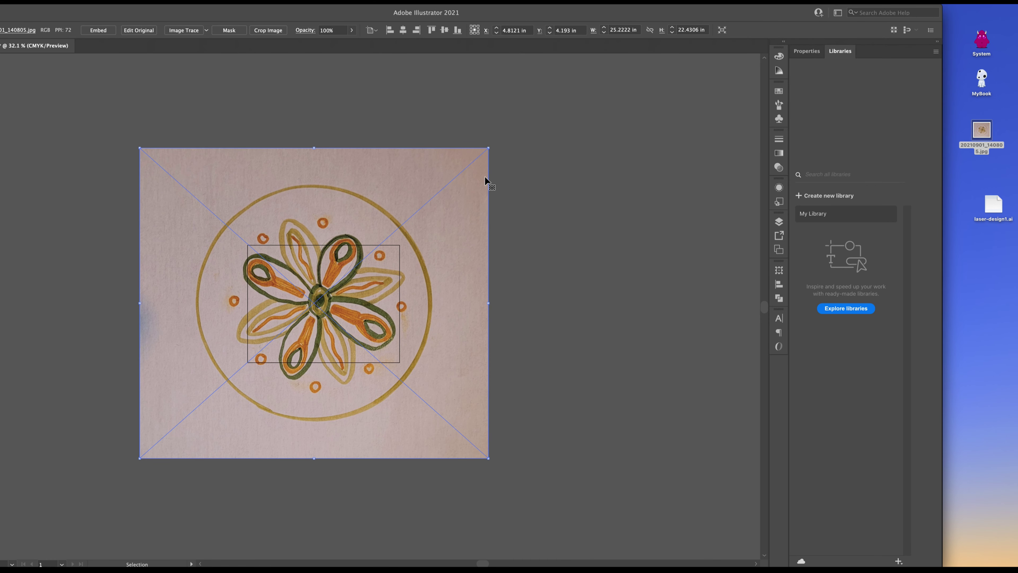
Delete the existing sketch photo from the artboard and move the program window fully onto the screen
drag(488, 148, 364, 286)
scroll(324, 294, up, 8)
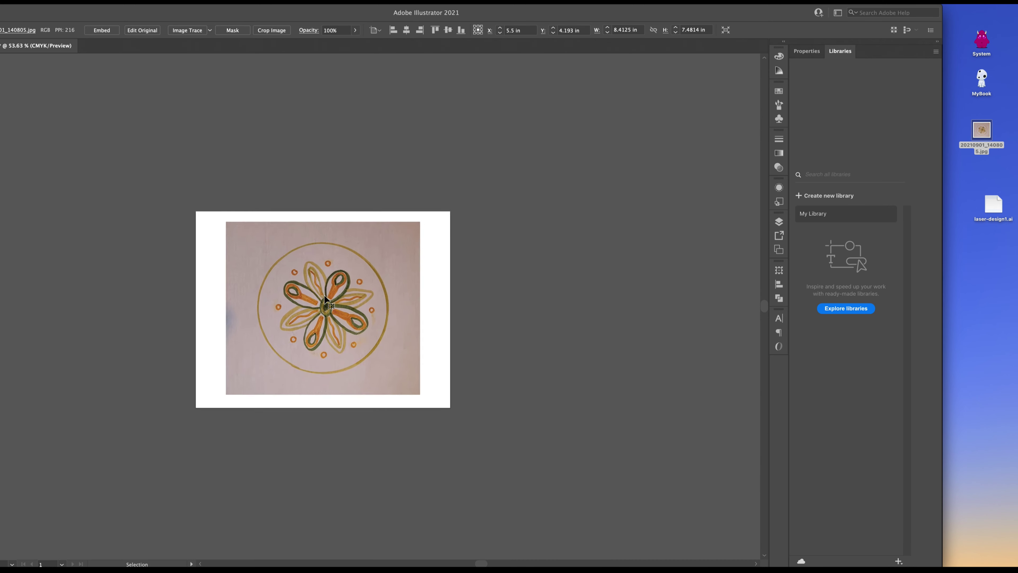
key(Delete)
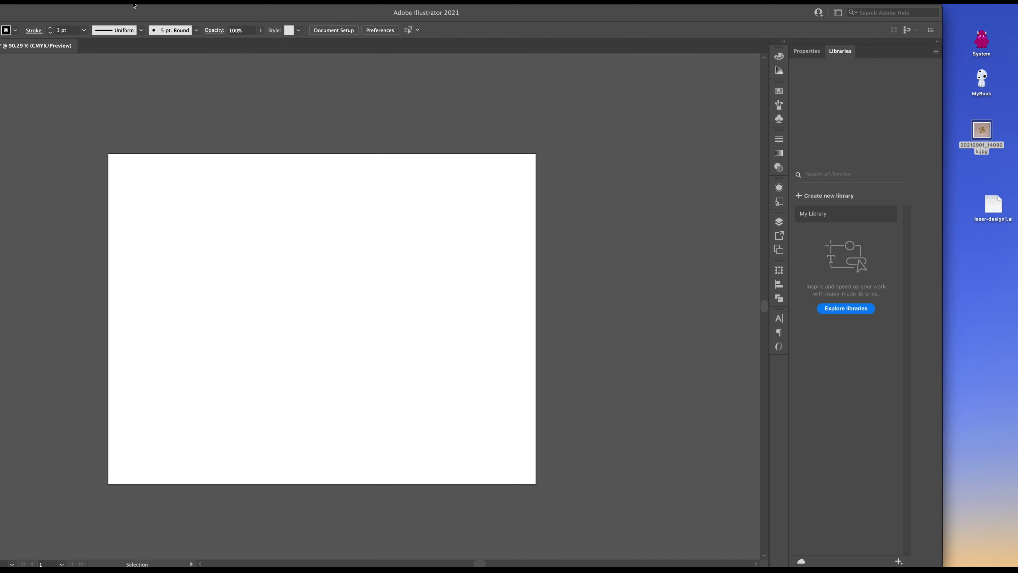
drag(151, 15, 226, 16)
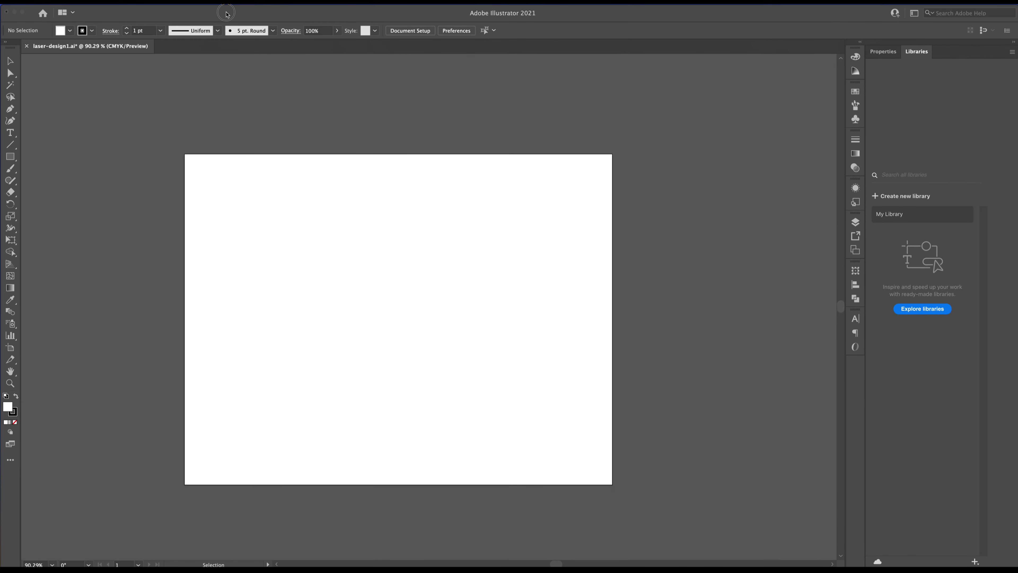
Place 20210901_140805.jpg from the Desktop on the artboard as a linked image
click(60, 1)
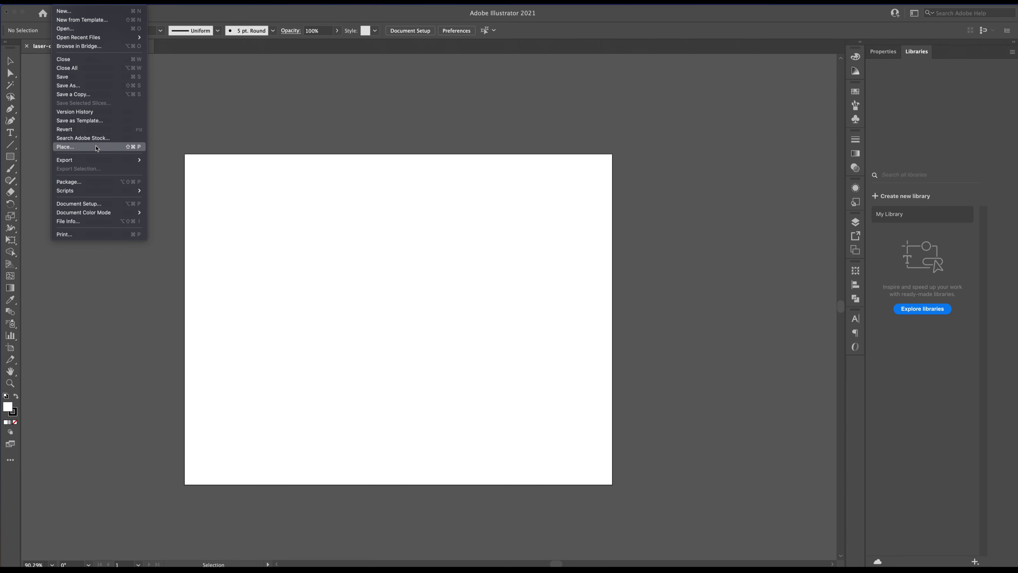
click(96, 147)
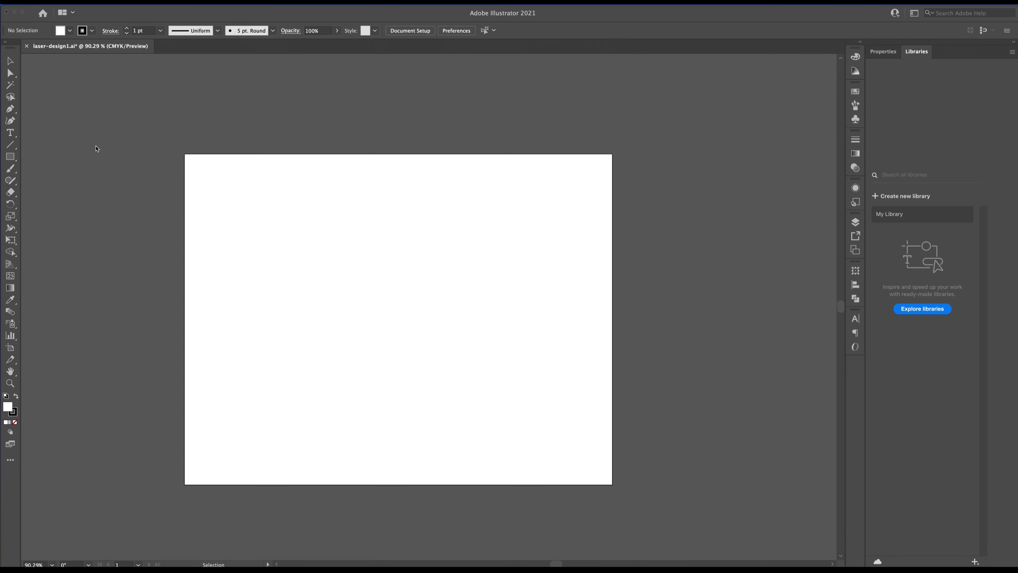
scroll(473, 161, down, 10)
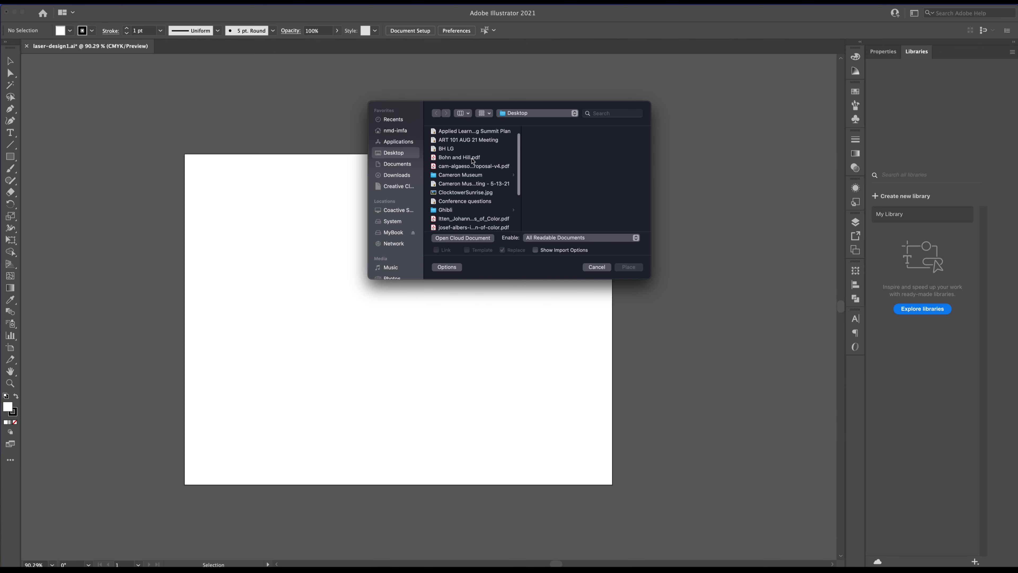
scroll(472, 161, up, 10)
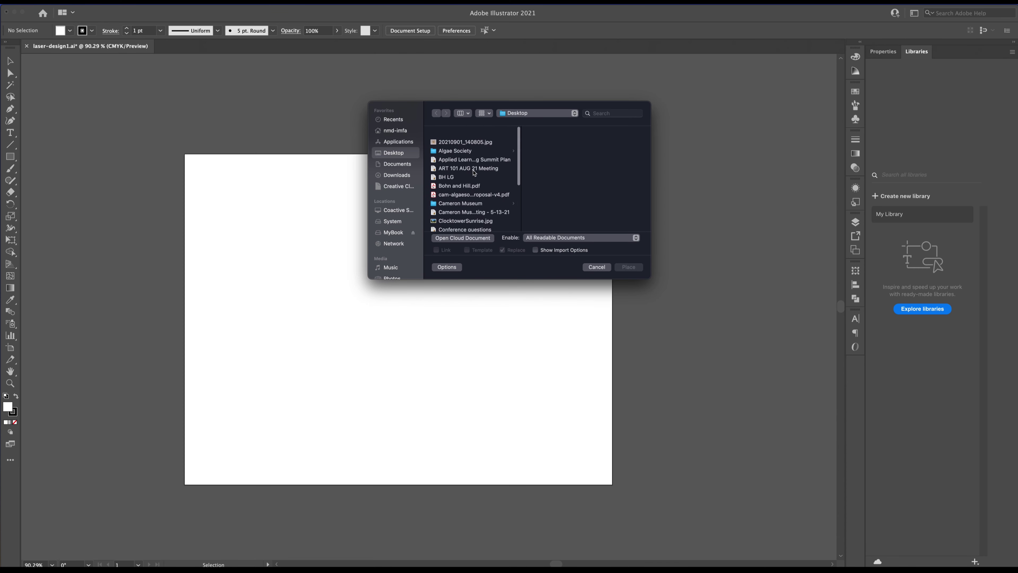
click(465, 133)
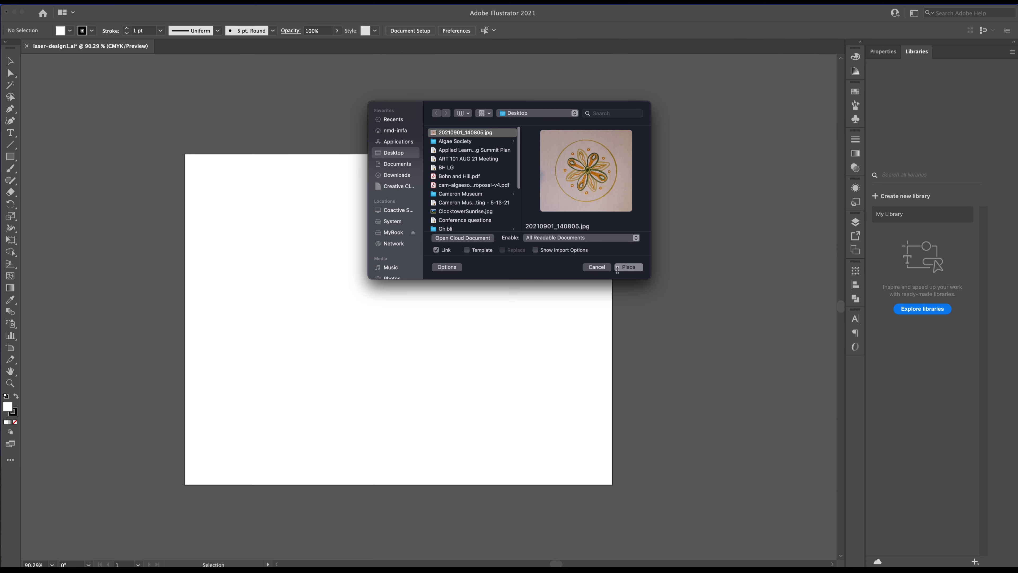
click(629, 267)
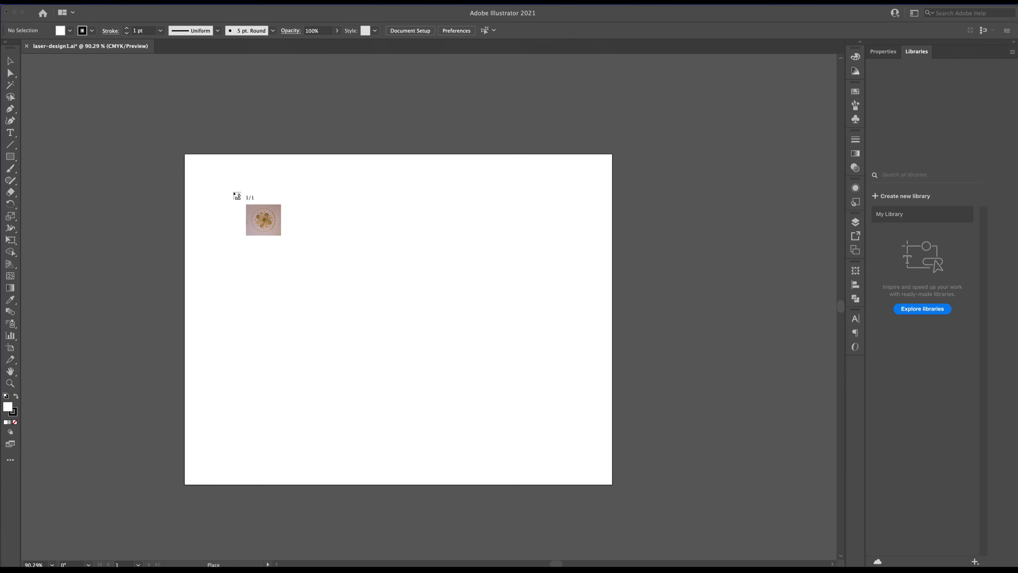
click(233, 192)
Scale the placed photo proportionally to about 11.35 × 10.09 in and move it over the artboard
drag(234, 192, 499, 334)
drag(692, 540, 272, 202)
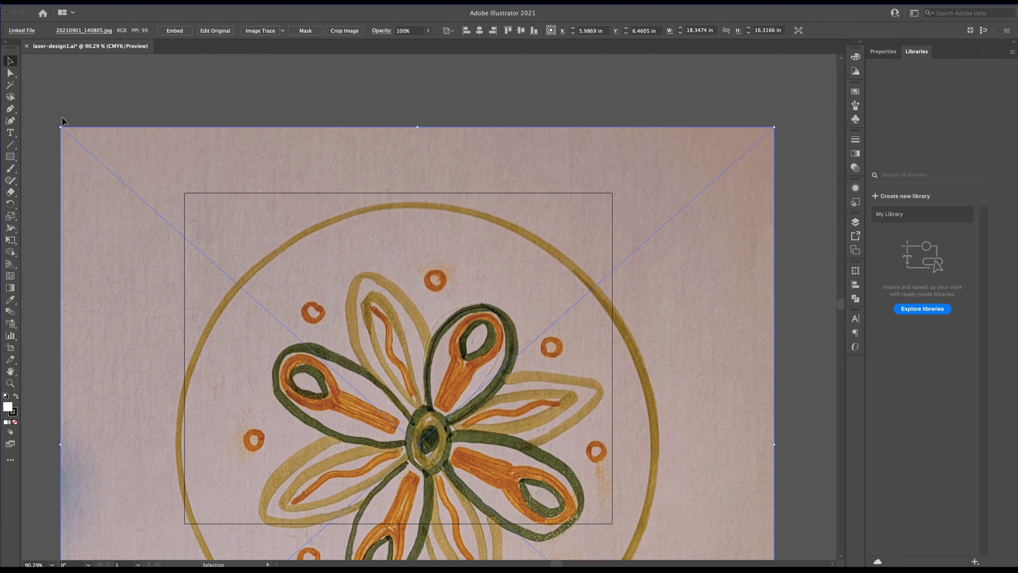
drag(60, 127, 287, 367)
drag(529, 489, 378, 265)
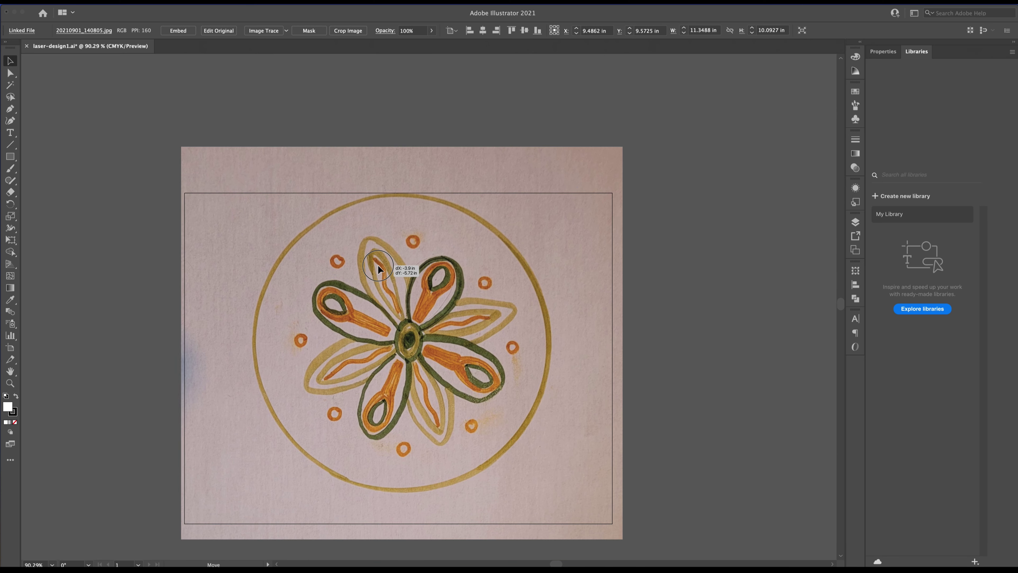
Scale the photo down to about 10.12 × 9 in and centre it on the artboard at X 5.5 in, Y 4.25 in
drag(623, 147, 602, 194)
key(ctrl+z)
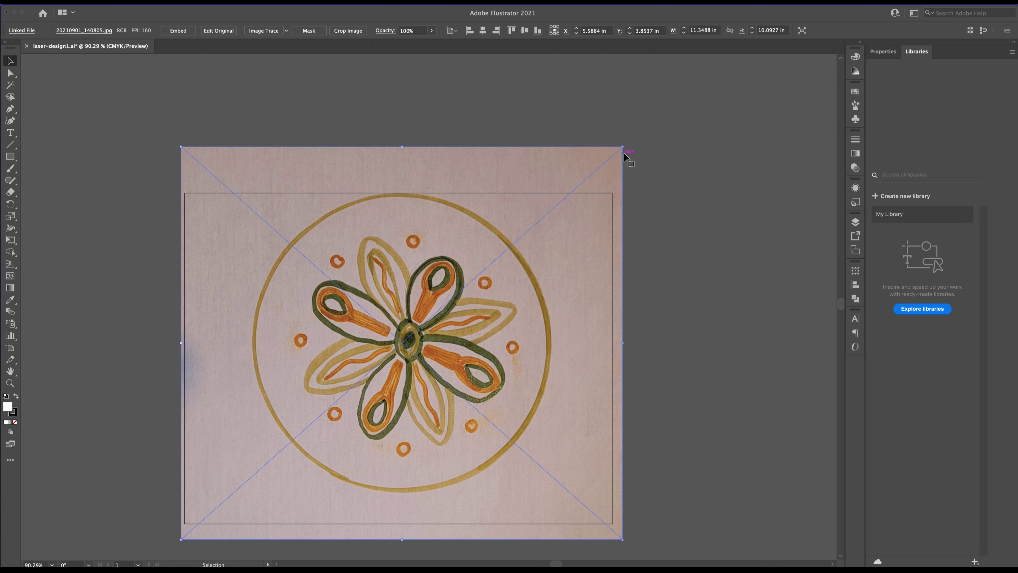
drag(622, 147, 575, 190)
drag(476, 292, 508, 290)
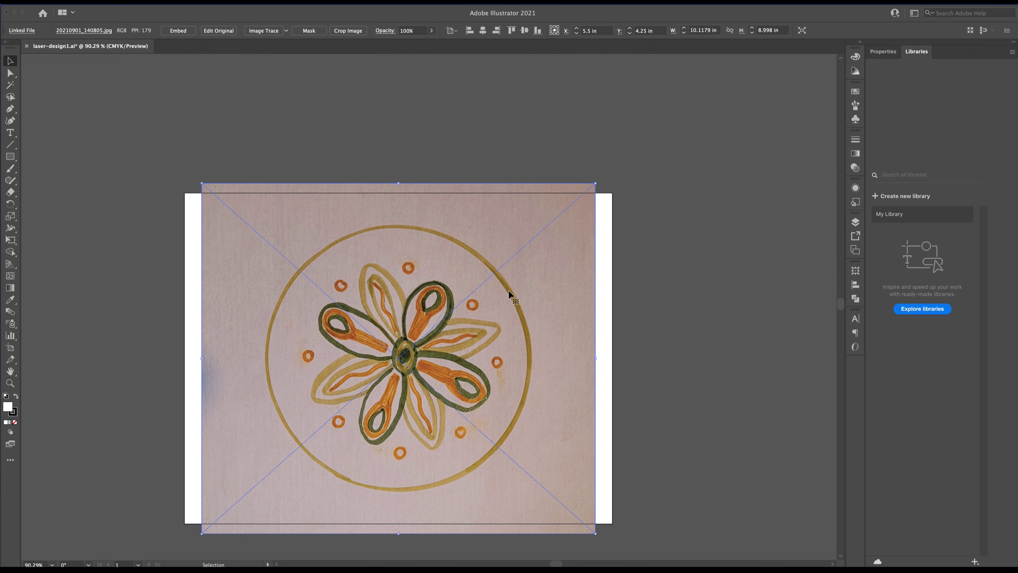
click(661, 355)
scroll(509, 364, up, 5)
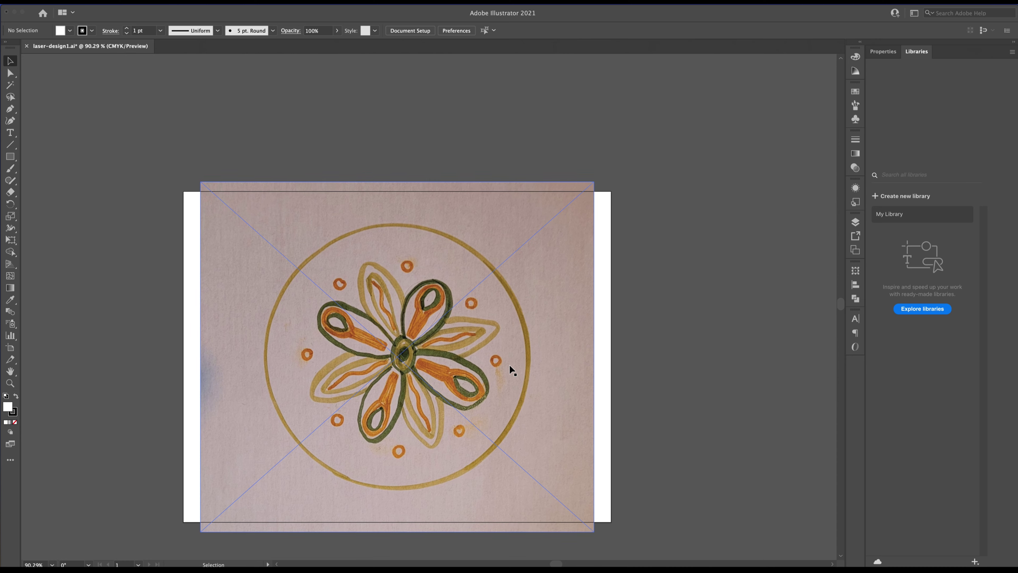
scroll(509, 365, down, 5)
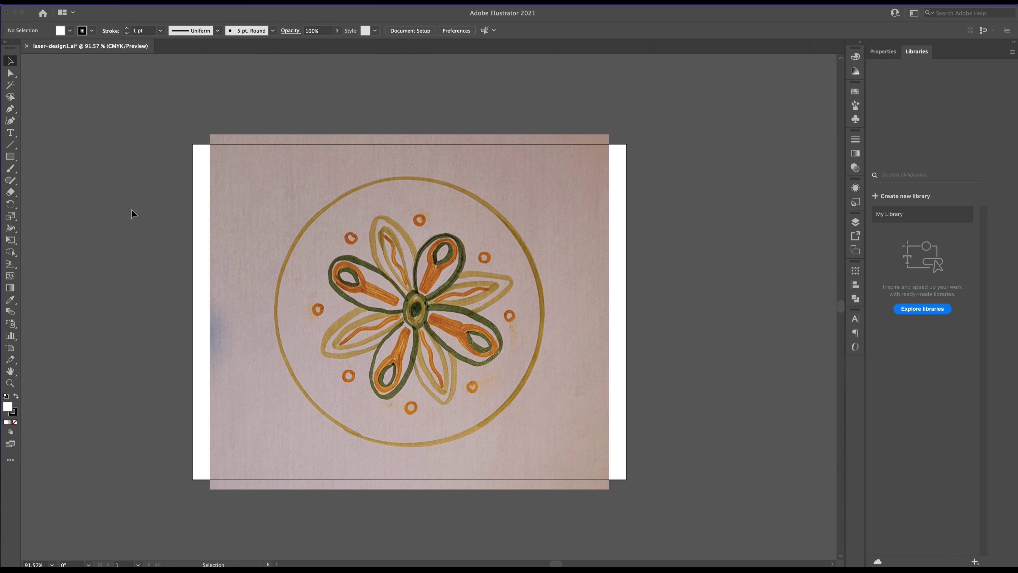
Draw a rectangle about 3.64 × 4.64 in over the photo's left part and scale it down to about 2.66 × 3.39 in
click(10, 156)
drag(224, 186, 368, 369)
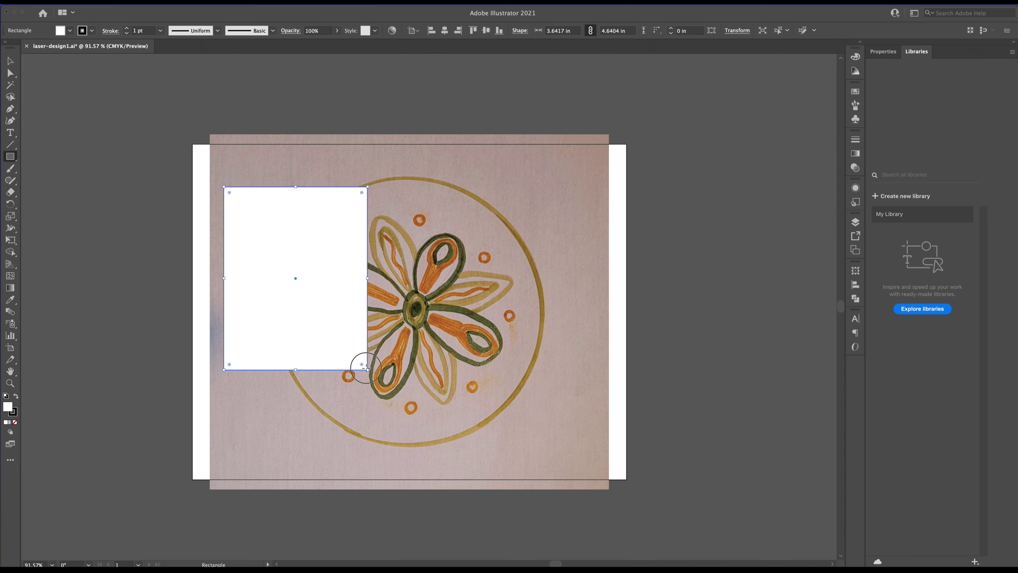
click(351, 347)
click(484, 307)
click(10, 60)
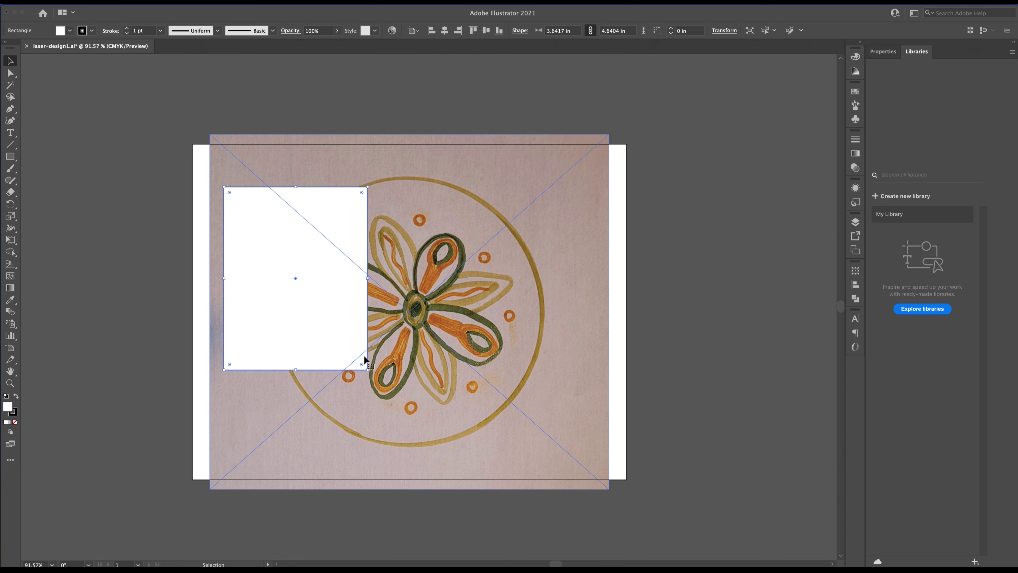
drag(367, 369, 328, 322)
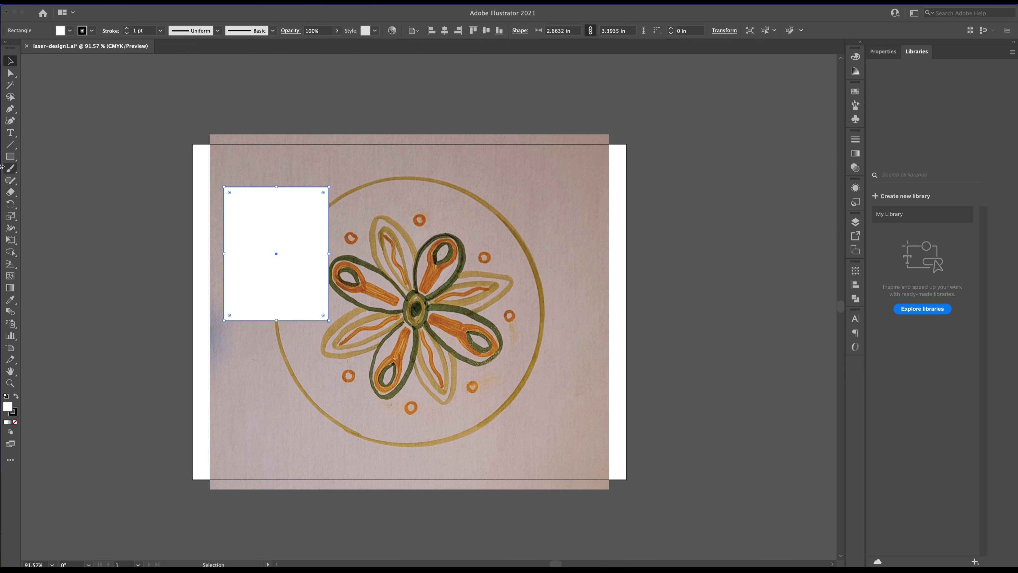
Draw an ellipse about 3.25 × 3.51 in overlapping the rectangle's lower-right corner and fill it with magenta
click(10, 157)
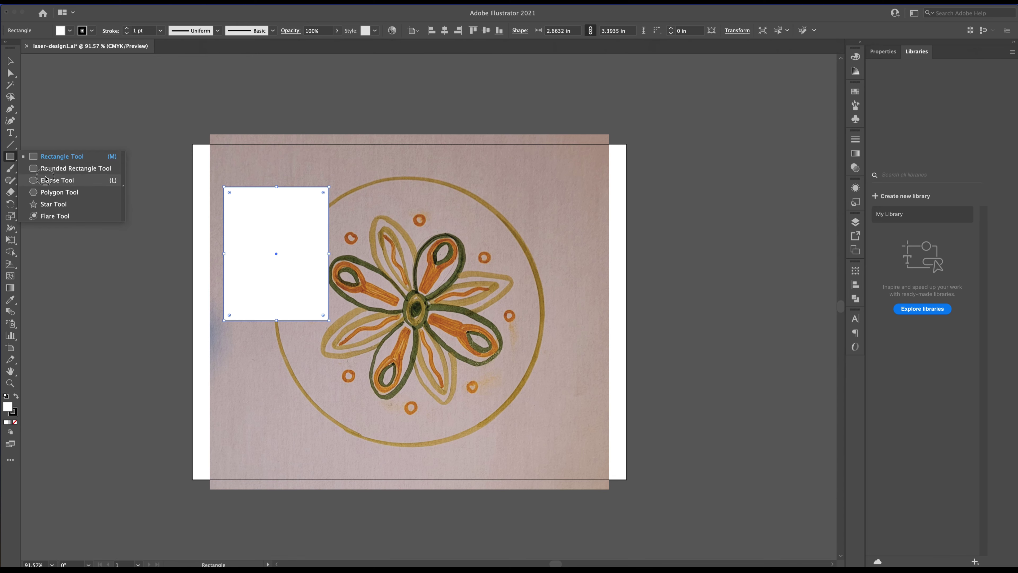
click(57, 180)
drag(305, 286, 433, 423)
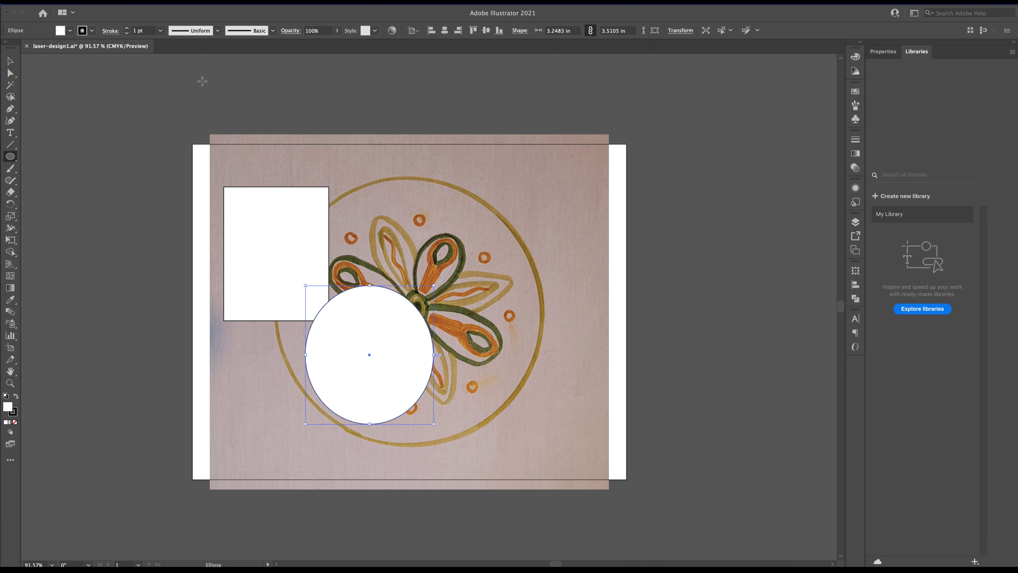
click(70, 31)
click(69, 47)
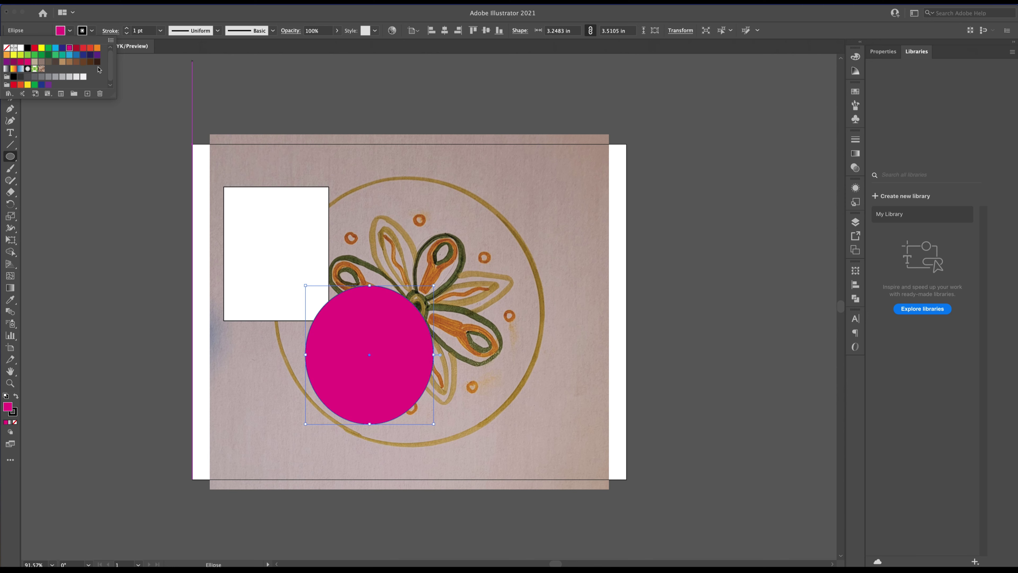
click(378, 342)
Select the rectangle and the magenta ellipse together and enlarge them to about 10.08 × 11.4 in overall
click(11, 59)
shift+click(276, 281)
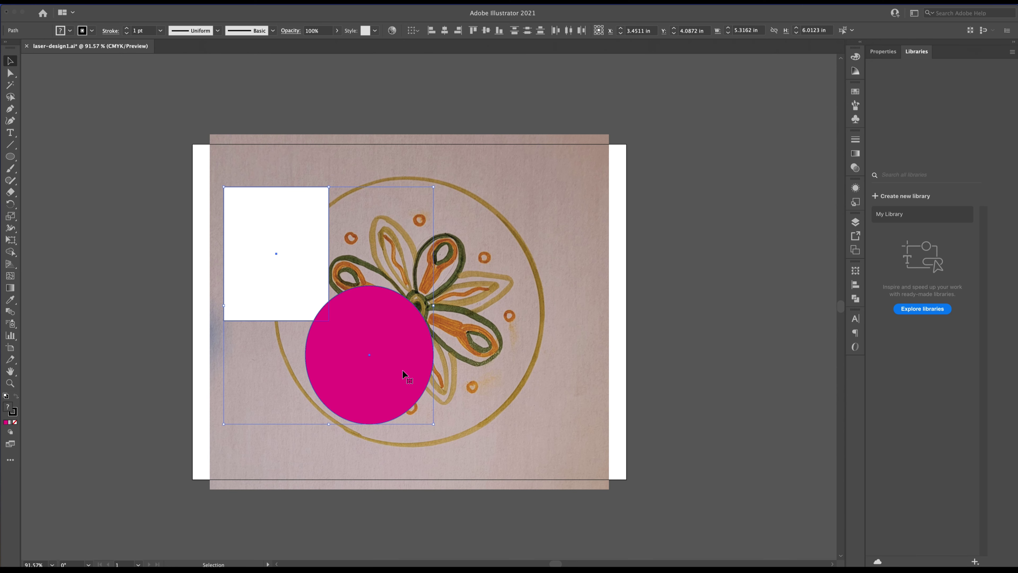
click(387, 386)
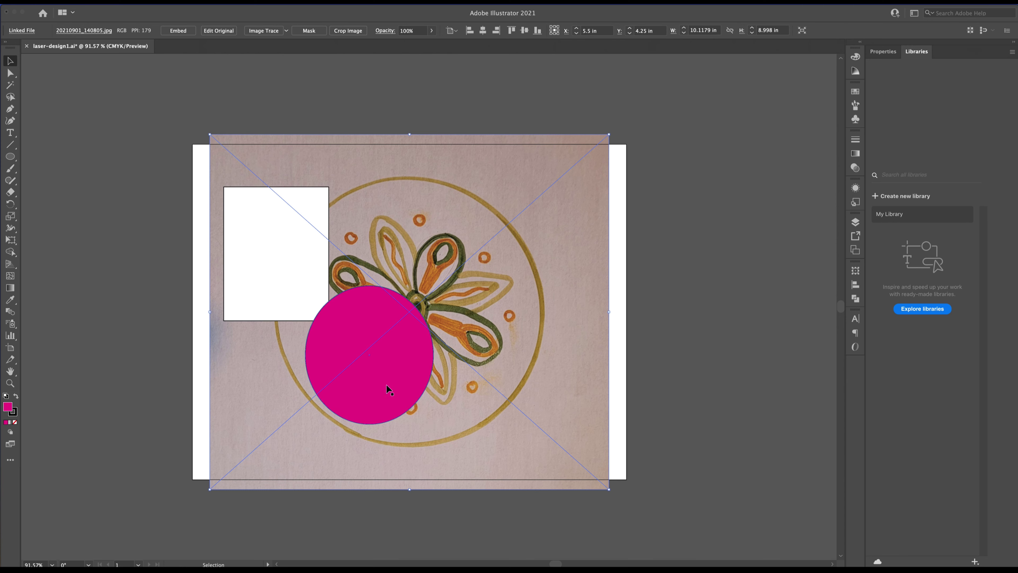
shift+click(255, 257)
drag(433, 424, 657, 490)
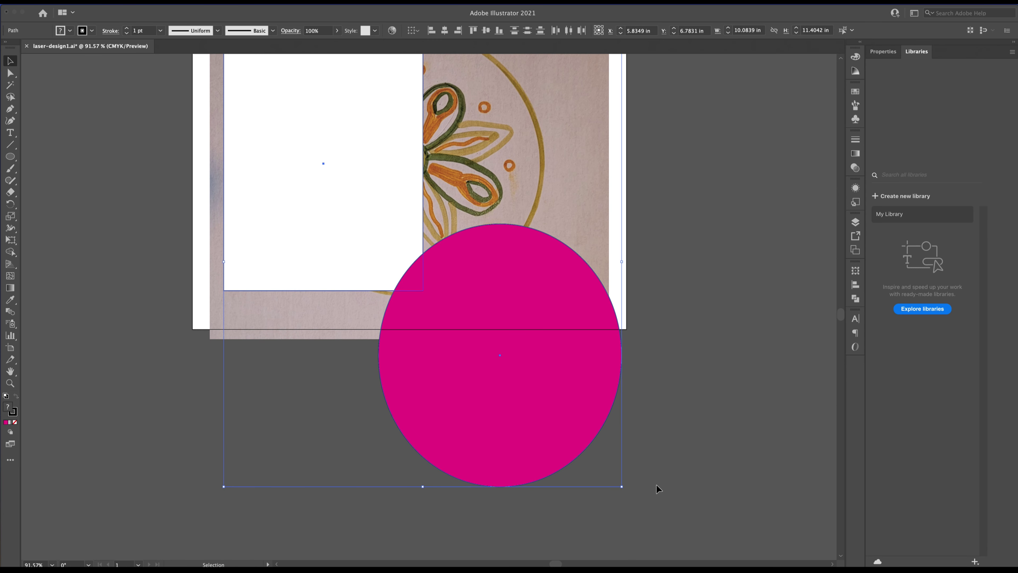
scroll(743, 324, up, 3)
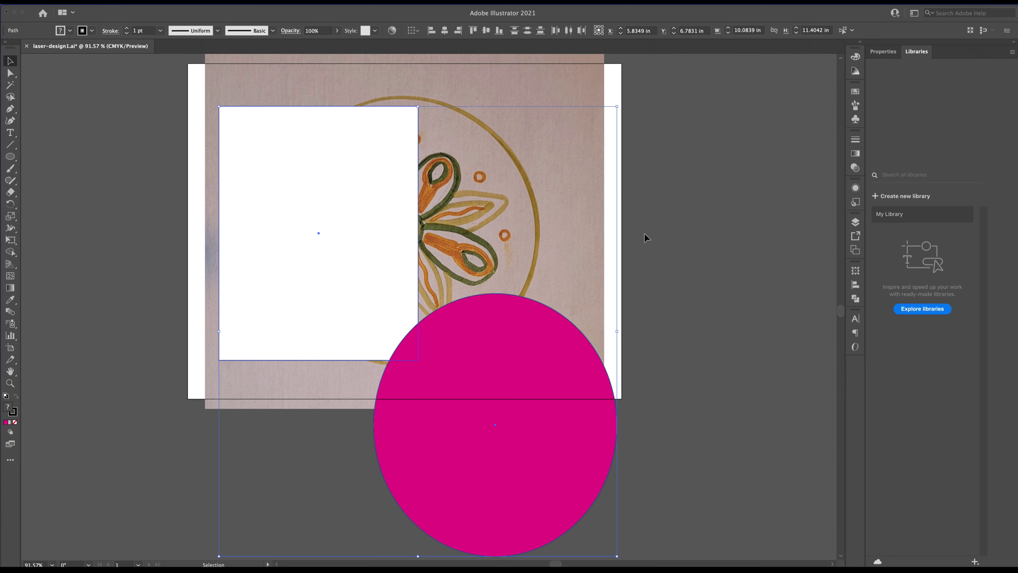
Switch the document view to Outline mode to show the shapes' paths
key(a)
key(super+y)
key(v)
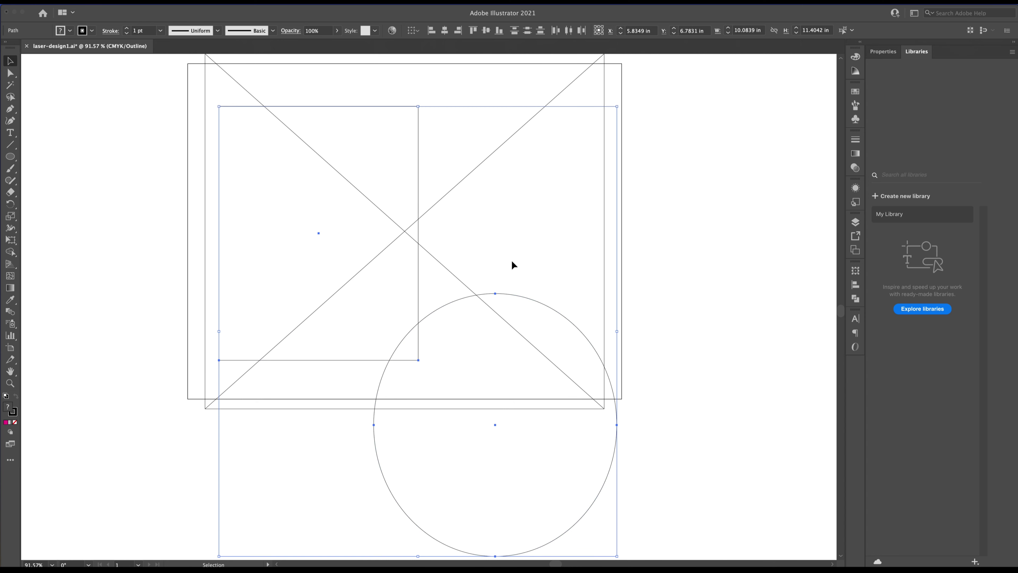
Try reshaping the ellipse by pulling its top anchor's direction handle downward, undo the change and deselect everything
key(a)
click(495, 293)
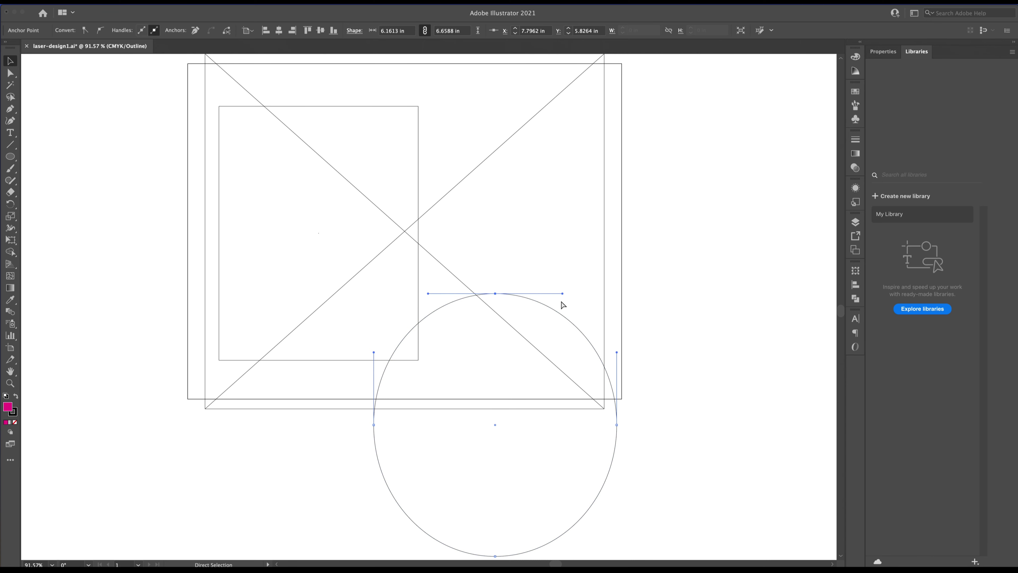
drag(562, 294, 566, 355)
key(super+z)
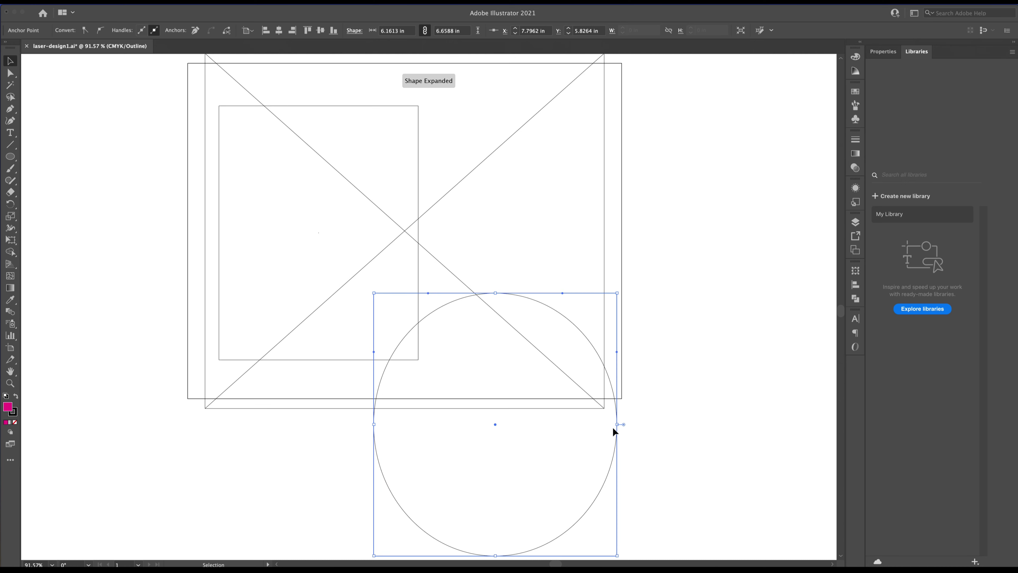
key(super+shift+a)
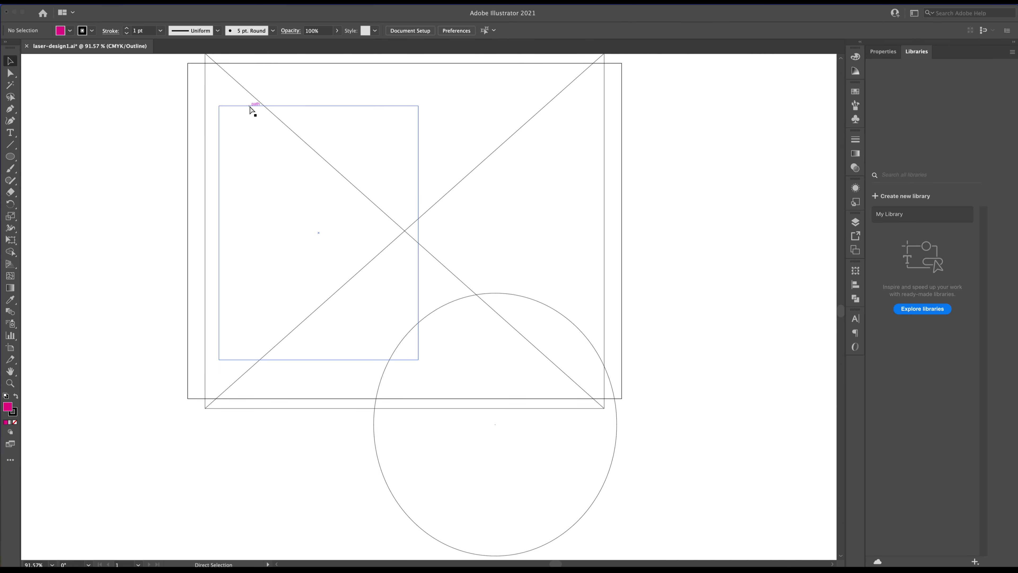
Select the rectangle's upper-left corner anchor to examine its points, and clear the selection
click(250, 109)
click(219, 106)
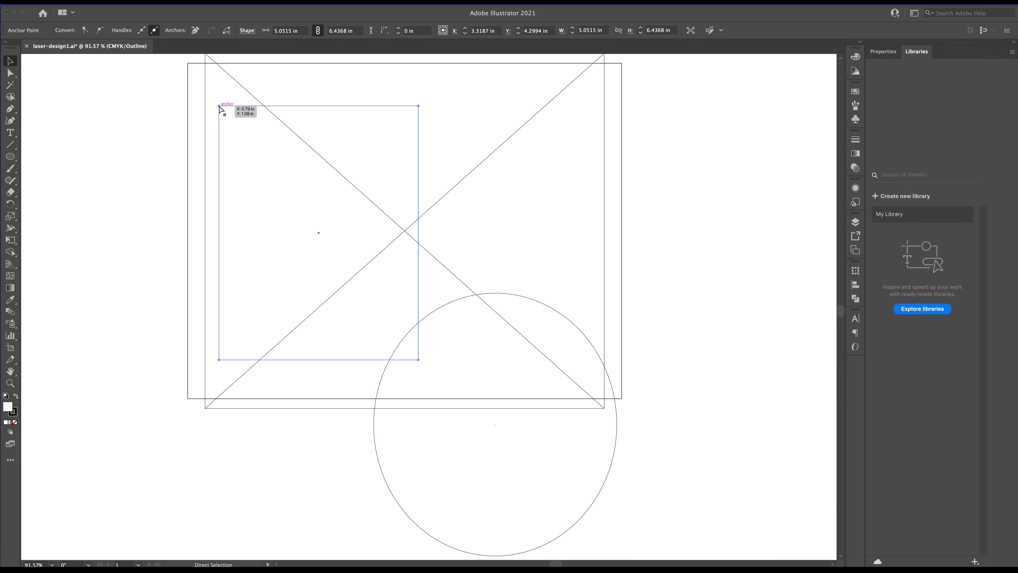
key(a)
click(219, 106)
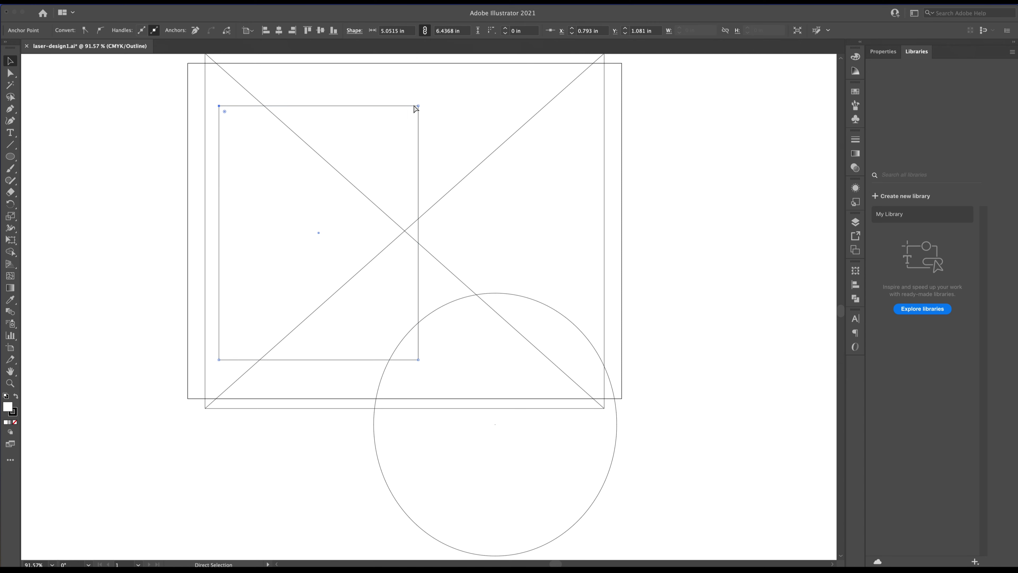
key(v)
click(118, 172)
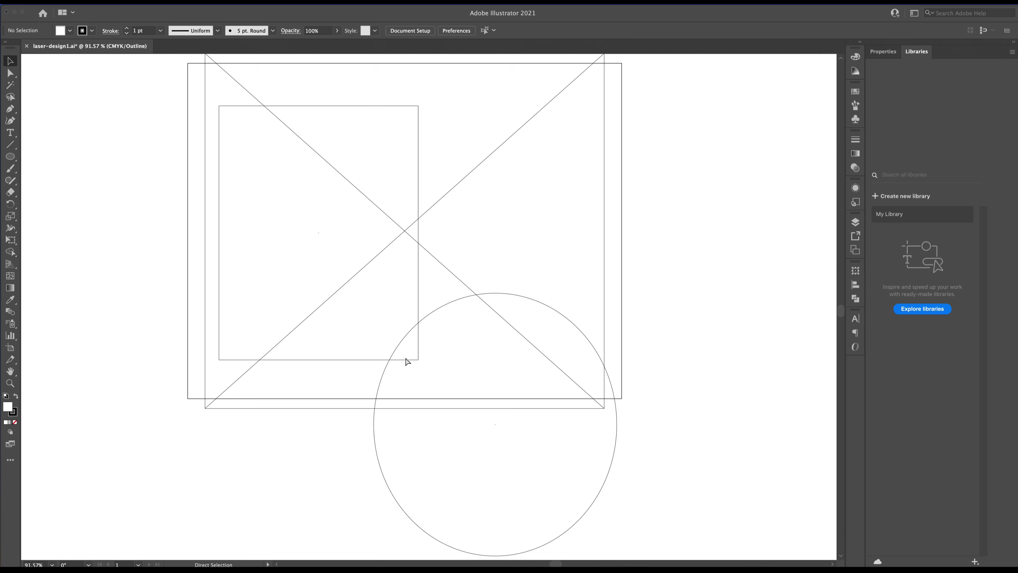
Switch the document view back to Preview mode
click(134, 2)
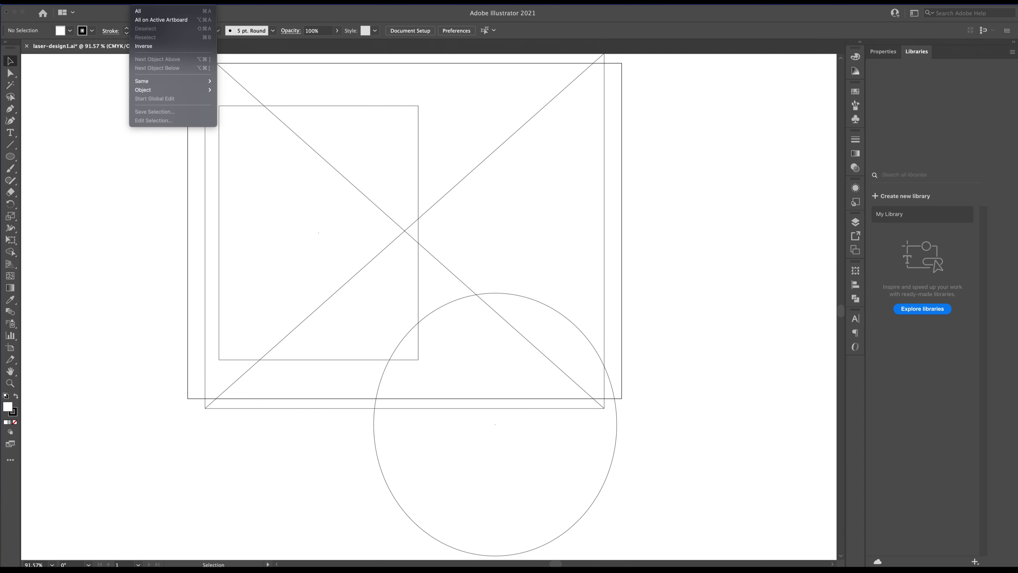
mouse_move(178, 2)
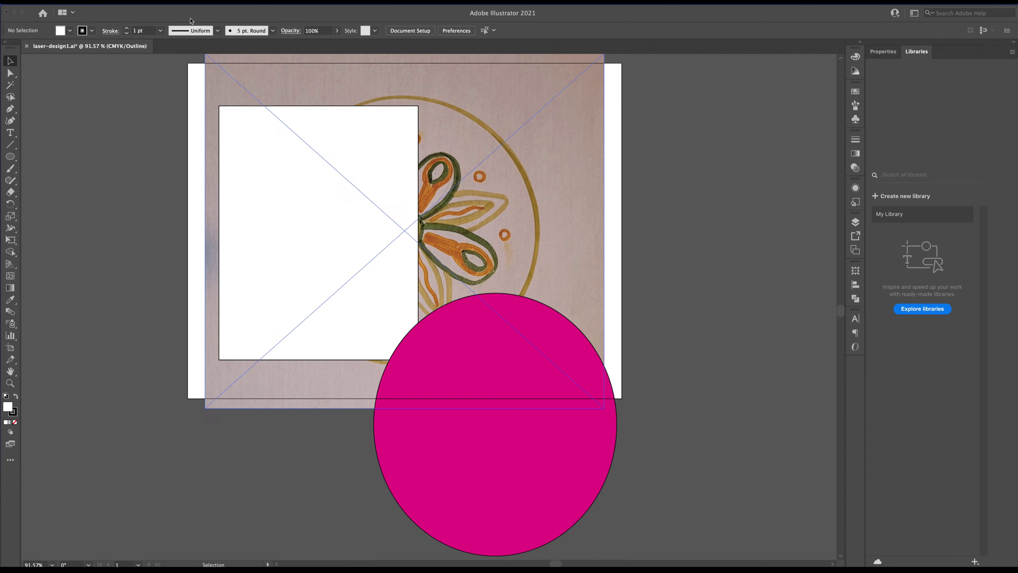
click(191, 20)
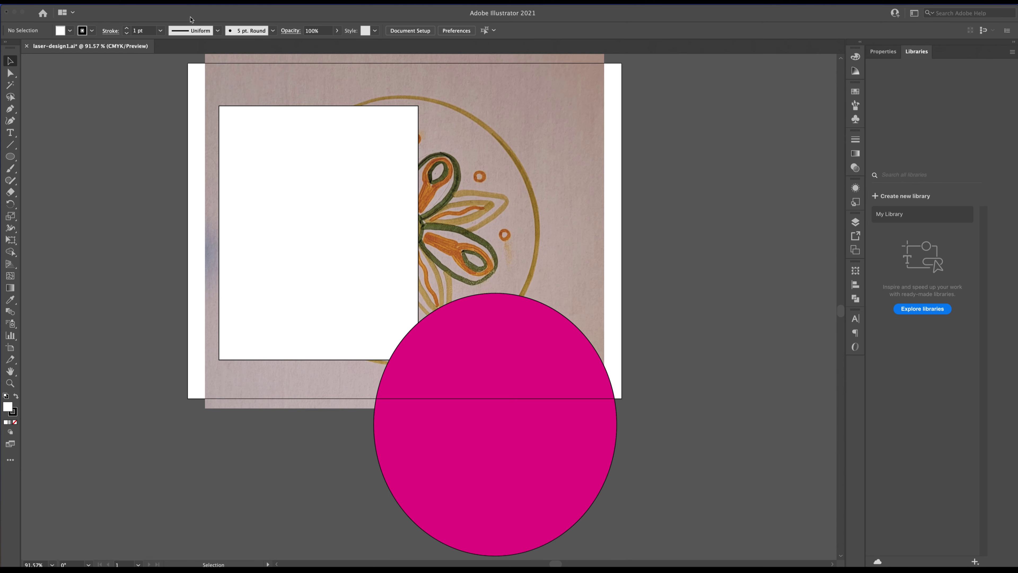
click(184, 2)
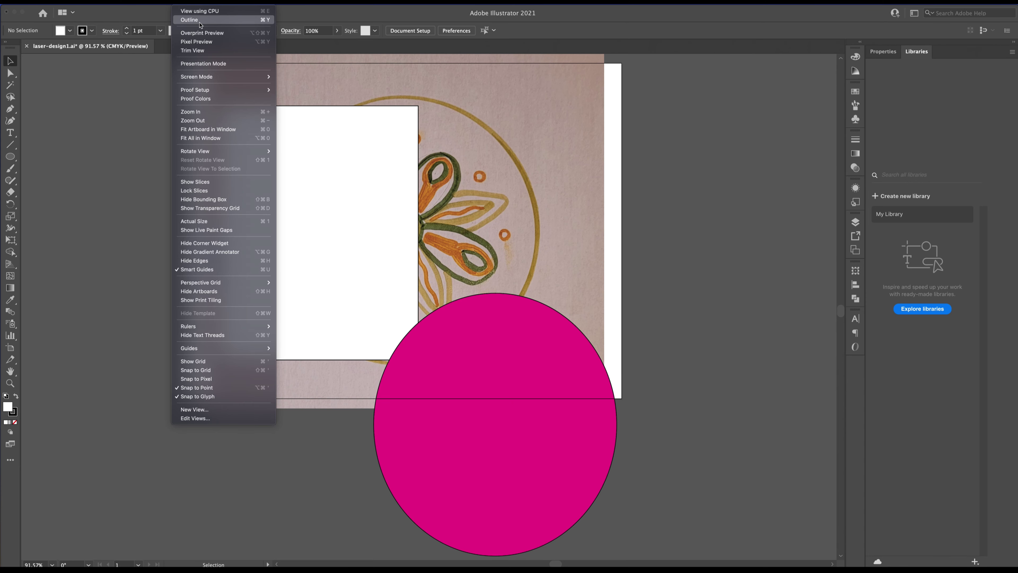
key(Escape)
scroll(533, 242, up, 3)
scroll(533, 242, right, 1)
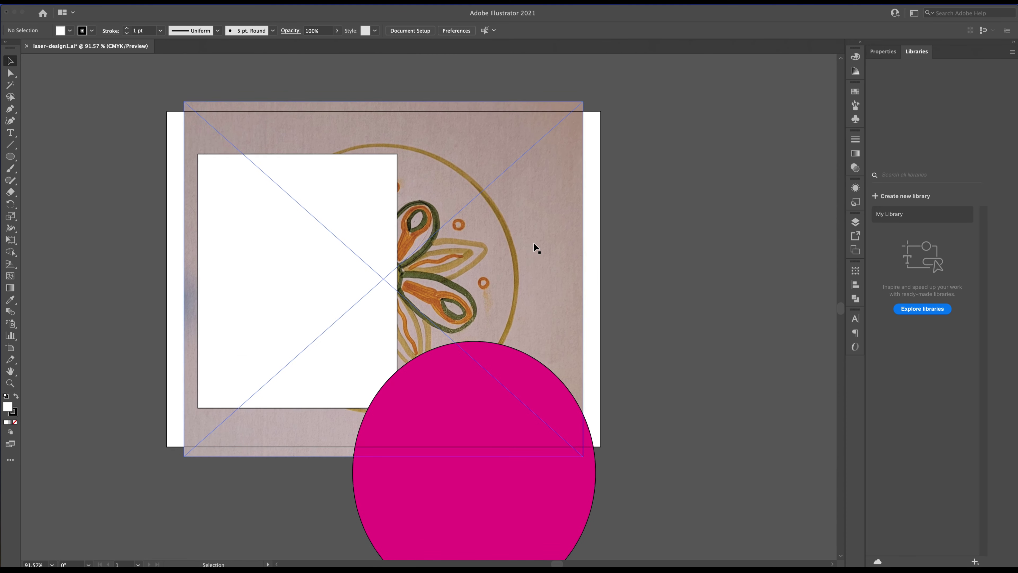
Delete the magenta ellipse and the white rectangle covering the flower sketch, and select the sketch image
click(523, 402)
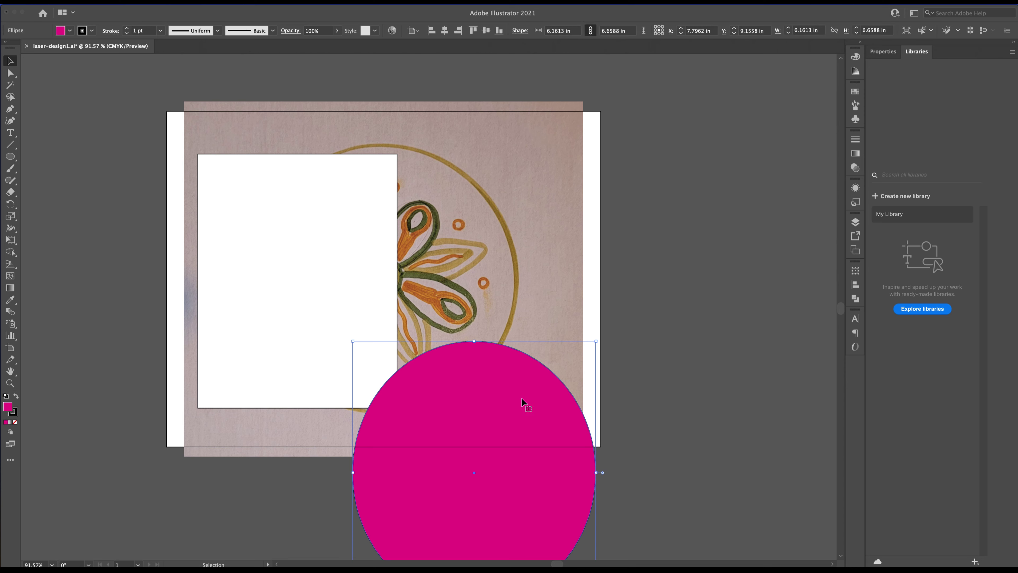
click(184, 2)
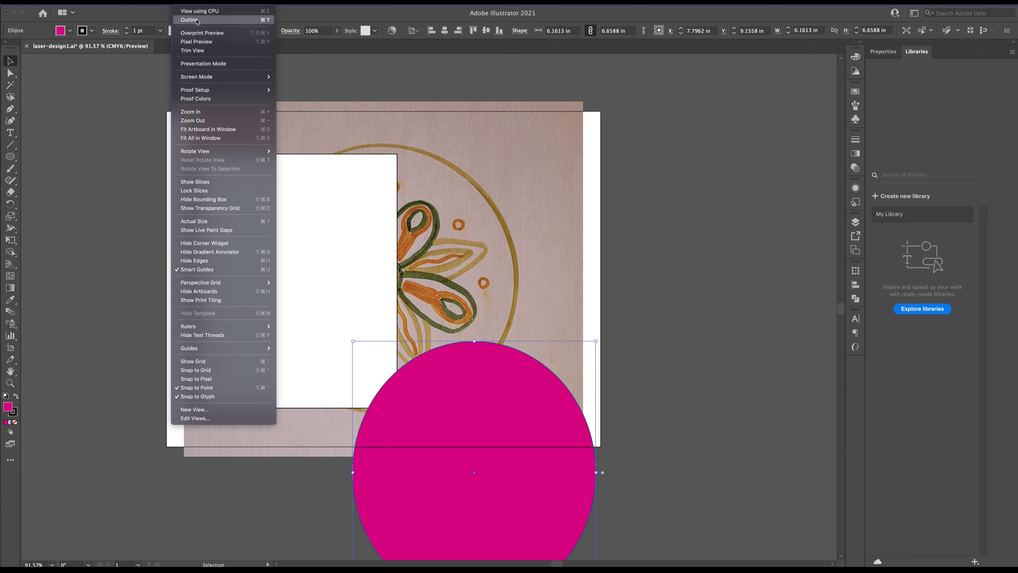
key(Escape)
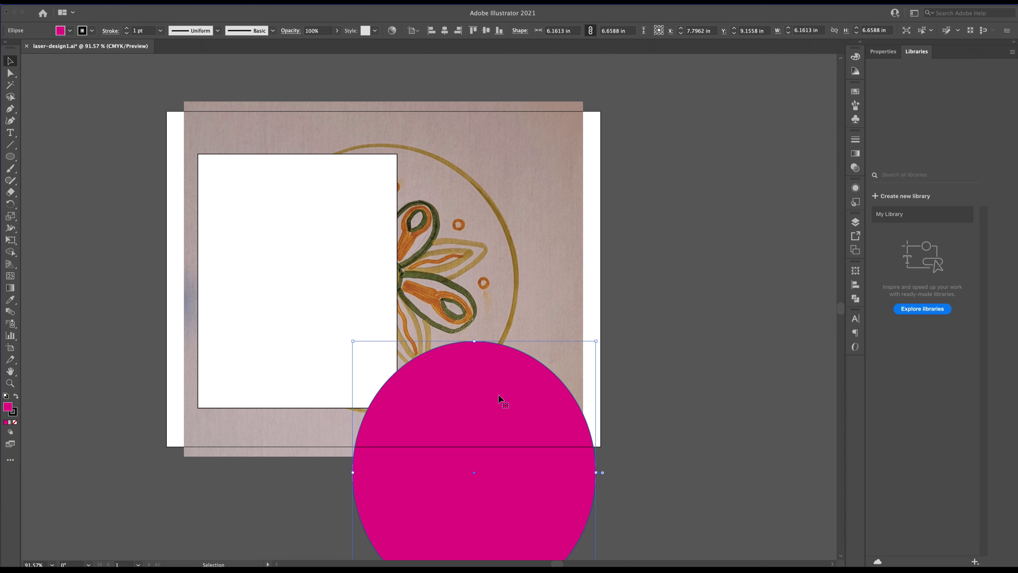
key(Delete)
click(309, 232)
key(Delete)
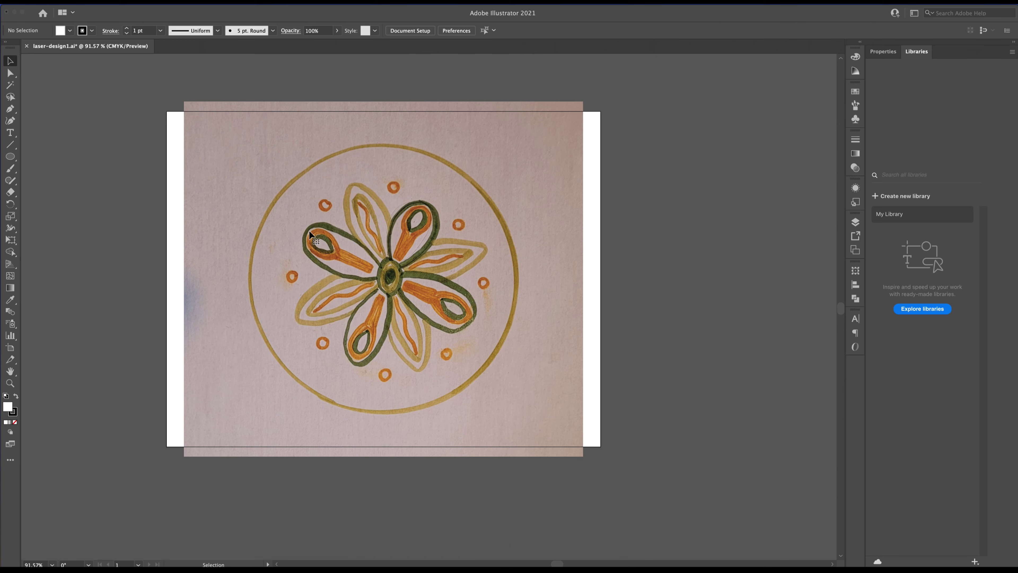
click(288, 236)
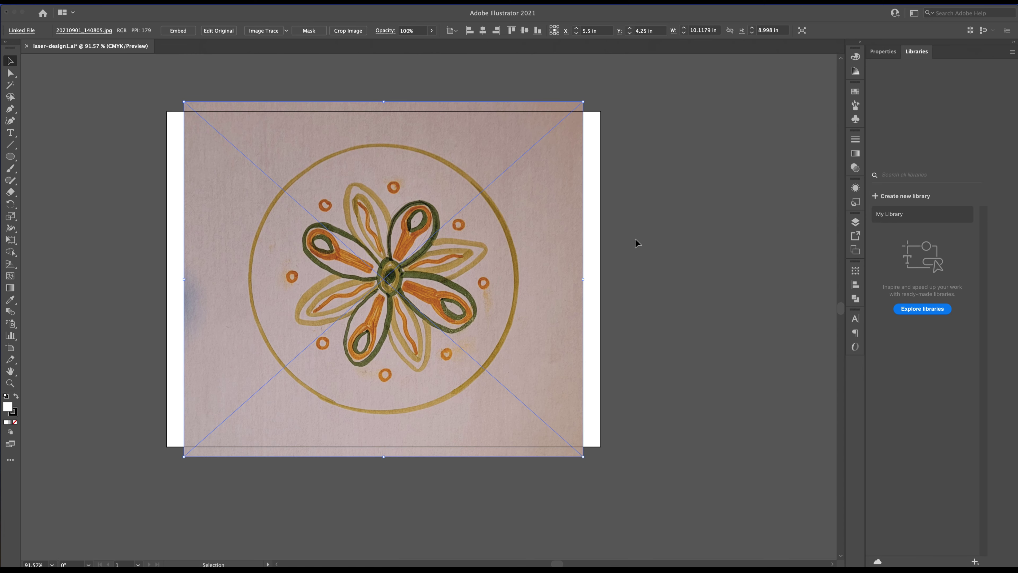
Try tracing the flower sketch with the default Image Trace command, and undo the trace
click(60, 2)
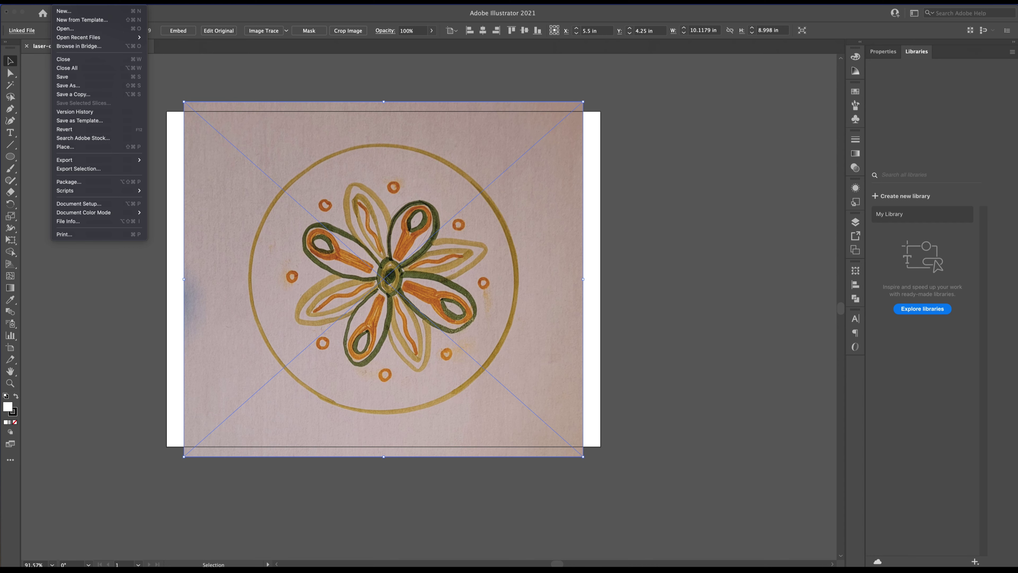
mouse_move(96, 2)
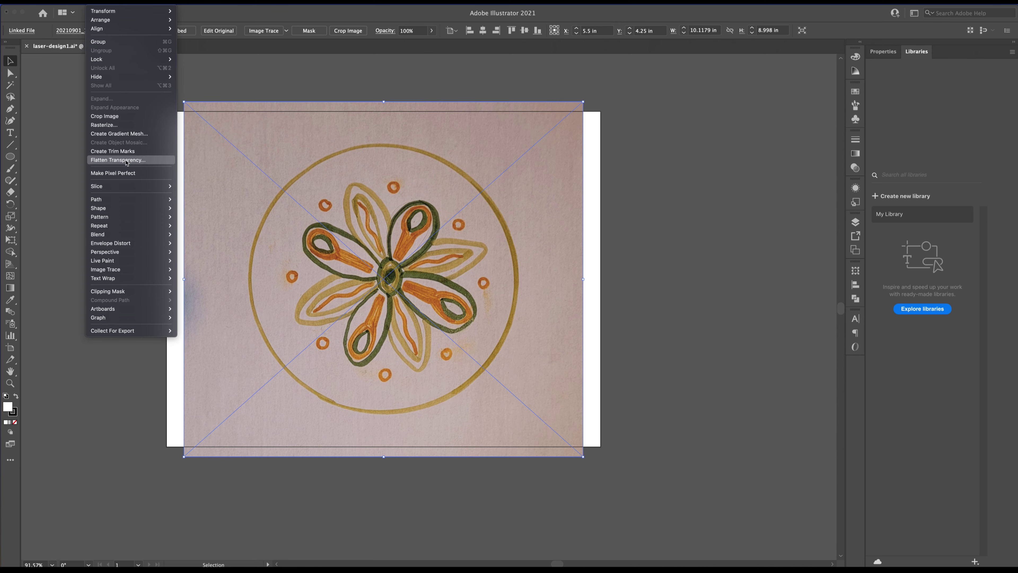
mouse_move(149, 270)
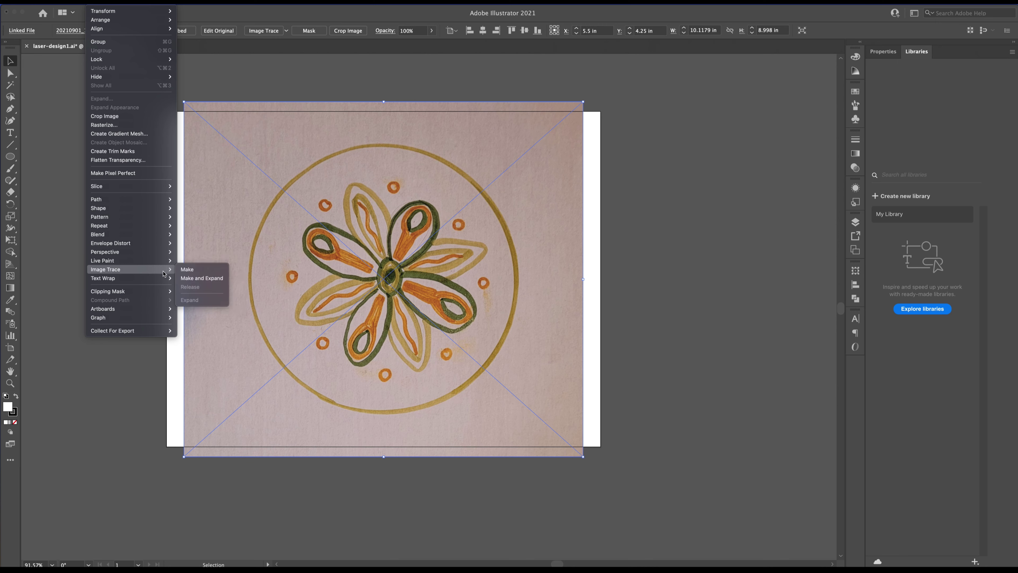
click(194, 273)
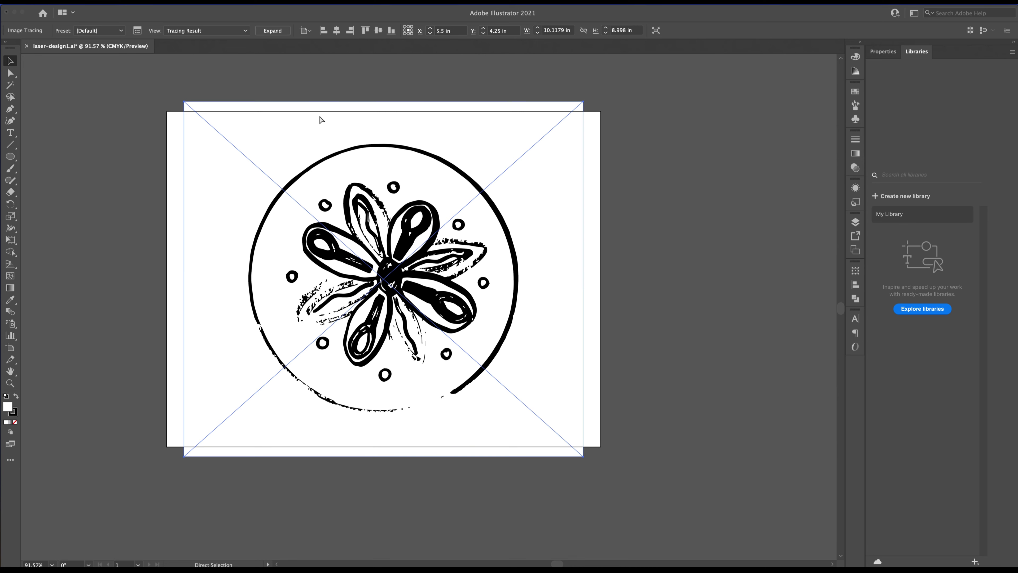
key(super+z)
Examine the available panels, including Color, Color Guide, Swatches, Stroke, Transparency, Transform and Artboards
click(204, 2)
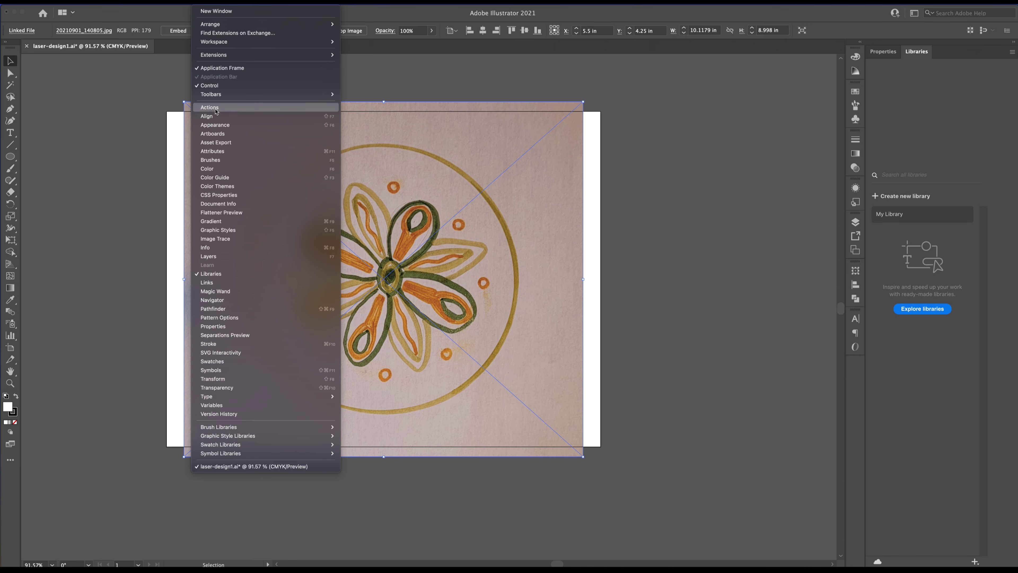
click(205, 1)
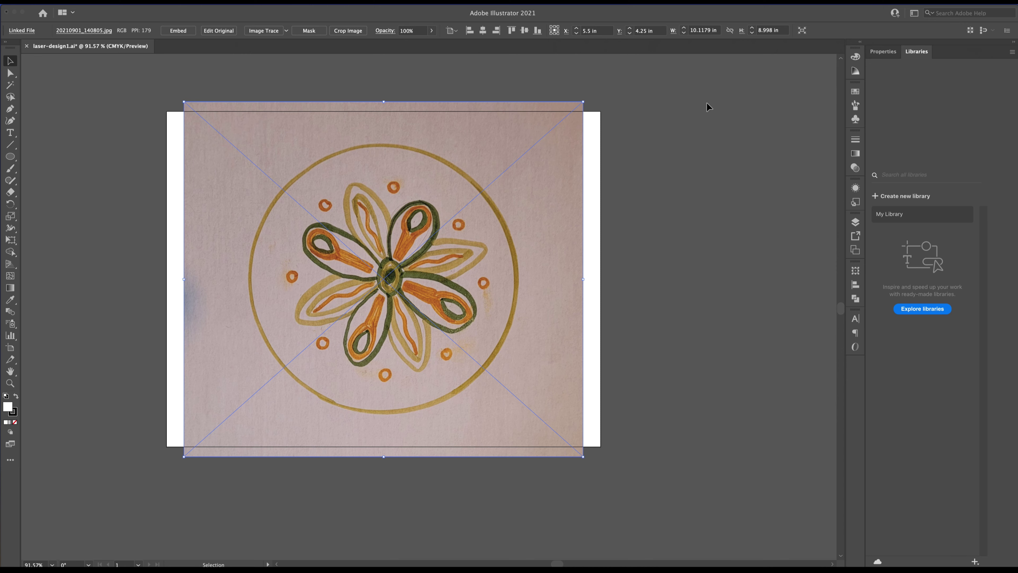
click(855, 57)
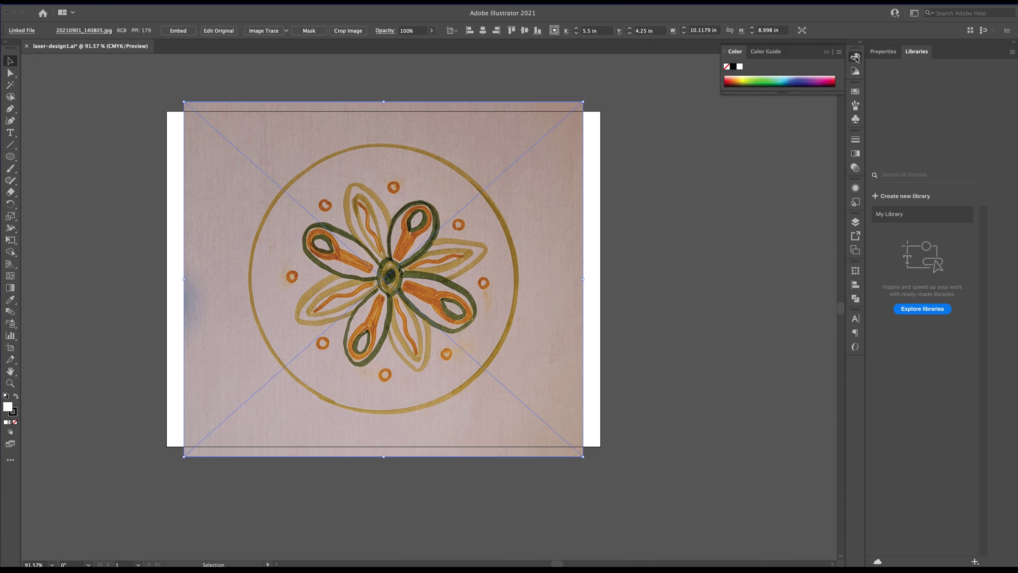
click(855, 71)
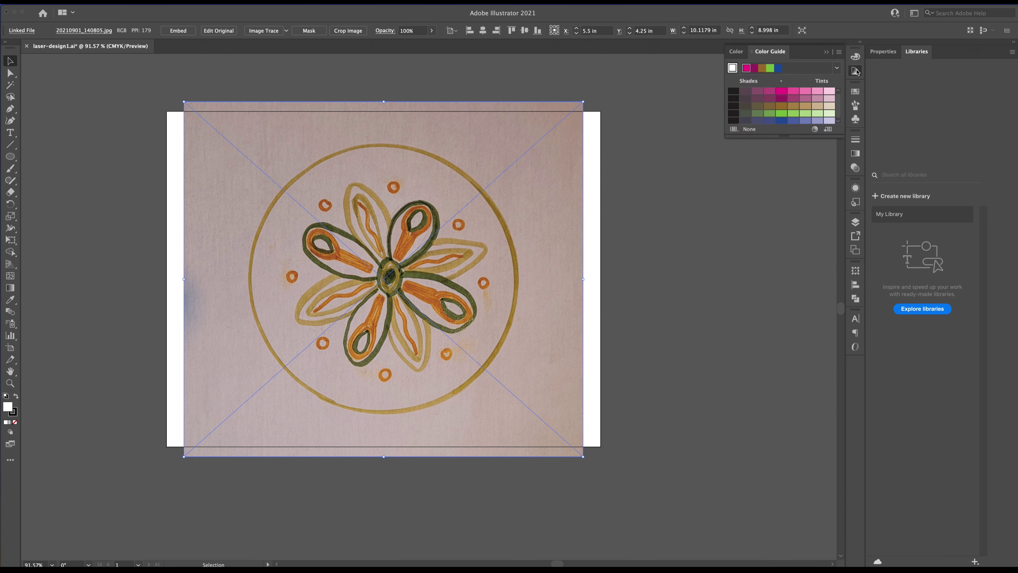
click(856, 71)
click(855, 92)
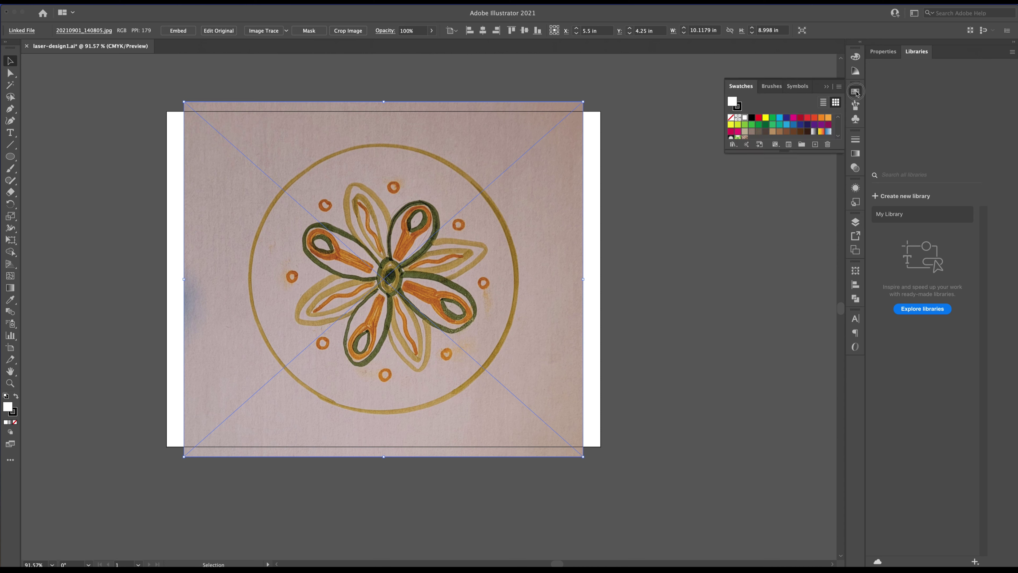
click(856, 92)
click(855, 105)
click(855, 107)
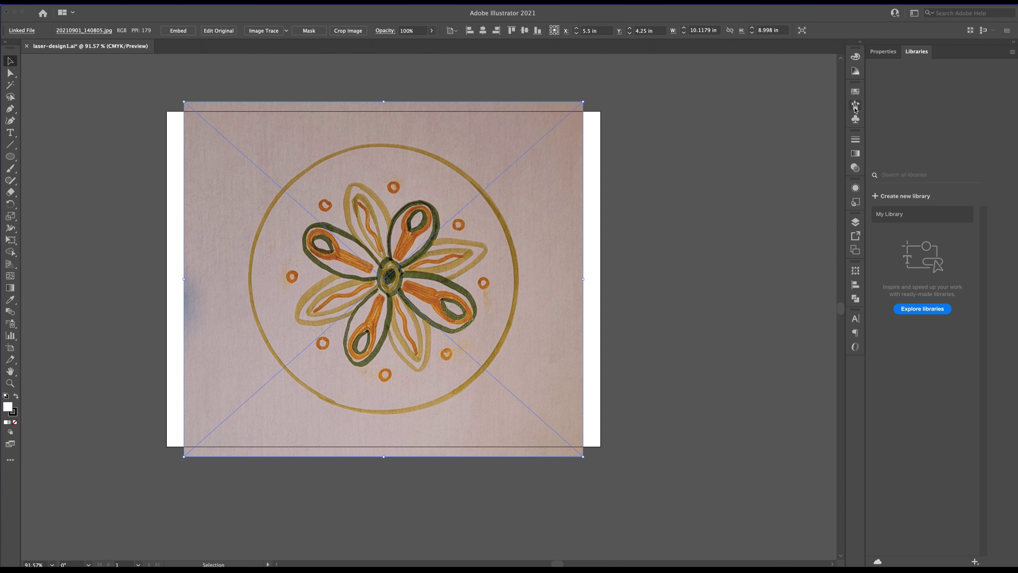
click(856, 139)
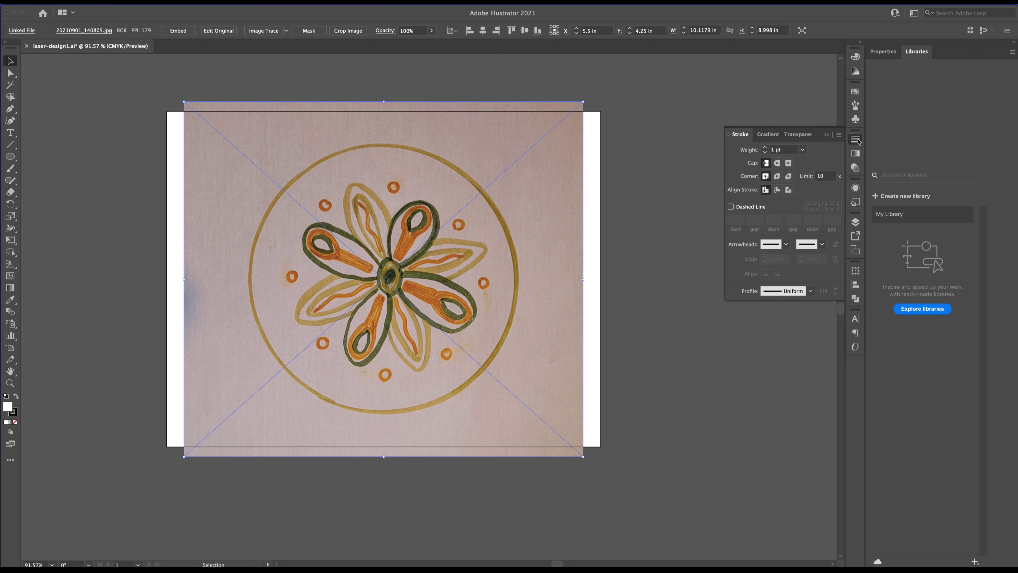
click(856, 155)
click(854, 169)
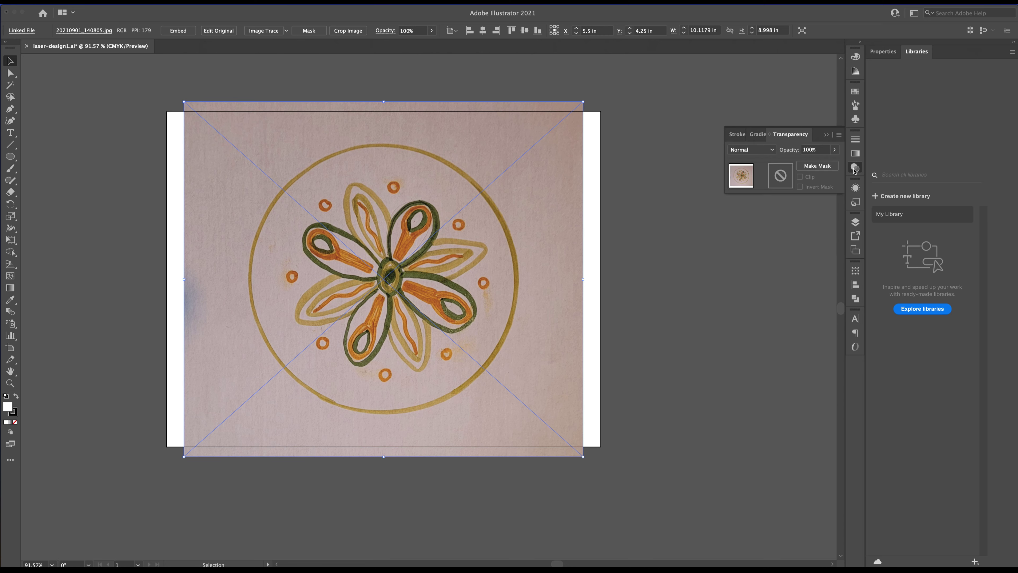
click(855, 297)
click(855, 271)
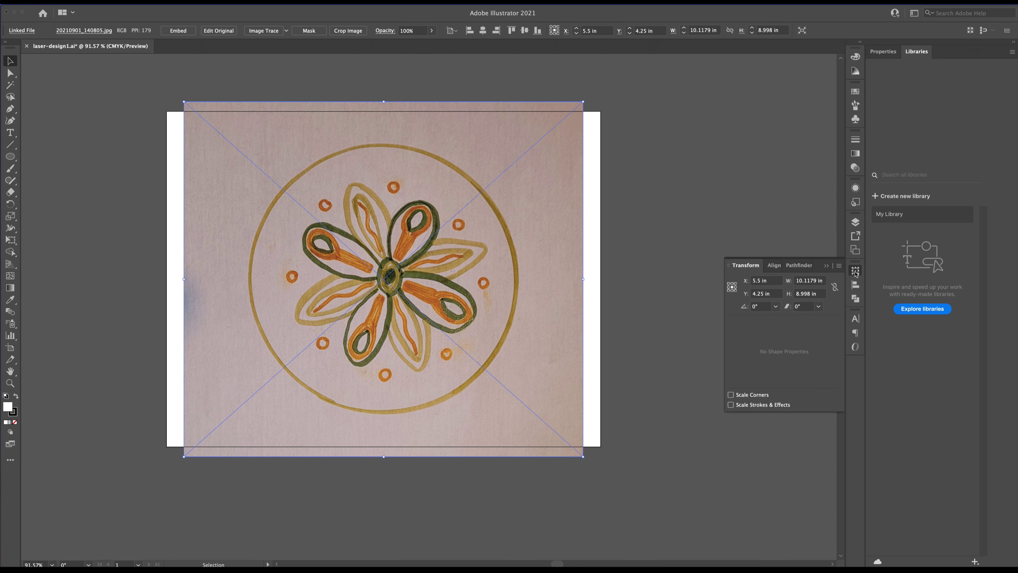
click(855, 249)
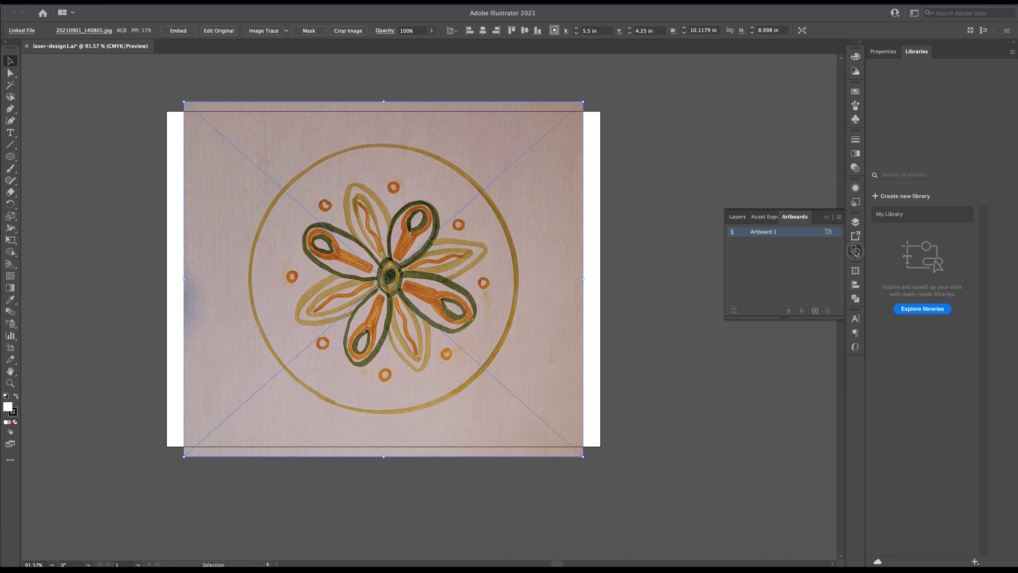
click(855, 249)
Bring up the Image Trace panel, dock it with the other collapsed panels and expand it
click(205, 1)
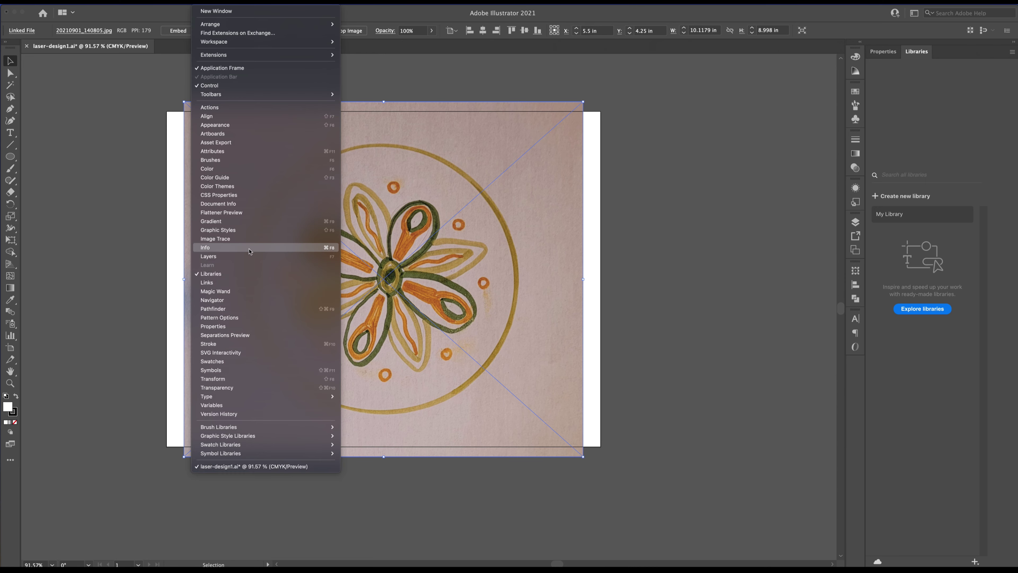
click(243, 238)
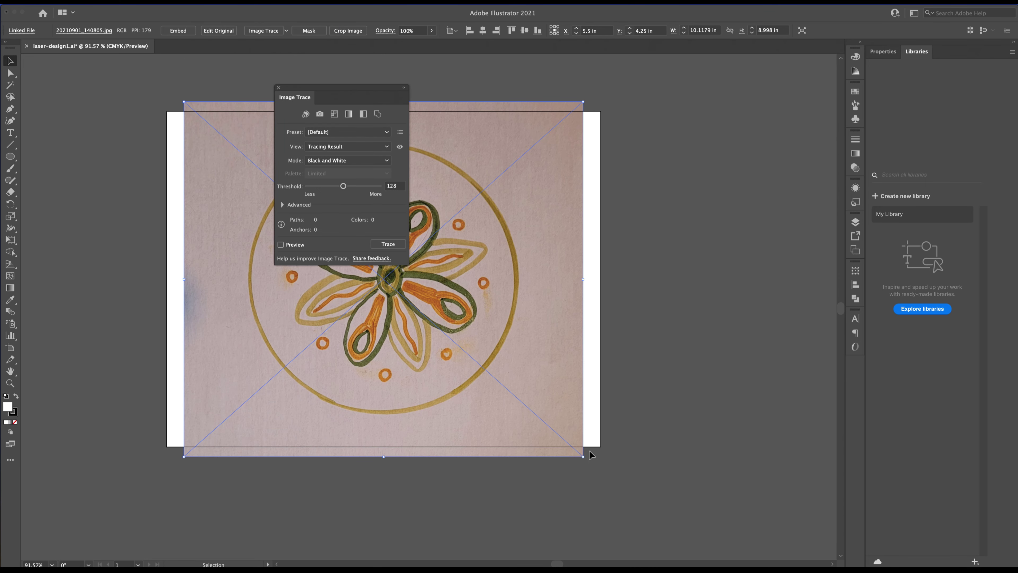
mouse_move(314, 87)
mouse_down()
mouse_move(687, 212)
mouse_move(832, 374)
mouse_move(855, 363)
mouse_up()
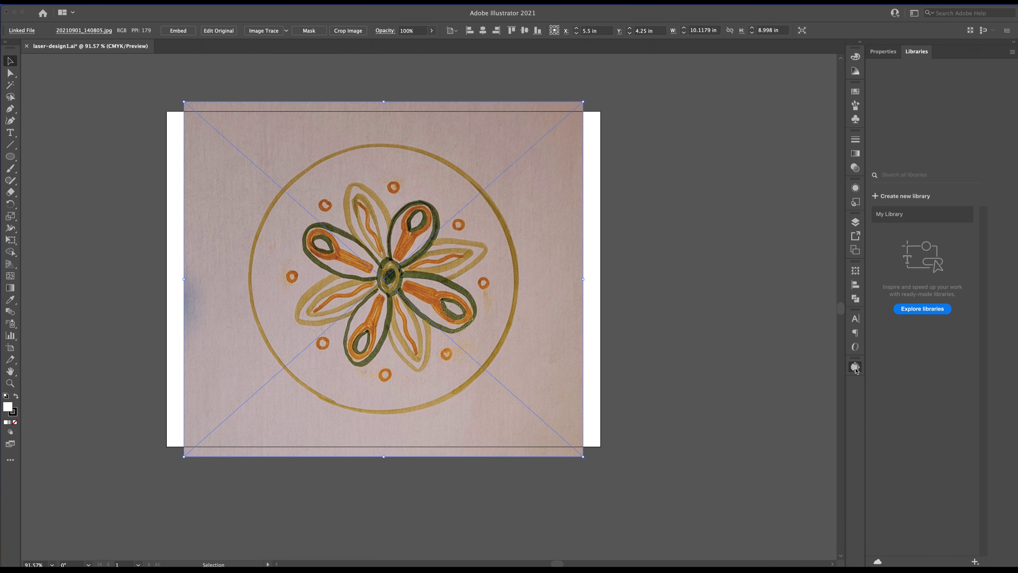
click(855, 368)
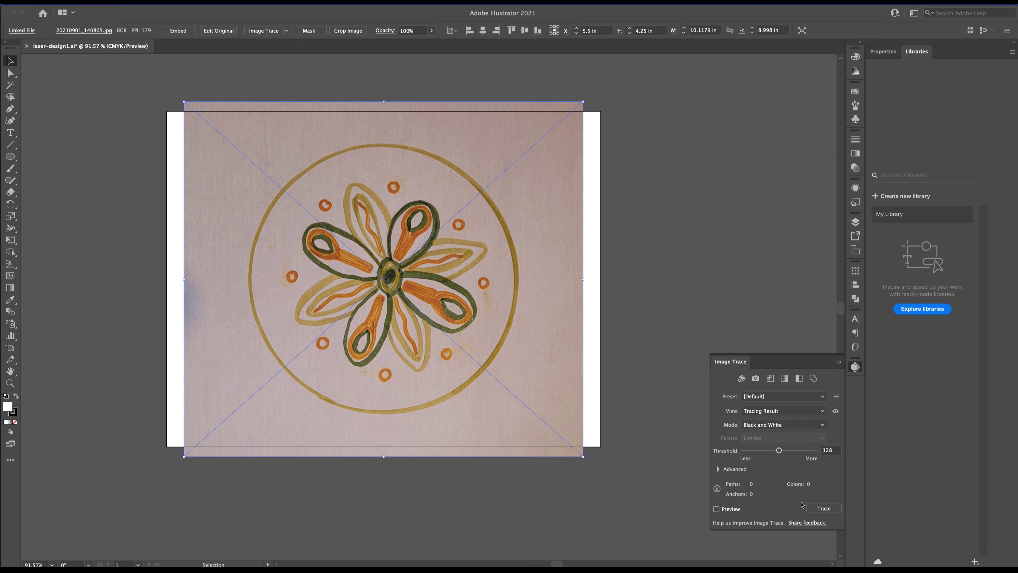
Trace the flower sketch in Black and White mode, reveal the advanced options and set the threshold to 155
click(824, 507)
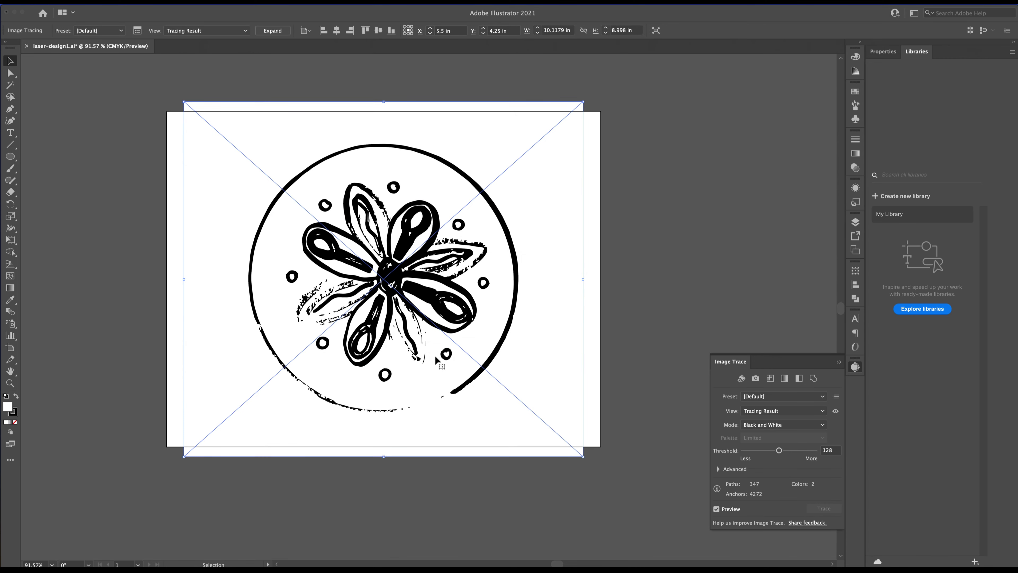
click(718, 468)
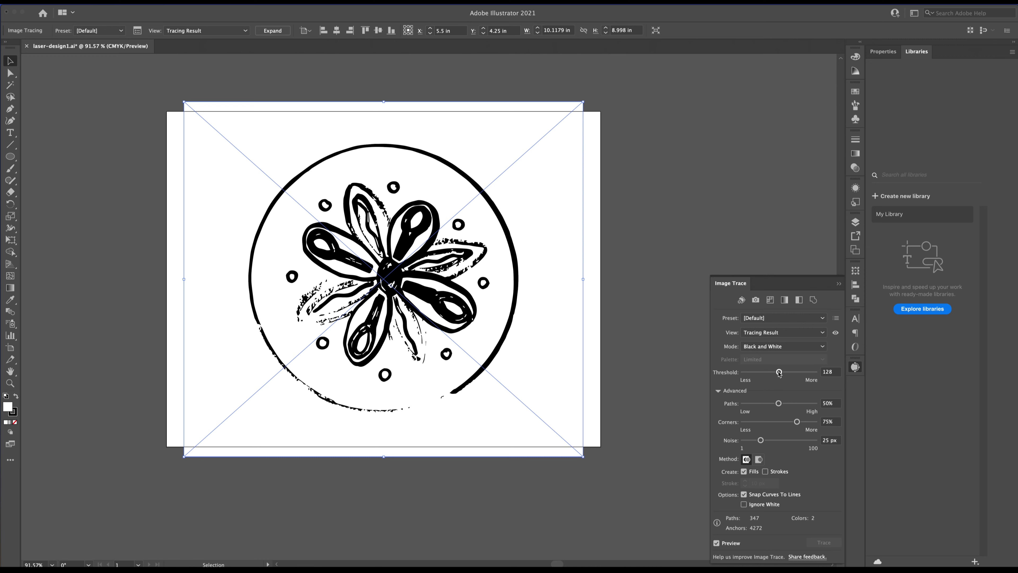
drag(778, 373, 753, 372)
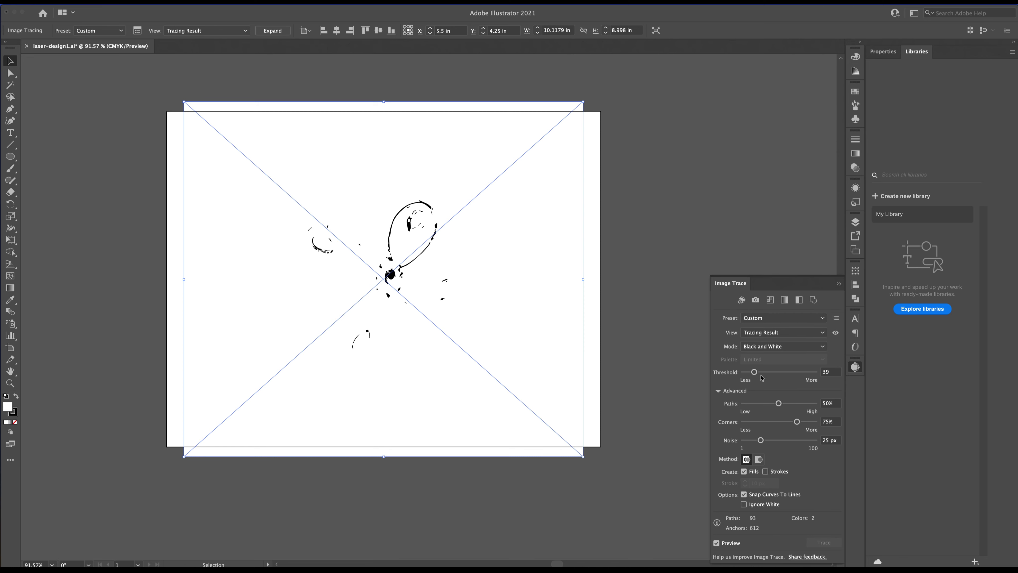
mouse_move(754, 372)
mouse_down()
mouse_move(800, 375)
mouse_move(782, 373)
mouse_up()
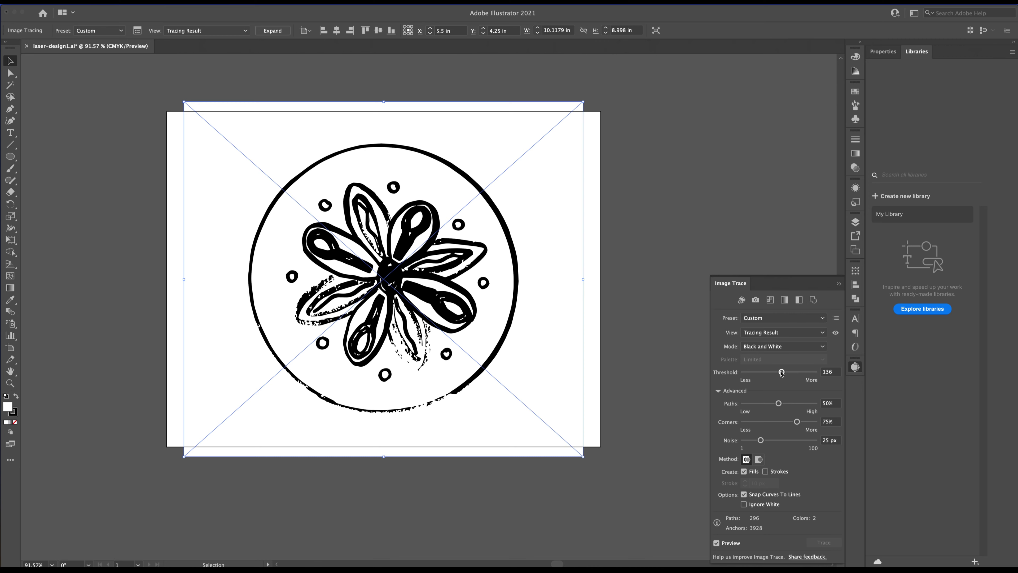
drag(781, 373, 787, 373)
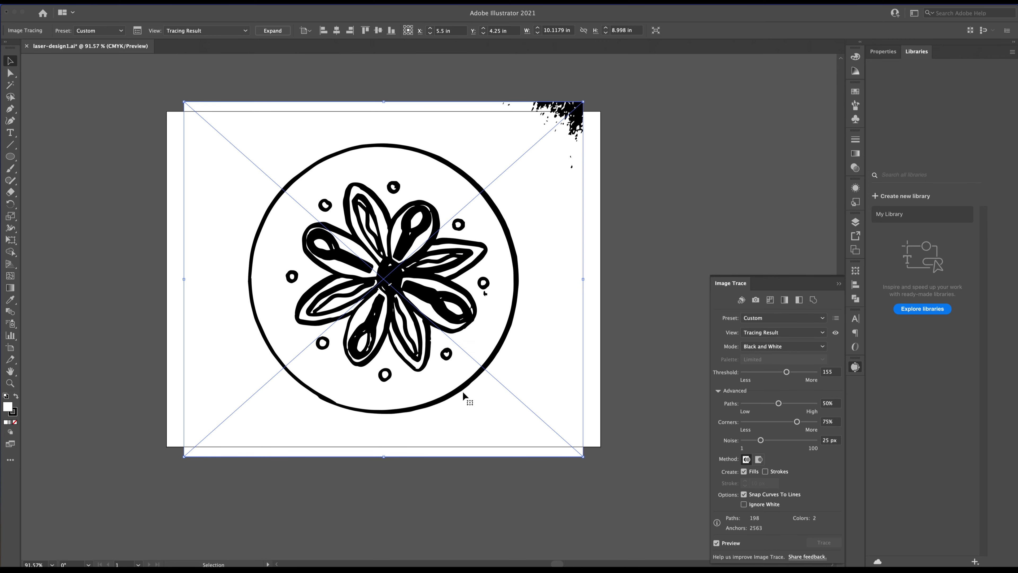
Refine the flower trace by setting corners to 95%, noise to 32 px and paths to 86%
scroll(410, 300, up, 1)
scroll(410, 300, up, 5)
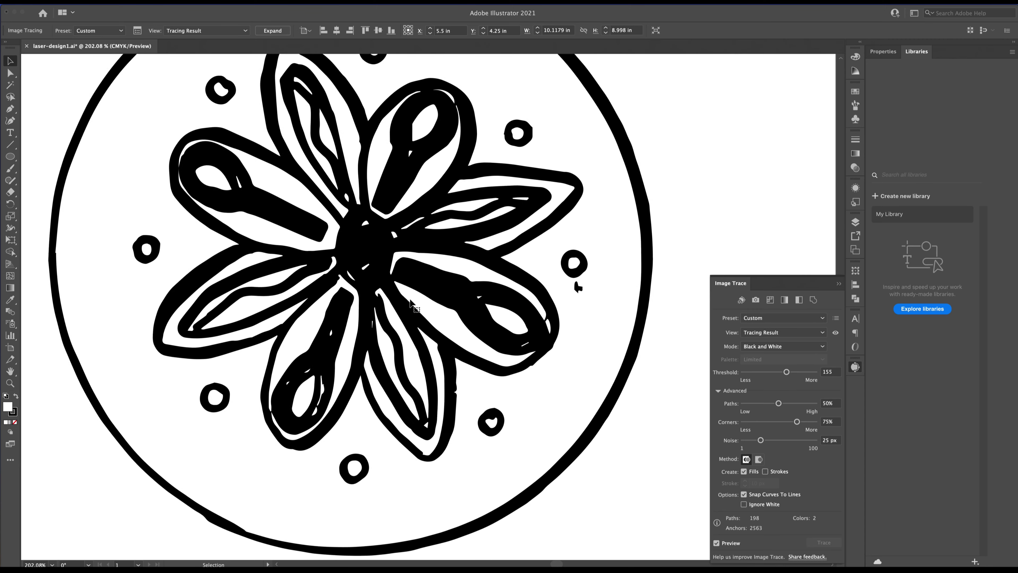
scroll(343, 279, down, 3)
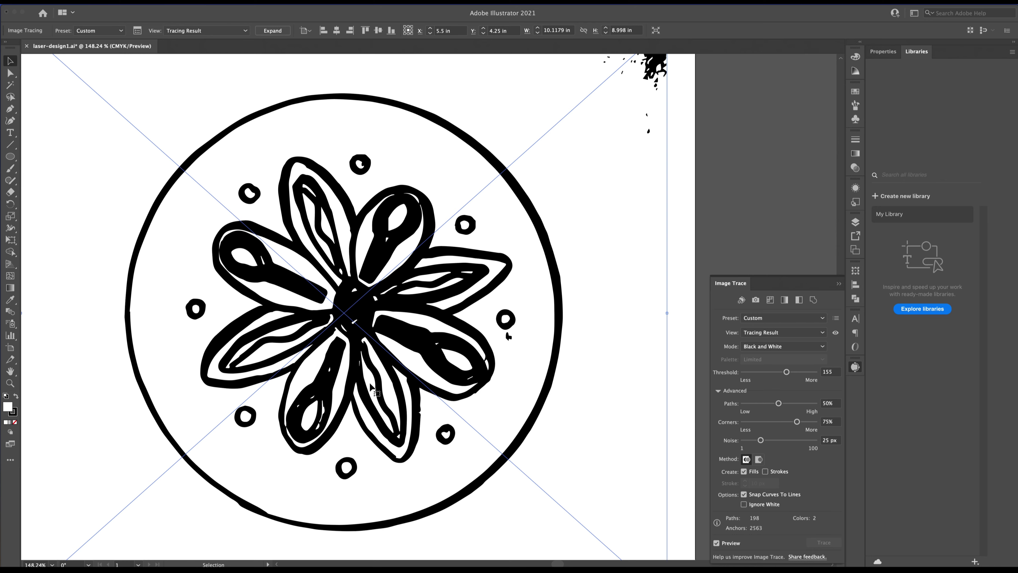
scroll(419, 391, down, 1)
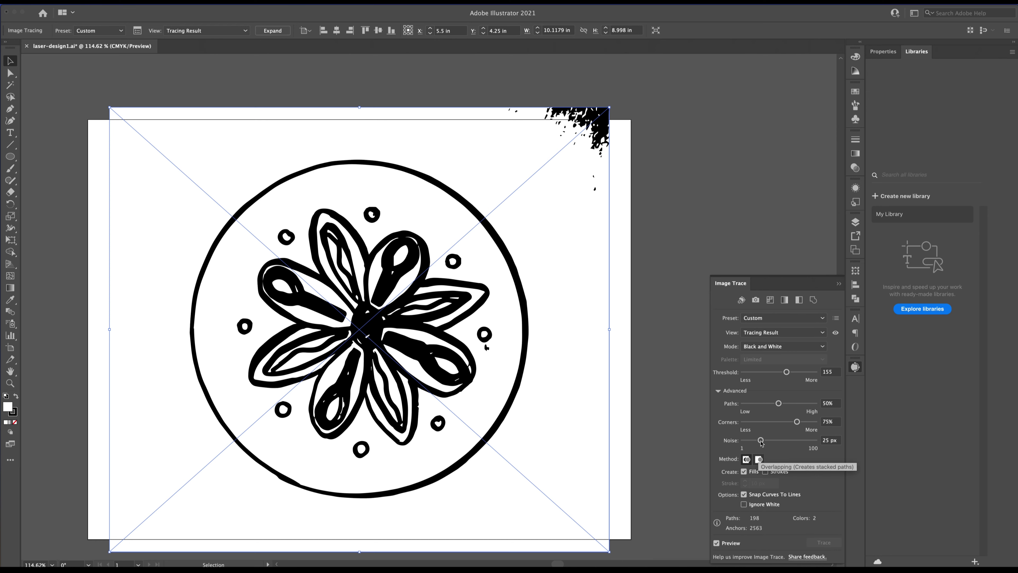
drag(799, 423, 813, 427)
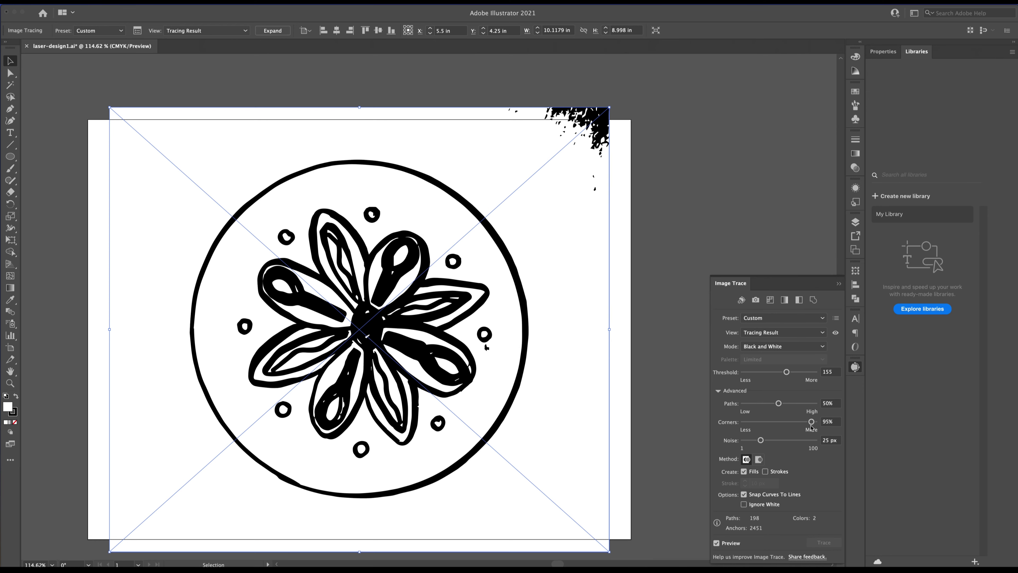
drag(761, 441, 765, 440)
drag(779, 403, 806, 404)
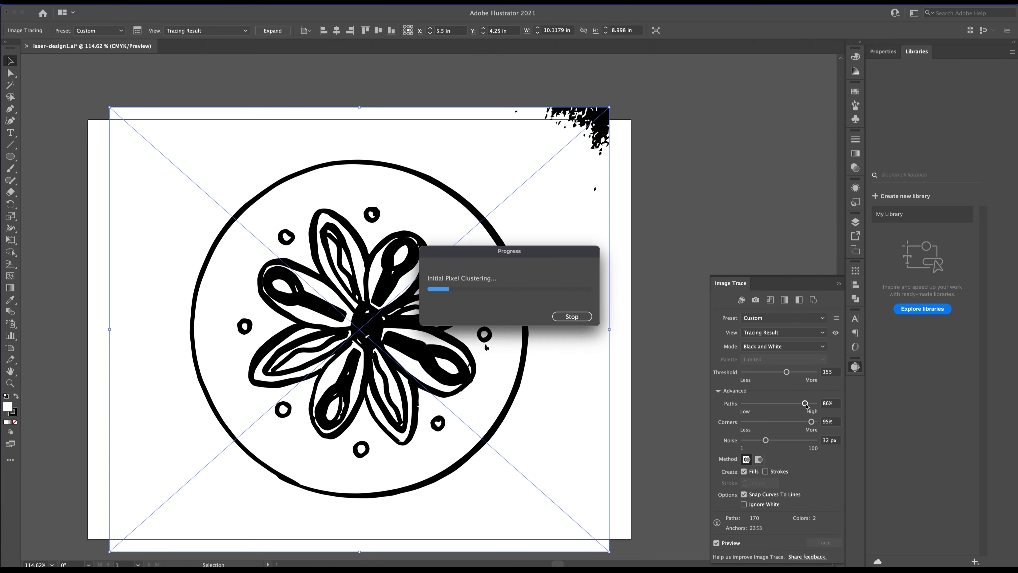
Set the flower trace's paths to 96% and make the trace ignore white
drag(805, 403, 806, 403)
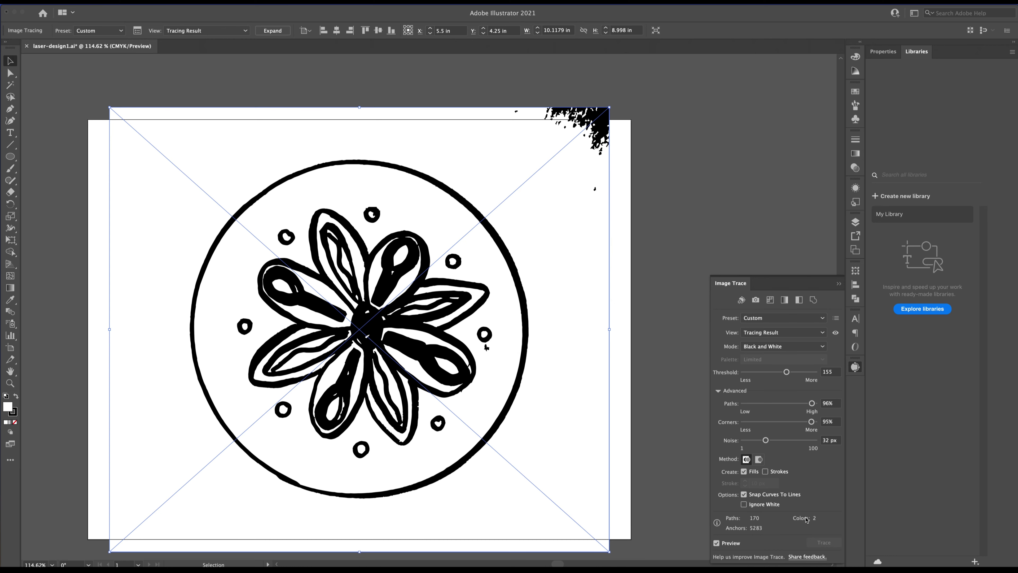
click(744, 505)
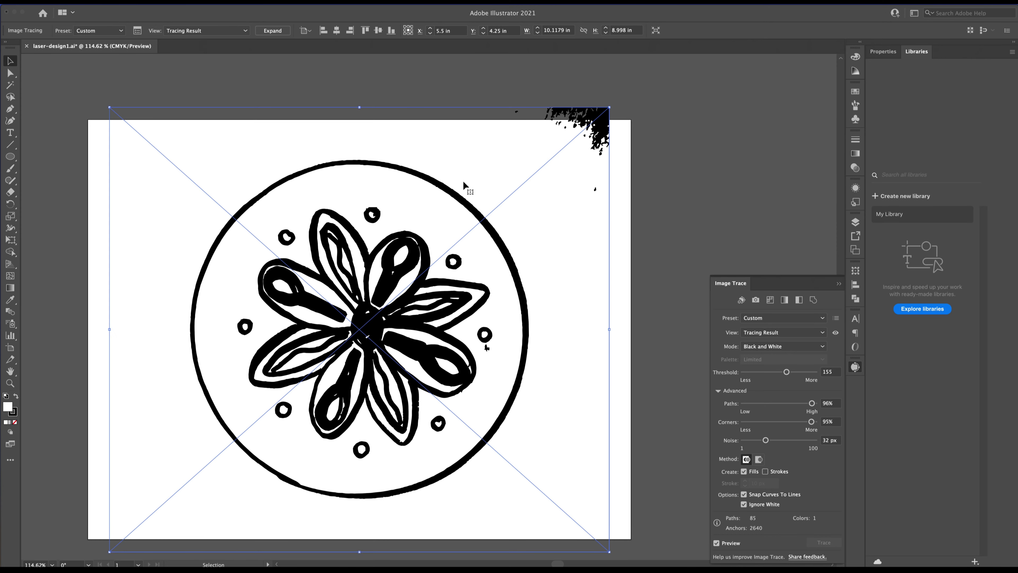
click(771, 347)
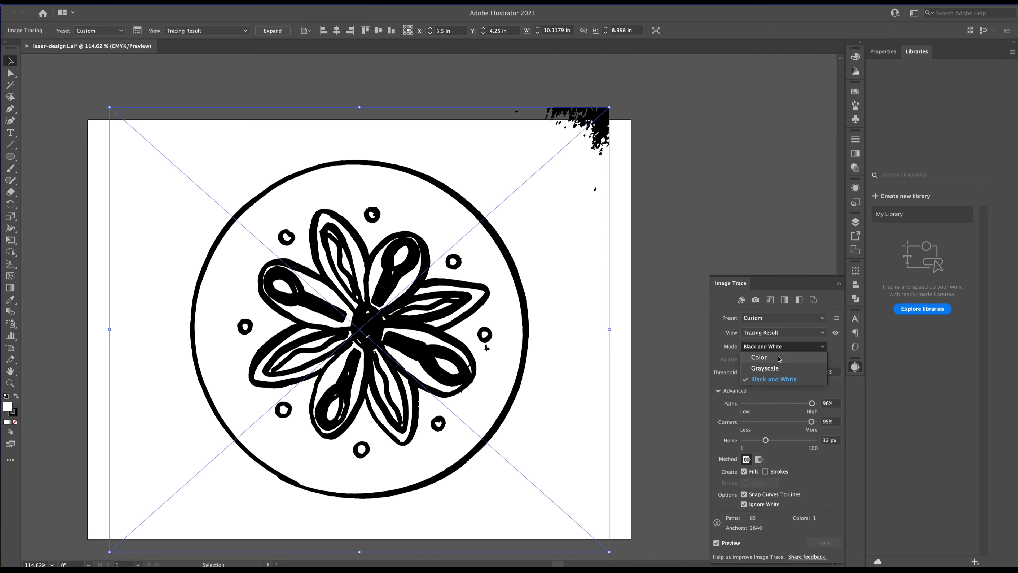
click(752, 346)
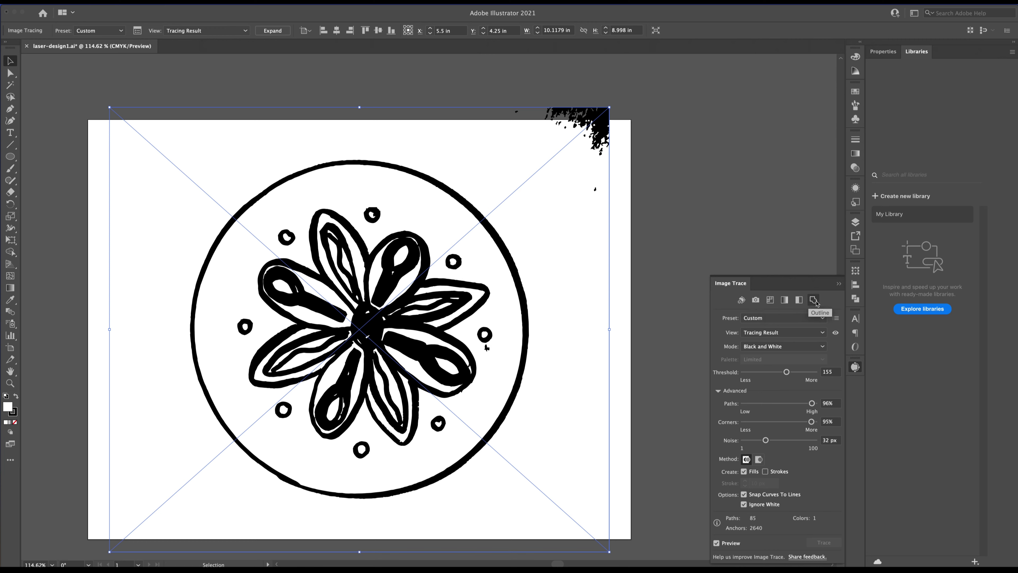
Try the Outline, Black & White and Grayscale presets on the flower trace, stopping the grayscale trace
click(799, 312)
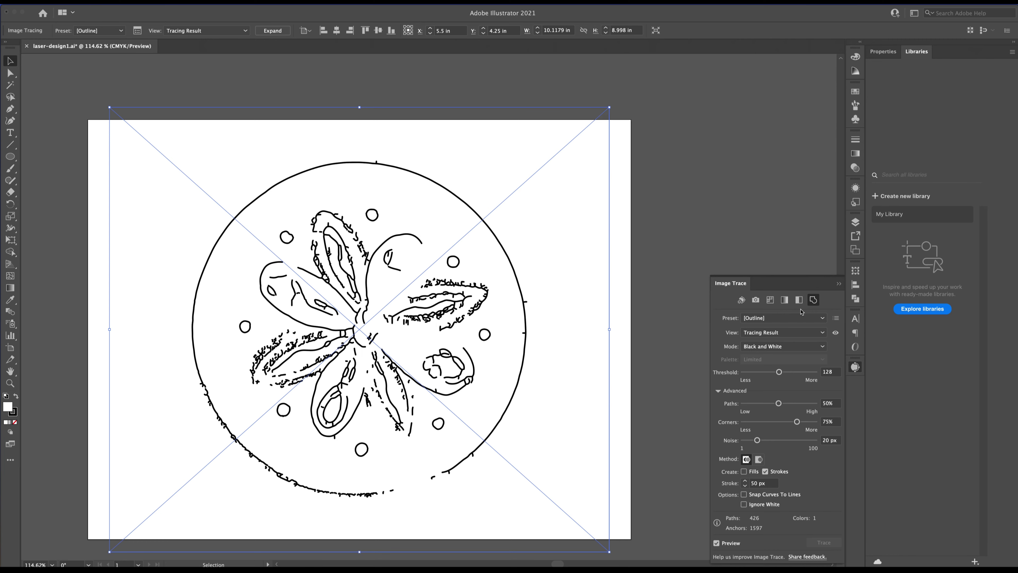
click(798, 301)
click(799, 300)
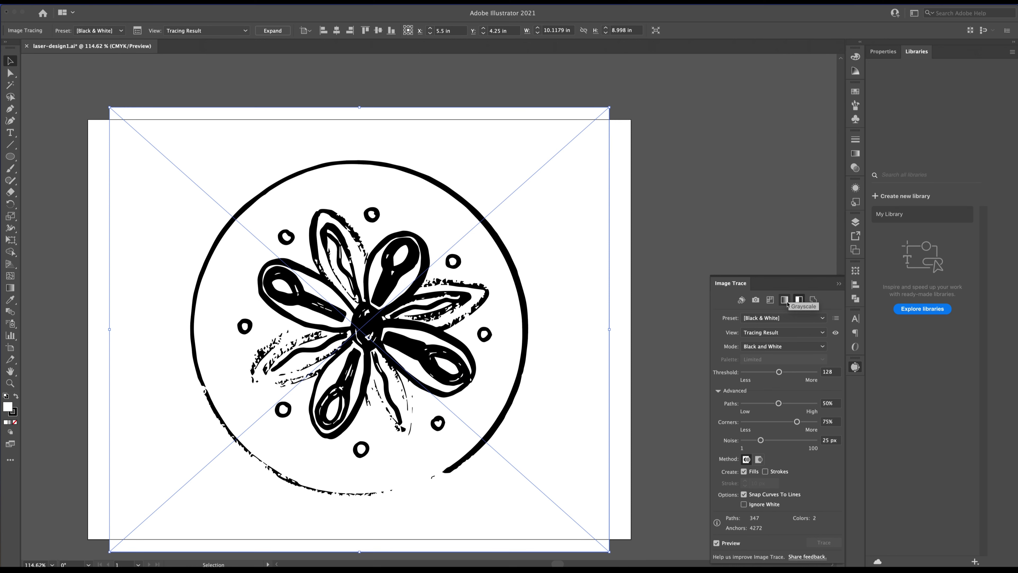
click(785, 300)
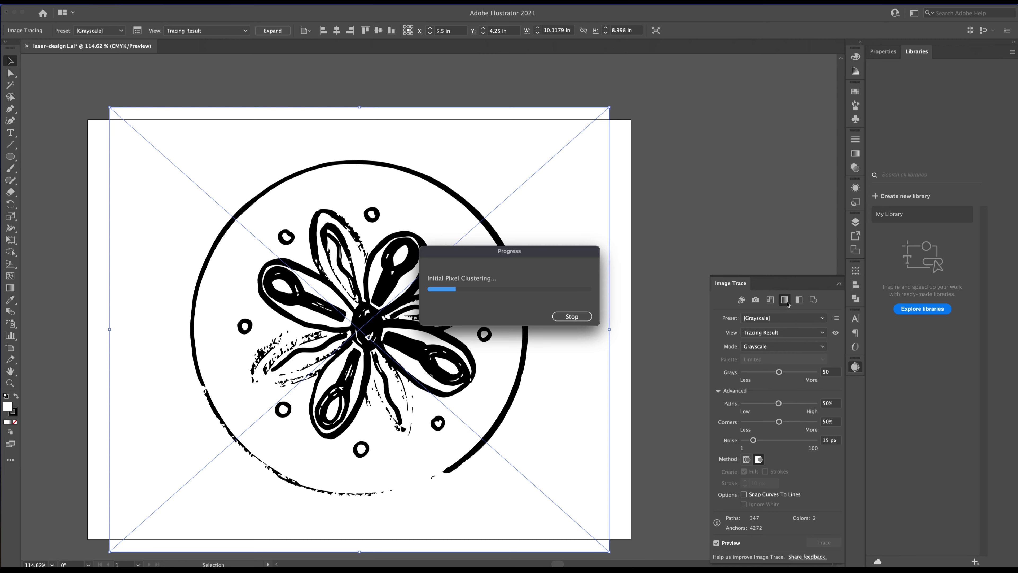
click(571, 316)
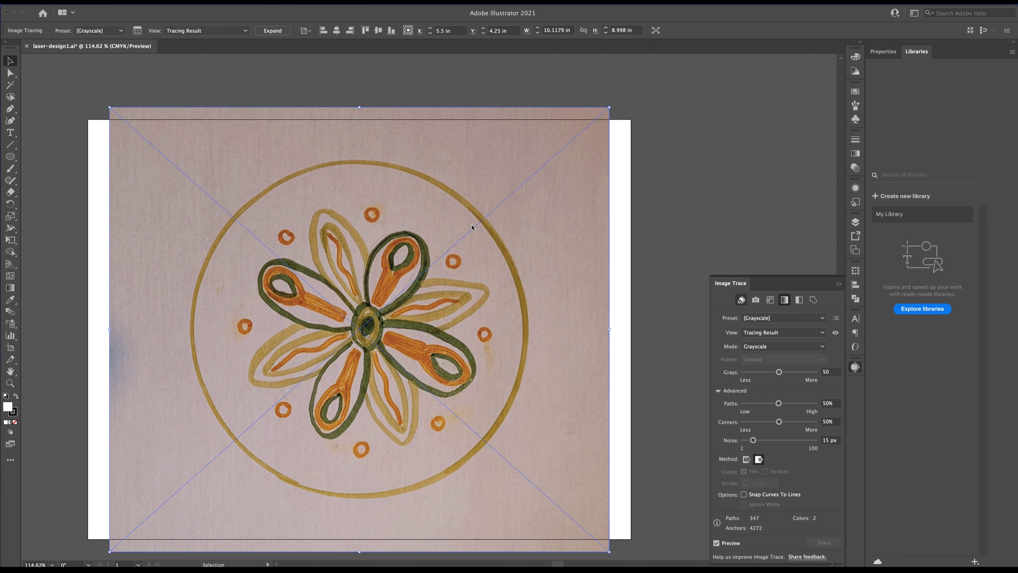
Apply the Auto-Color preset to the flower, switch its mode to Black and White and set the threshold to 154
click(741, 299)
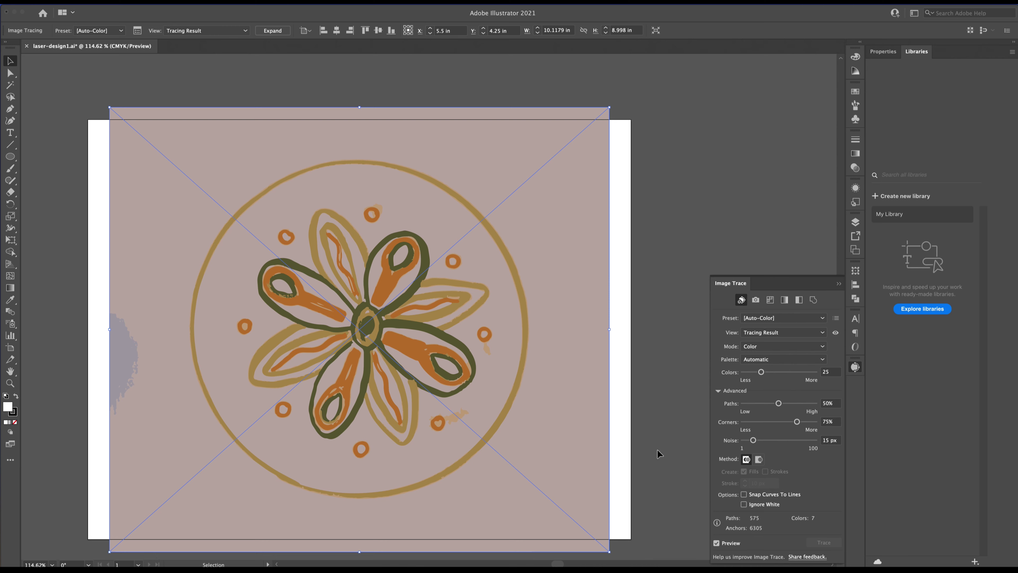
click(774, 347)
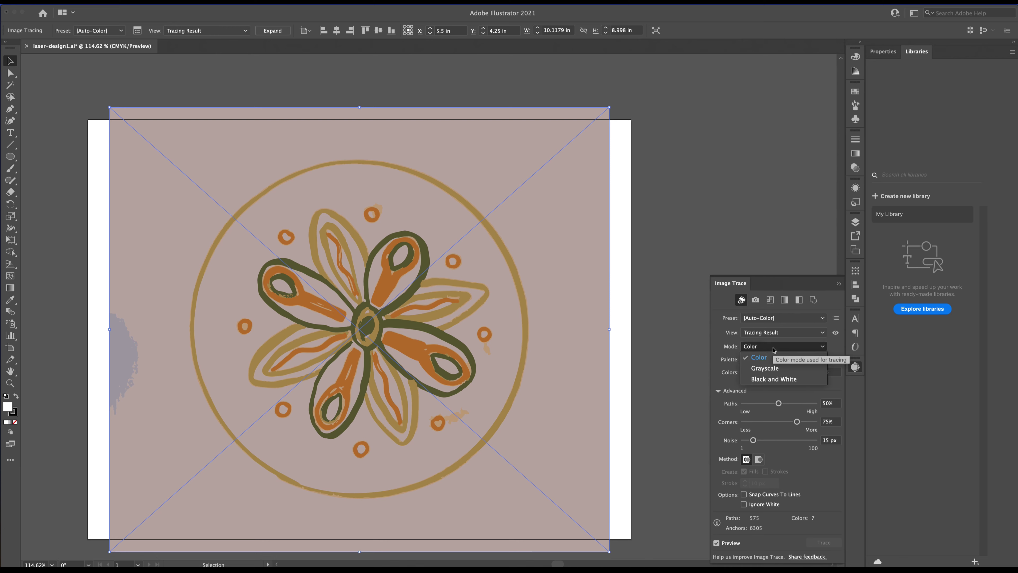
click(773, 380)
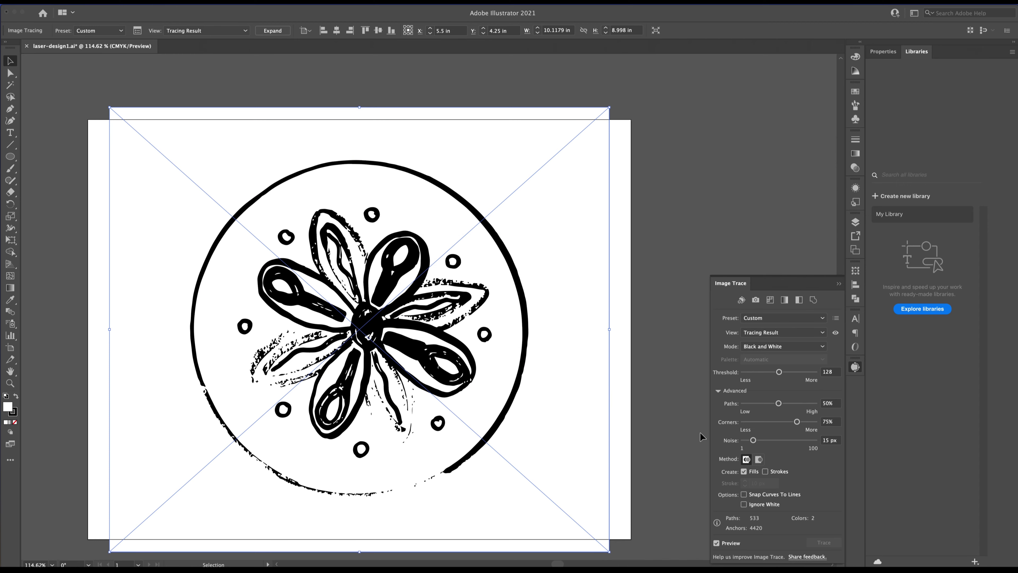
drag(784, 373, 783, 374)
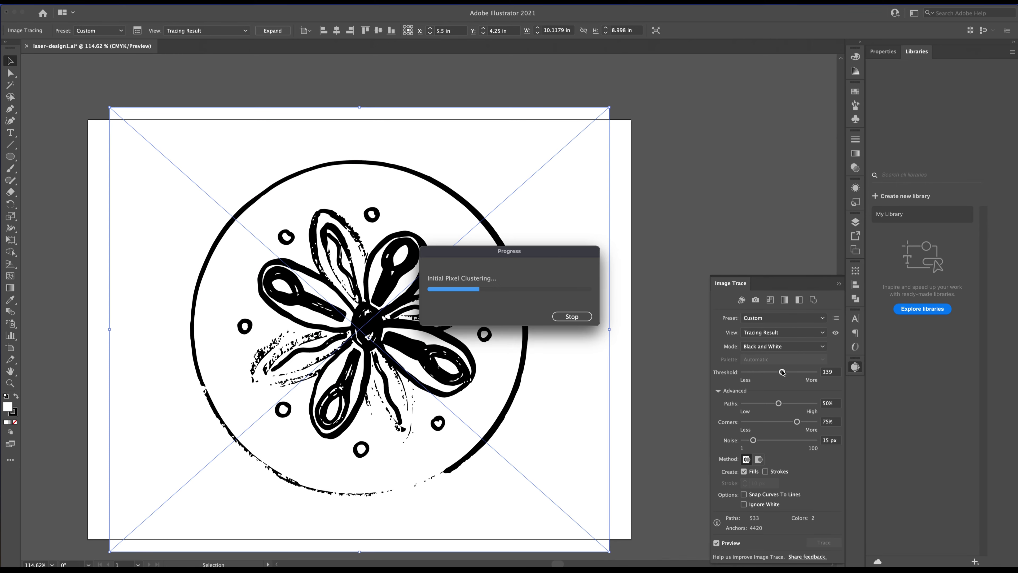
drag(783, 372, 788, 372)
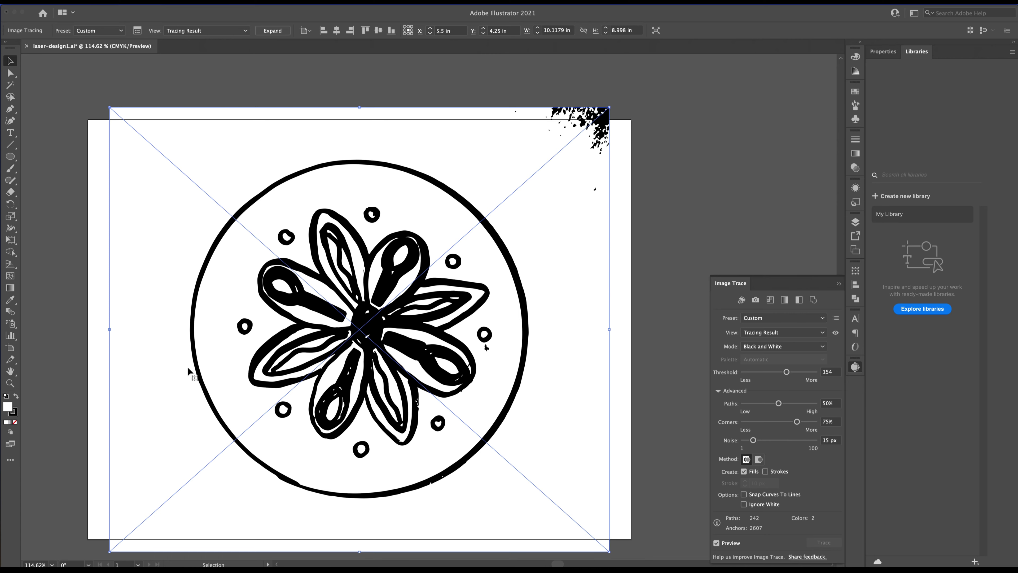
Expand the flower trace into vector paths and compare them in Outline and Preview views
click(96, 2)
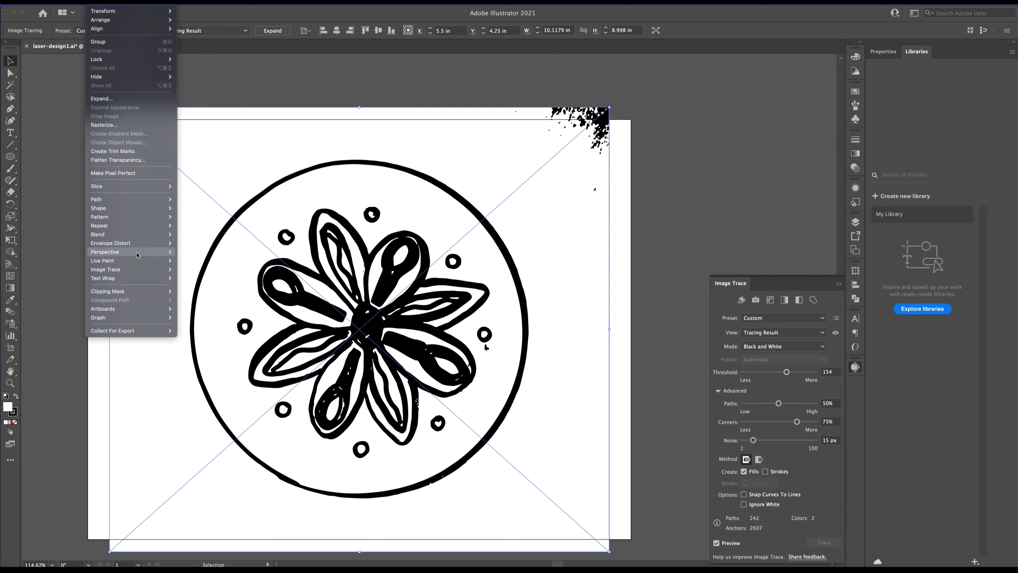
mouse_move(143, 270)
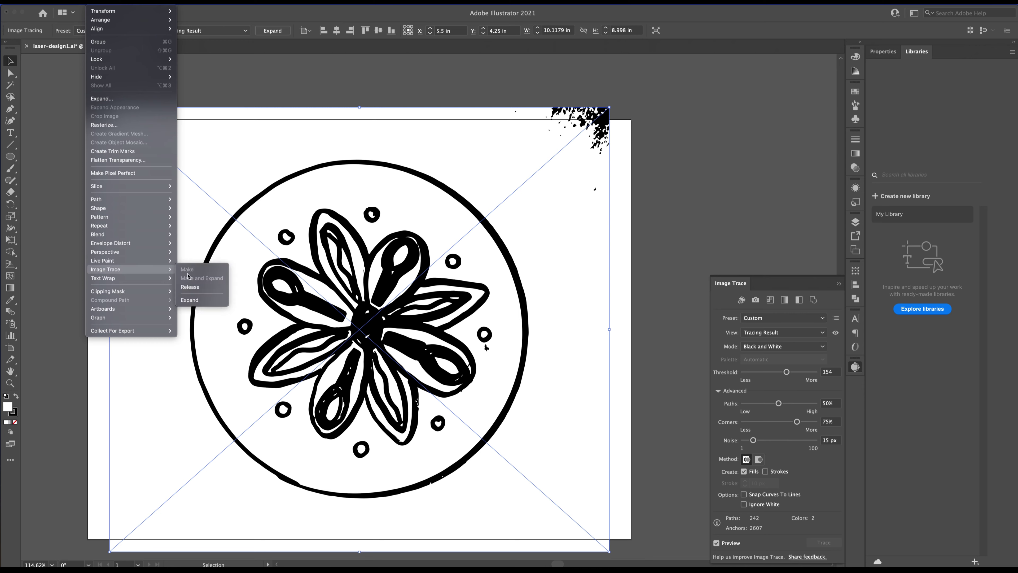
click(198, 300)
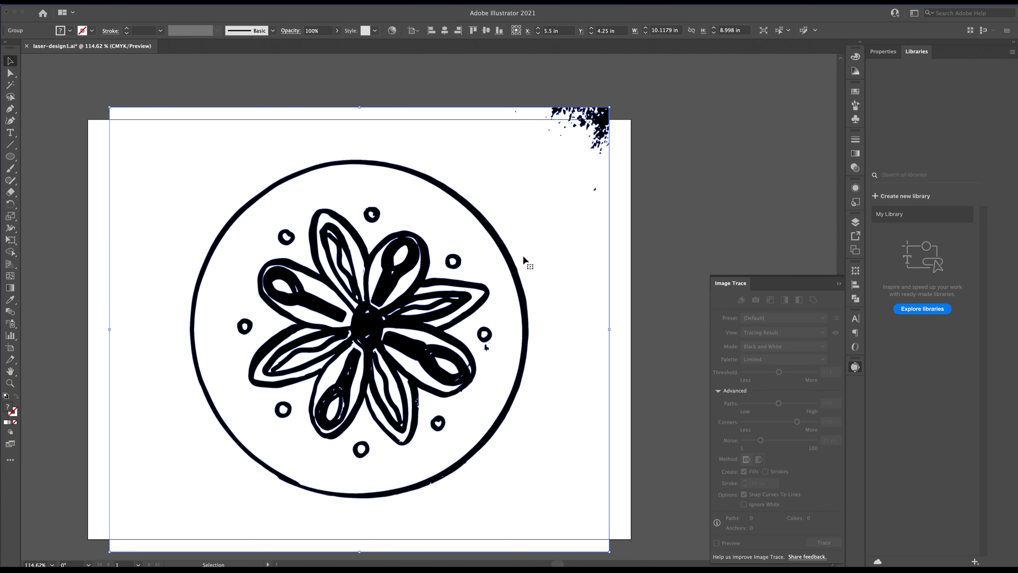
key(ctrl+y)
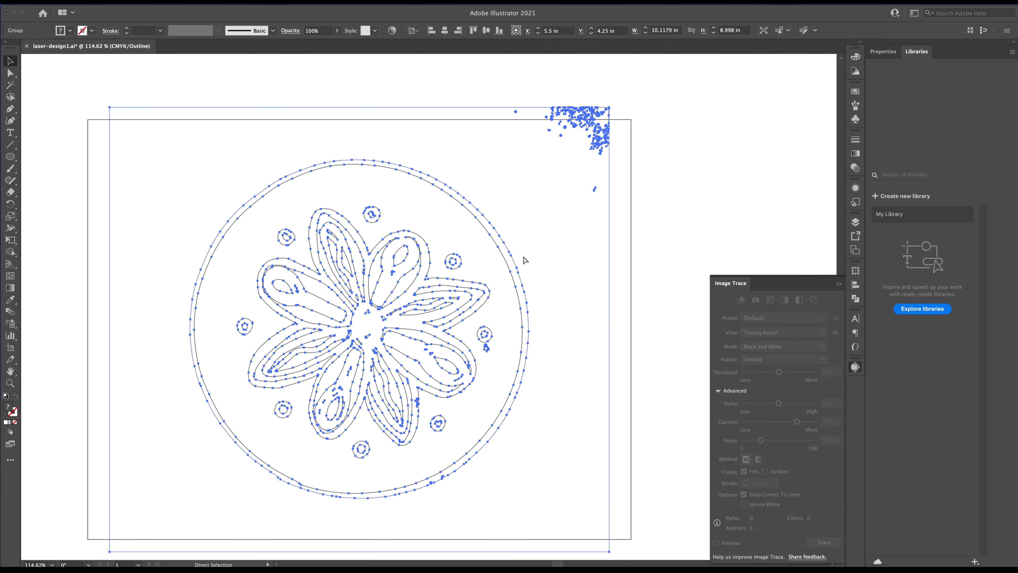
key(ctrl+y)
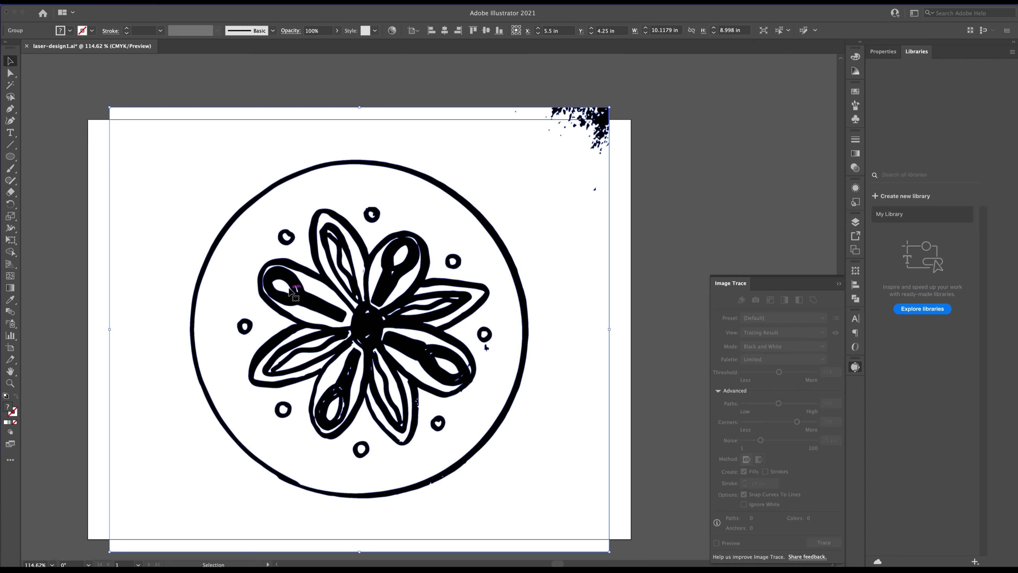
key(super+y)
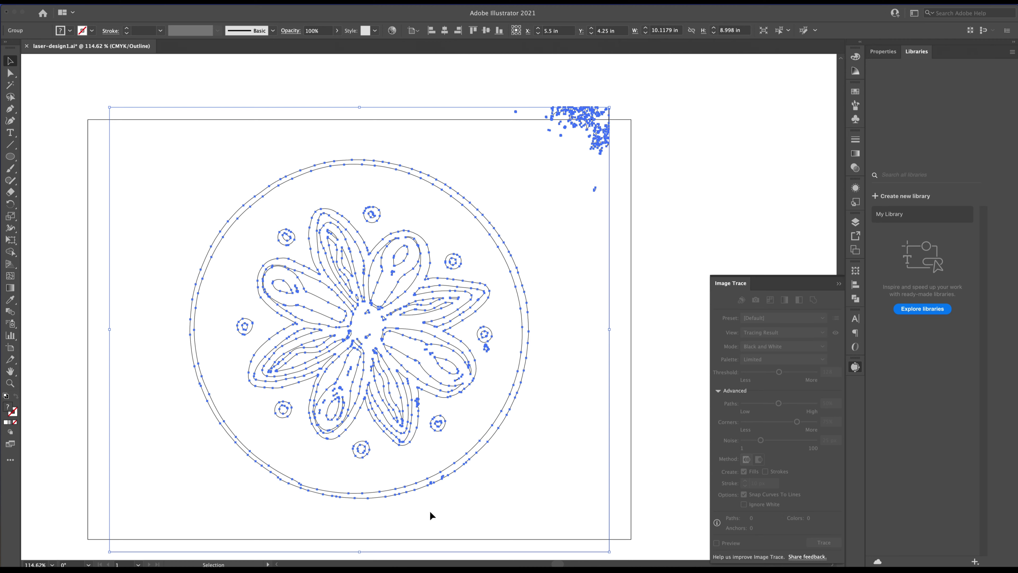
key(super+y)
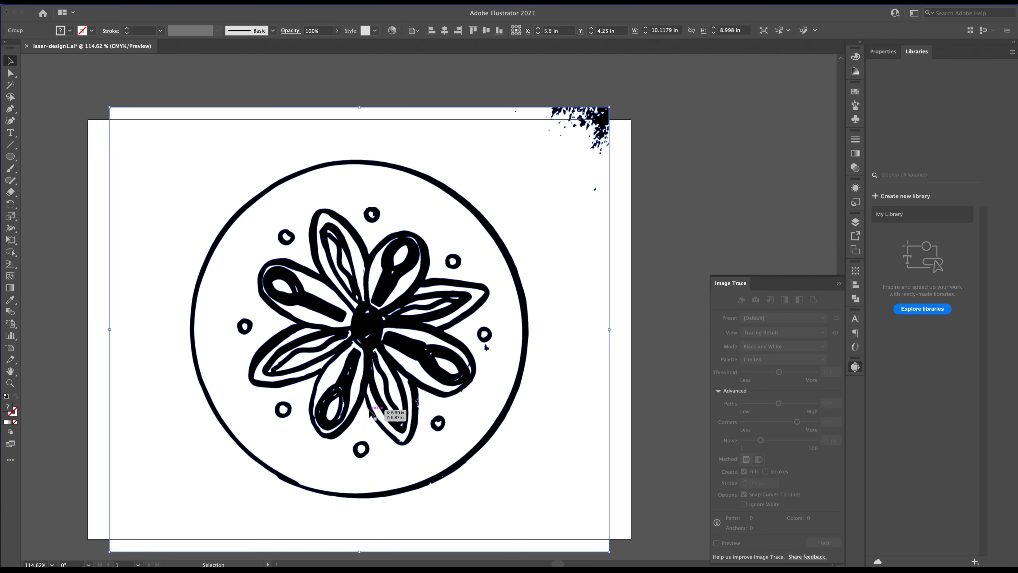
Fill the small ring to the lower left of the flower with magenta, without recoloring the rest of the group
scroll(377, 413, up, 2)
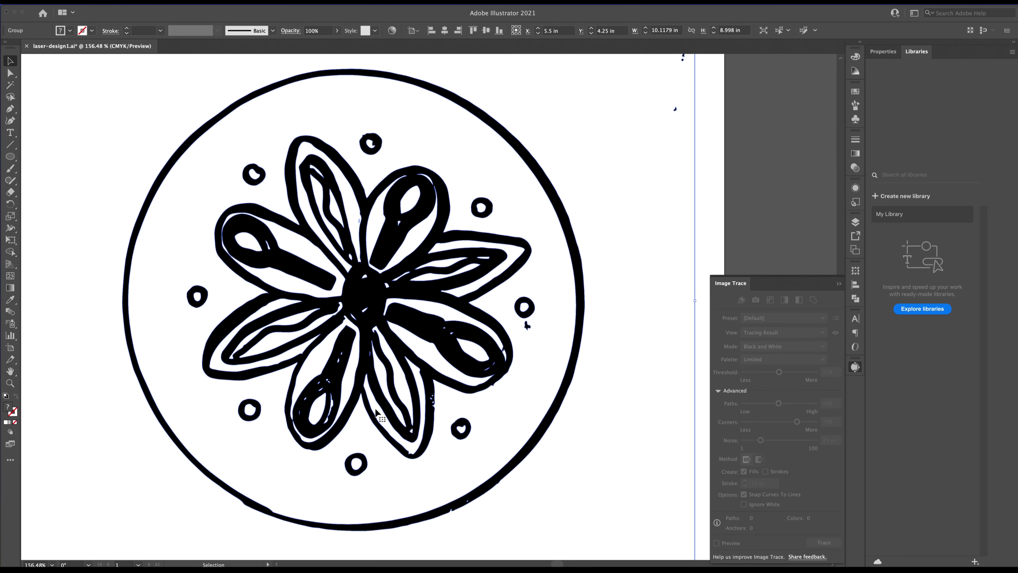
click(359, 473)
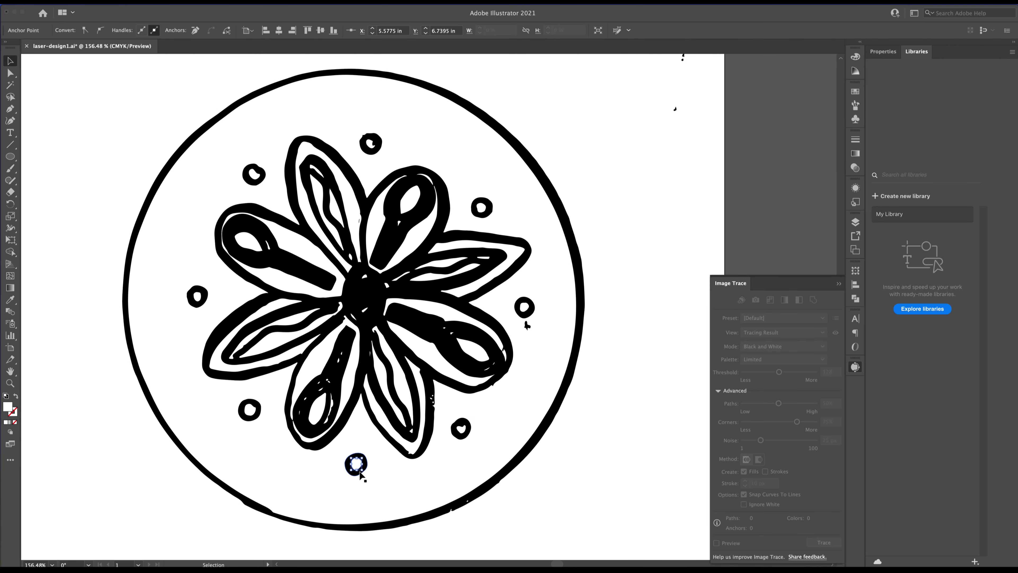
click(250, 418)
key(v)
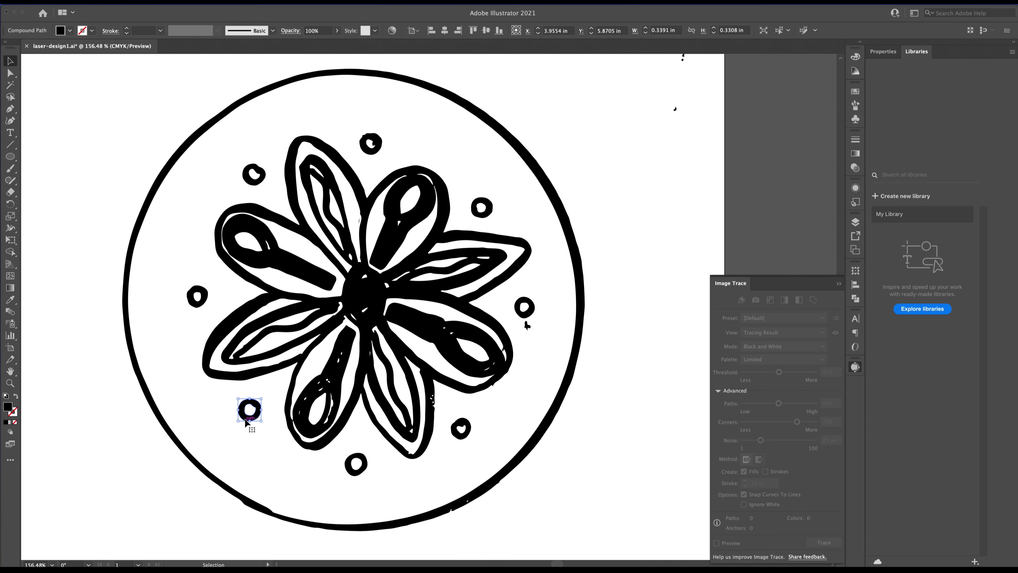
click(70, 30)
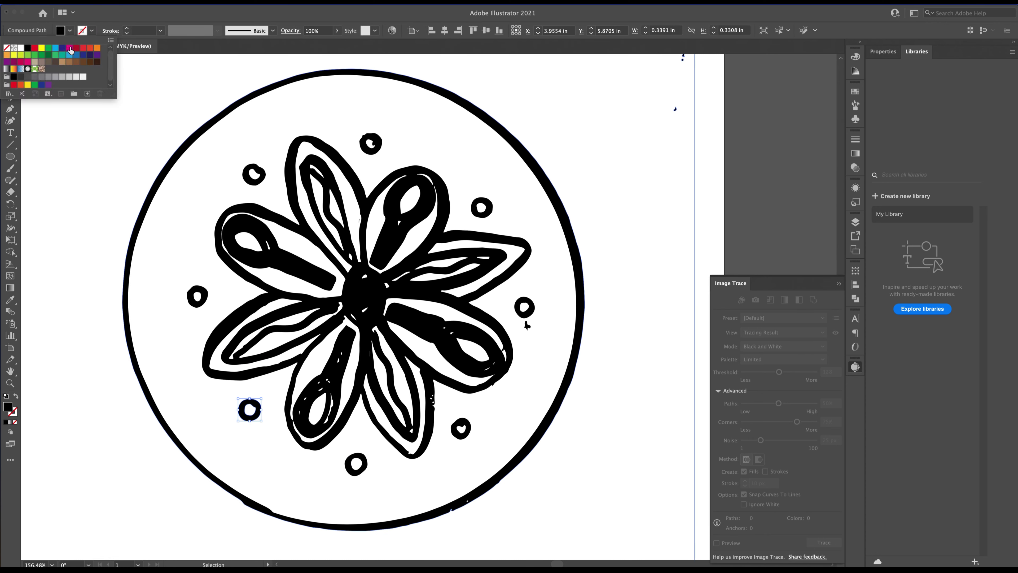
click(70, 49)
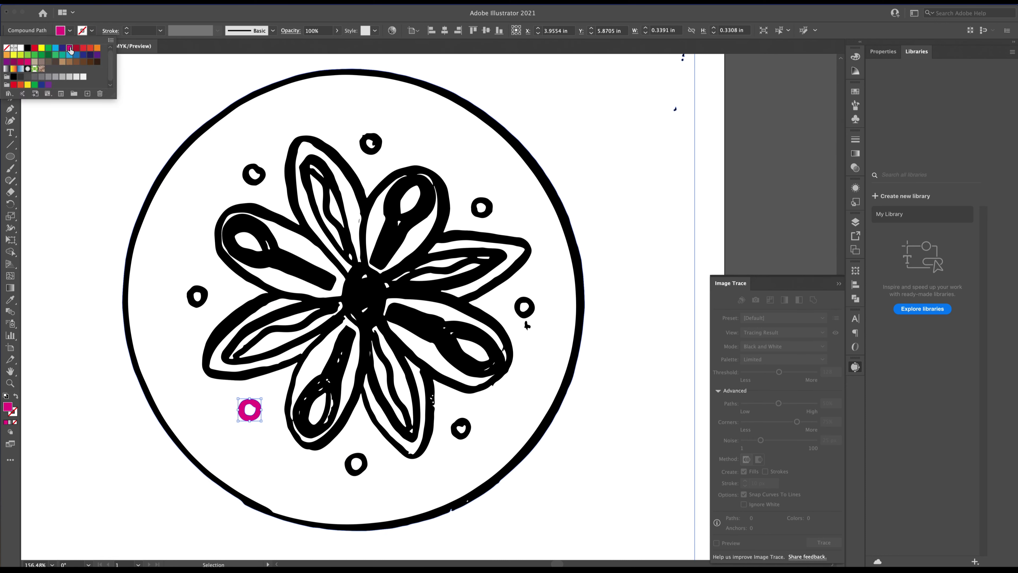
Fill the small ring directly left of the flower with the orange-red swatch
click(205, 298)
click(200, 297)
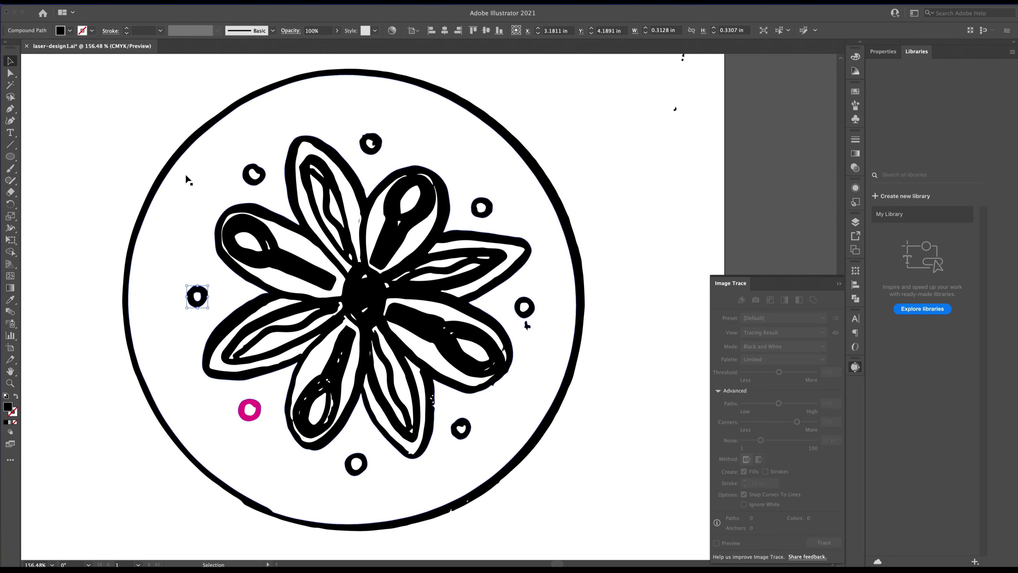
click(70, 31)
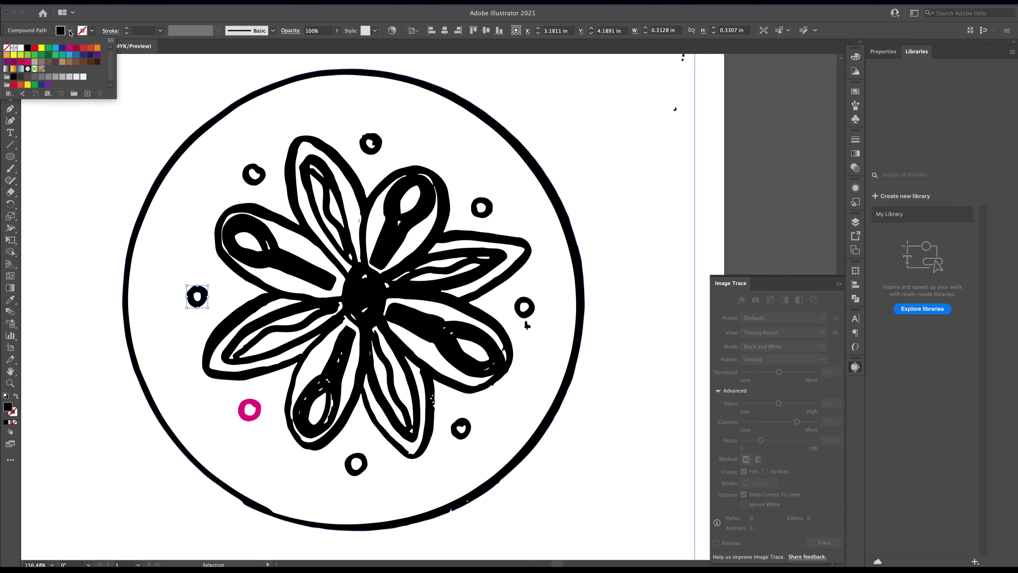
click(89, 49)
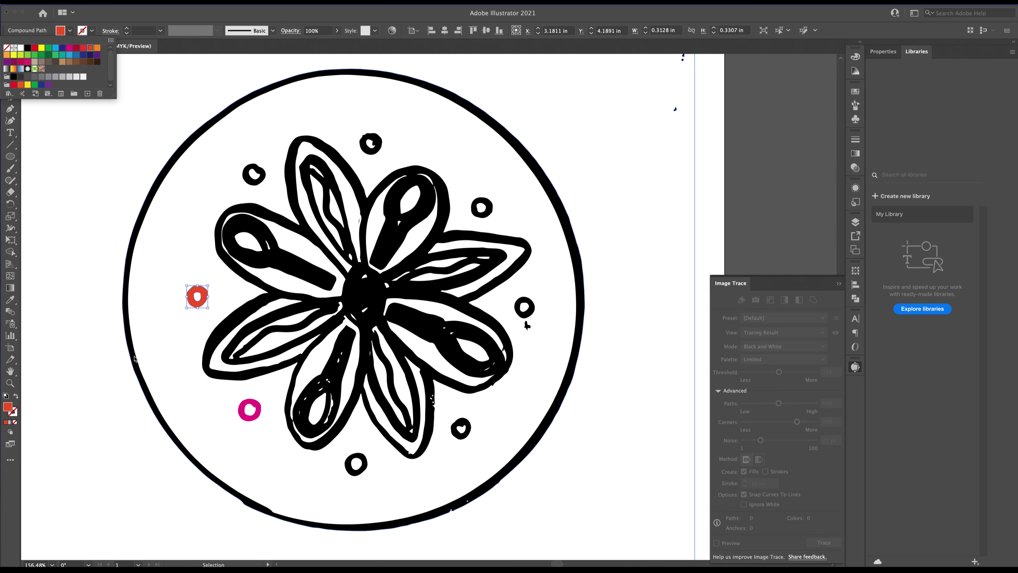
Select the whole expanded artwork group and ungroup it
click(247, 282)
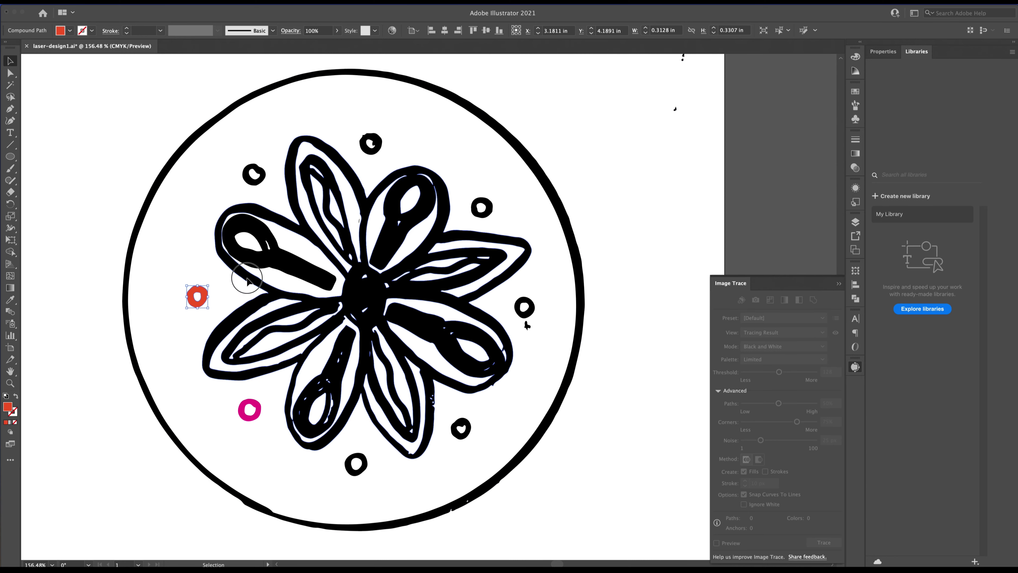
click(247, 281)
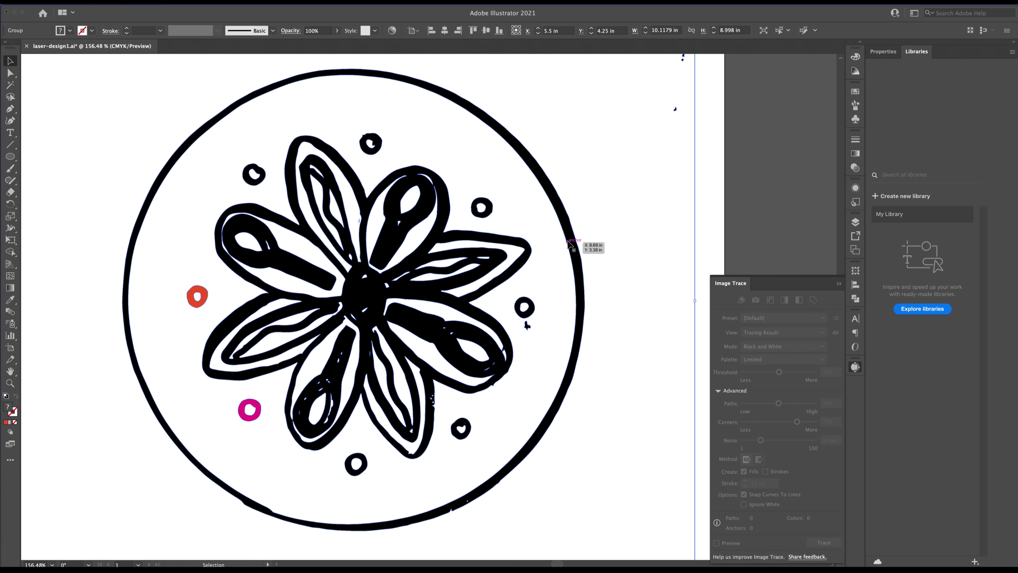
click(96, 2)
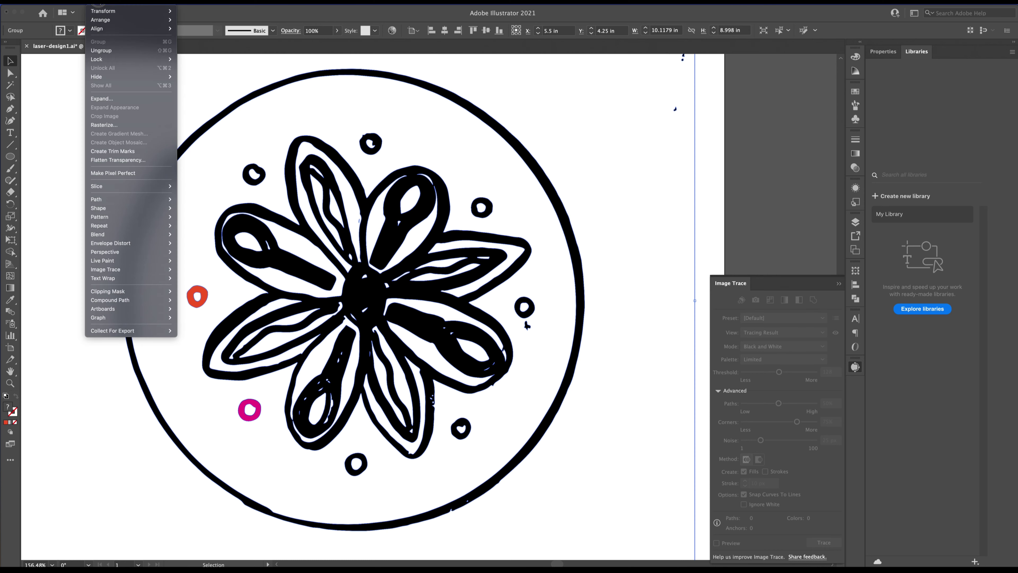
click(104, 50)
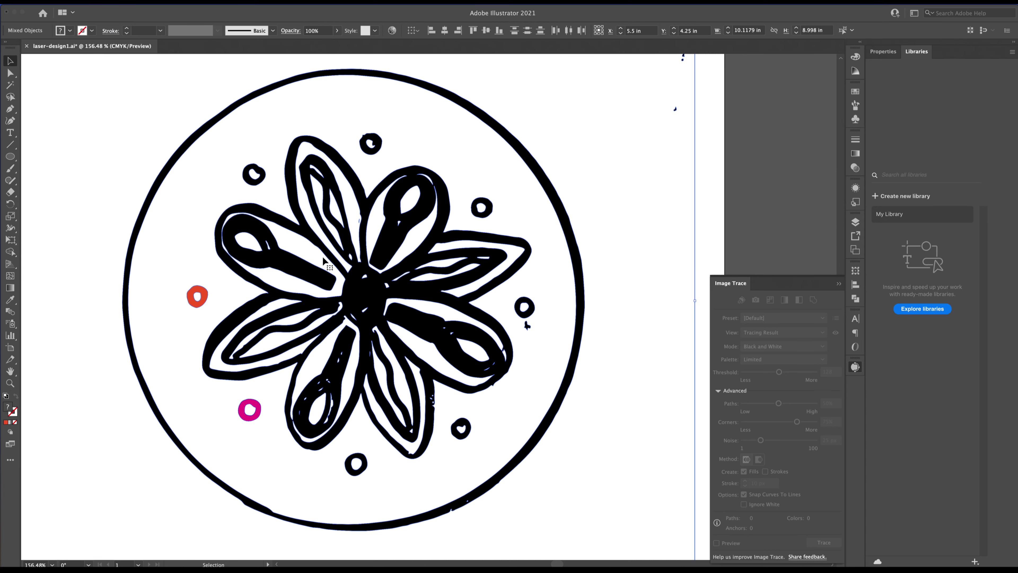
Select the large white background shape behind the flower on its own and remove it
scroll(374, 295, down, 5)
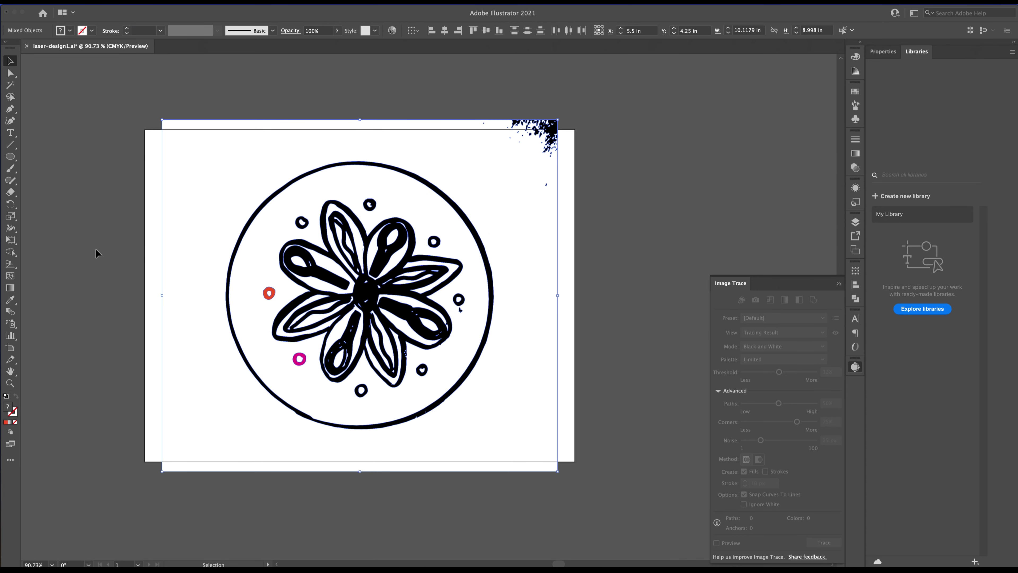
click(193, 225)
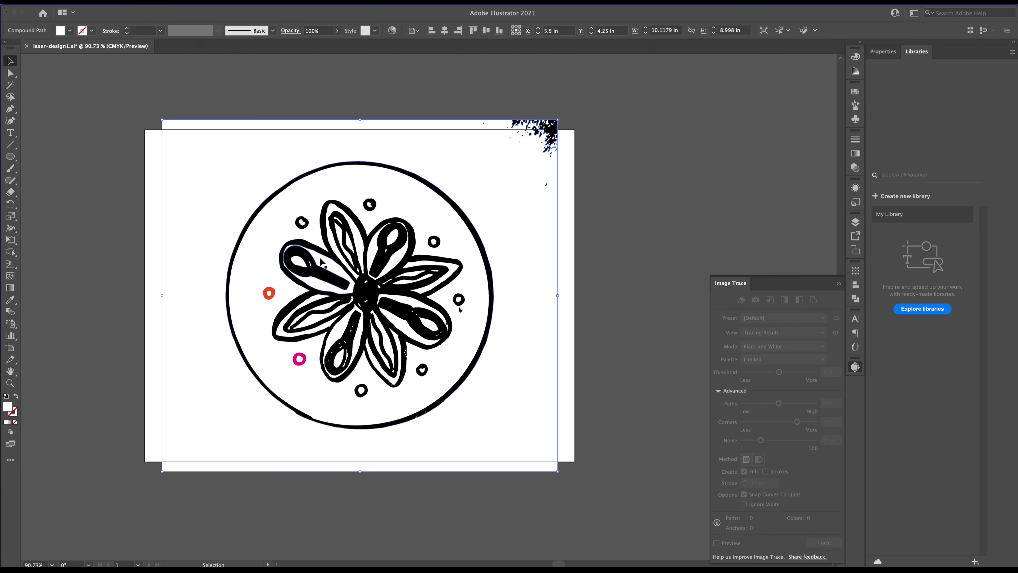
key(super+shift+a)
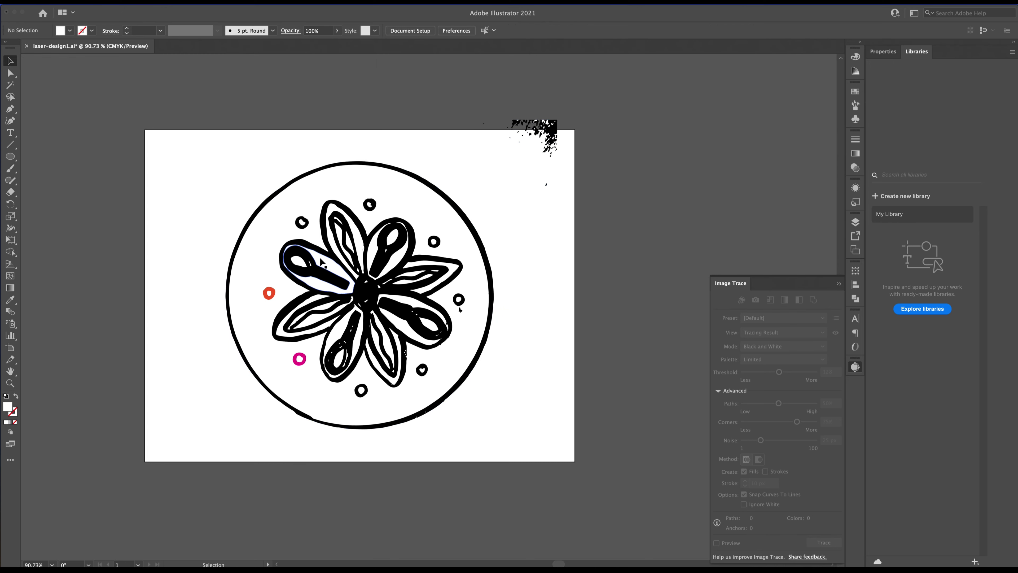
Delete the stray black specks at the artwork's upper-right corner and select two of the small rings individually
drag(477, 96, 575, 203)
key(Delete)
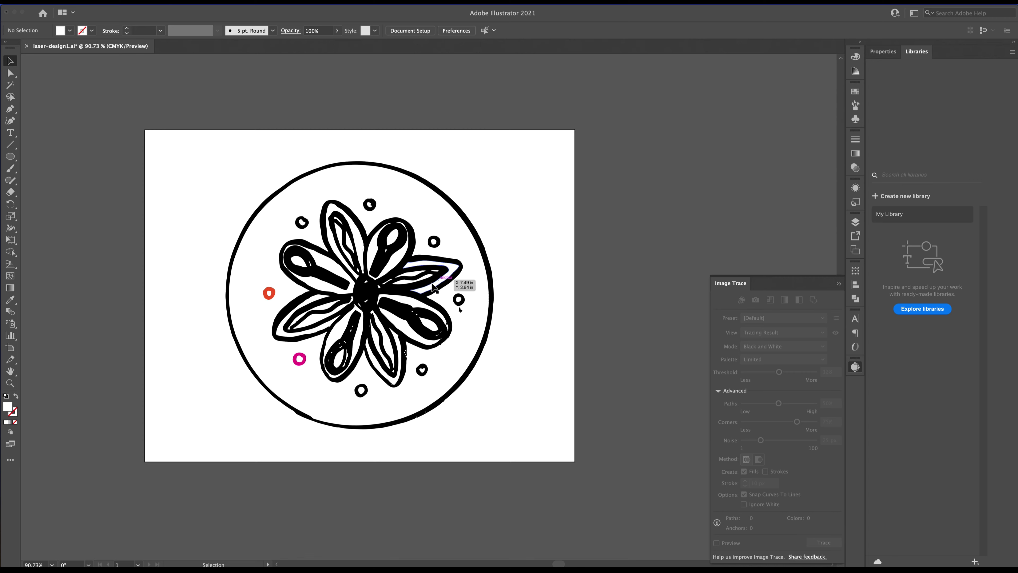
click(460, 303)
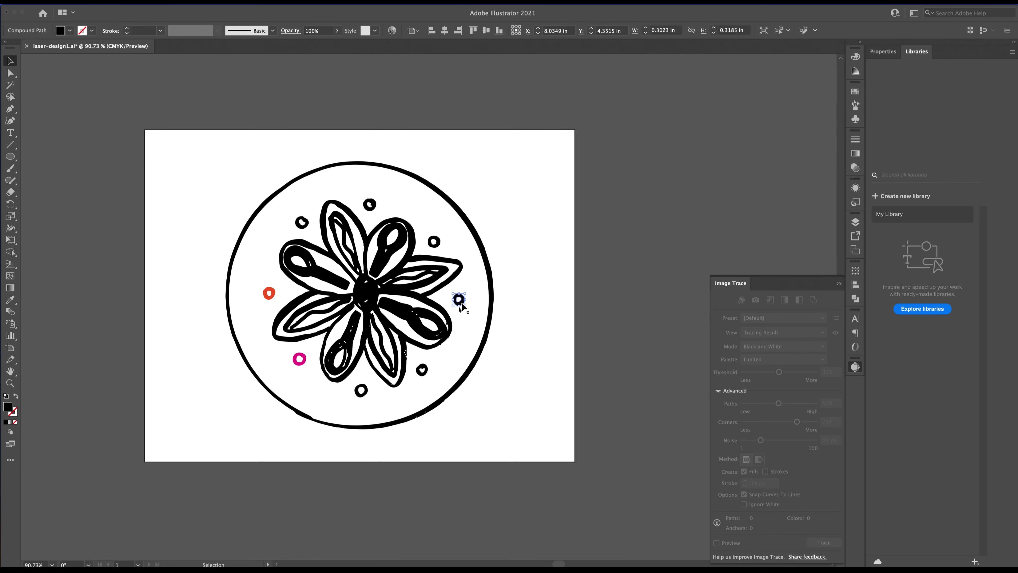
click(427, 372)
Select all the remaining traced artwork and combine it into one group
drag(187, 144, 527, 463)
key(a)
key(v)
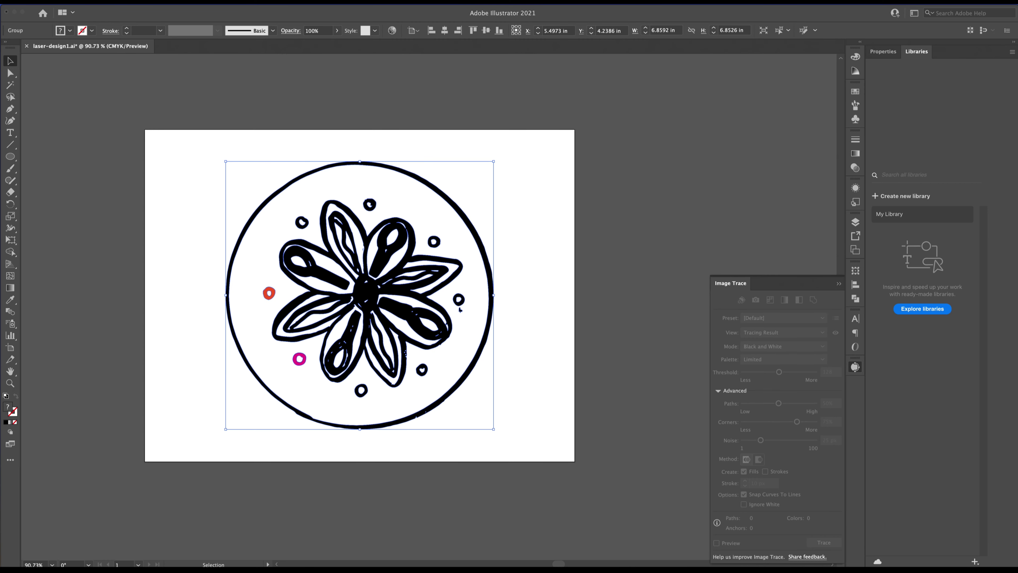
click(98, 2)
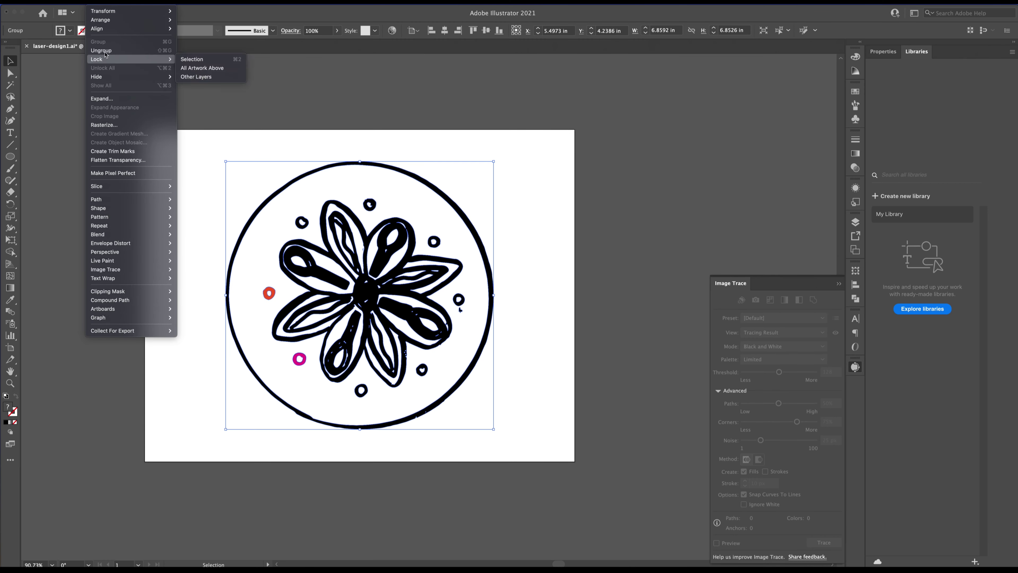
click(428, 259)
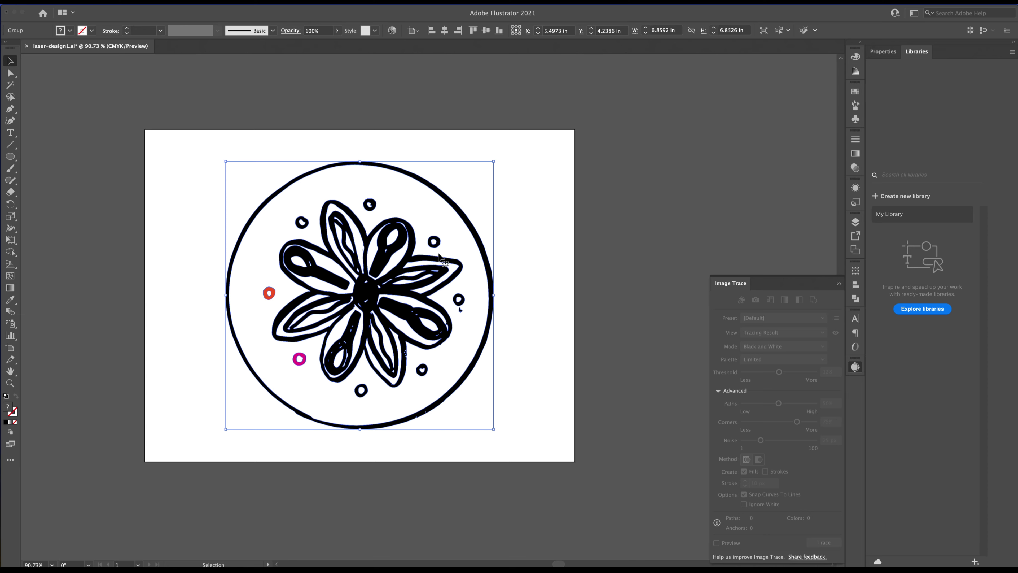
Isolate the artwork group and inspect which parts select separately, including a small ring, the flower outline and the outer circle
scroll(440, 256, up, 3)
double_click(360, 268)
click(360, 268)
click(257, 217)
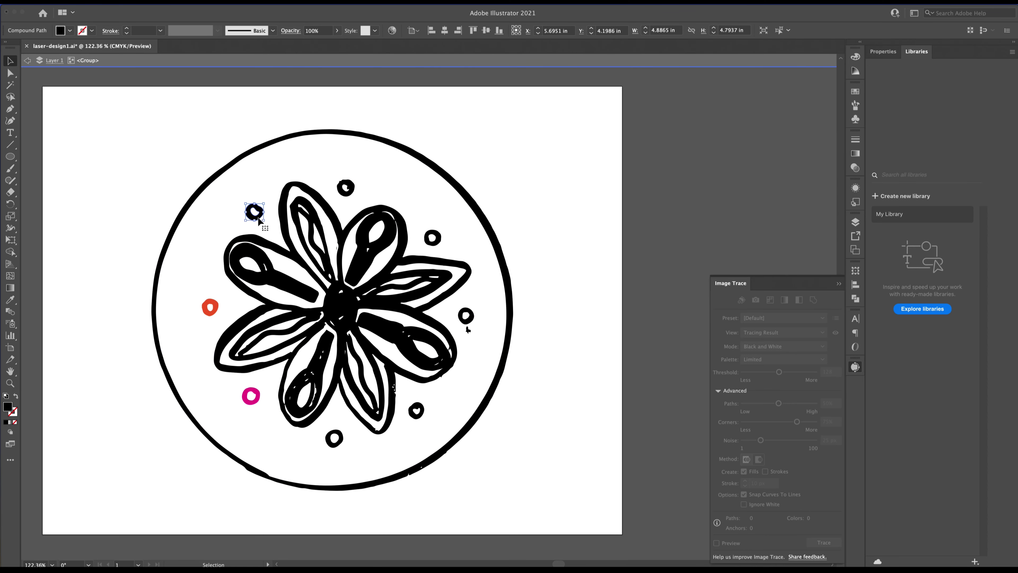
click(301, 413)
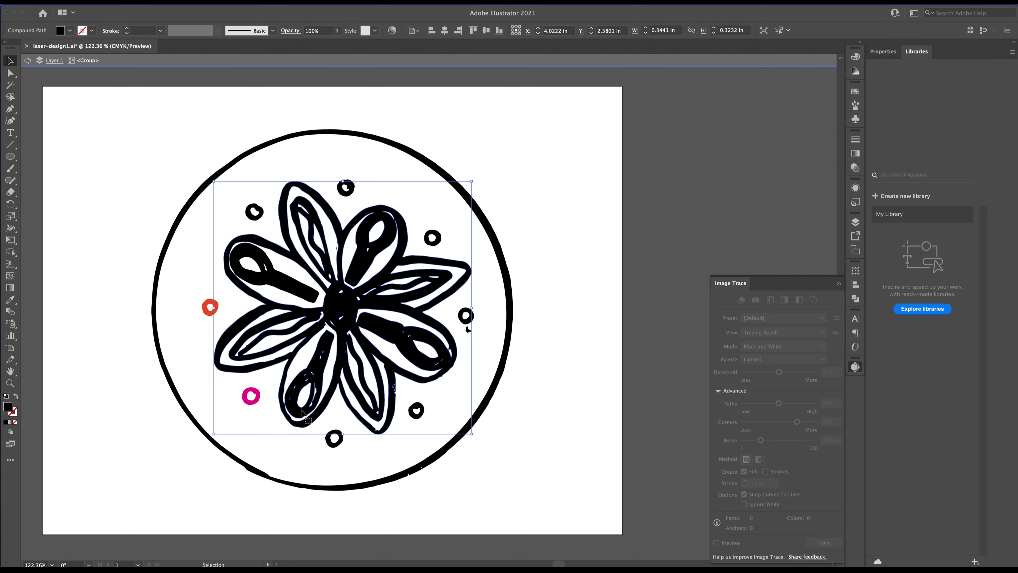
click(501, 255)
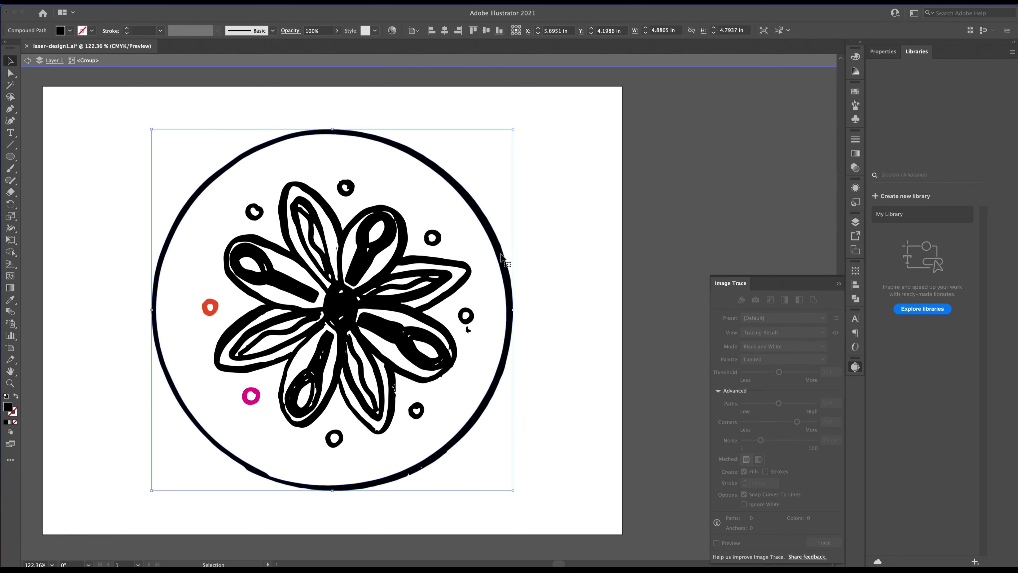
click(472, 318)
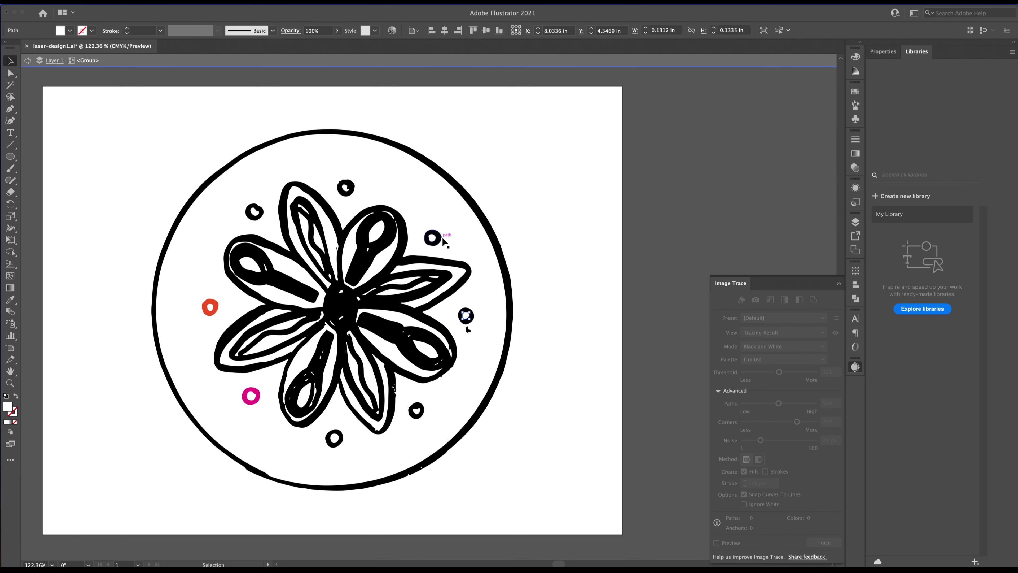
Check the white areas inside the petals for separate shapes, clearing the selection between checks
click(476, 246)
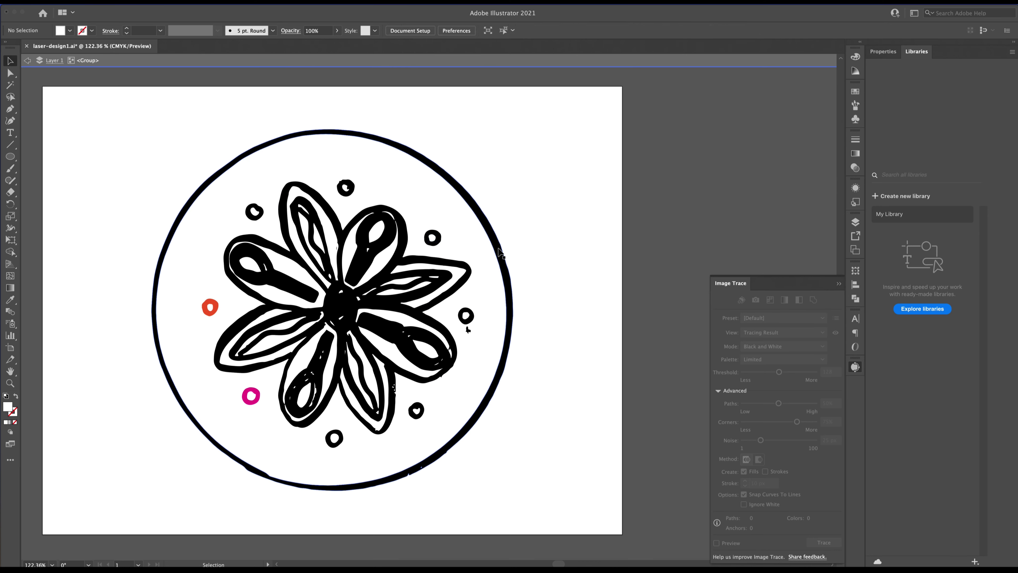
click(459, 206)
key(super+shift+a)
click(295, 235)
key(super+shift+a)
click(298, 359)
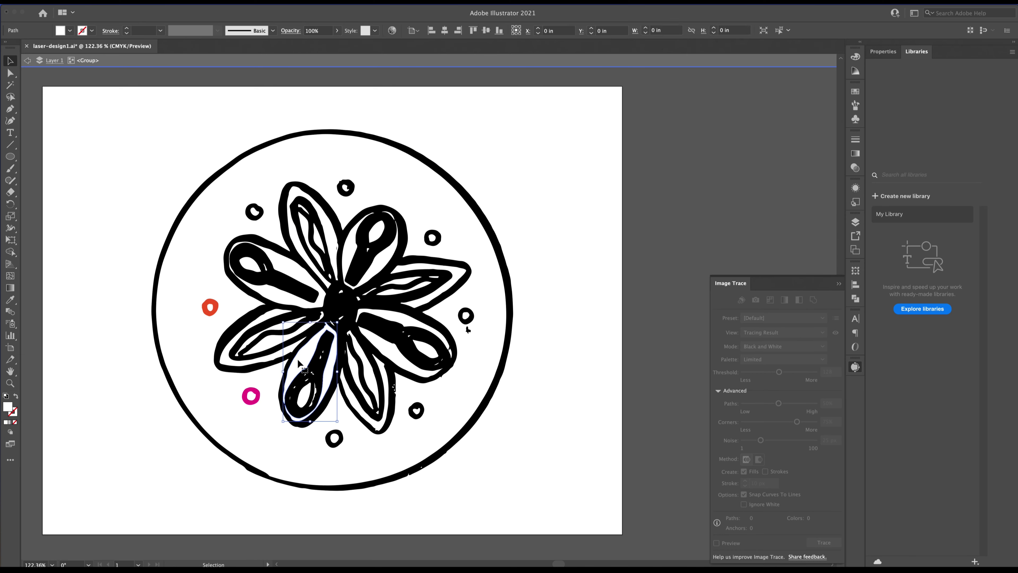
key(super+shift+a)
Fill the connected black flower outline with the red swatch
click(334, 304)
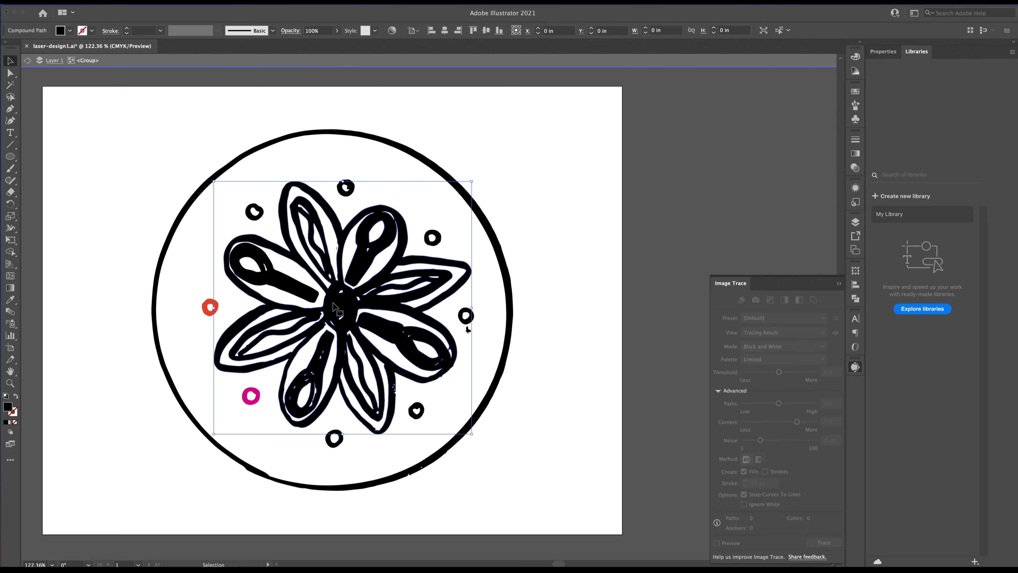
click(70, 30)
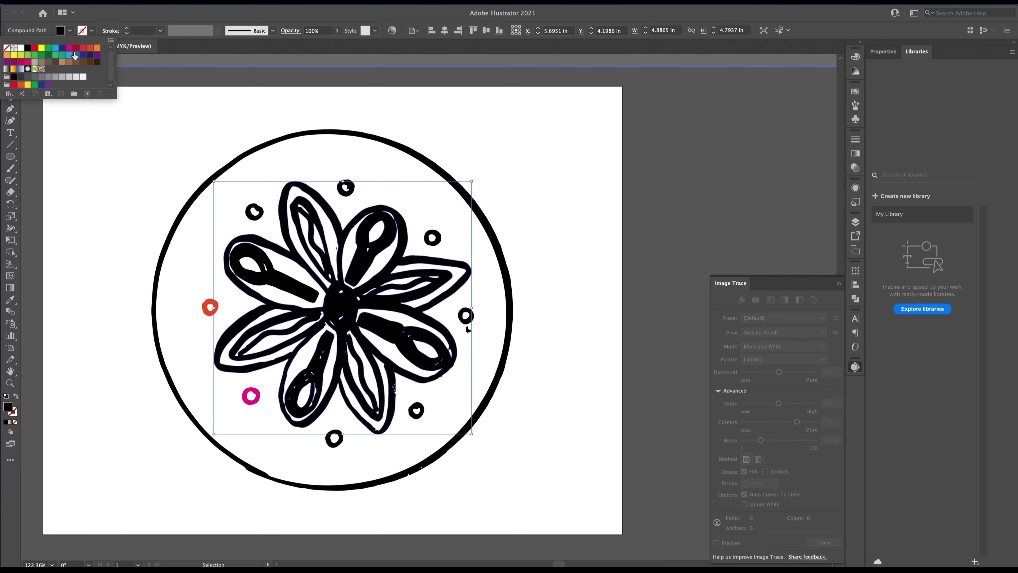
click(86, 51)
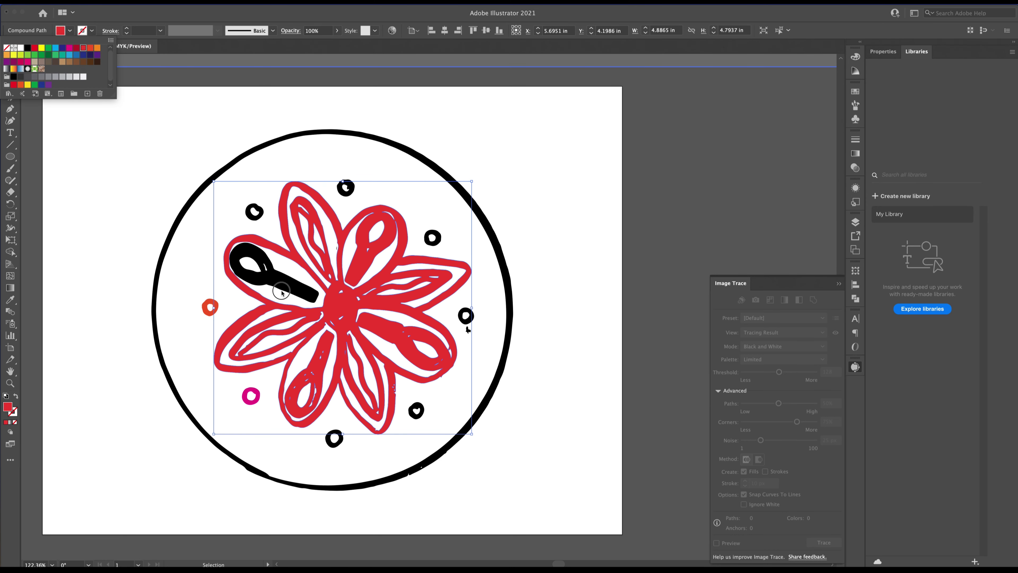
Fill the separate black spoon-shaped piece inside the upper-left petal with the same red swatch
click(291, 289)
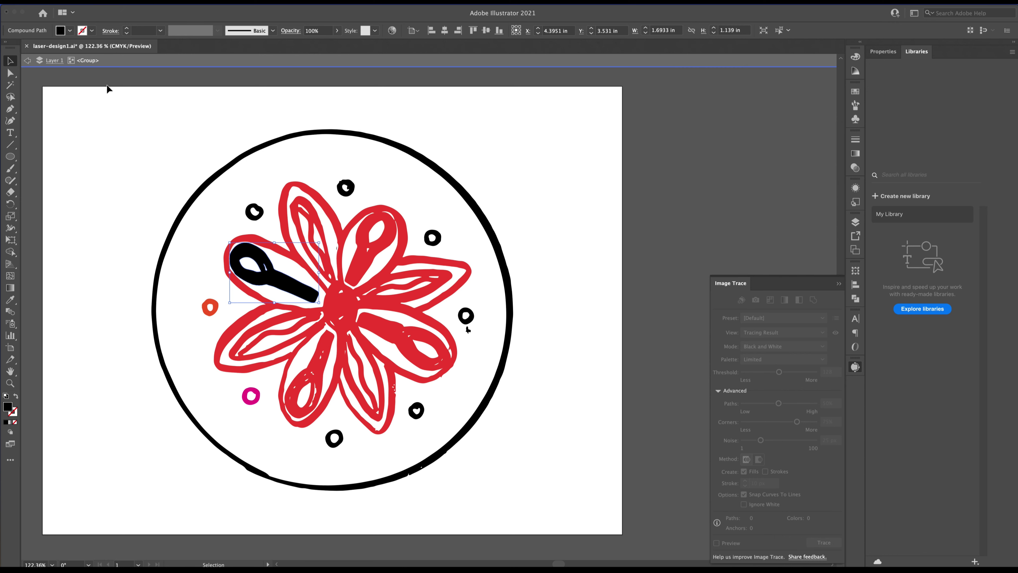
click(69, 31)
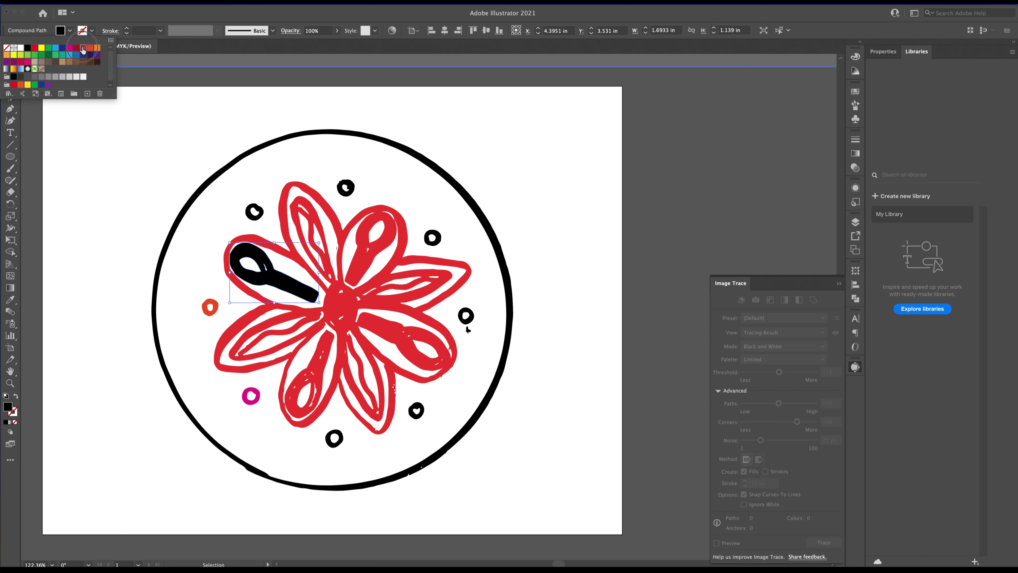
click(83, 48)
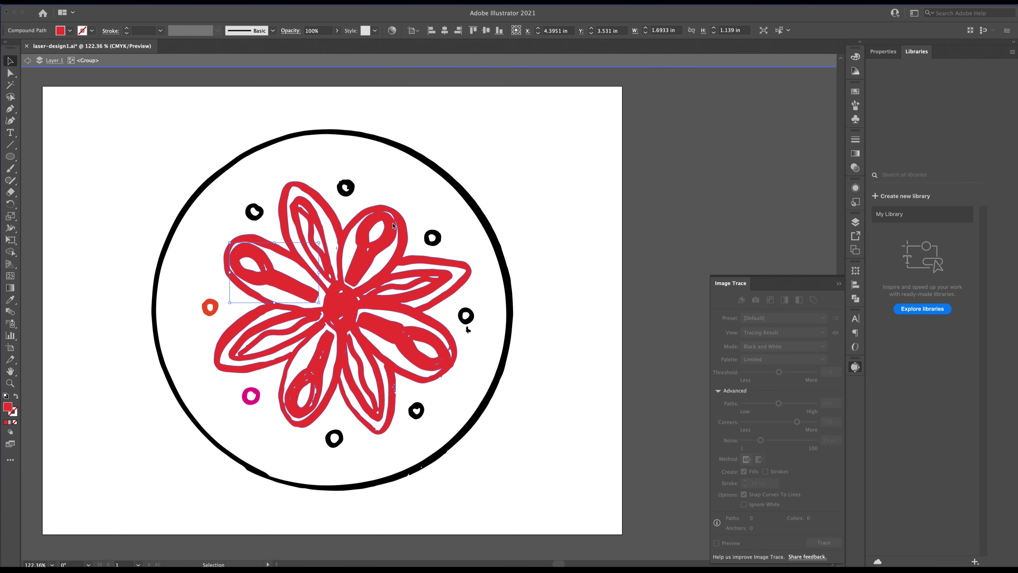
Examine the merged outlines of the red petals up close and check the two small rings above the flower individually
scroll(392, 226, up, 8)
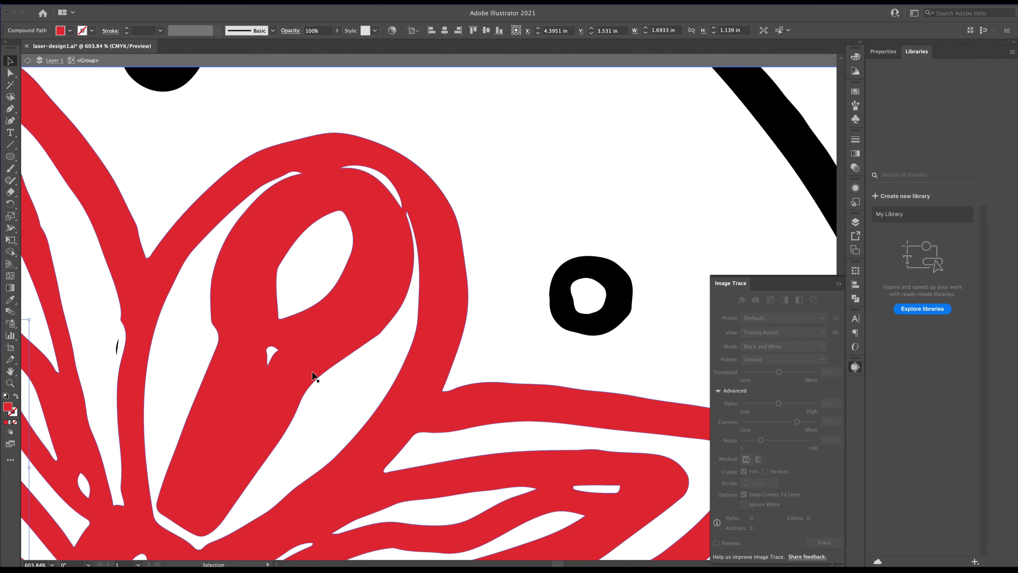
scroll(315, 377, down, 7)
scroll(312, 374, down, 3)
scroll(312, 375, left, 2)
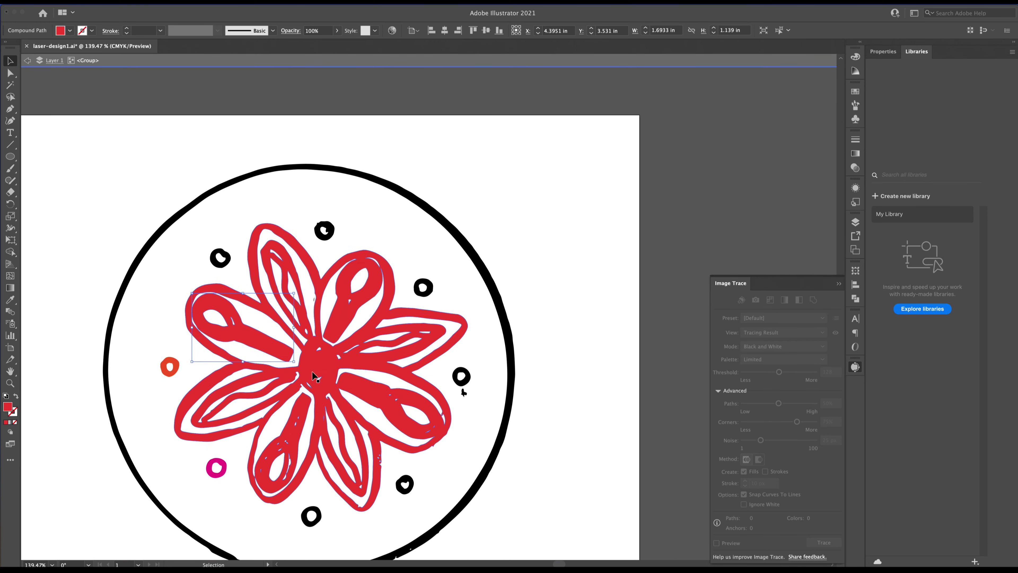
click(221, 259)
click(319, 231)
scroll(319, 231, down, 3)
scroll(319, 232, left, 3)
scroll(318, 236, down, 1)
scroll(319, 236, left, 1)
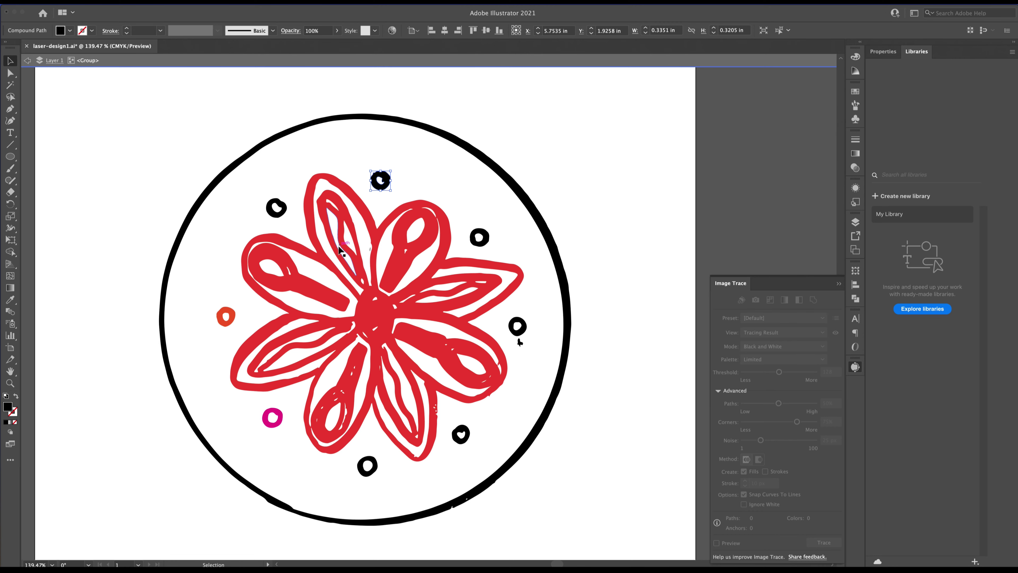
scroll(418, 236, down, 1)
click(423, 201)
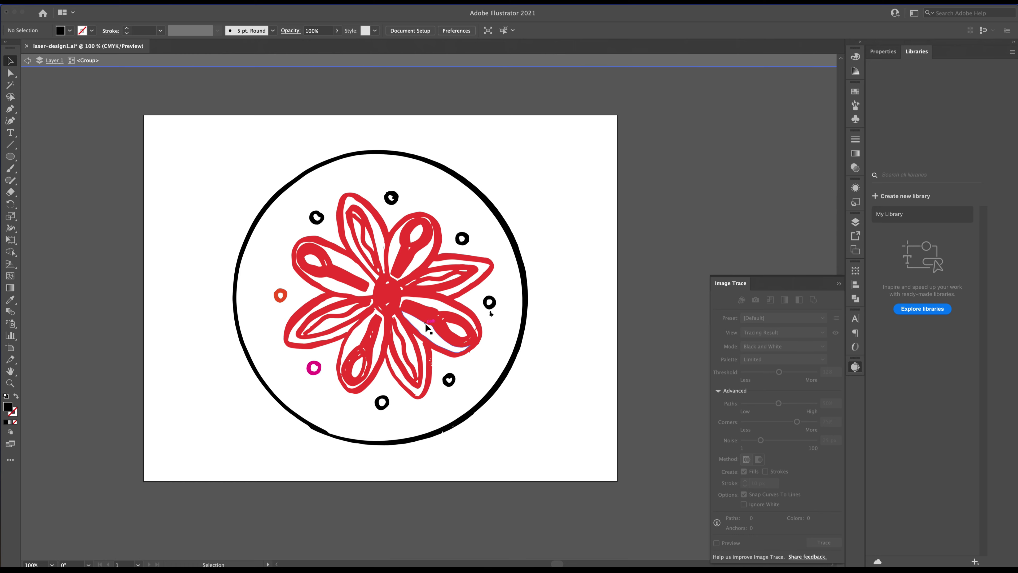
Delete all the traced artwork from the artboard and leave the group's isolation mode
click(118, 86)
drag(118, 86, 656, 537)
key(Delete)
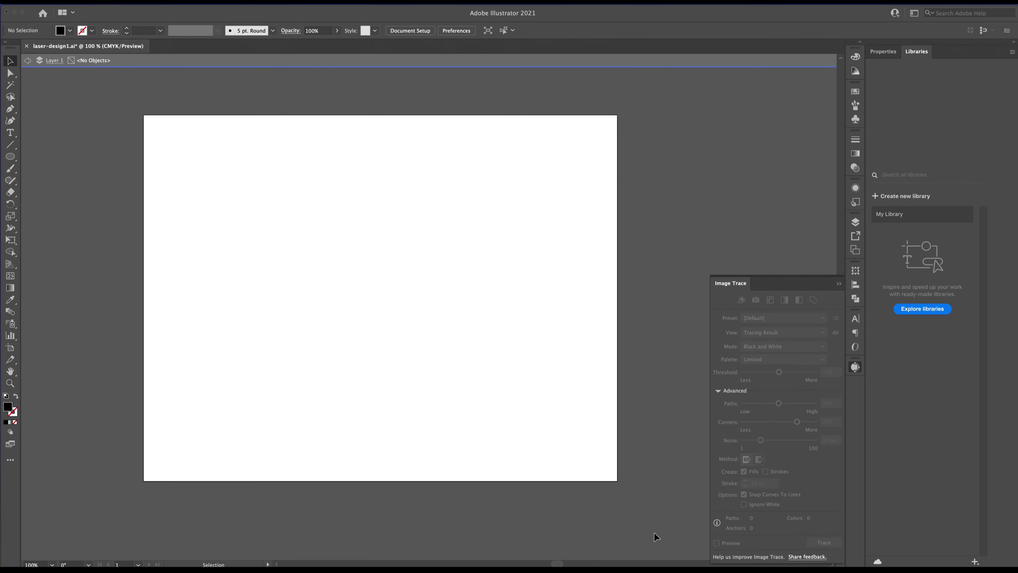
click(57, 2)
click(25, 78)
click(28, 61)
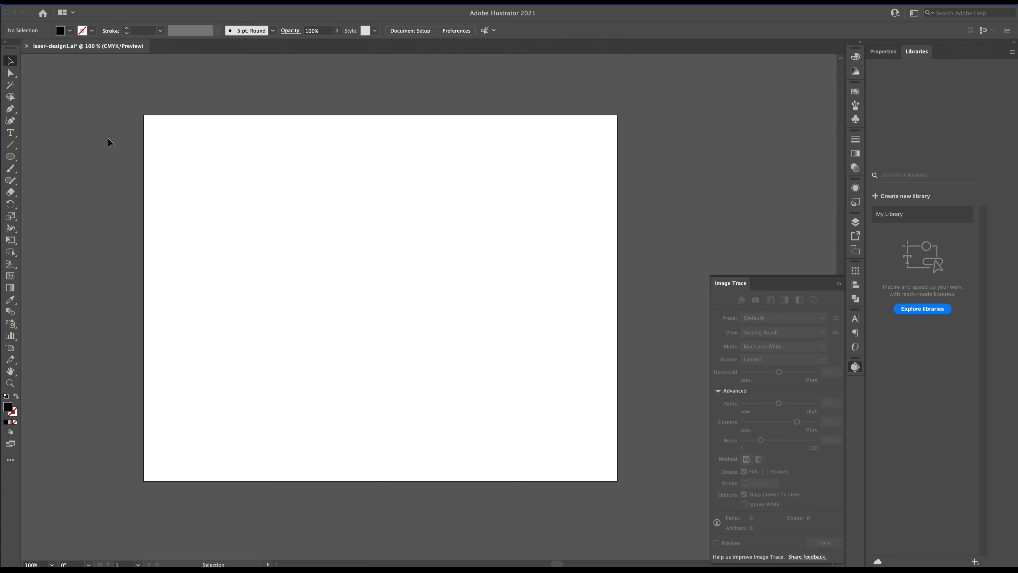
Place the flower sketch photo 20210901_140805.jpg into the document as a linked image
click(60, 3)
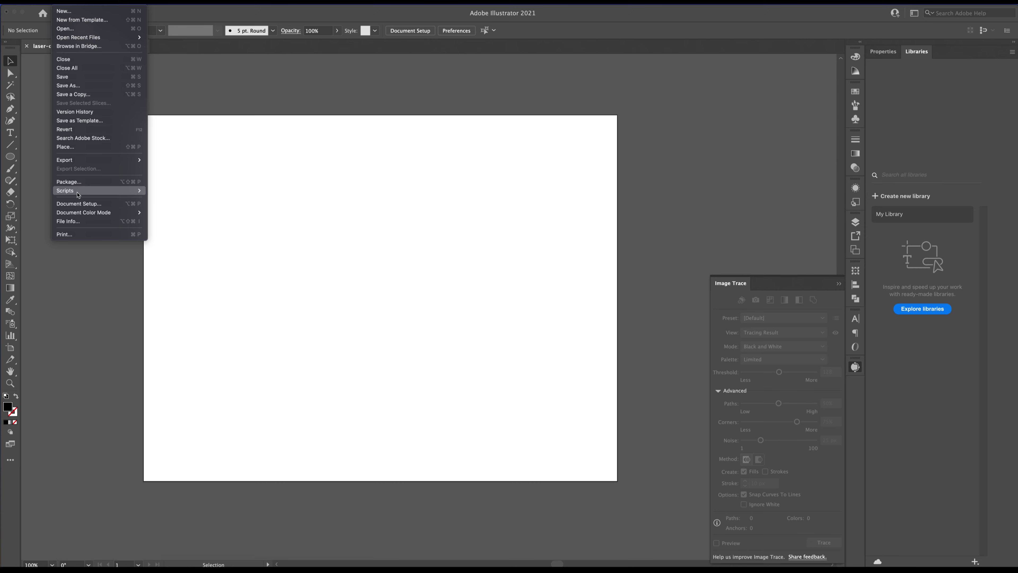
mouse_move(77, 194)
click(66, 147)
click(462, 132)
click(621, 267)
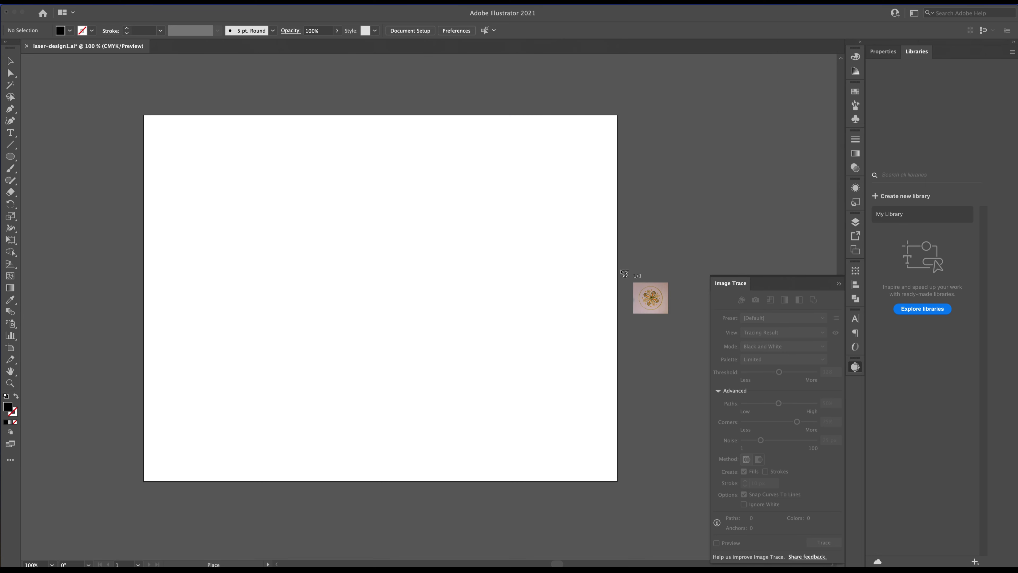
click(200, 155)
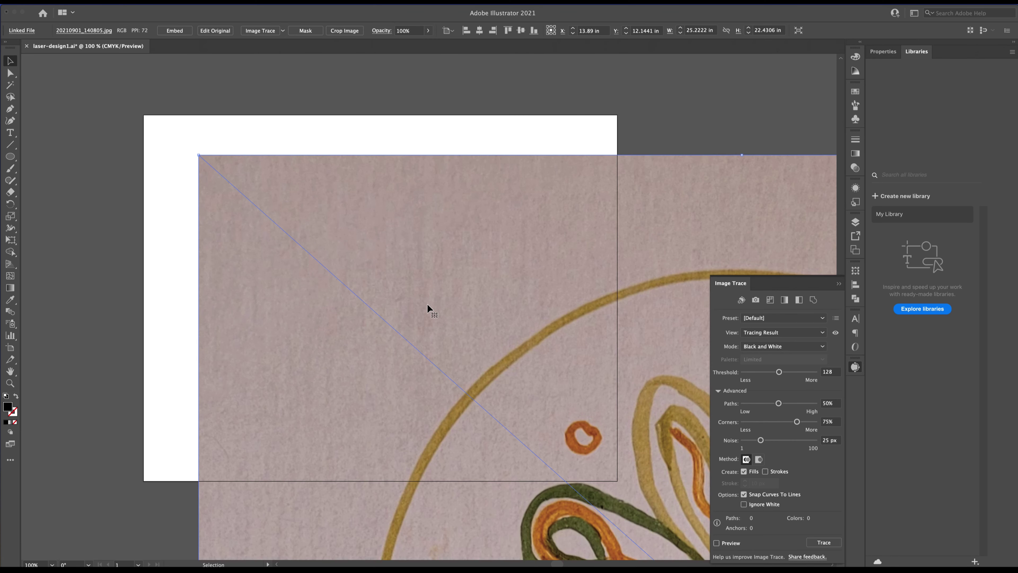
Scale the placed photo down to about 11.2 by 10 in and move it over the artboard
click(197, 156)
drag(197, 156, 266, 220)
scroll(248, 220, down, 3)
scroll(248, 221, down, 2)
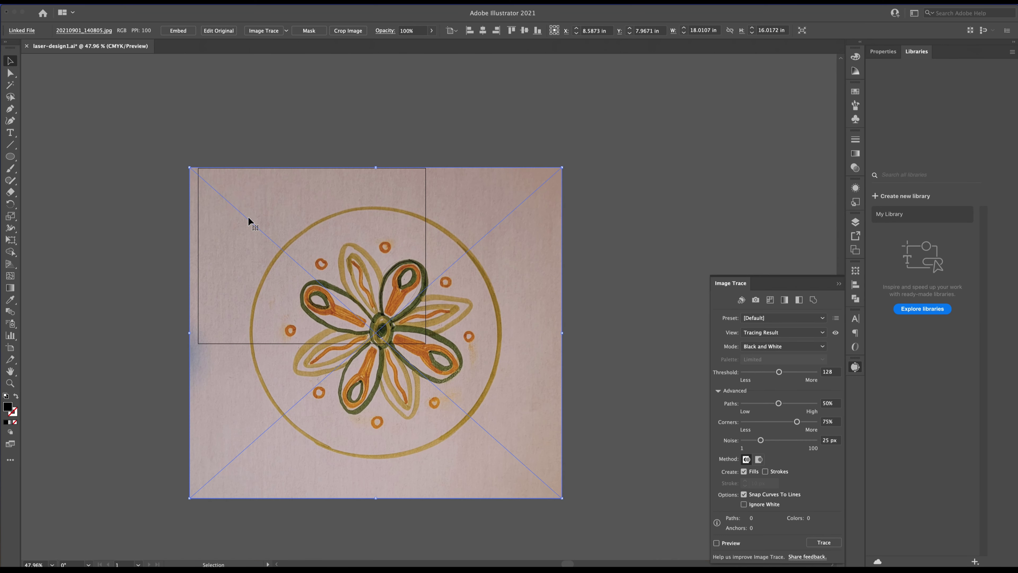
drag(189, 169, 302, 295)
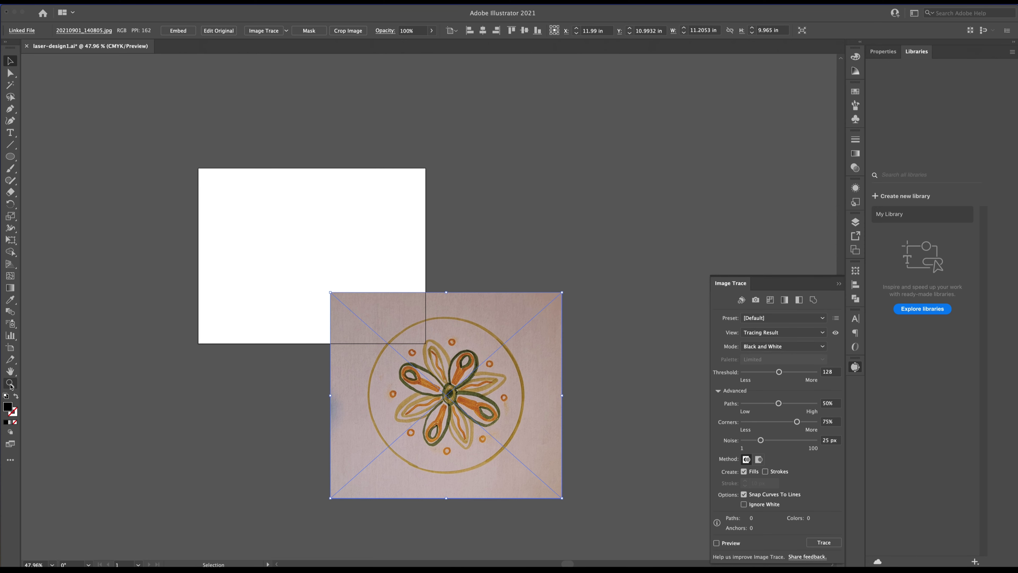
drag(444, 397, 311, 262)
scroll(310, 262, up, 6)
scroll(313, 261, up, 1)
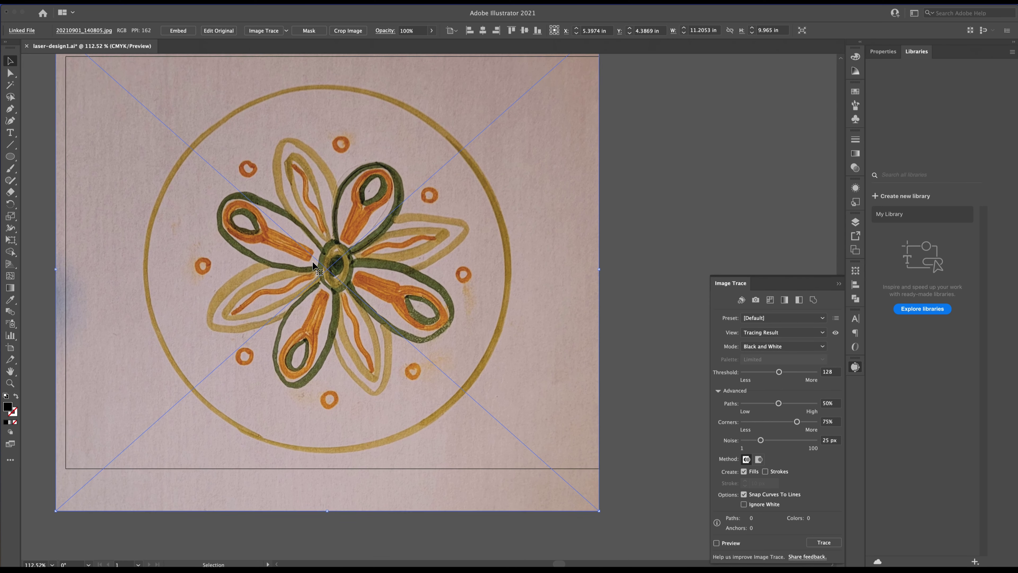
Put away the image tracing settings and add a new layer above the one holding the photo
click(855, 366)
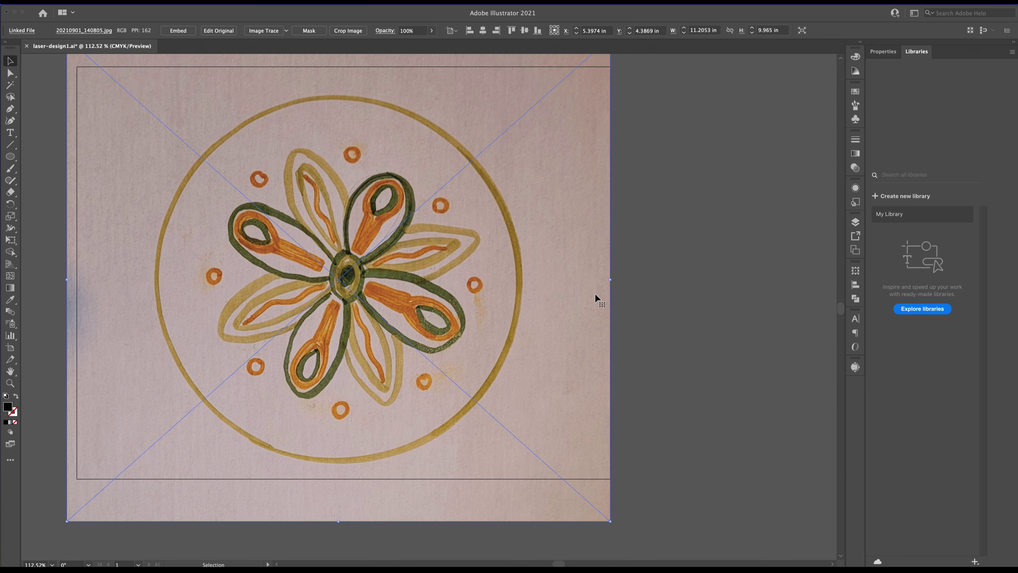
click(855, 223)
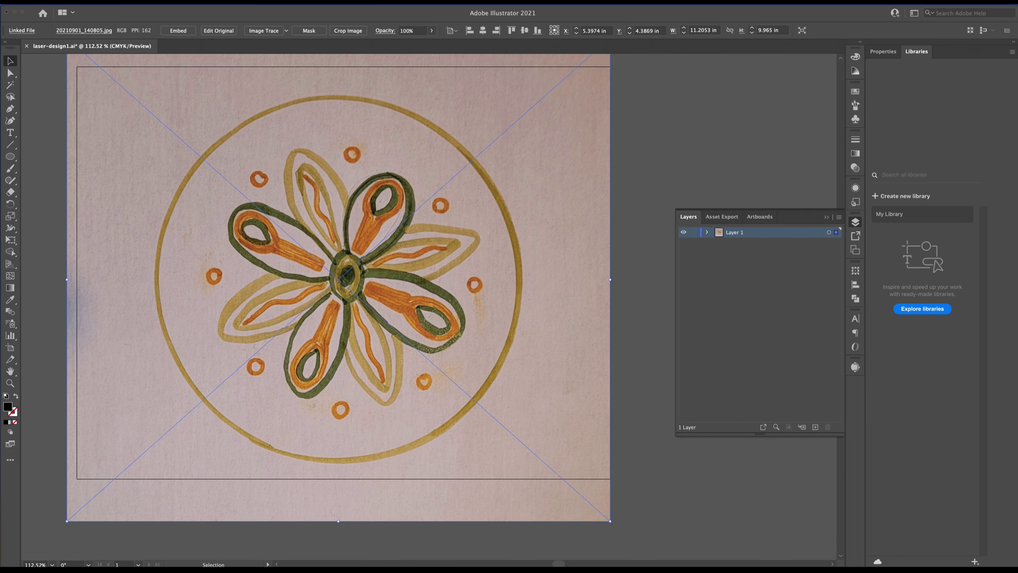
click(201, 1)
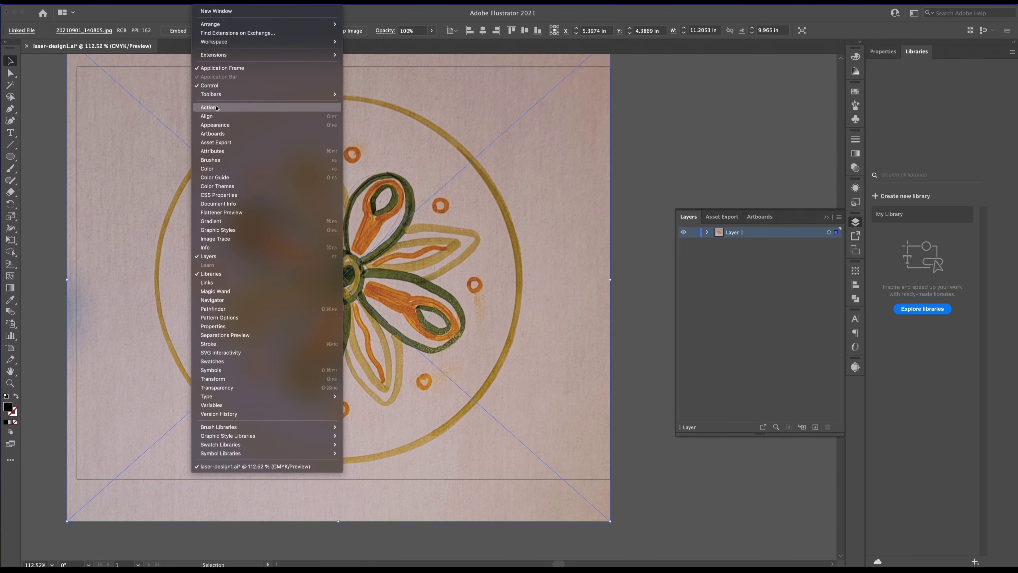
click(176, 1)
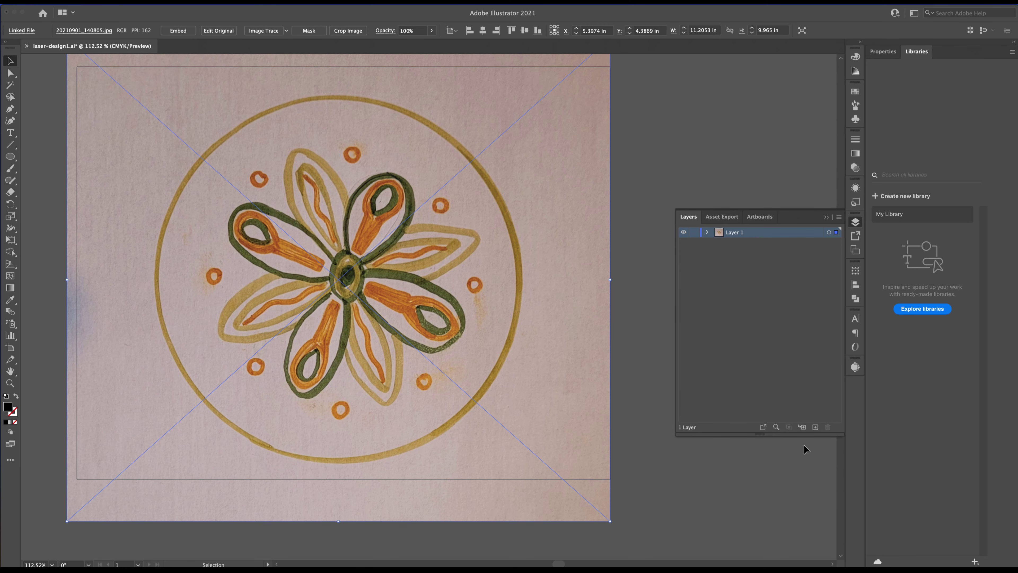
click(815, 428)
Lock Layer 1, which holds the sketch photo, and hide it
click(693, 243)
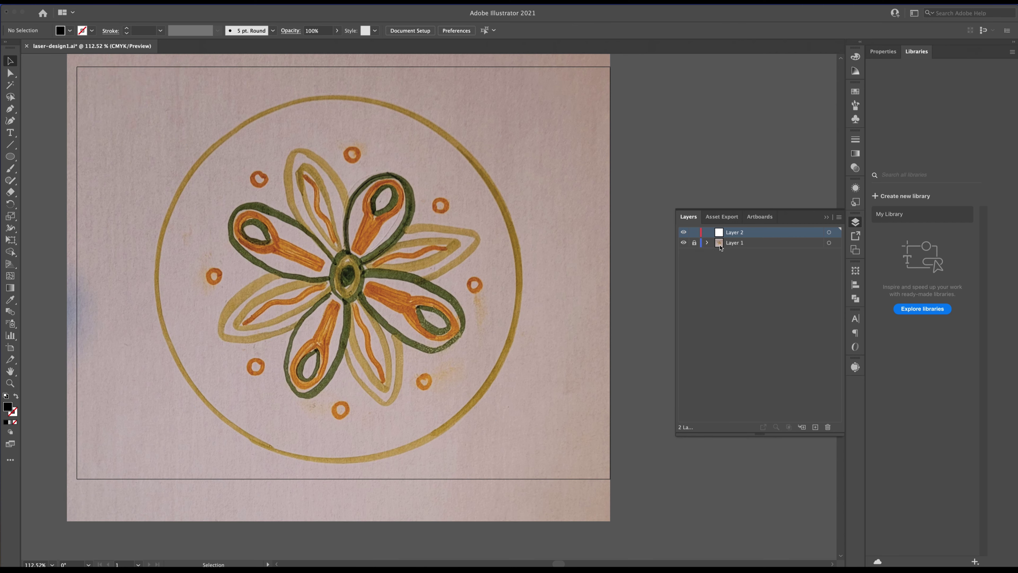
click(683, 243)
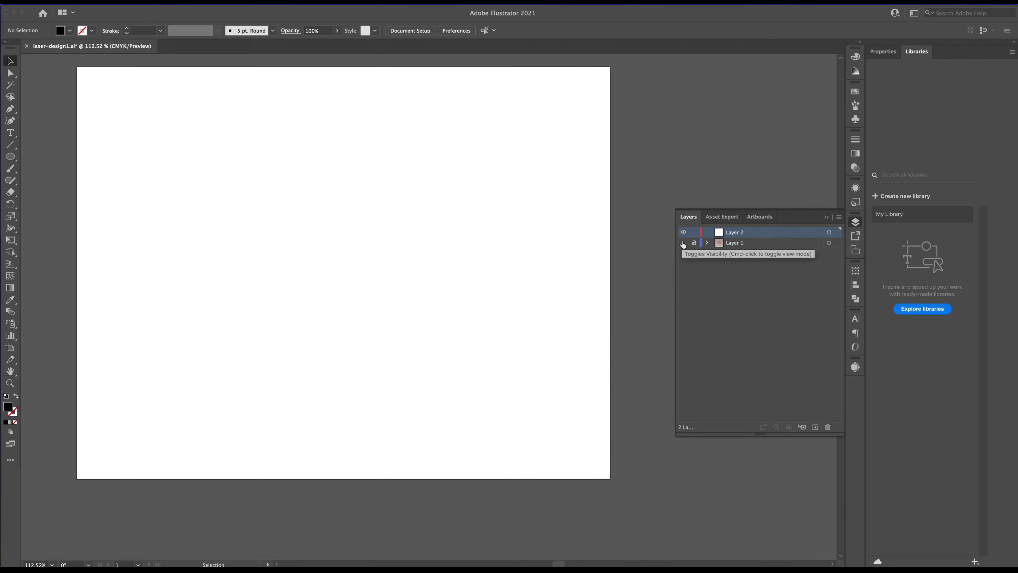
Make Layer 1 with the sketch photo visible again, toggling its visibility
click(684, 243)
click(683, 243)
click(683, 243)
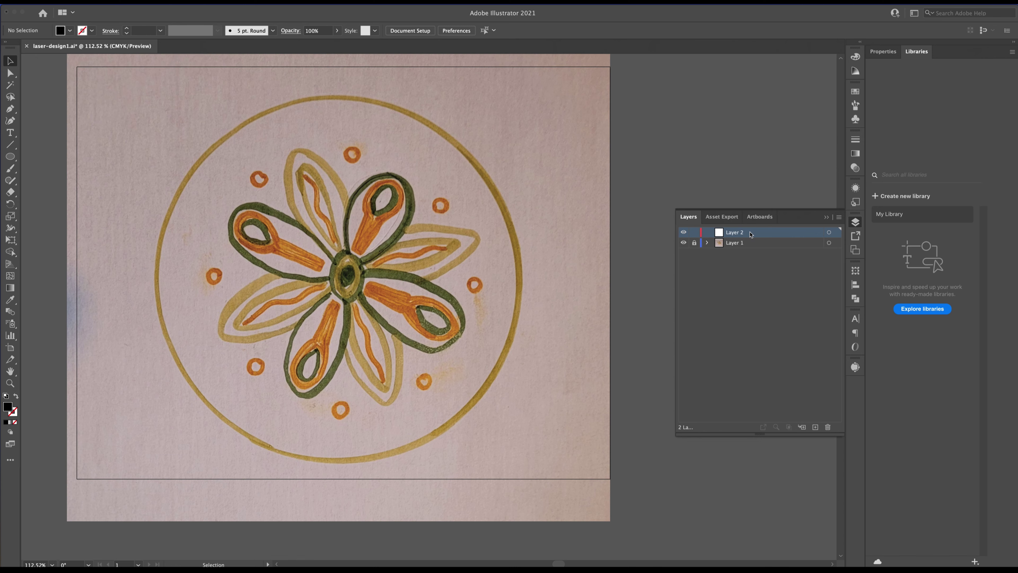
Draw a circle about 0.38 in across over the small sketched ring above the upper-left green petal and fill it orange
scroll(320, 228, up, 3)
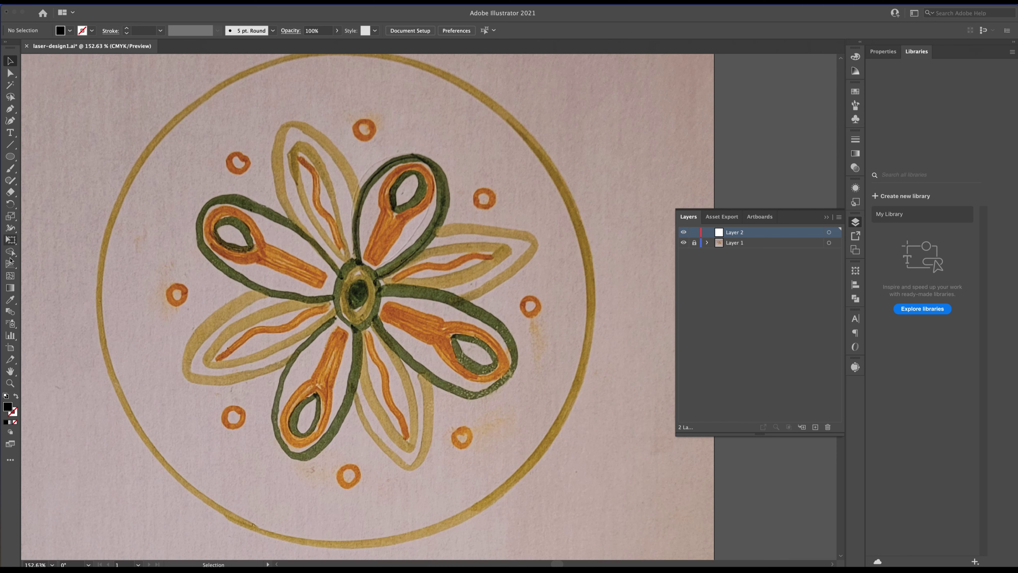
click(10, 157)
drag(226, 151, 251, 177)
key(v)
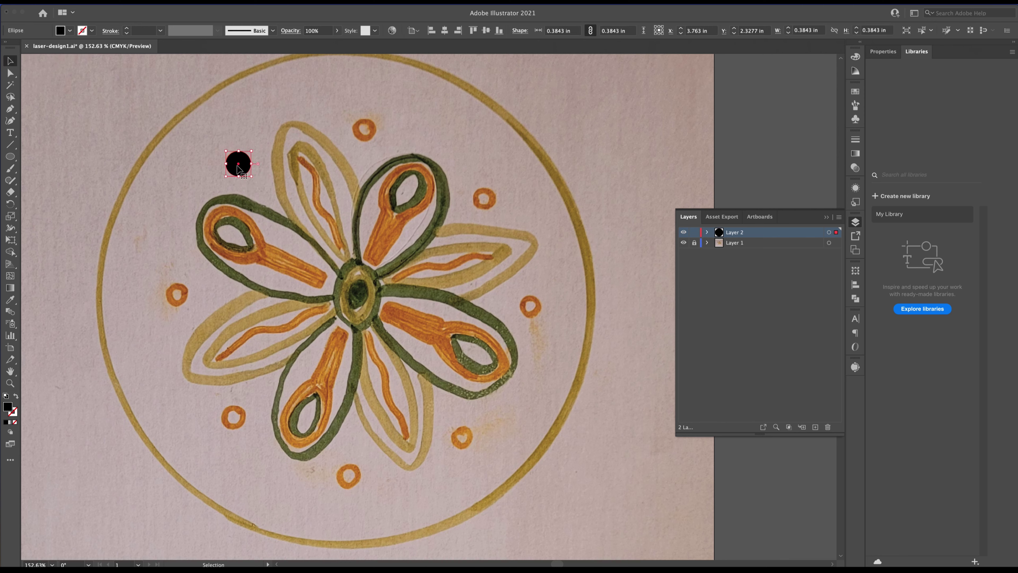
click(69, 30)
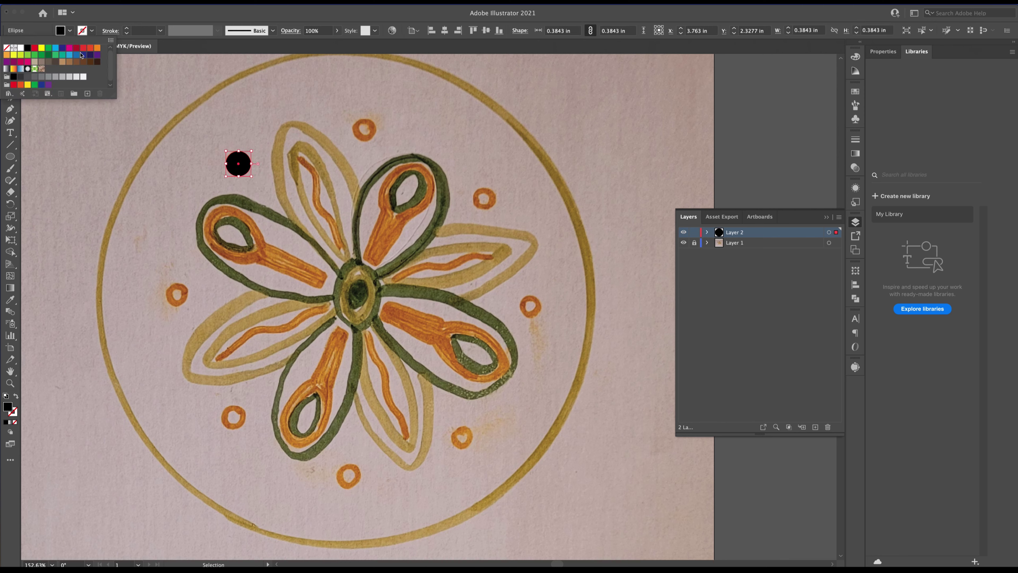
click(97, 48)
Try the circle with no fill and an orange stroke, first at 20 pt and again at 10 pt
click(70, 30)
click(83, 30)
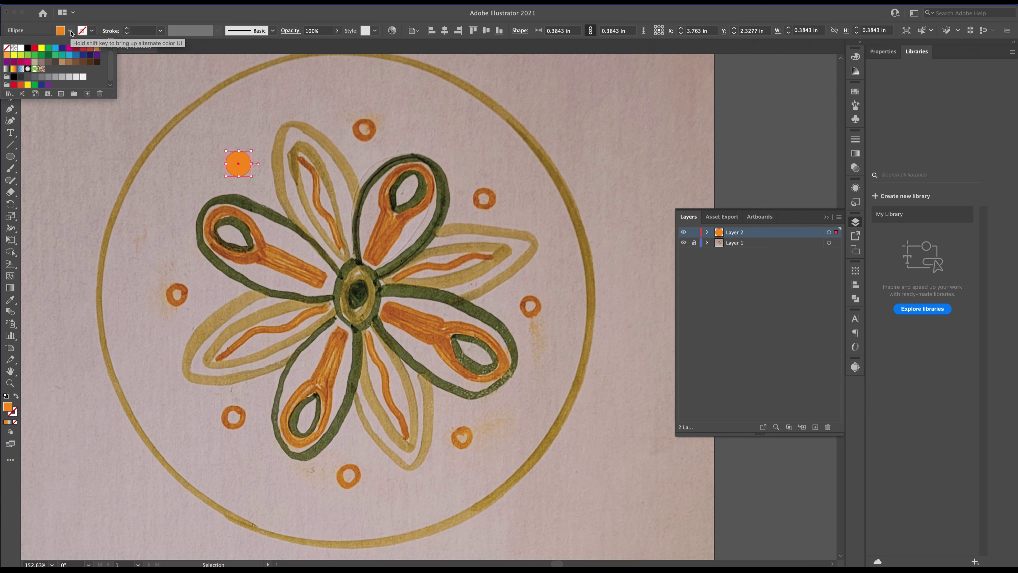
click(9, 48)
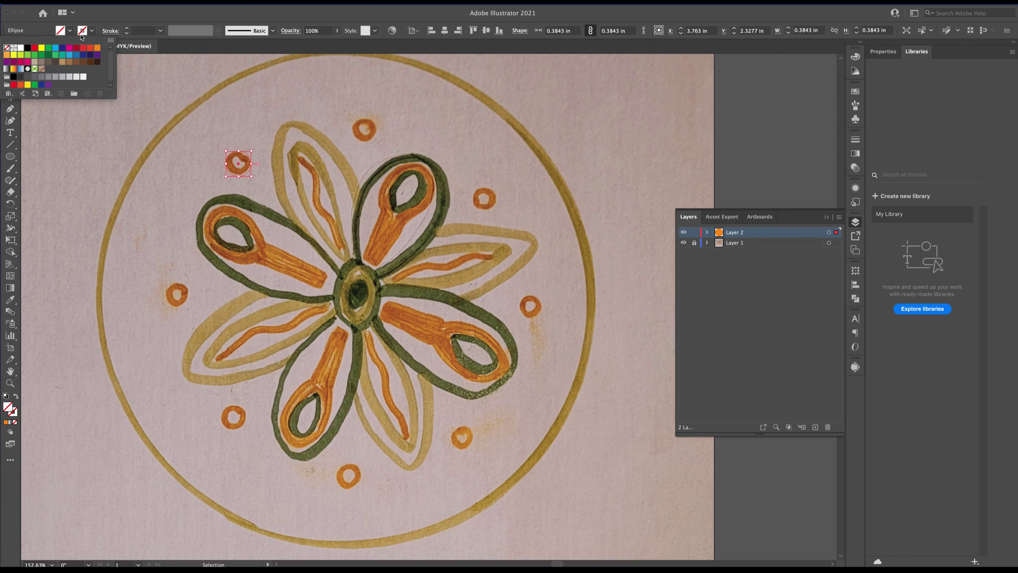
click(91, 31)
click(96, 48)
click(160, 31)
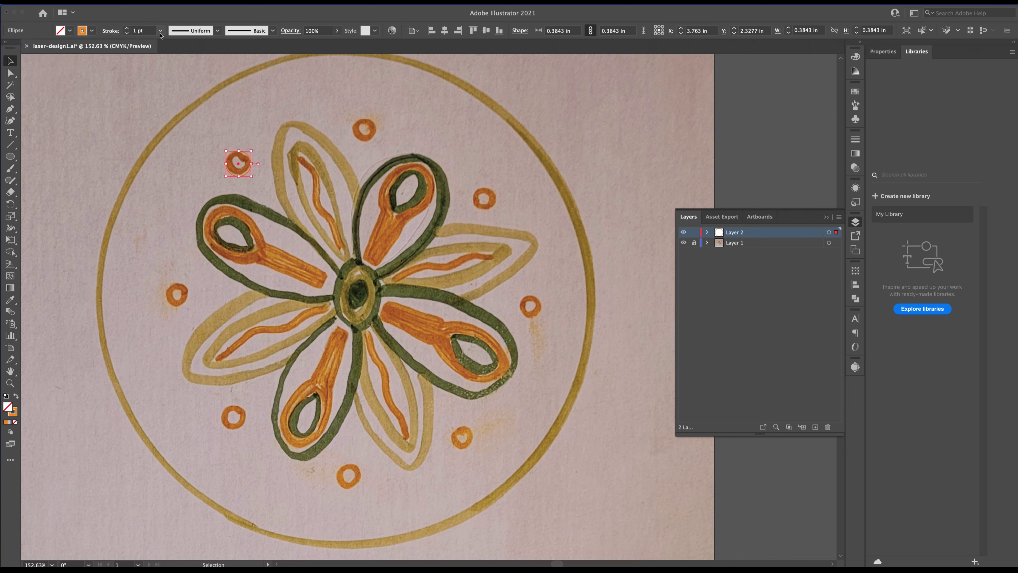
click(160, 31)
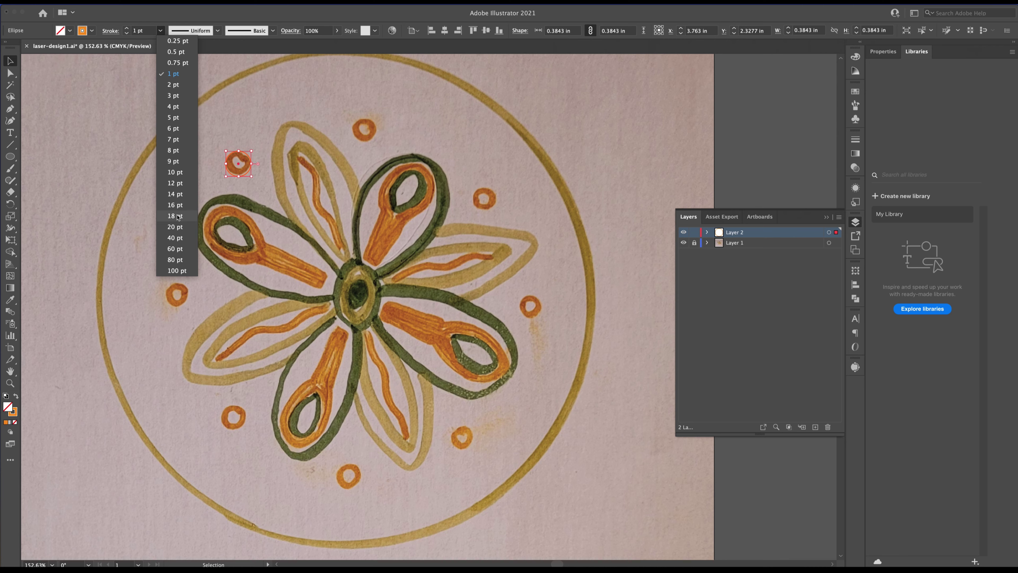
click(176, 227)
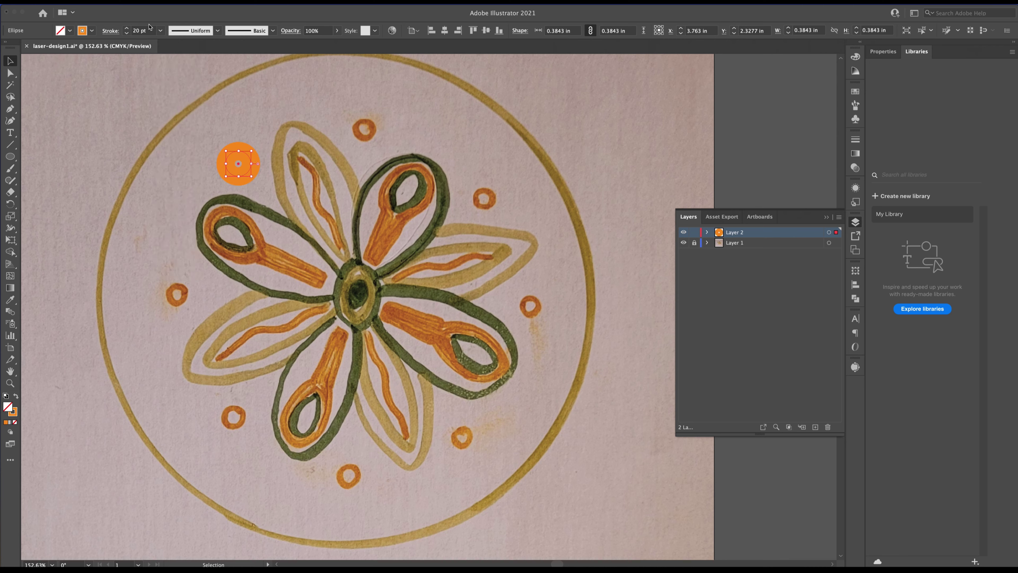
click(160, 31)
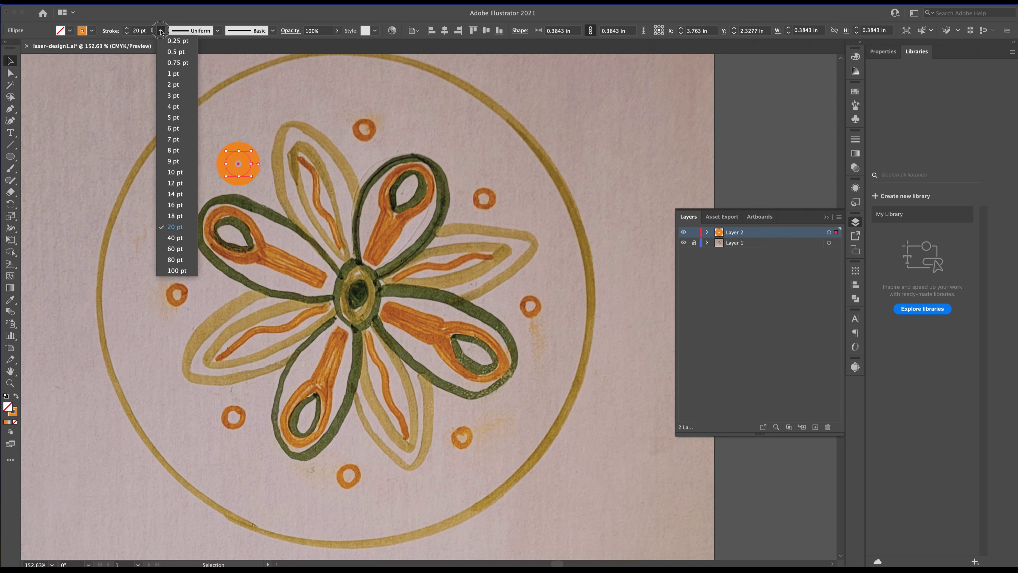
click(175, 176)
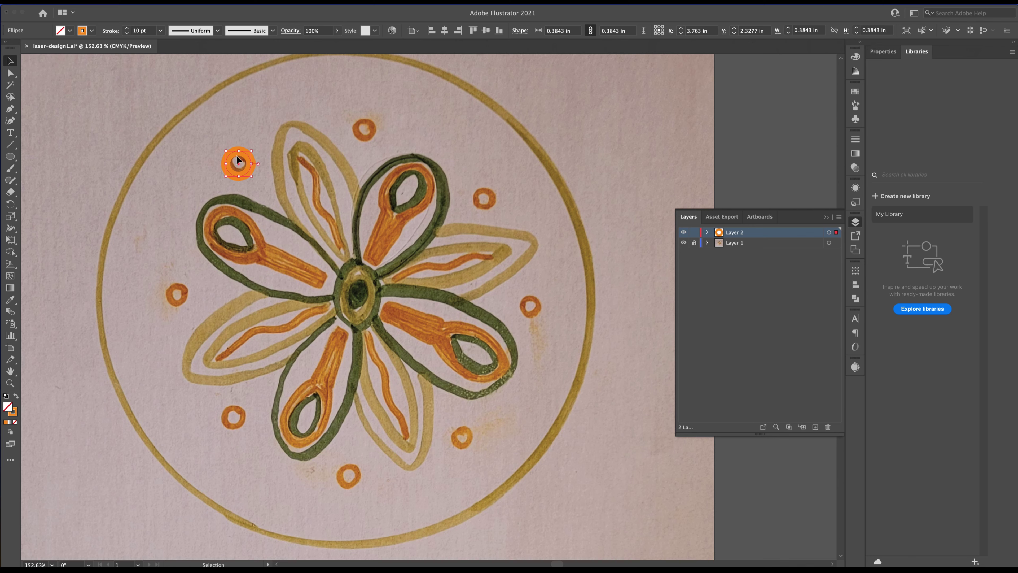
Remove the small circle's stroke and give it an orange fill
click(92, 31)
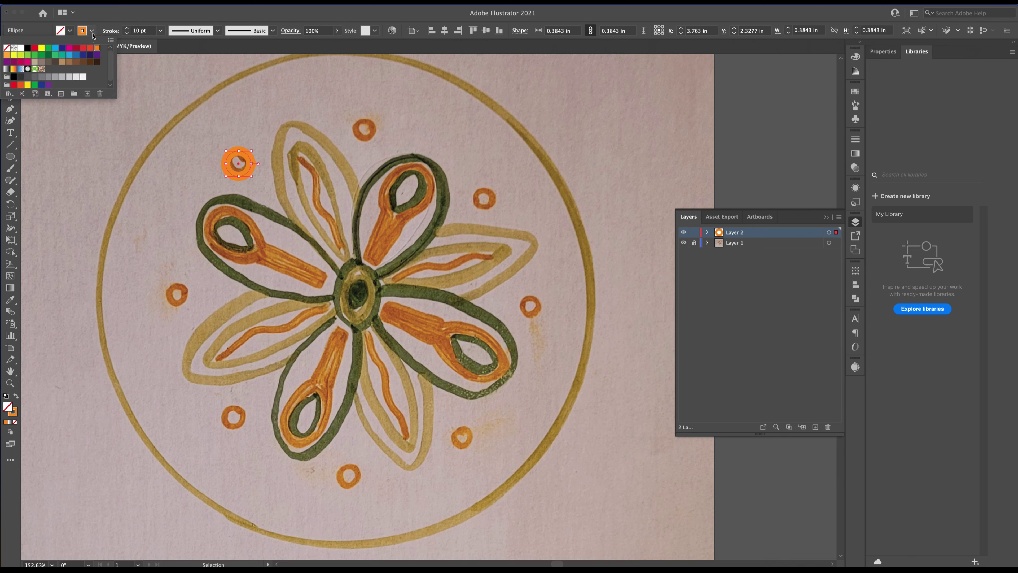
click(7, 47)
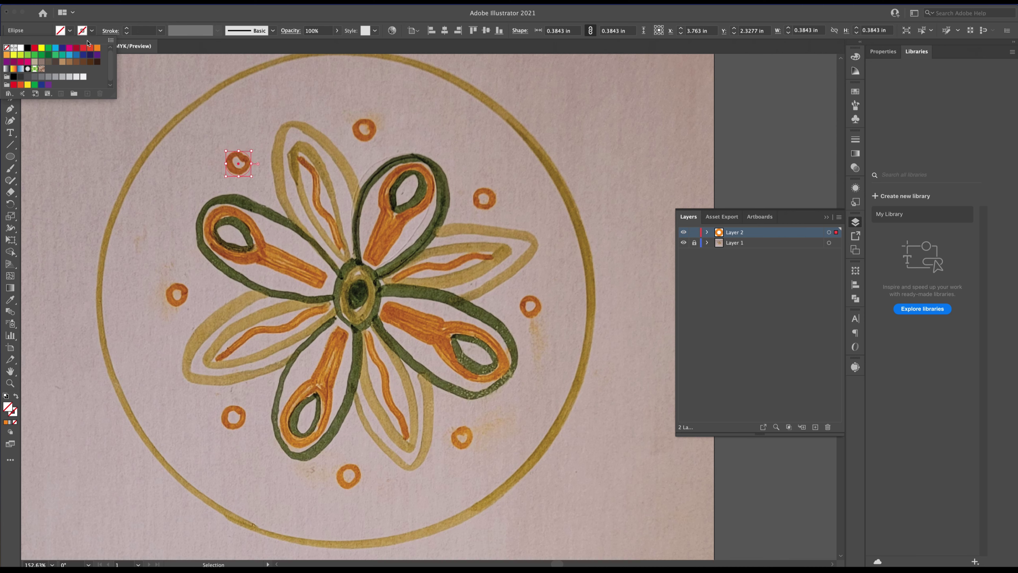
click(97, 47)
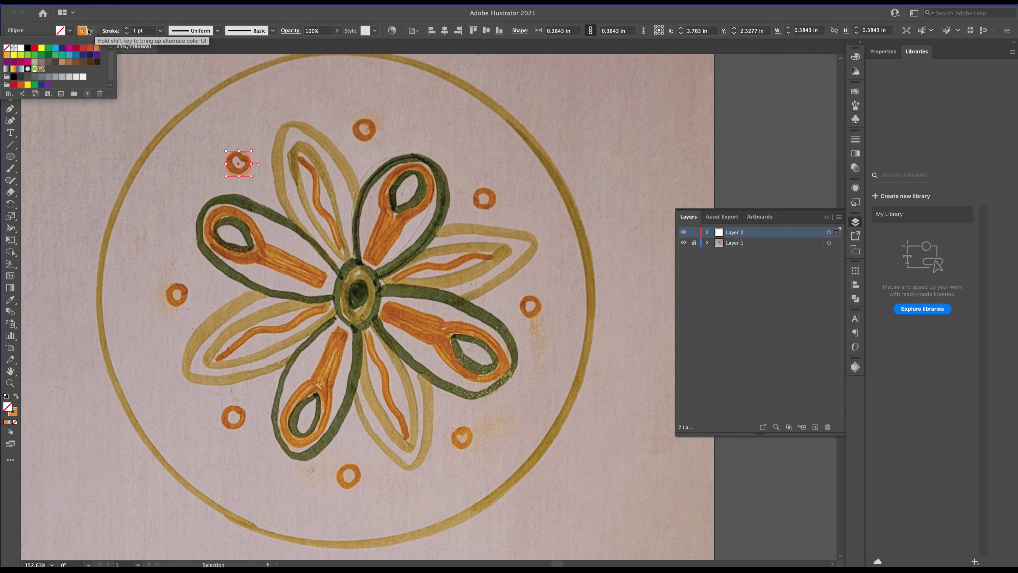
click(7, 47)
click(70, 32)
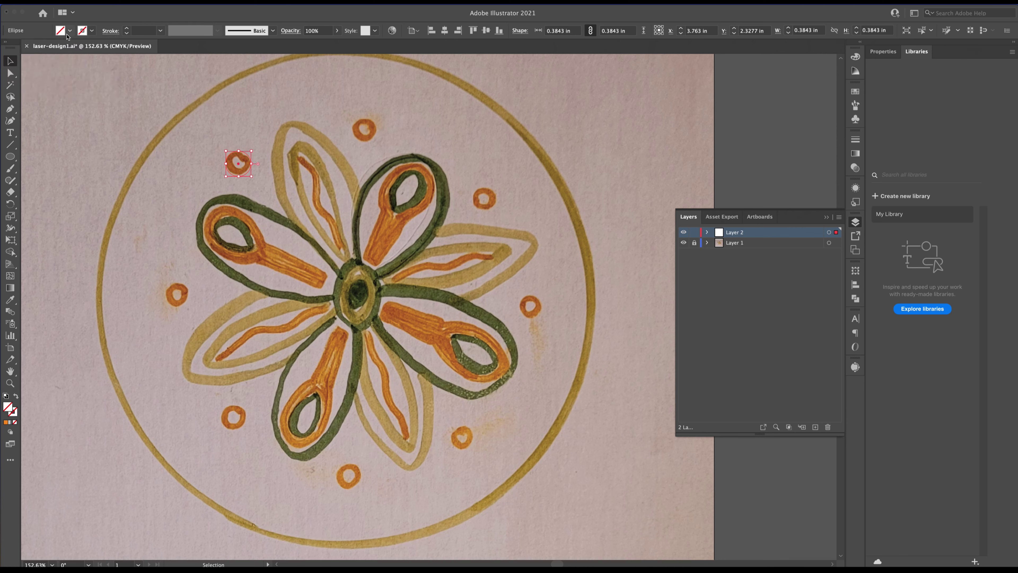
click(70, 33)
click(97, 48)
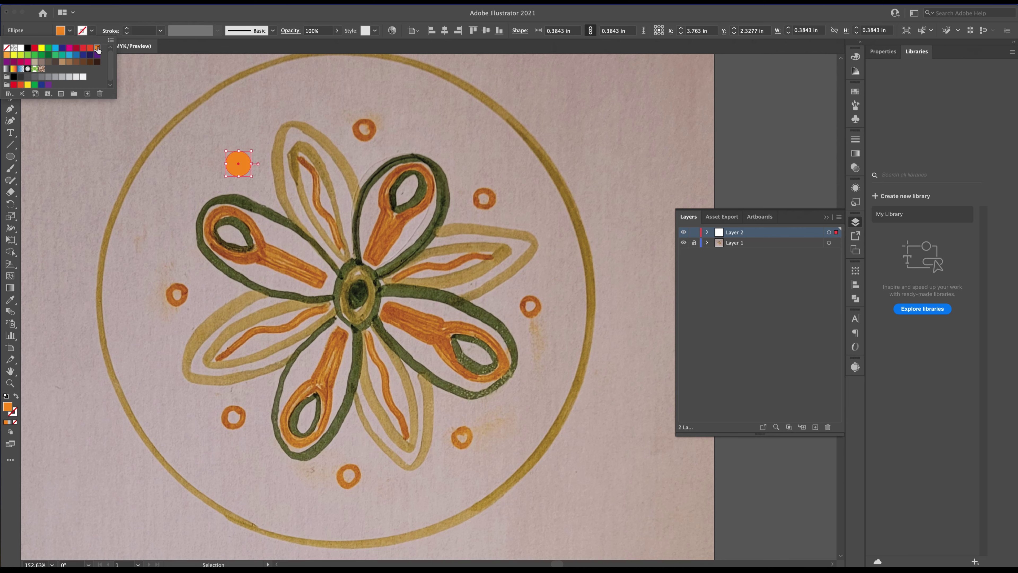
key(Escape)
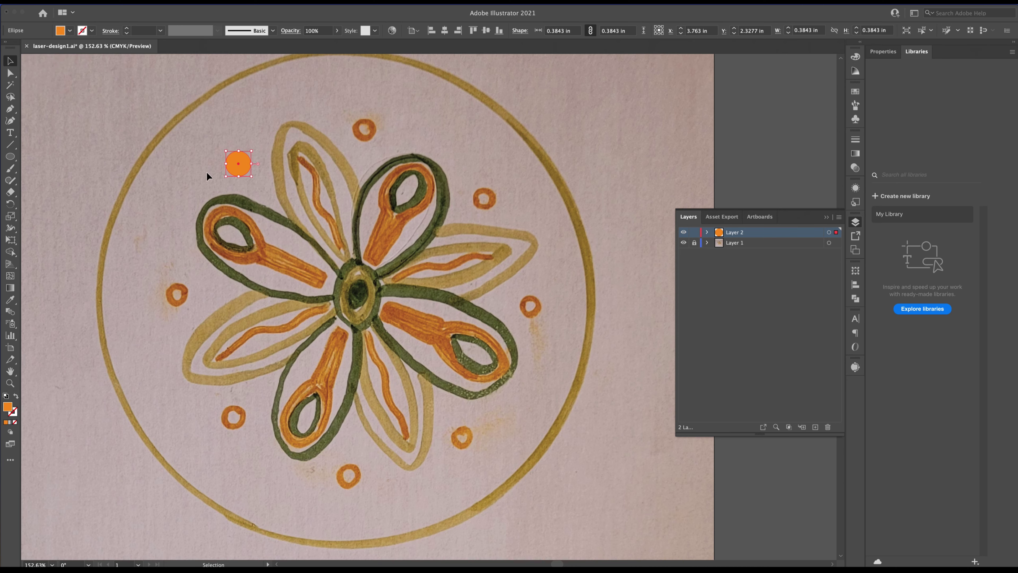
Paste a copy of the orange circle in place, shrink it to about 0.21 in around its centre and fill it white
scroll(216, 182, up, 5)
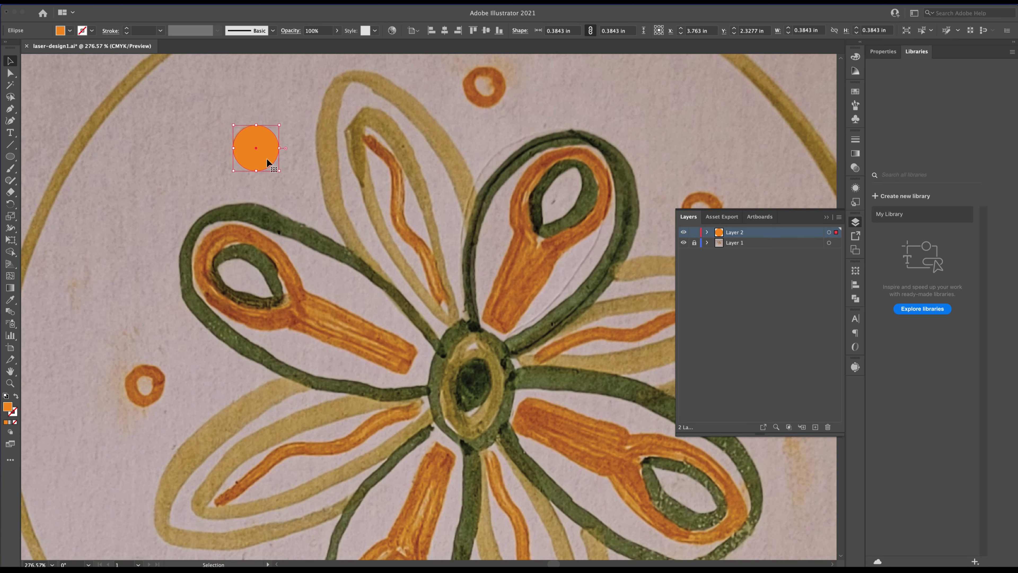
click(86, 1)
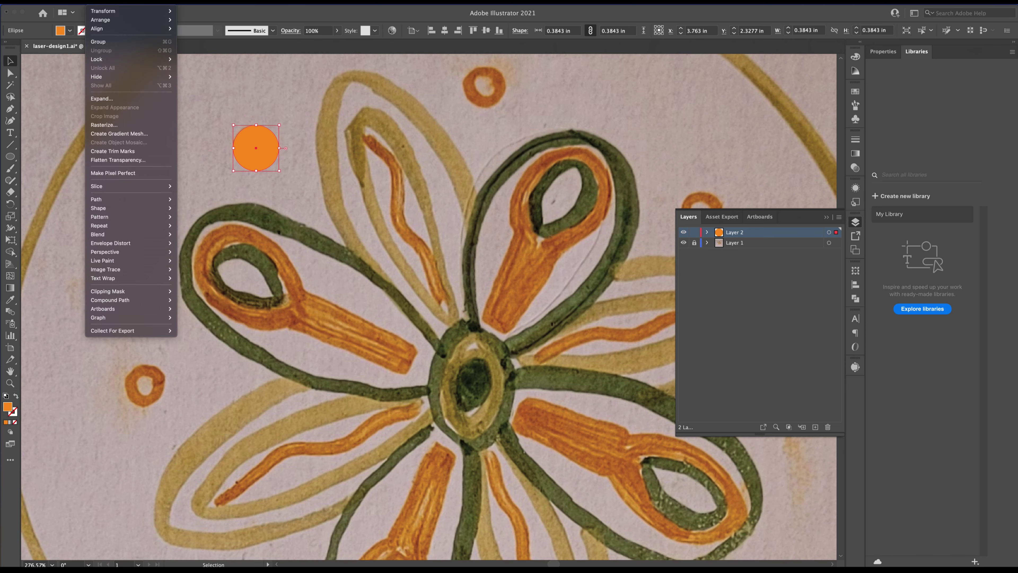
mouse_move(72, 1)
click(93, 41)
click(86, 2)
click(90, 77)
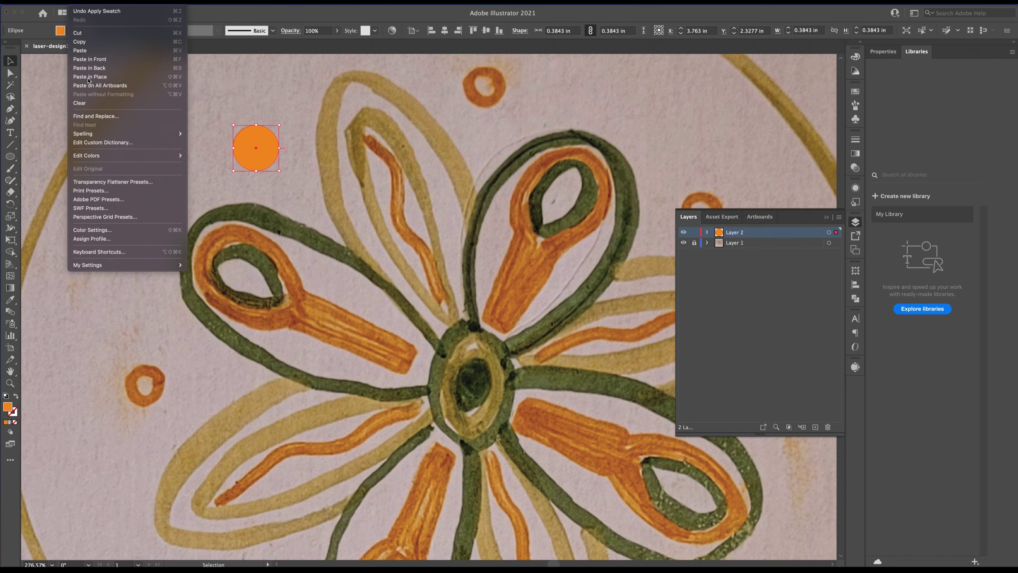
drag(279, 125, 271, 136)
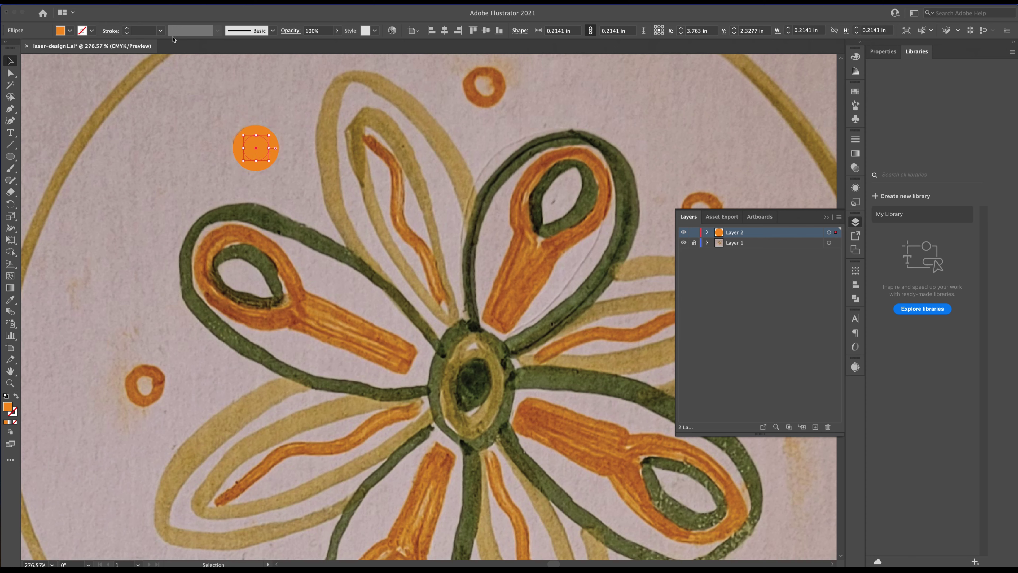
click(70, 29)
click(21, 47)
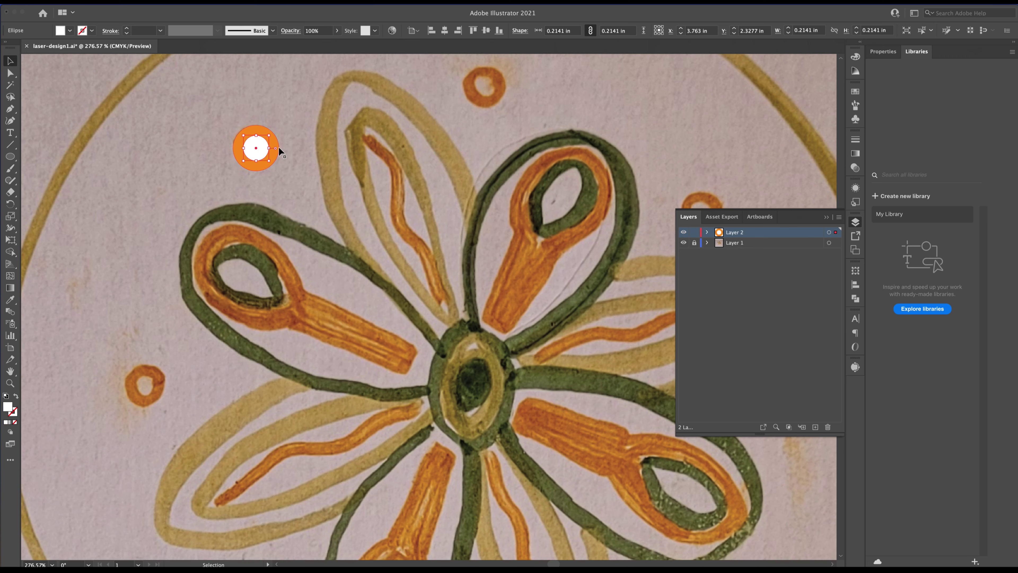
Cut the white circle out of the orange one with Pathfinder's Minus Front to form a ring
shift+click(260, 131)
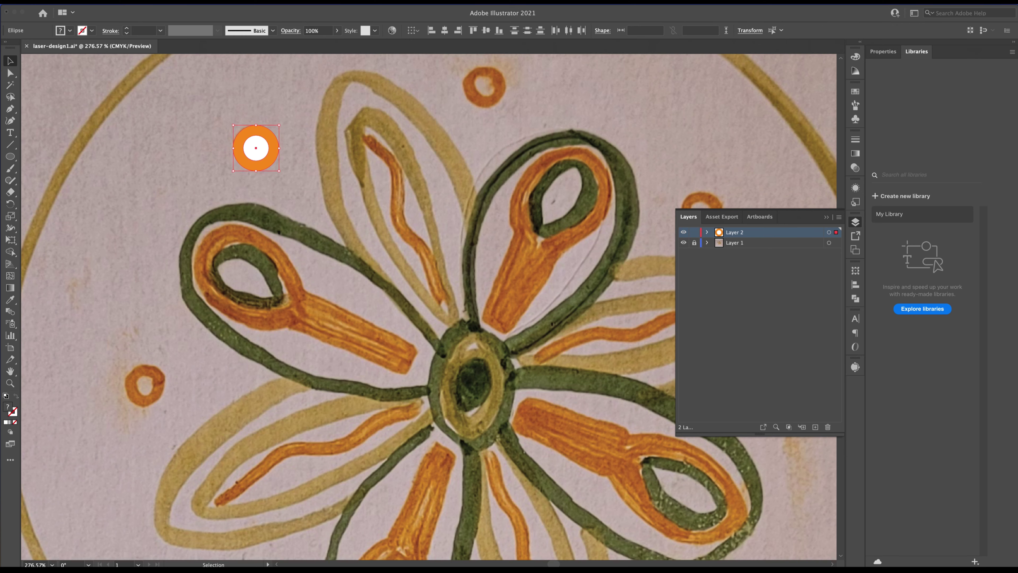
click(208, 2)
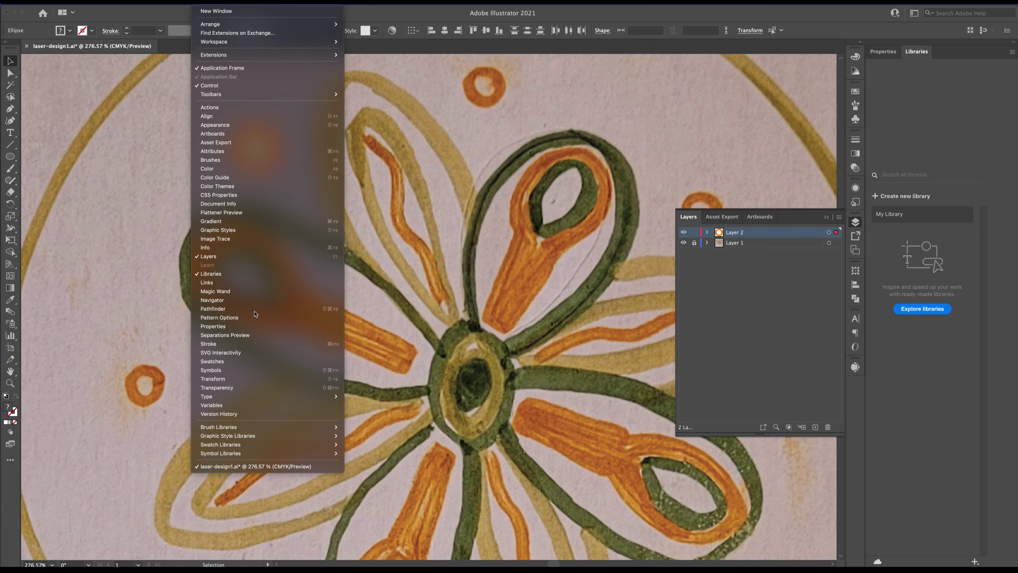
click(254, 309)
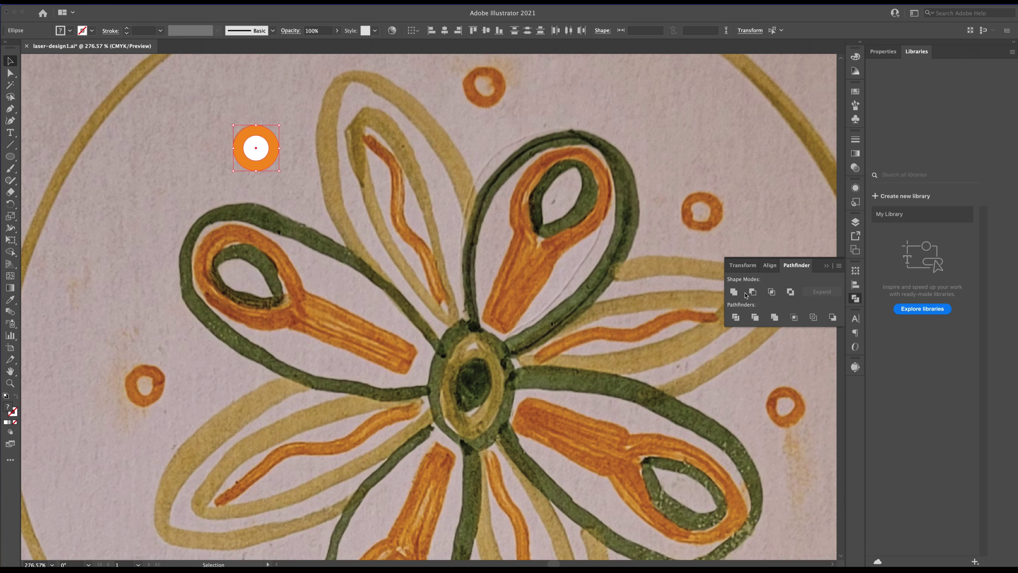
click(752, 292)
click(272, 116)
click(269, 138)
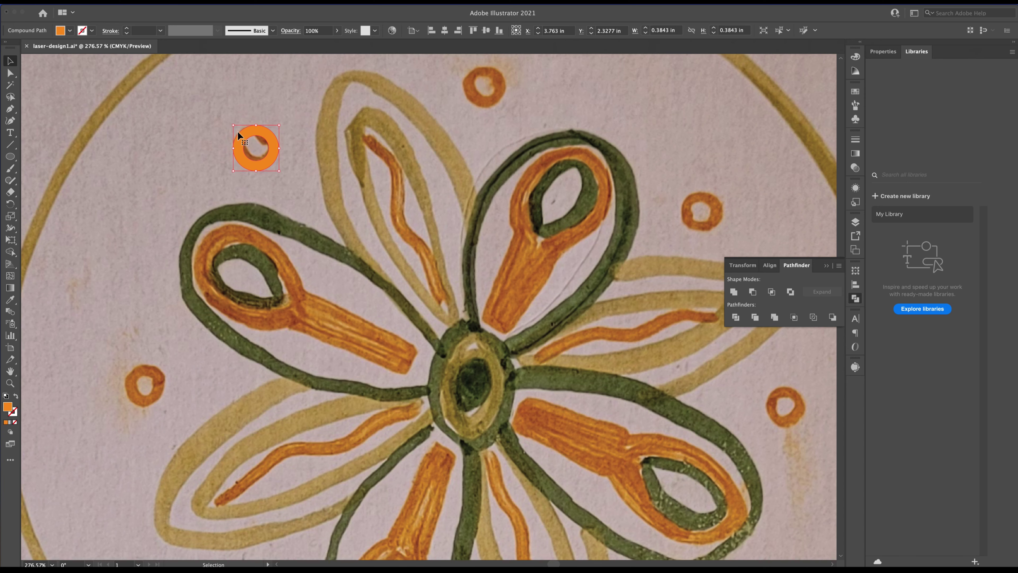
Nudge the orange ring over its sketched counterpart and place copies over the other seven small rings around the flower
drag(265, 132, 268, 134)
scroll(312, 158, down, 5)
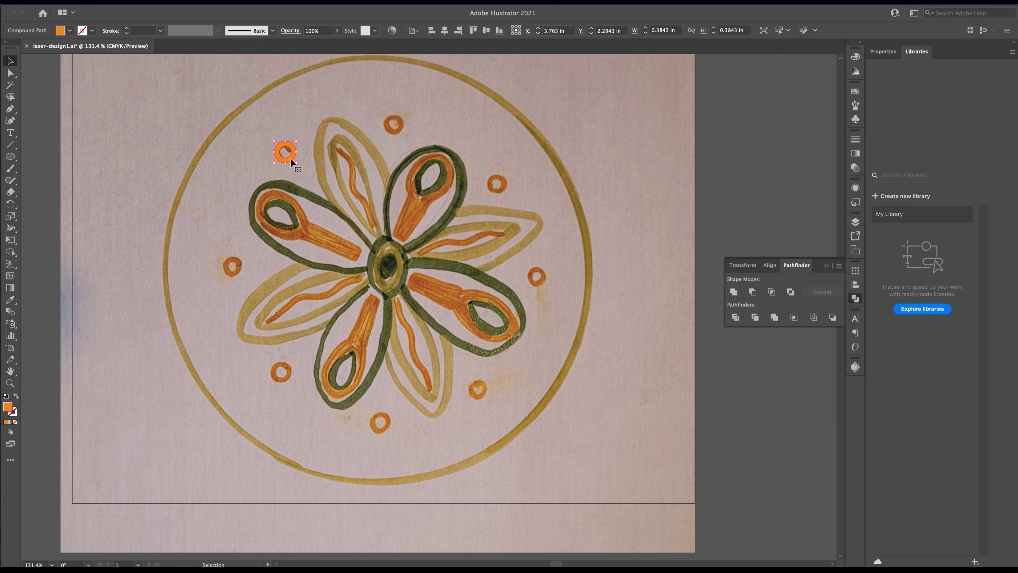
key(super+v)
key(super+z)
drag(281, 160, 275, 369)
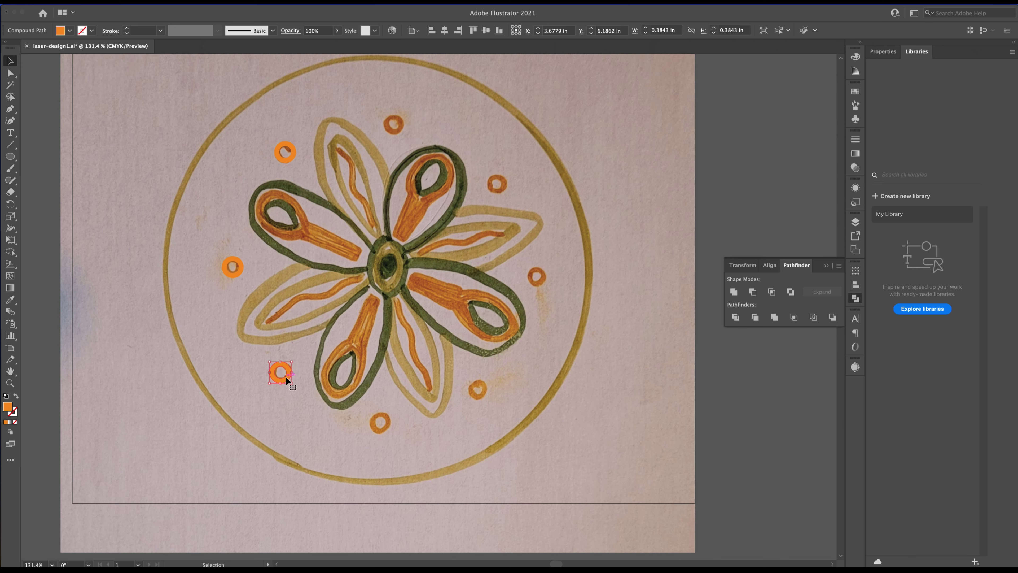
drag(287, 379, 399, 129)
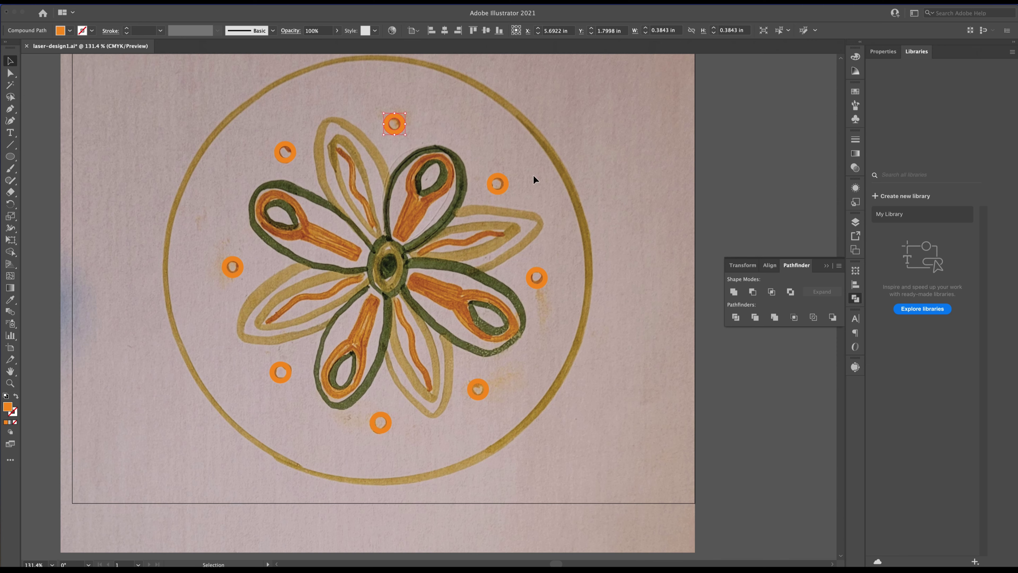
Try covering the sketched outer circle with a circle about 7.8 in across, and delete it
click(10, 157)
drag(150, 62, 590, 429)
key(v)
drag(502, 391, 507, 375)
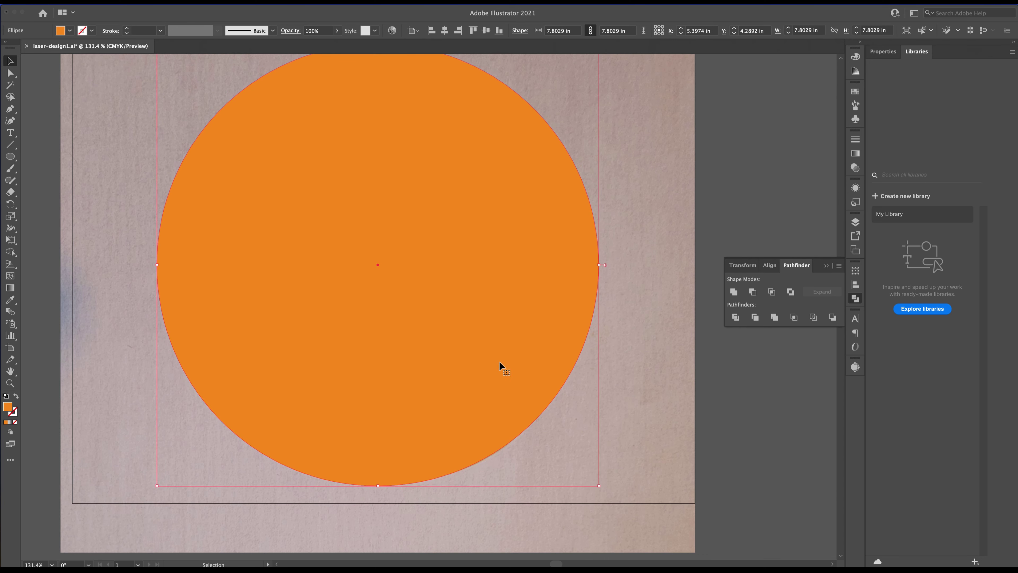
key(Delete)
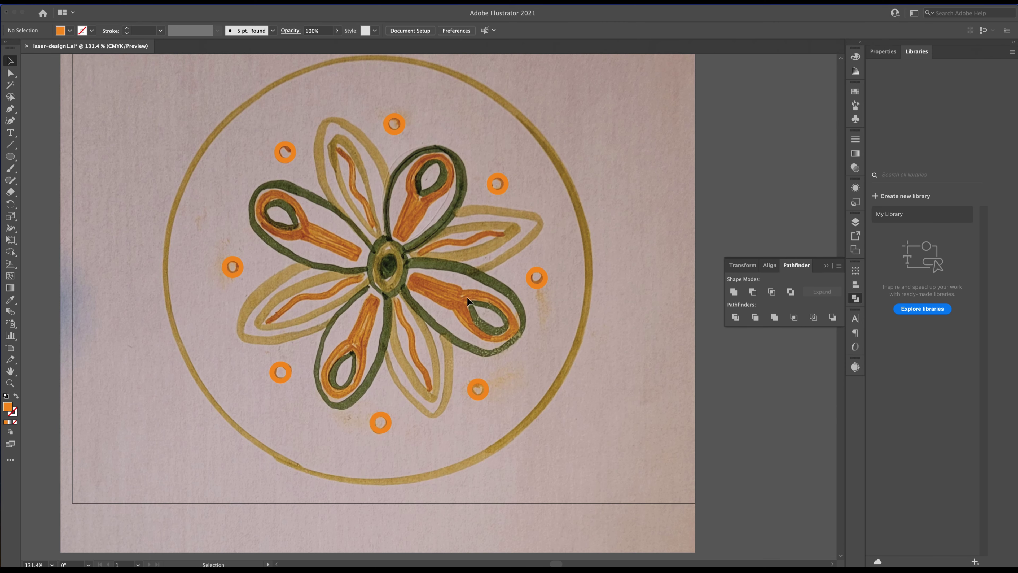
Draw a circle about 7.56 in across from the flower's centre and move it to line up with the sketched outer circle
click(10, 156)
drag(374, 270, 546, 485)
key(v)
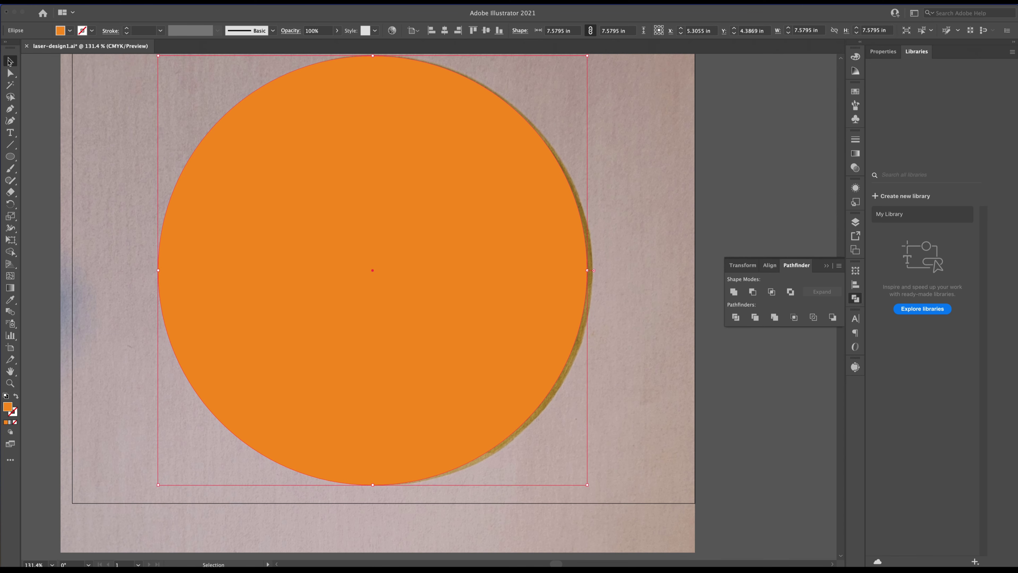
double_click(381, 250)
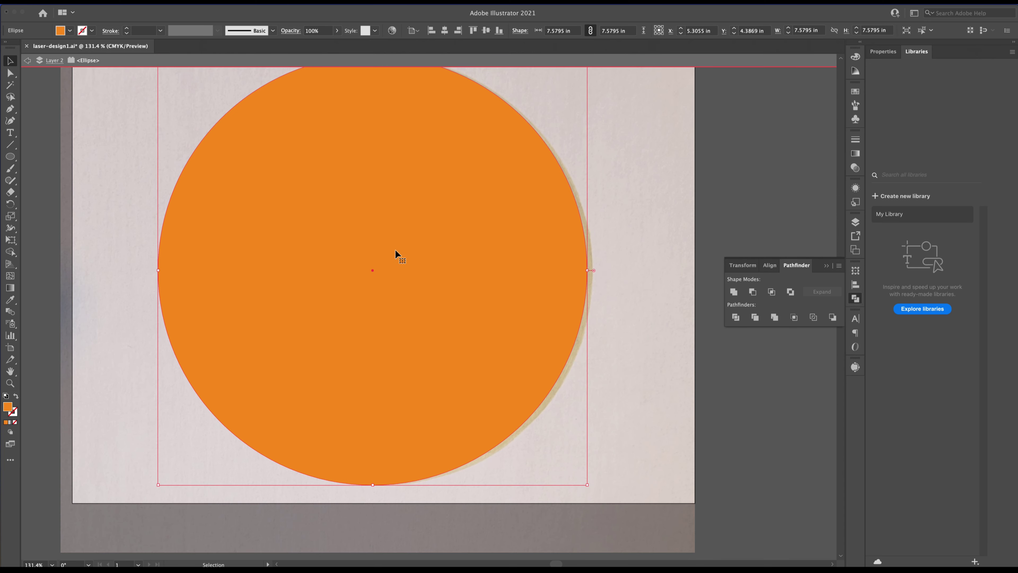
click(22, 59)
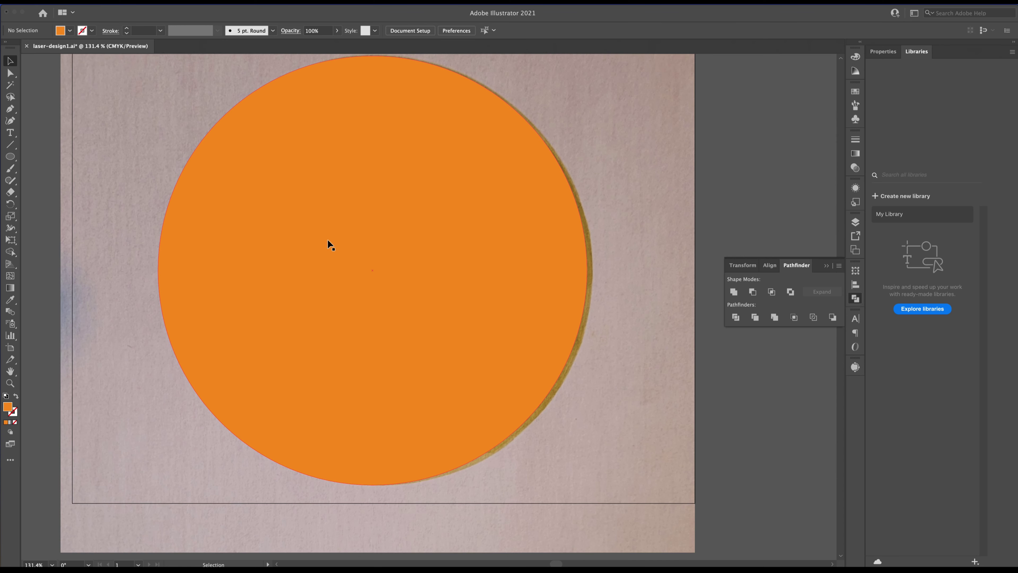
mouse_move(386, 271)
mouse_down()
mouse_move(430, 278)
mouse_move(375, 275)
mouse_move(392, 277)
mouse_up()
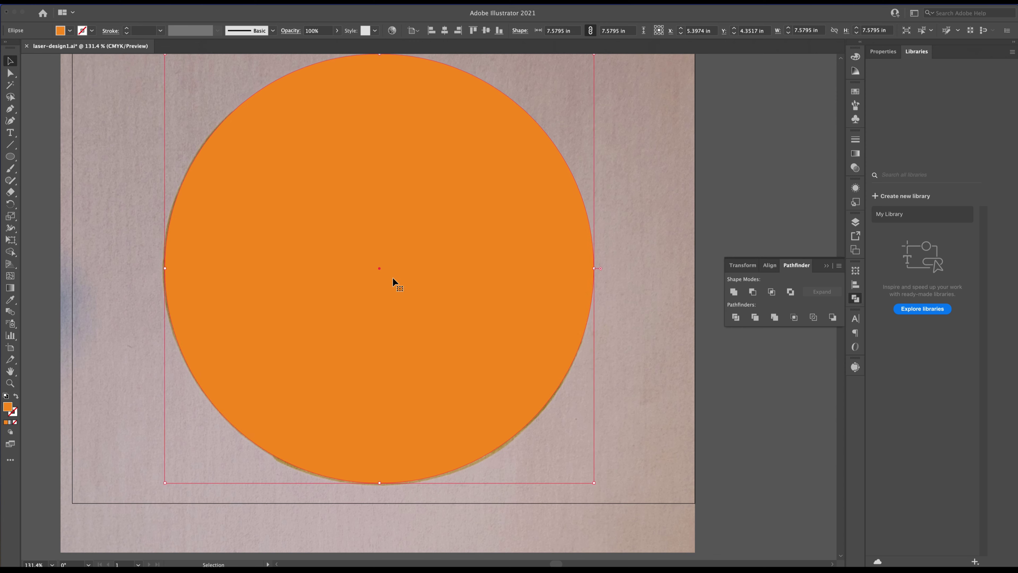
Nudge the large orange circle in small increments until it lines up with the sketched outer circle
key(Down)
key(Down)
key(Left)
key(Left)
key(Left)
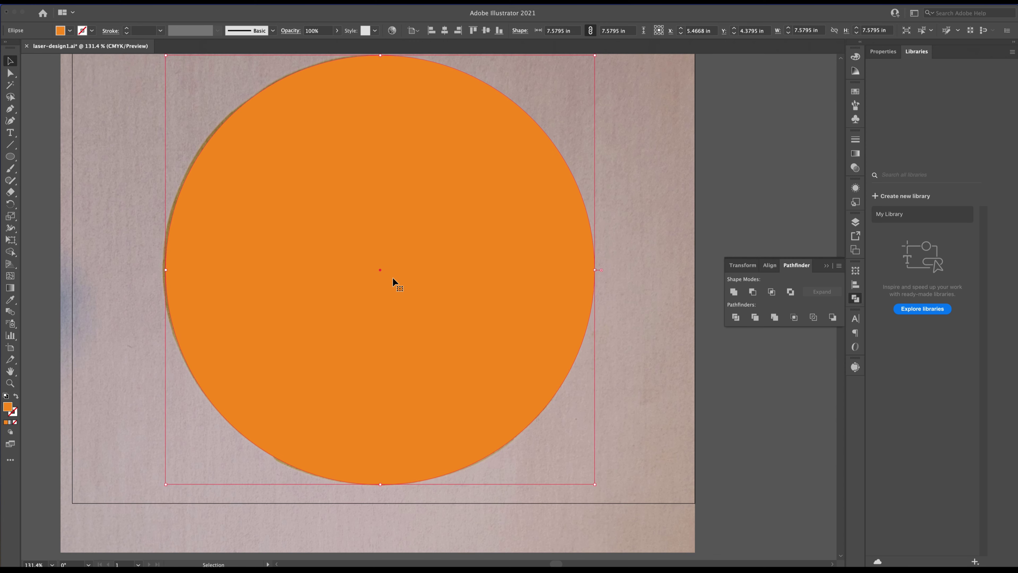
key(Right)
key(Left)
key(Up)
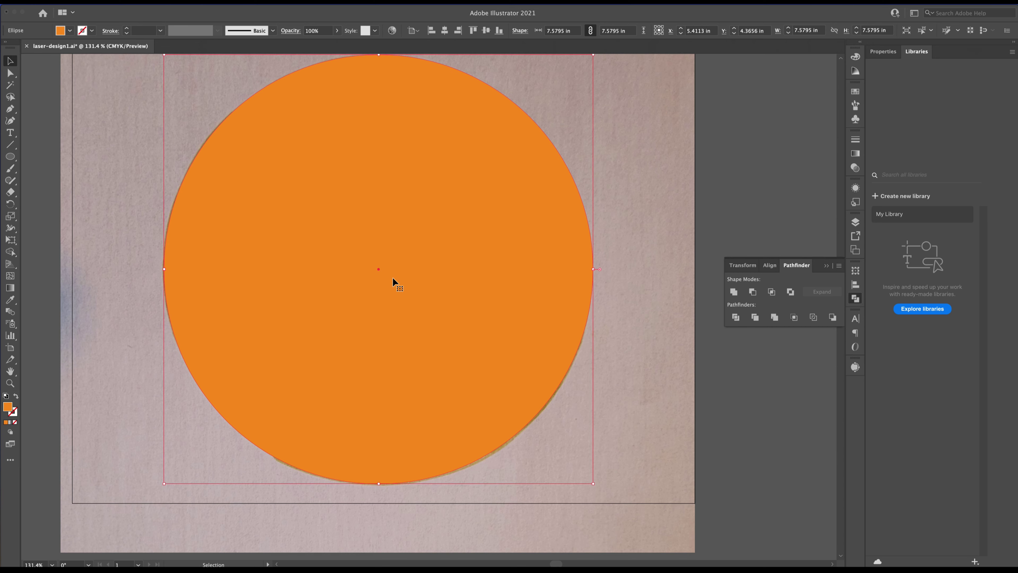
Paste a copy of the large orange circle in place and scale it about its centre to about 7.34 in across
click(78, 2)
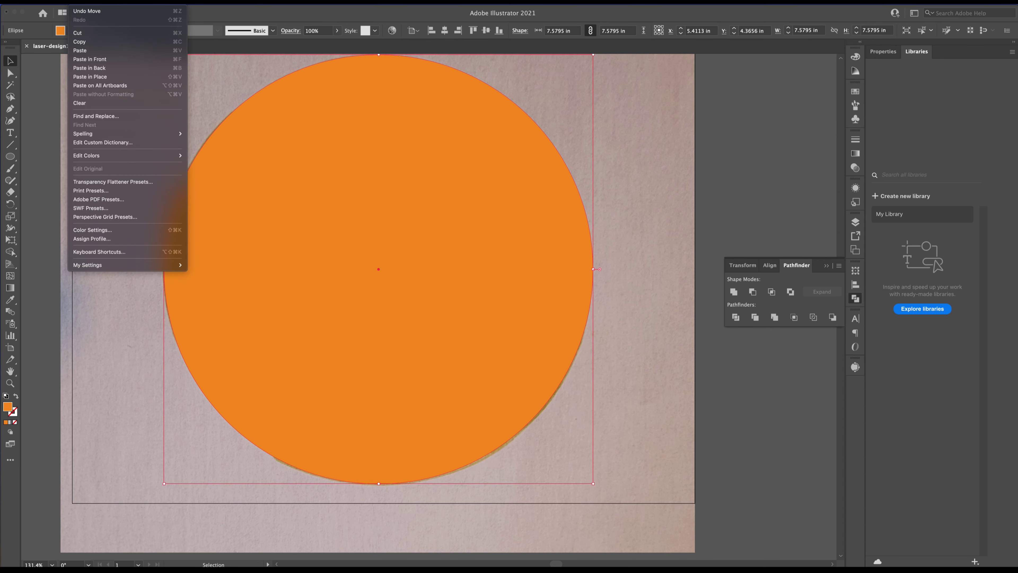
click(79, 41)
click(78, 1)
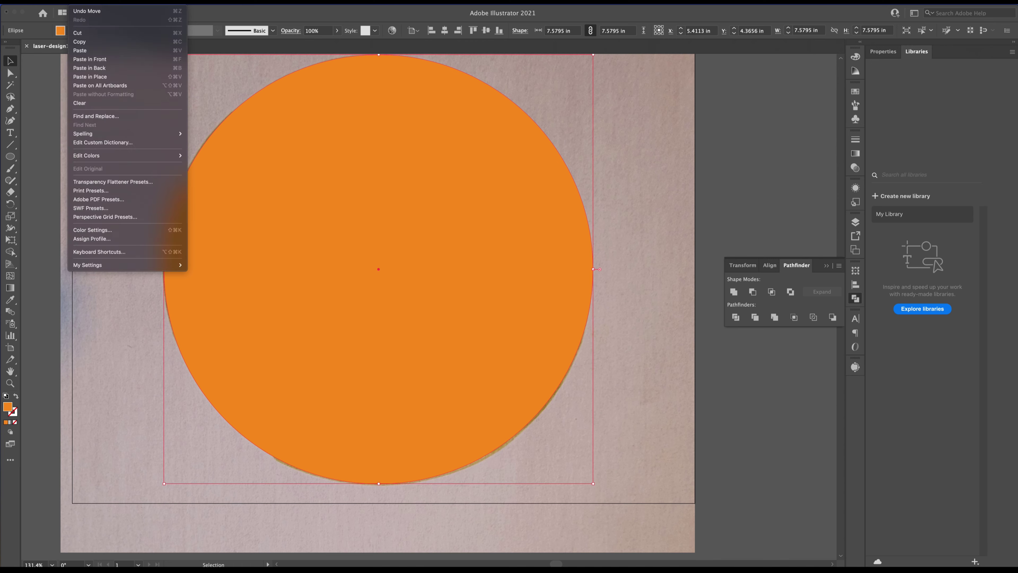
click(76, 76)
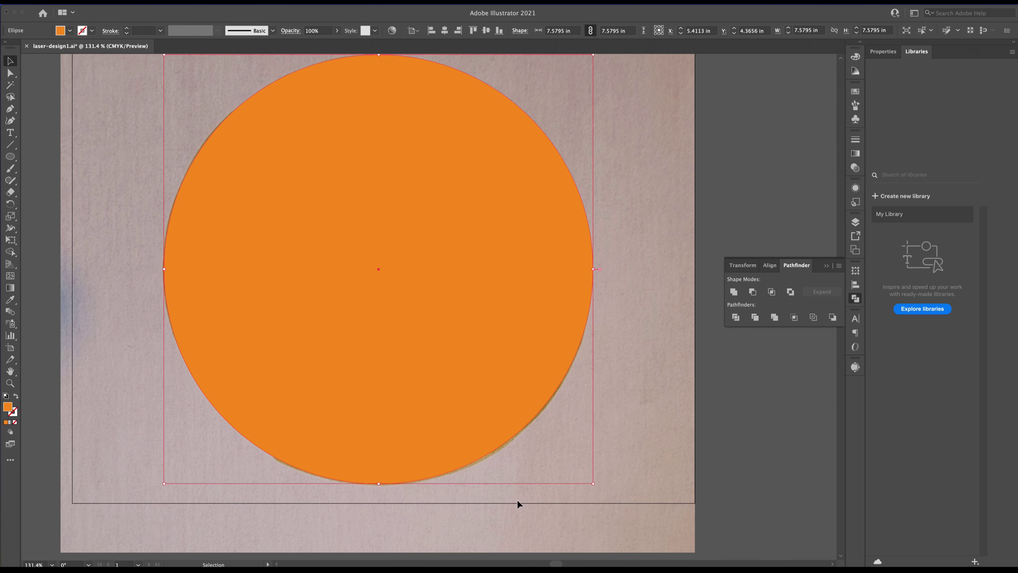
mouse_move(595, 485)
mouse_down()
mouse_move(566, 446)
mouse_move(588, 477)
mouse_up()
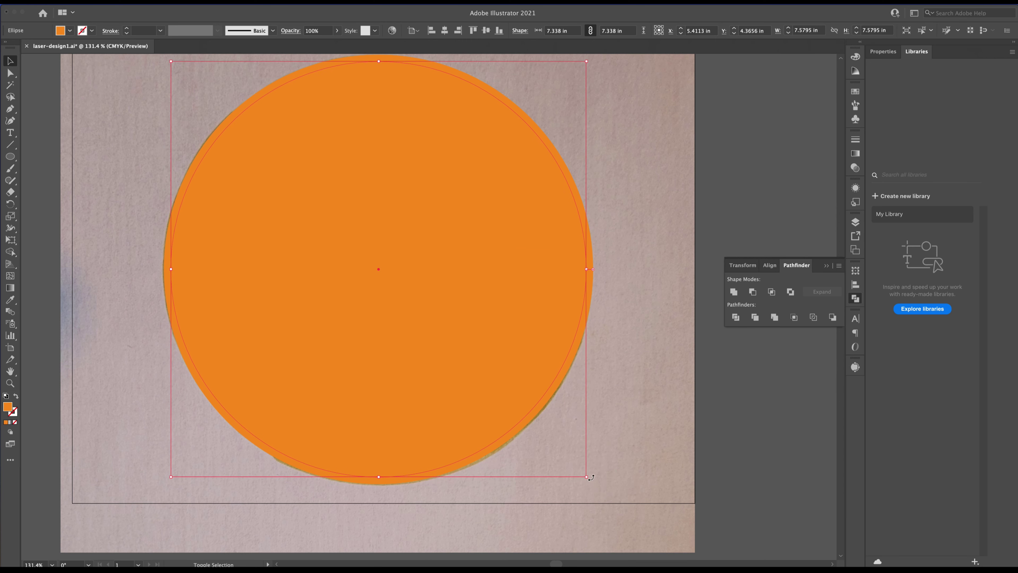
Fill the smaller inner circle with white so it stands out from the orange one behind it
shift+click(568, 365)
click(141, 188)
click(287, 236)
click(70, 30)
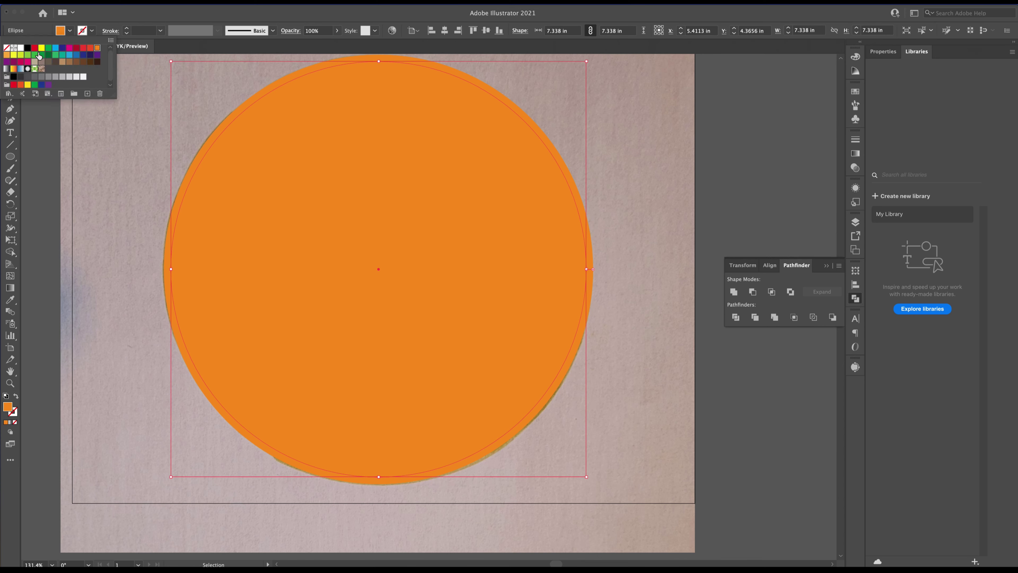
click(20, 48)
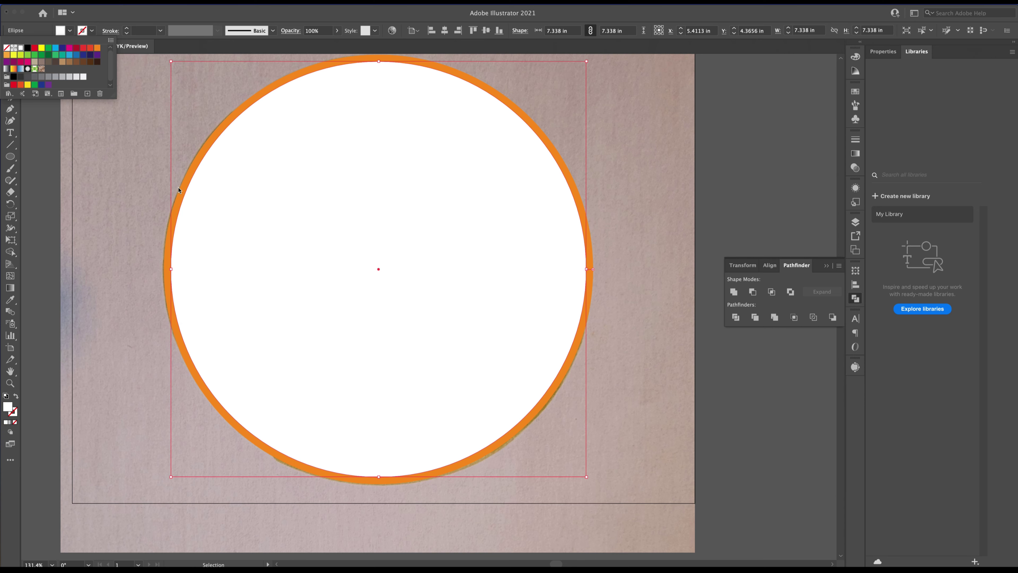
Cut the white circle out of the large orange one with Pathfinder's Minus Front, and check the ring in outline view
click(181, 192)
right_click(164, 275)
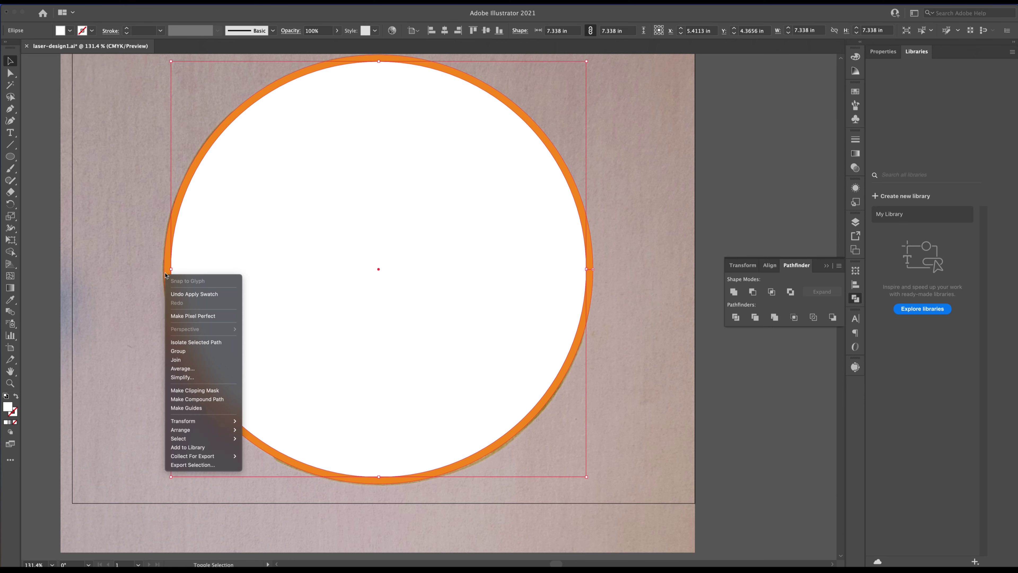
click(164, 268)
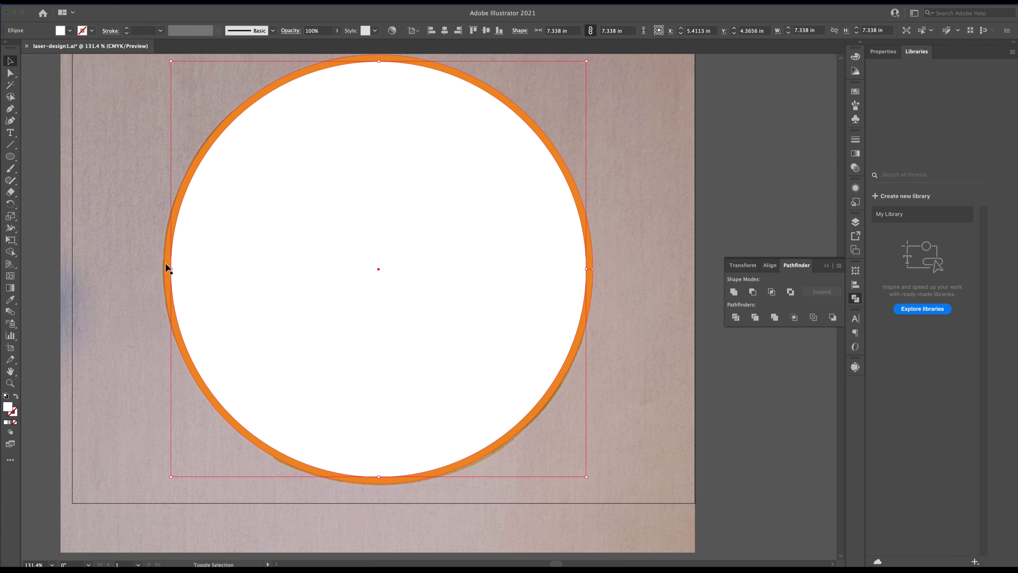
shift+click(165, 264)
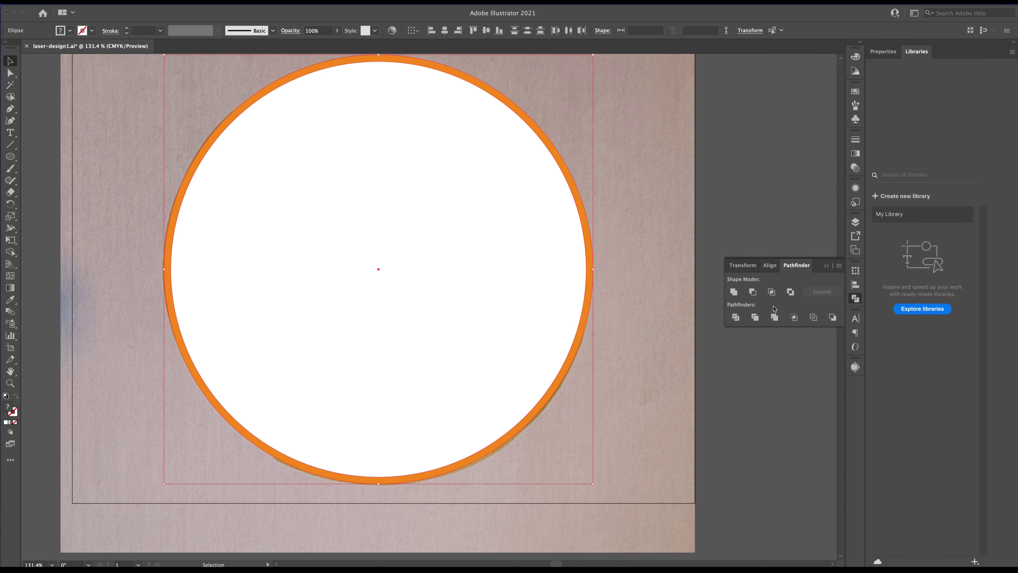
click(753, 292)
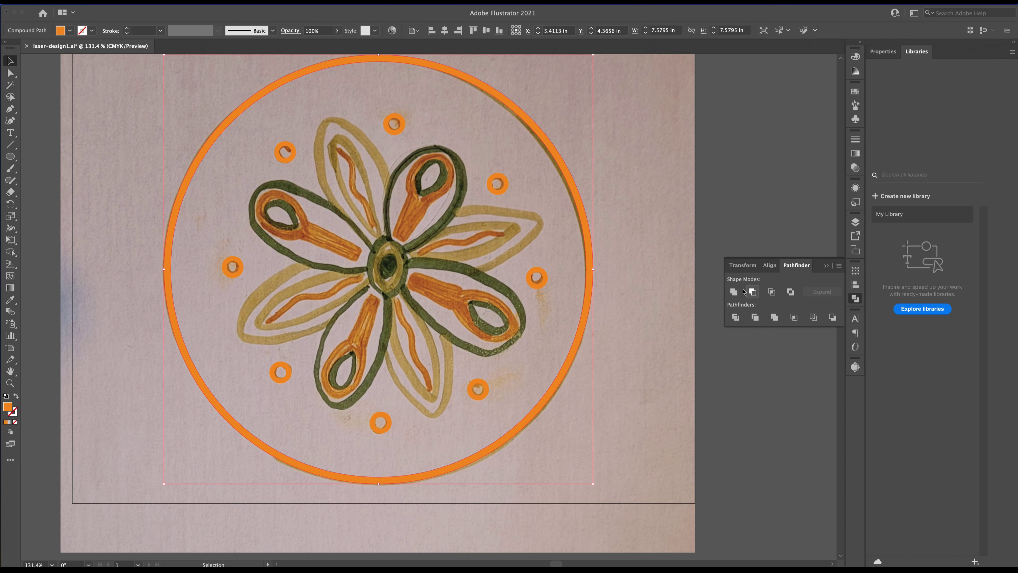
click(627, 185)
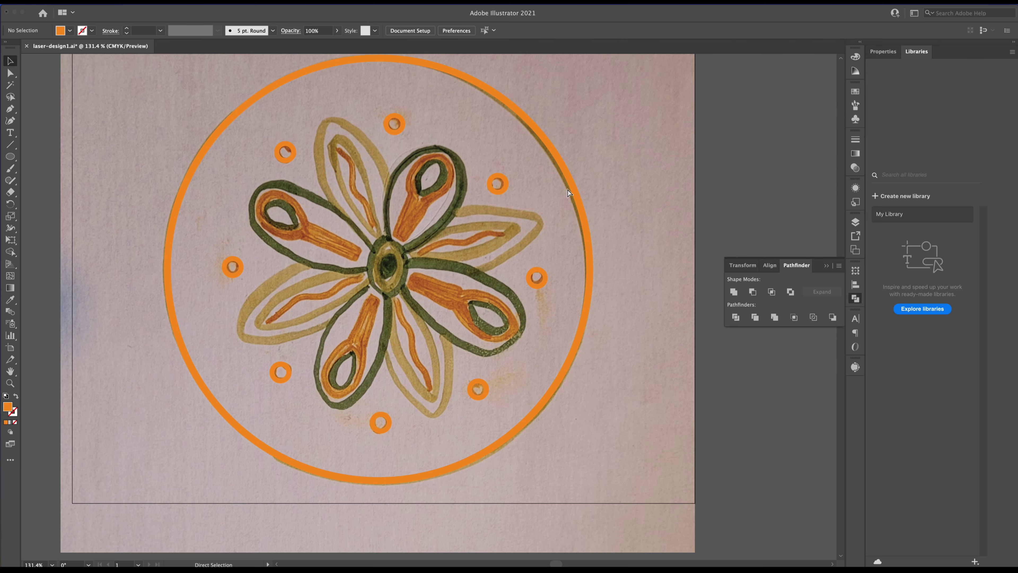
key(super+y)
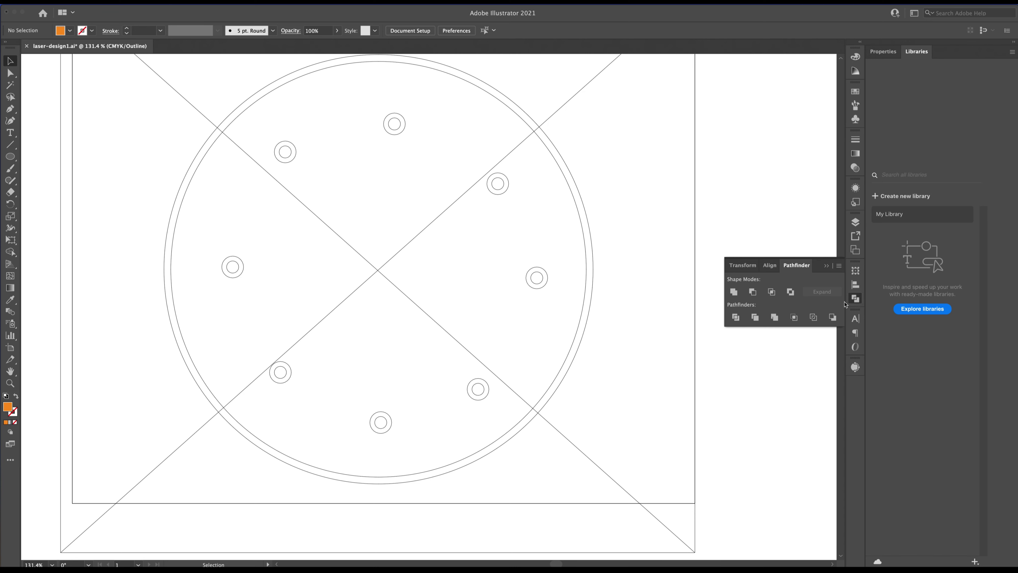
key(super+y)
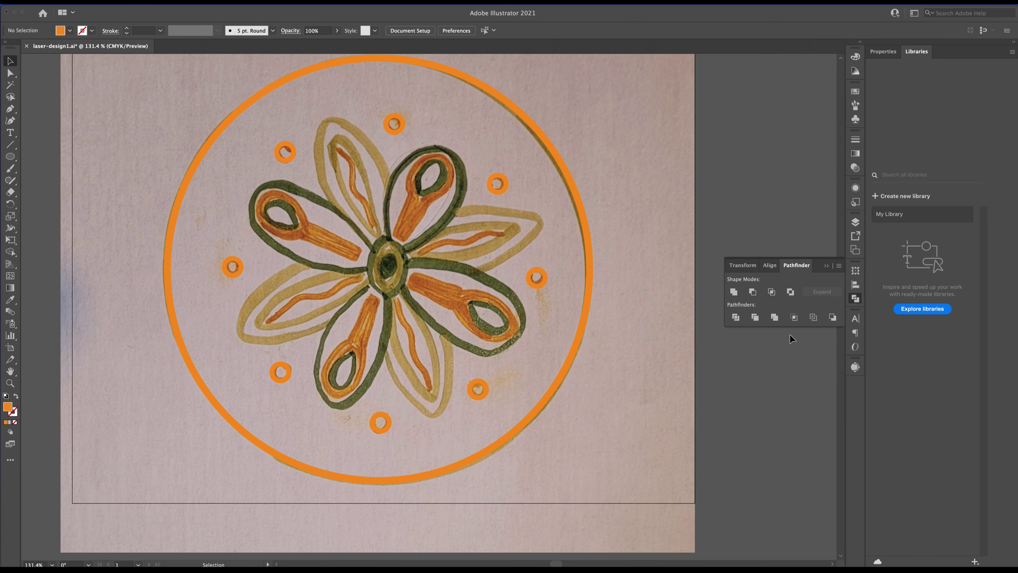
Draw an ellipse about 1.03 by 1.90 in over the upper-right dark green petal and tilt it to follow the petal's direction
click(10, 157)
drag(447, 148, 388, 255)
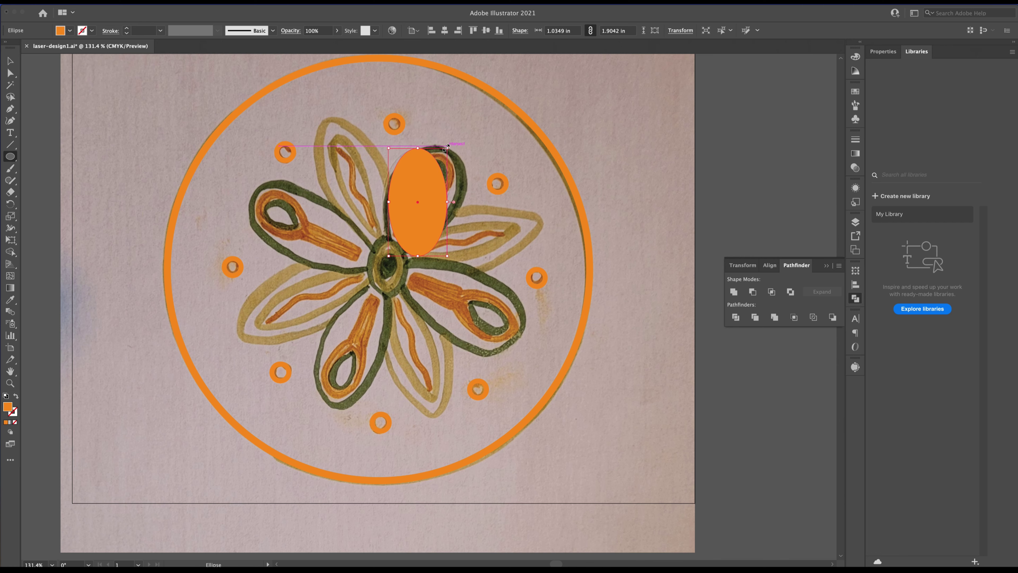
drag(447, 145, 465, 169)
key(v)
drag(419, 192, 421, 187)
drag(474, 161, 450, 173)
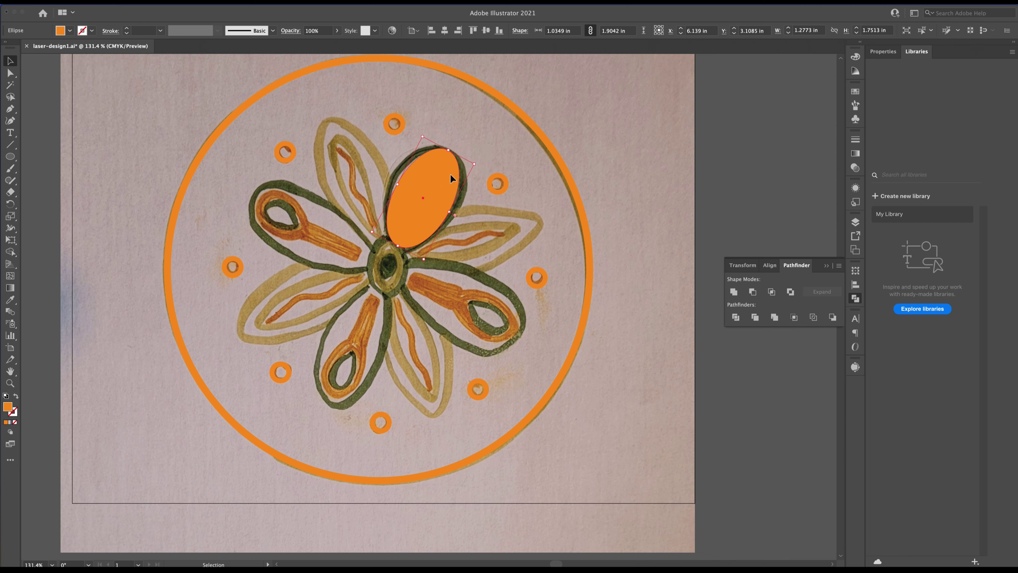
Widen the petal ellipse to about 1.30 in and fill it with the dark green sampled from the sketch
drag(451, 213, 456, 214)
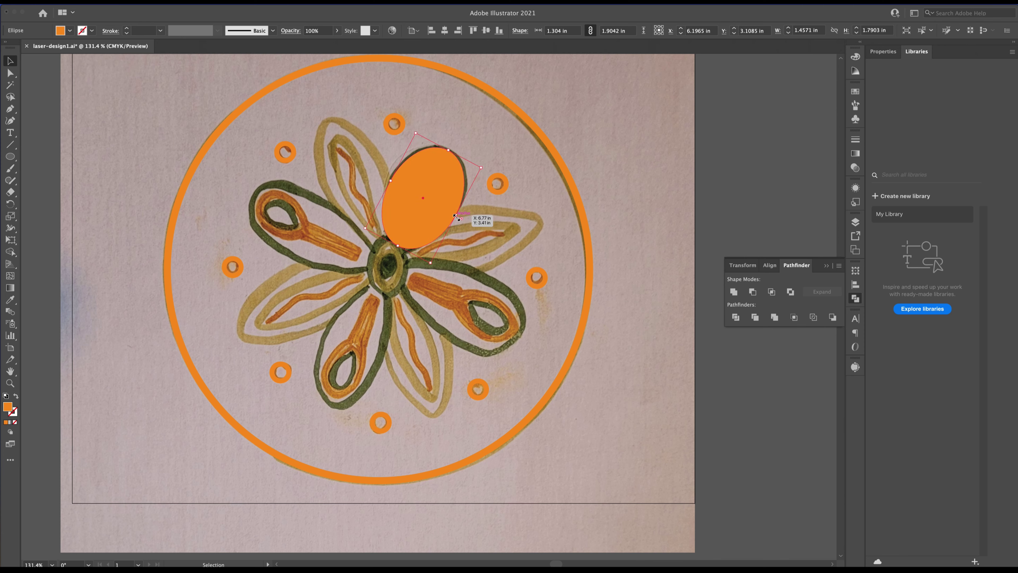
drag(448, 150, 449, 150)
click(10, 300)
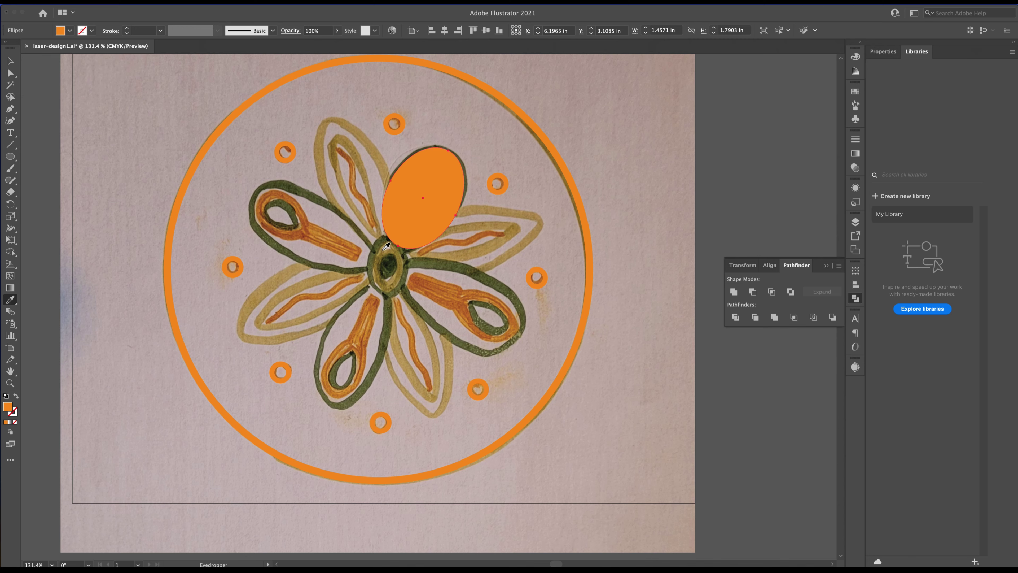
click(383, 240)
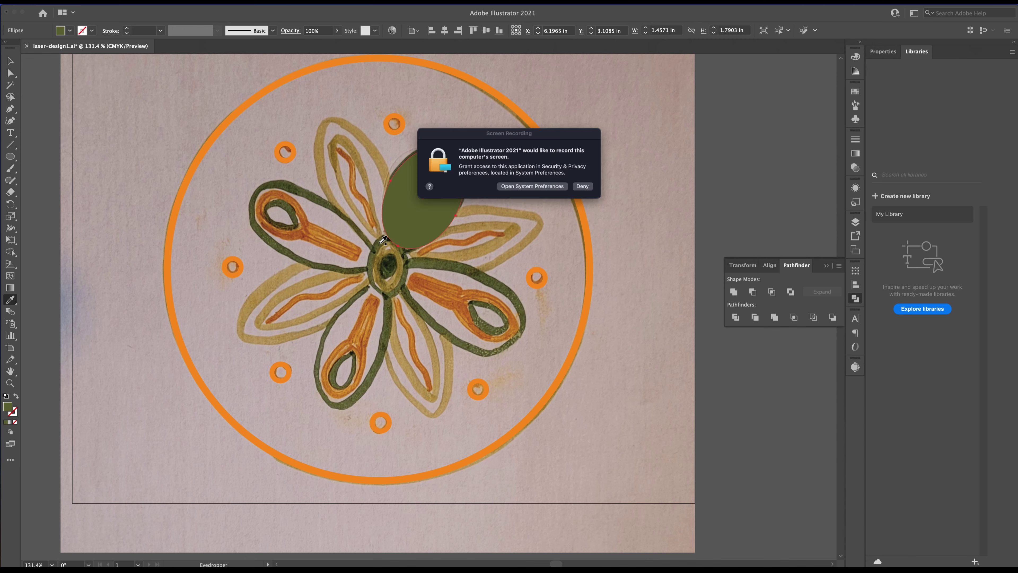
In System Preferences, unlock Security & Privacy with the account password and allow Adobe Illustrator 2021 to record the screen, postponing its restart
click(573, 187)
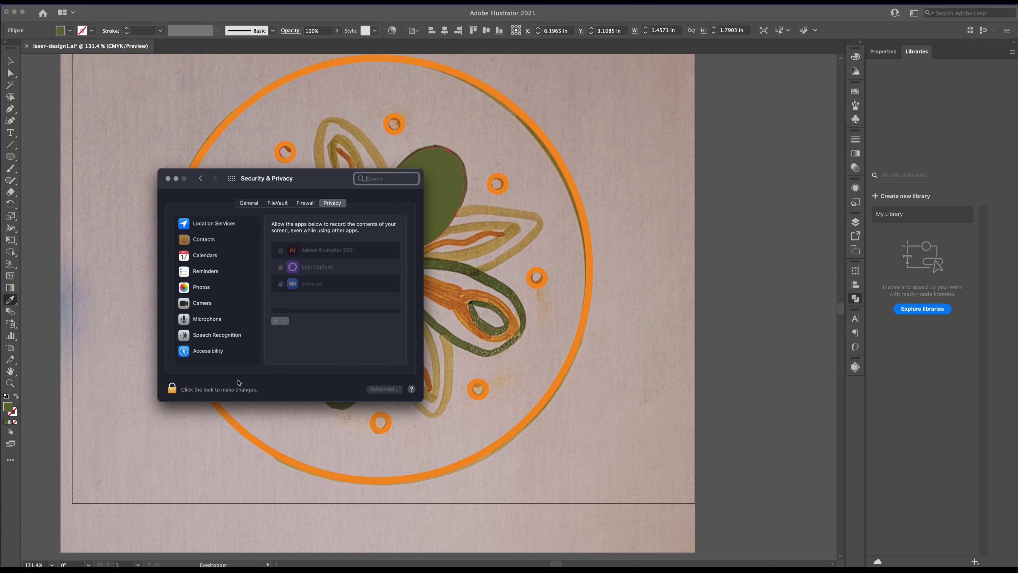
click(172, 389)
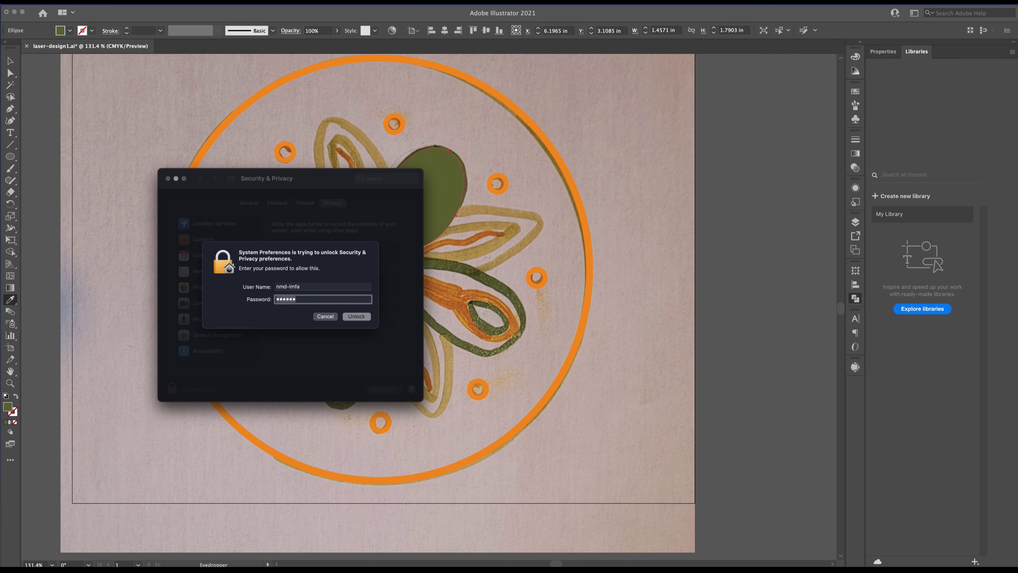
key(Return)
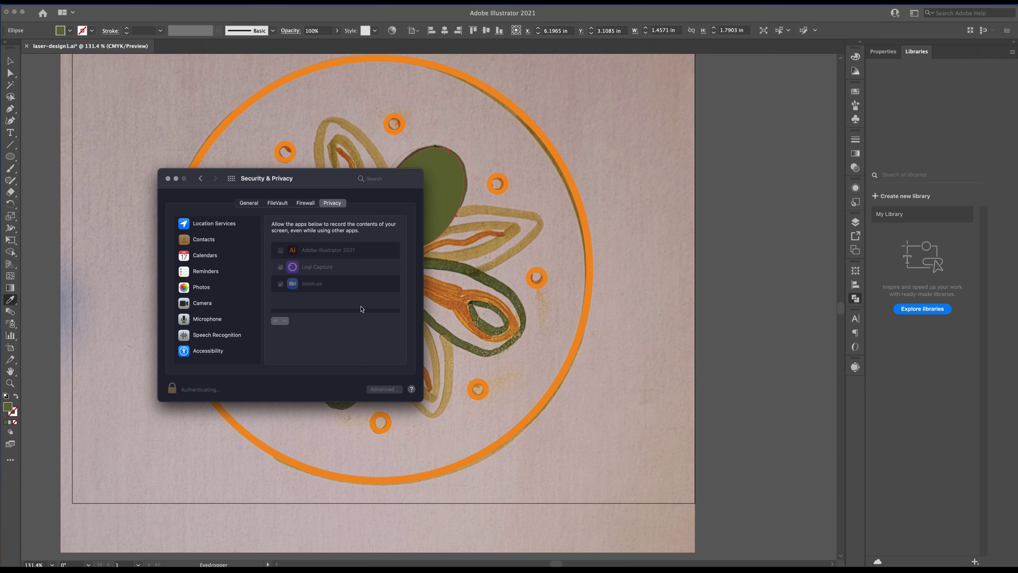
click(281, 250)
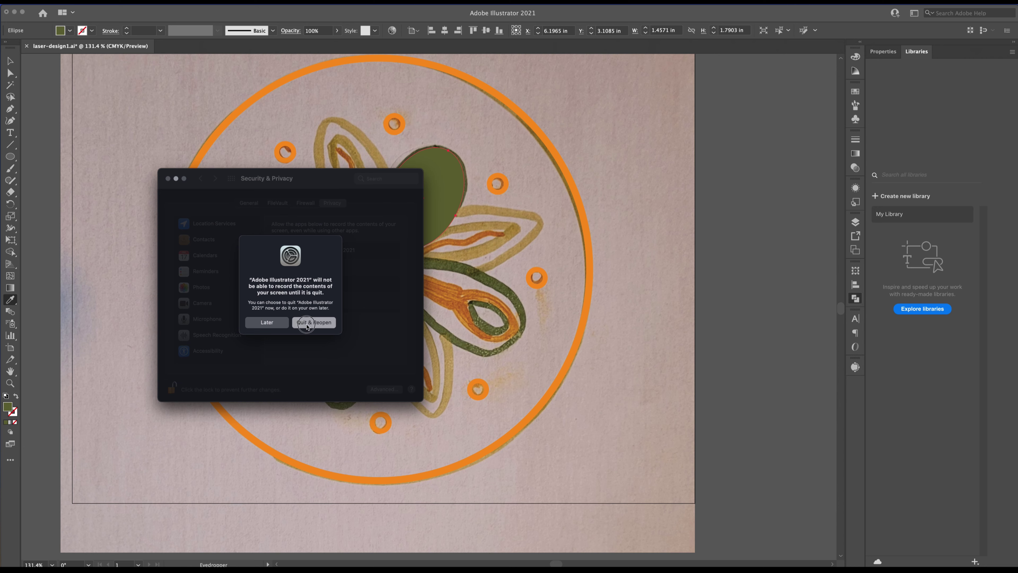
click(276, 321)
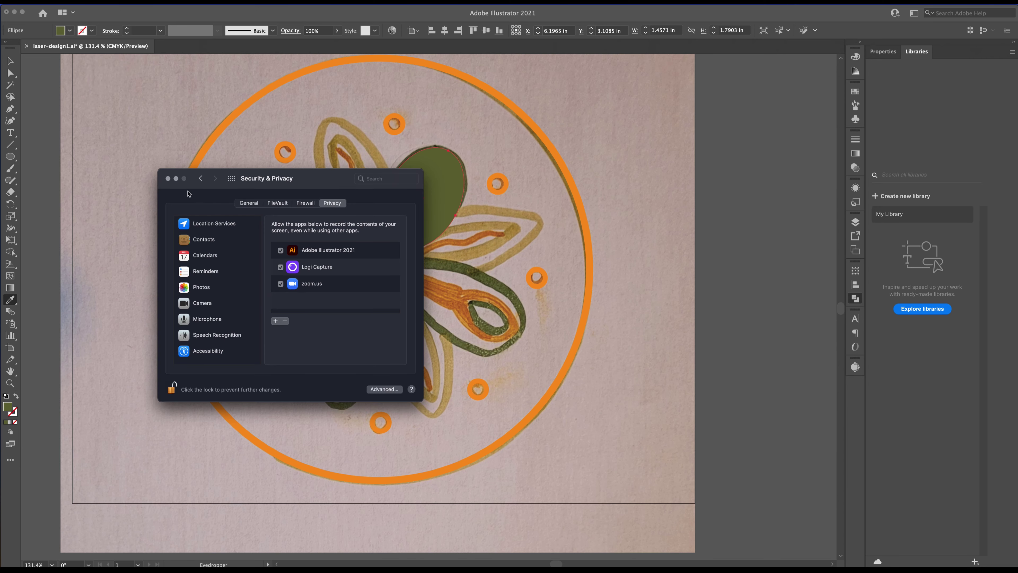
click(168, 178)
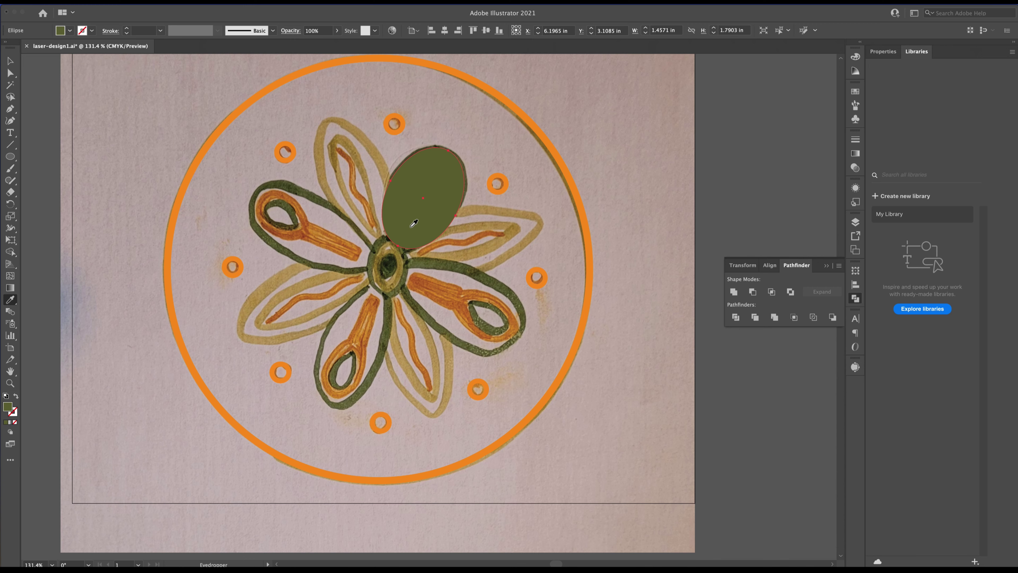
Lower the green petal ellipse's opacity to 66% so the sketch shows through
key(v)
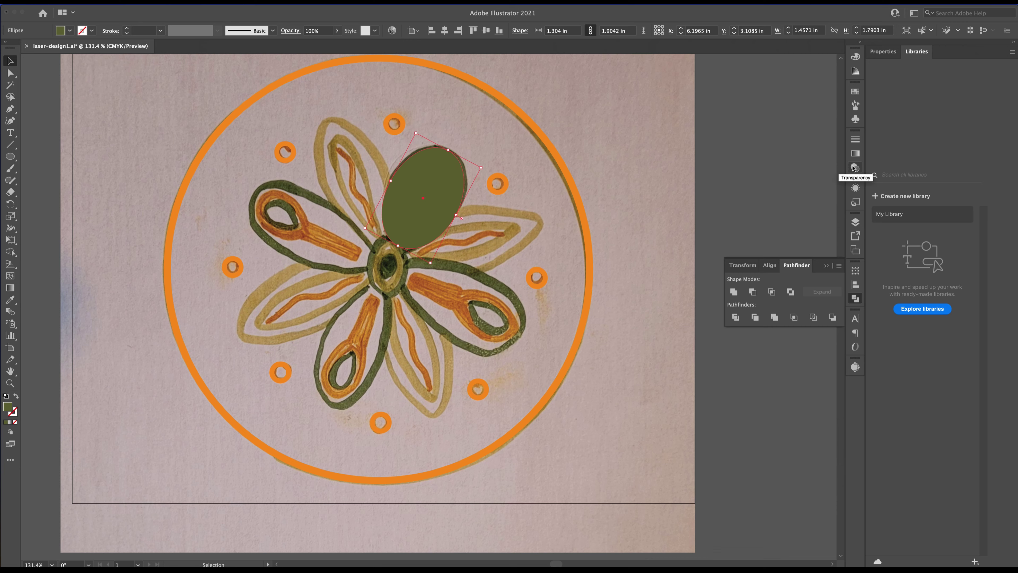
click(203, 1)
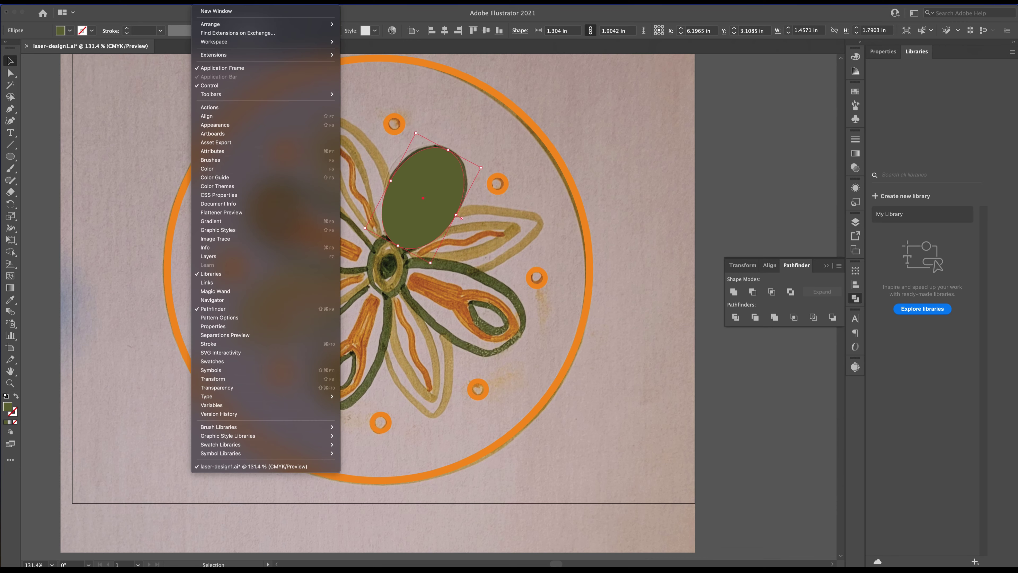
mouse_move(181, 1)
key(Escape)
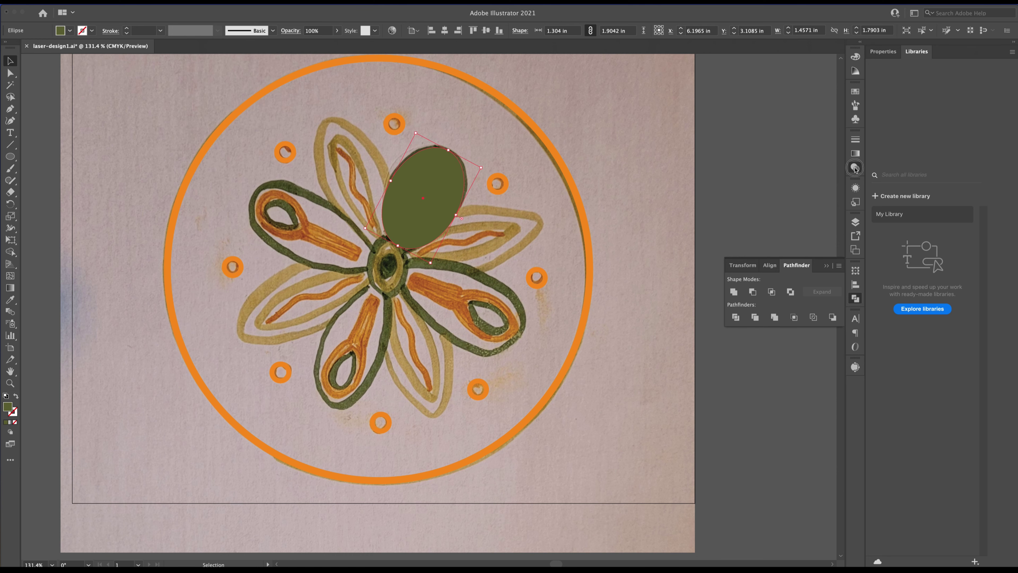
click(855, 167)
click(833, 150)
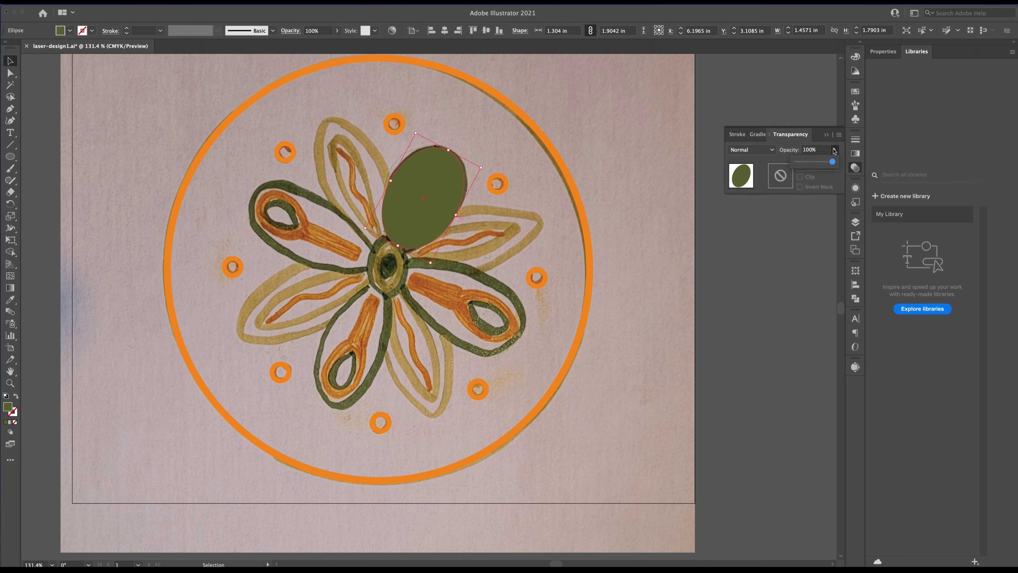
drag(823, 161, 821, 166)
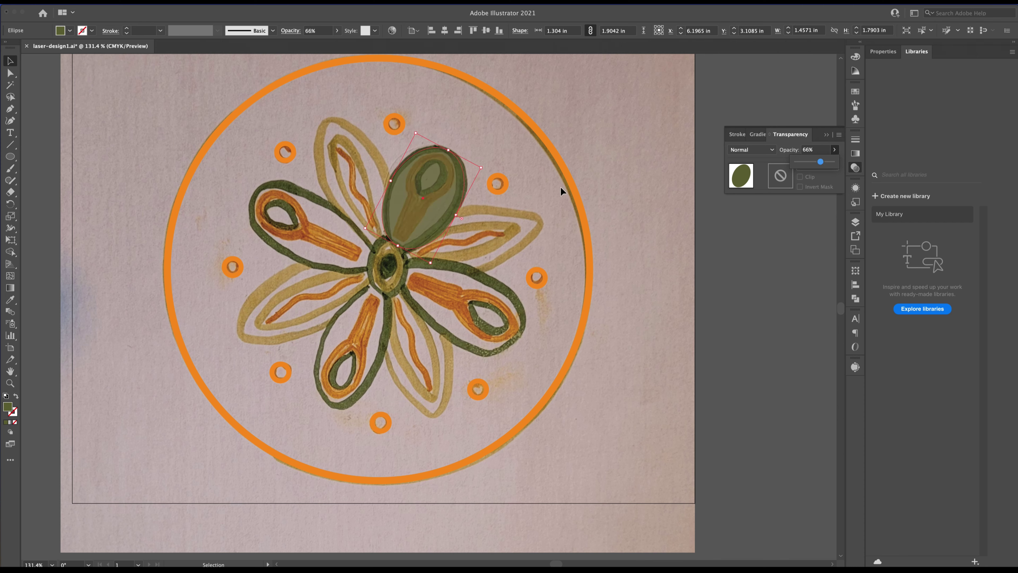
click(449, 151)
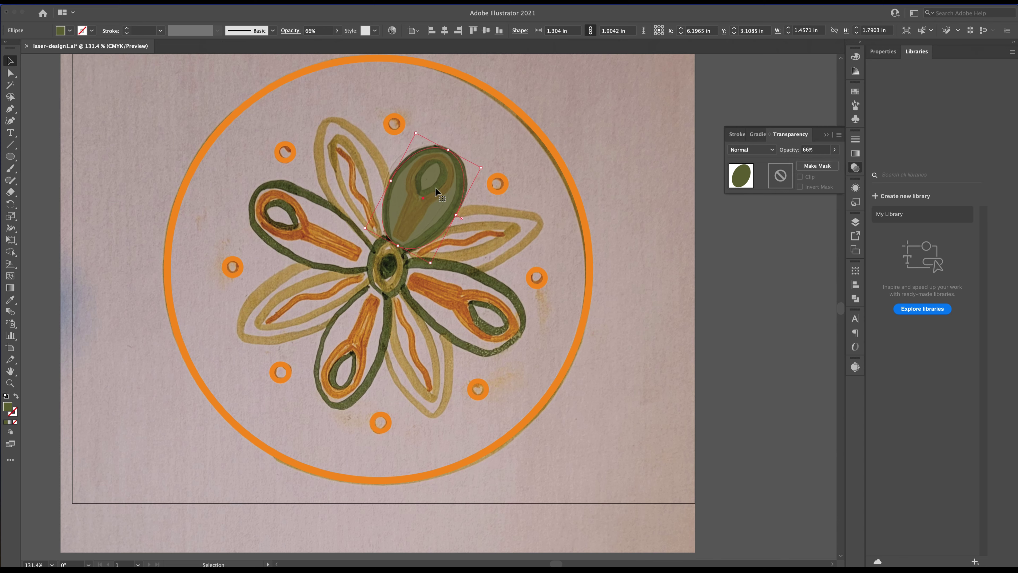
Copy the green ellipse onto the opposite petal, and place turned copies of both over the other two dark green petals
drag(434, 195, 360, 334)
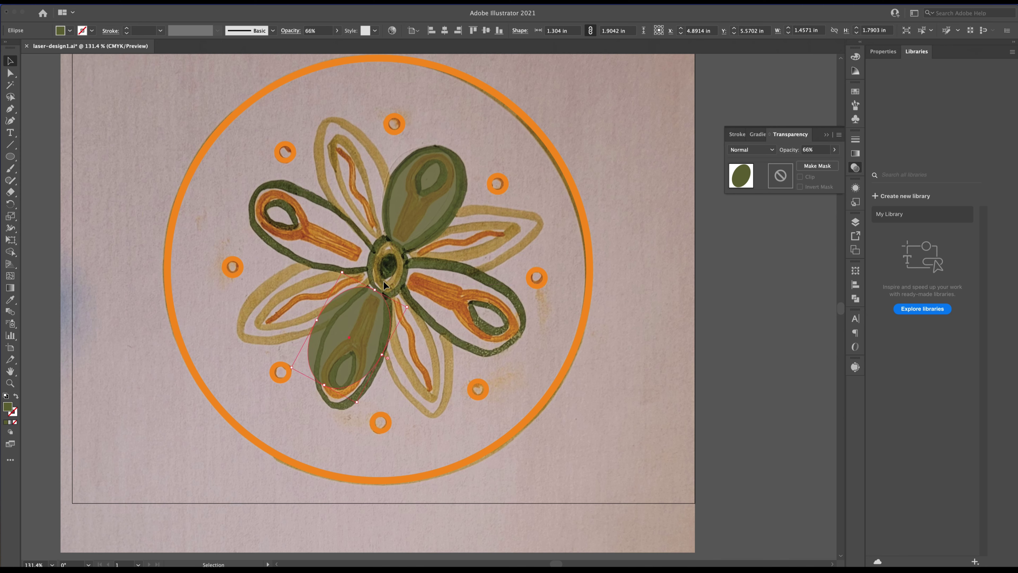
shift+click(418, 228)
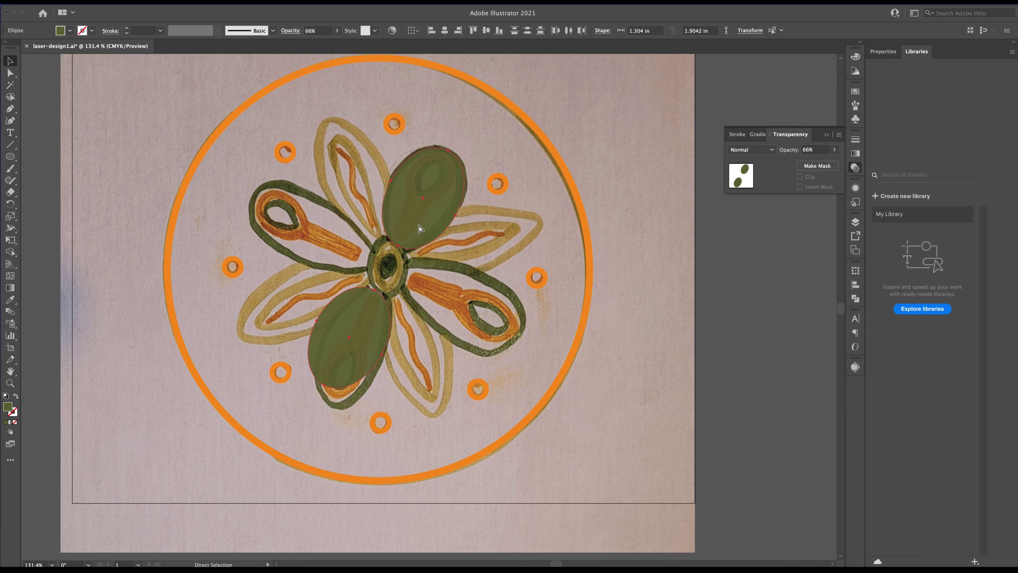
drag(483, 165, 277, 165)
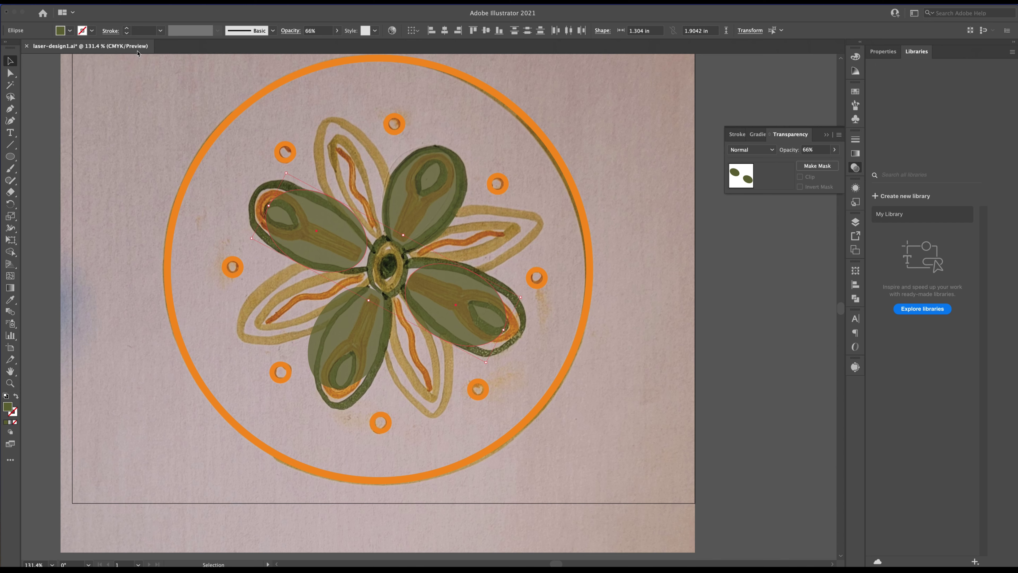
Copy a green petal ellipse onto the flower's centre, then shrink it to about 0.74 by 1.06 in and turn it to fit
click(10, 156)
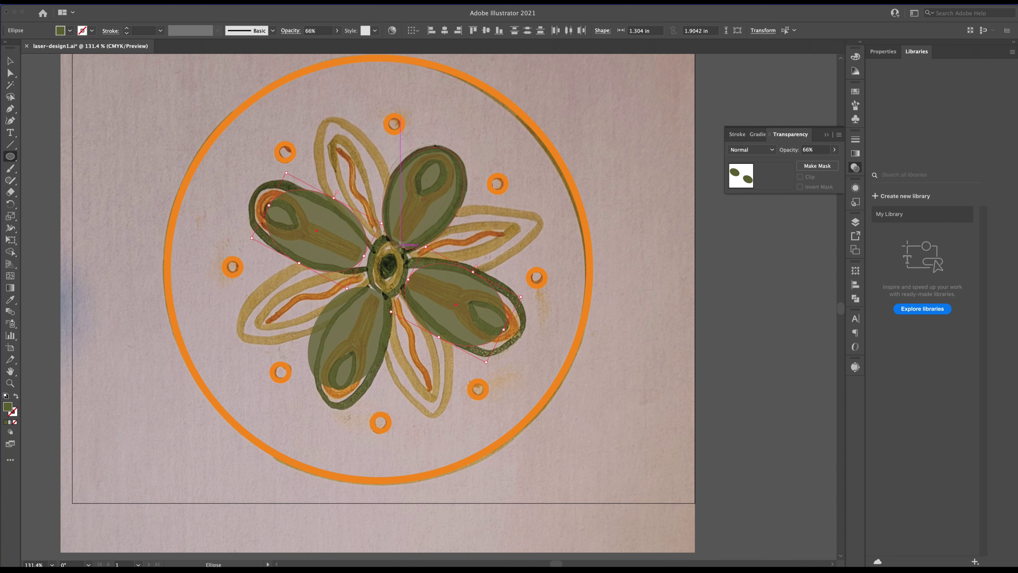
click(9, 61)
click(414, 194)
drag(420, 201, 380, 276)
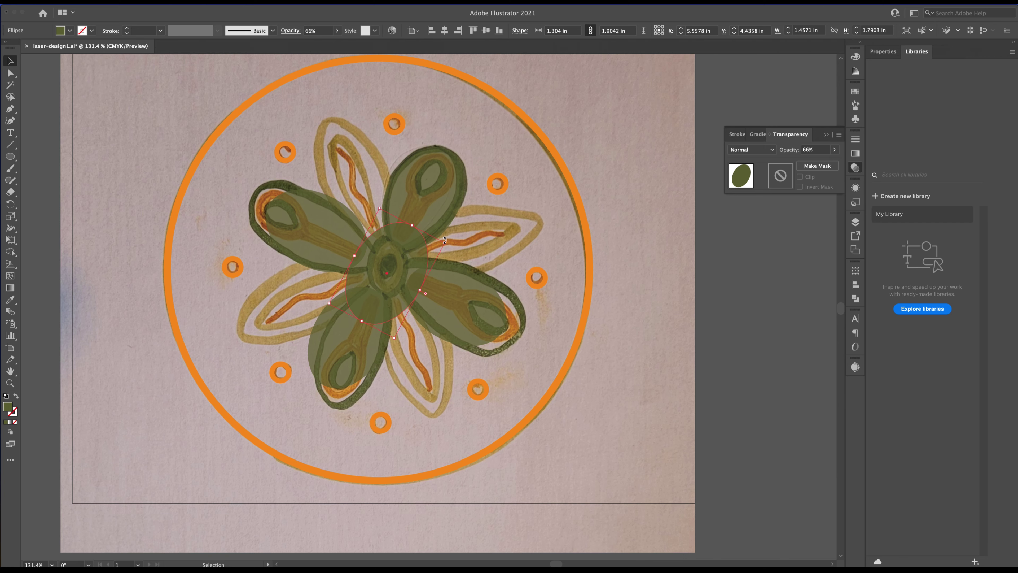
drag(446, 244, 404, 241)
drag(378, 290, 393, 270)
drag(409, 220, 399, 229)
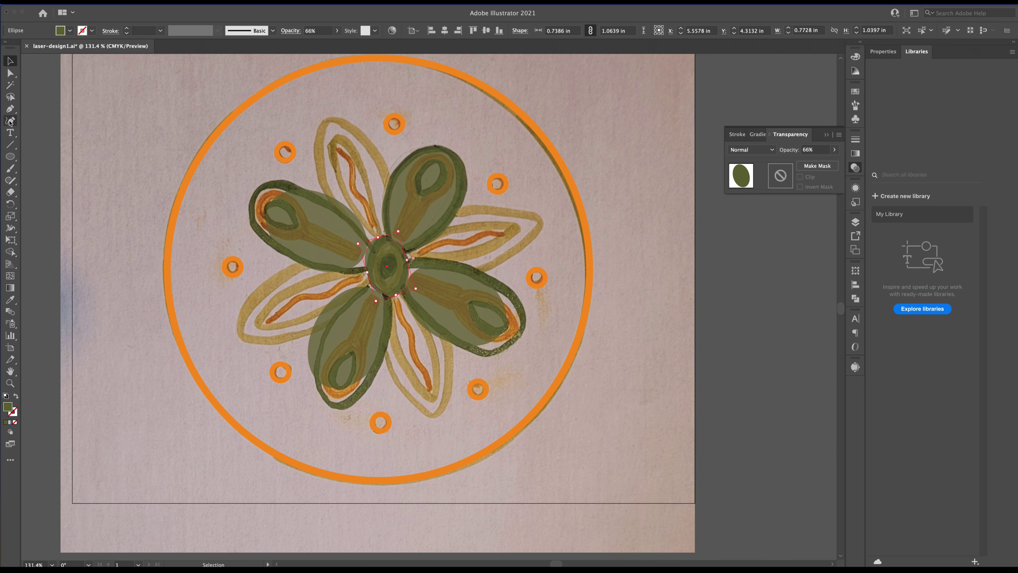
Start the Ellipse tool for another shape
click(10, 156)
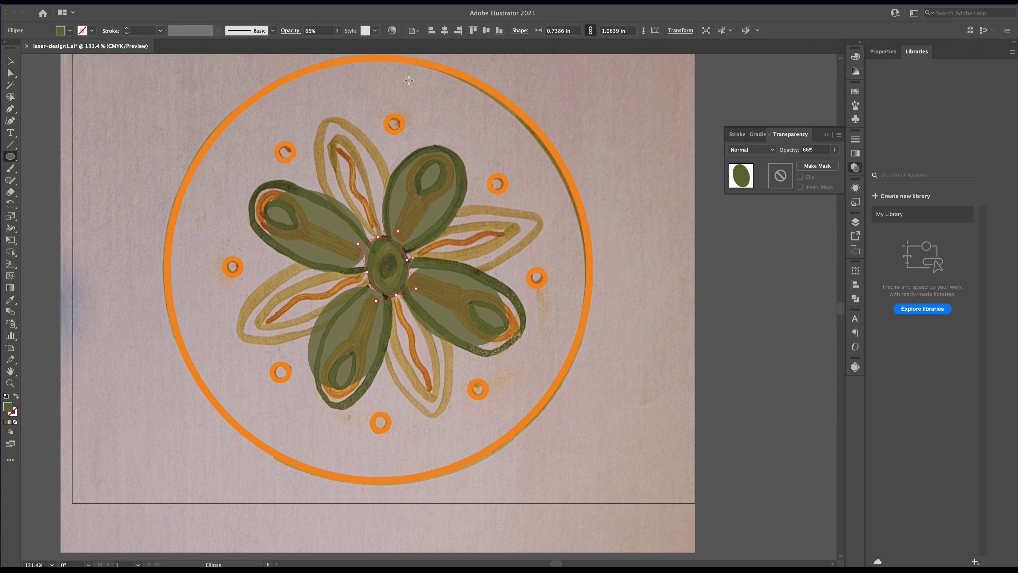
Draw an ellipse about 1.16 by 2.62 in over the upper tan petal and fill it with the tan sampled from the sketch
drag(309, 118, 375, 266)
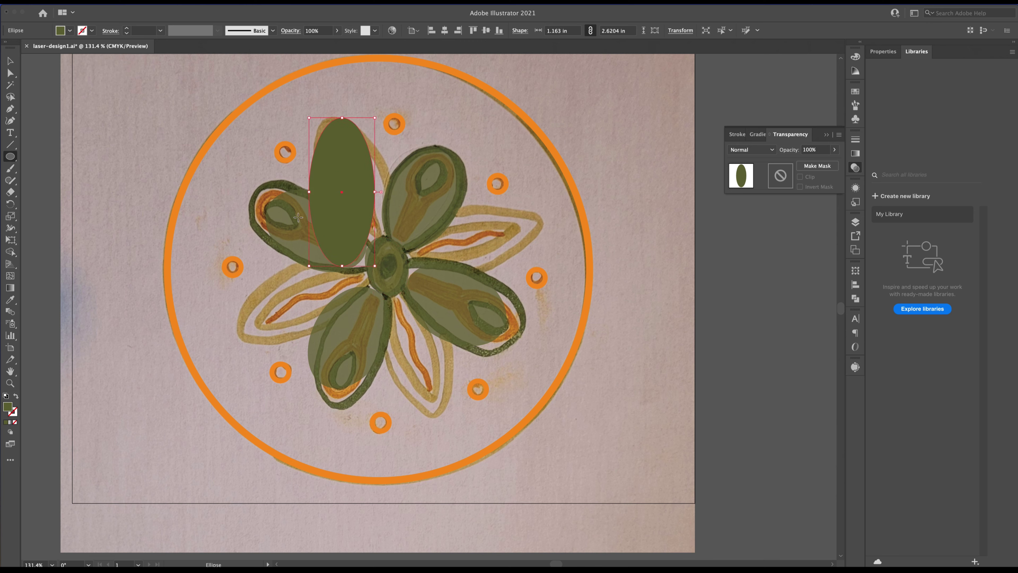
click(10, 299)
click(328, 121)
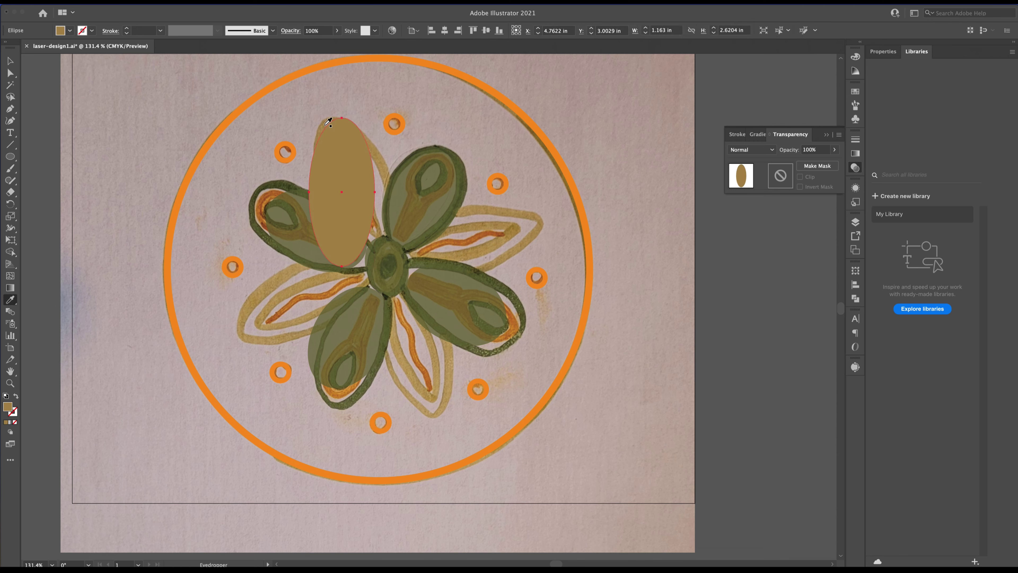
click(10, 61)
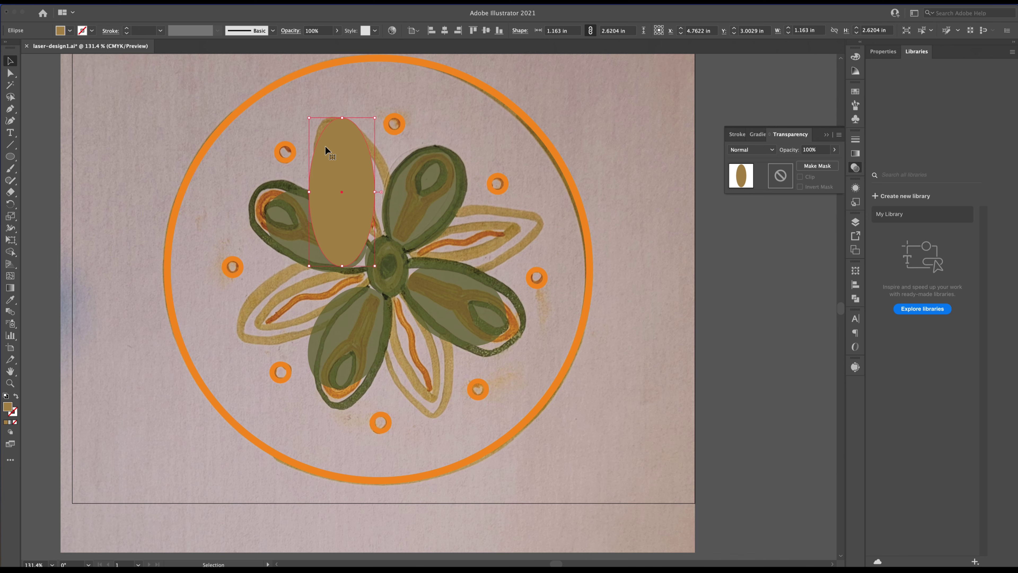
Rotate the tan ellipse counterclockwise and move it to match the slant and position of the upper tan petal
drag(377, 115, 332, 99)
drag(331, 191, 349, 176)
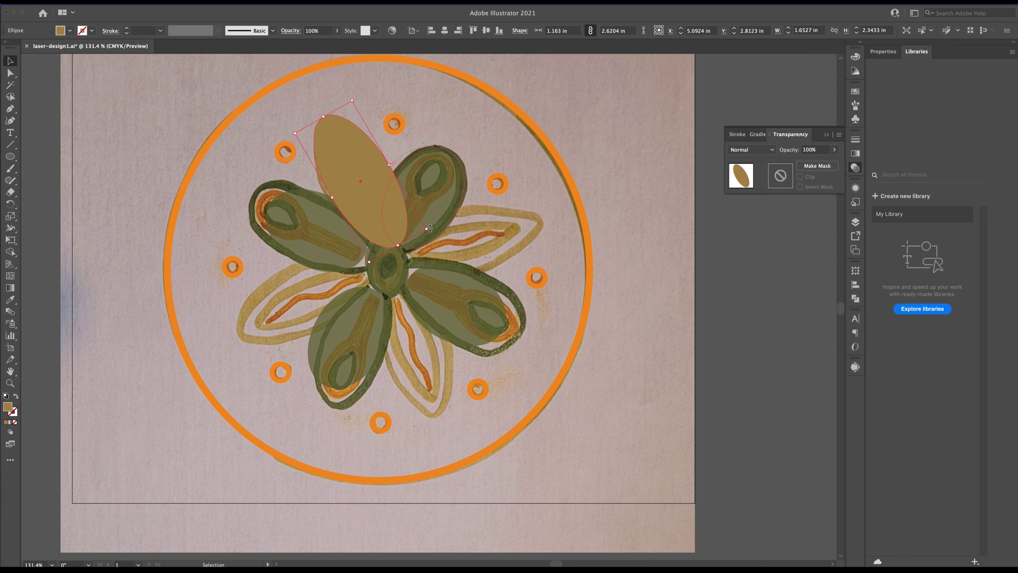
mouse_move(430, 228)
mouse_down()
mouse_move(437, 243)
mouse_move(423, 242)
mouse_up()
drag(360, 184, 354, 186)
Set the tan ellipse's opacity to 58% and nudge it into line with the sketched petal
click(834, 149)
drag(835, 161, 816, 162)
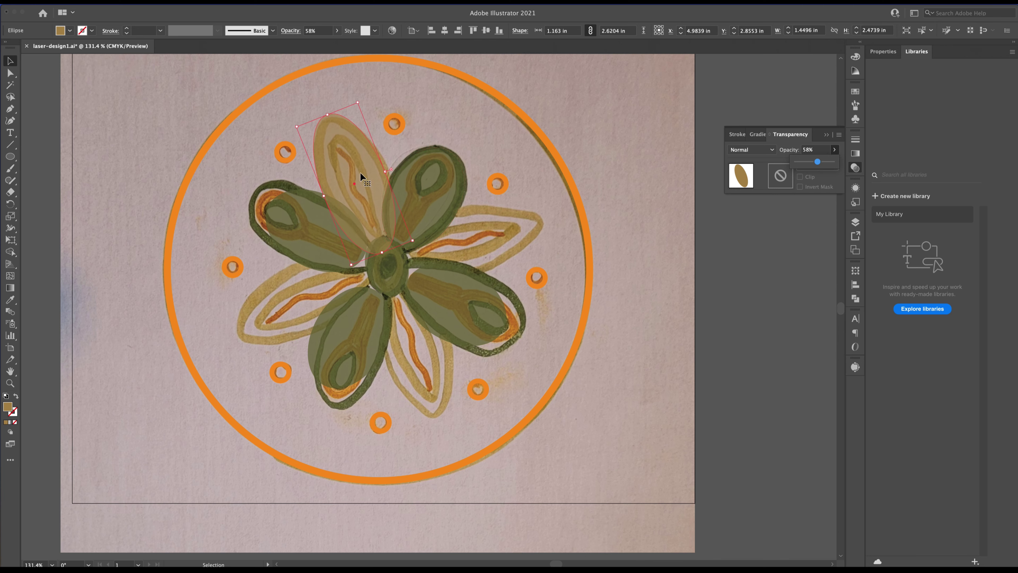
drag(360, 172, 362, 171)
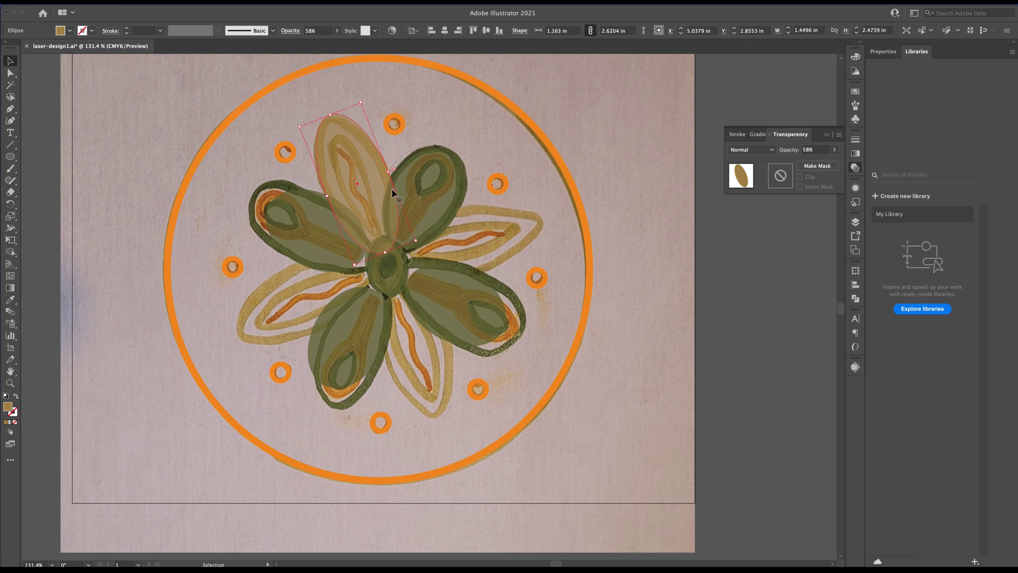
Duplicate the tan petal ellipse onto the opposite sketched petal below the flower's centre
click(311, 240)
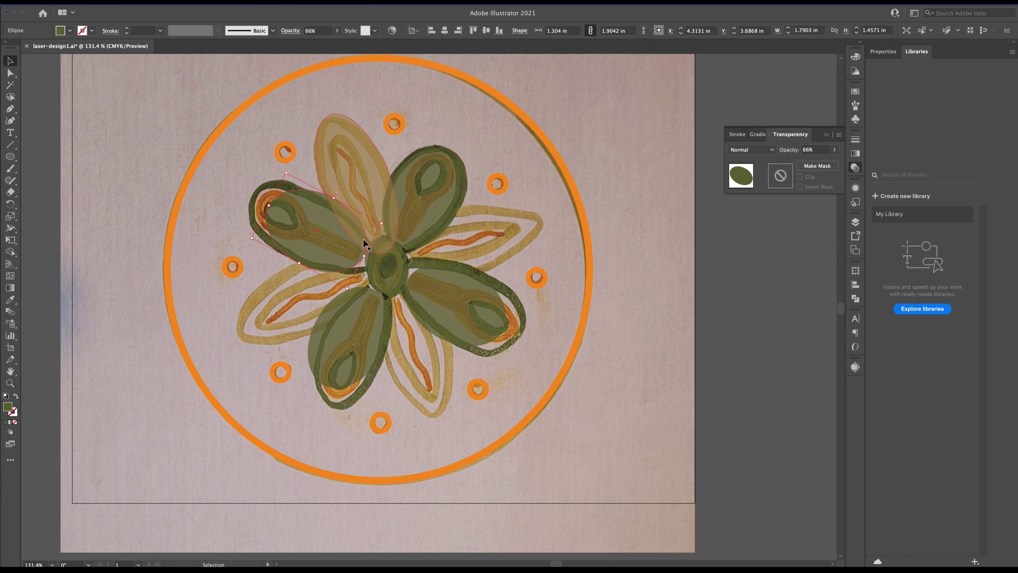
click(408, 207)
click(352, 165)
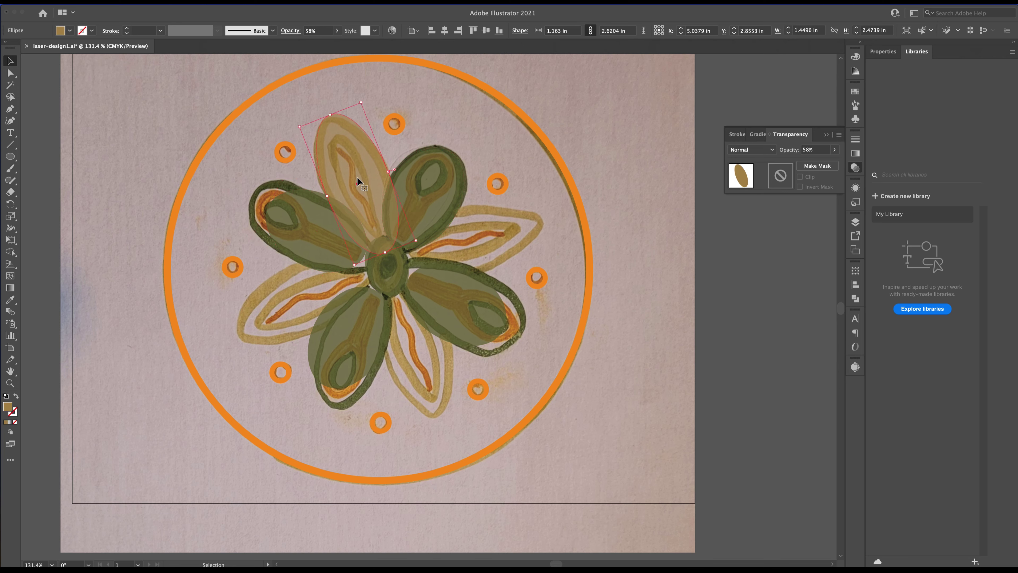
drag(357, 177, 427, 351)
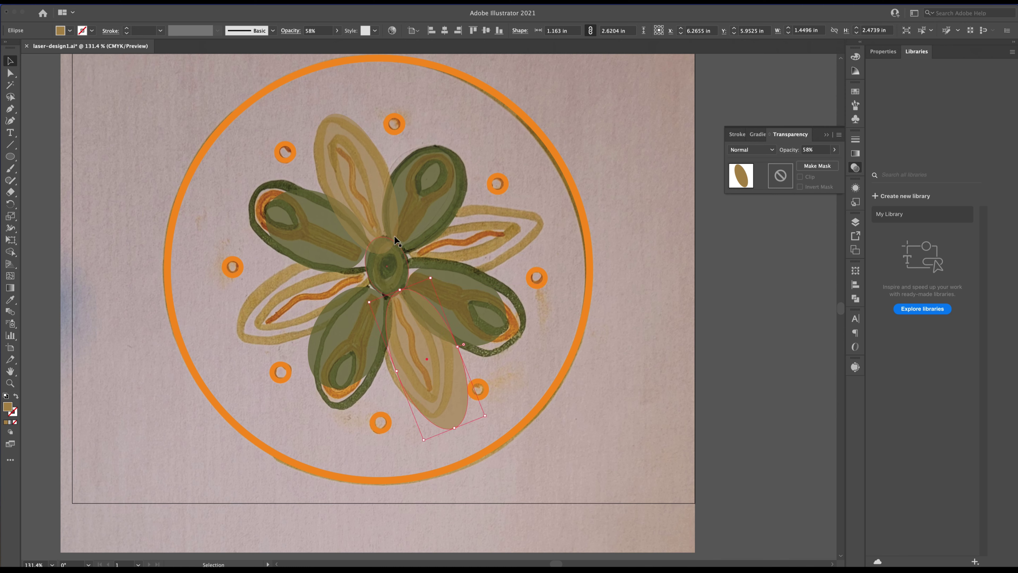
Duplicate the upper and lower tan petals as a pair, rotating and nudging the copies onto the two side tan petals
shift+click(363, 172)
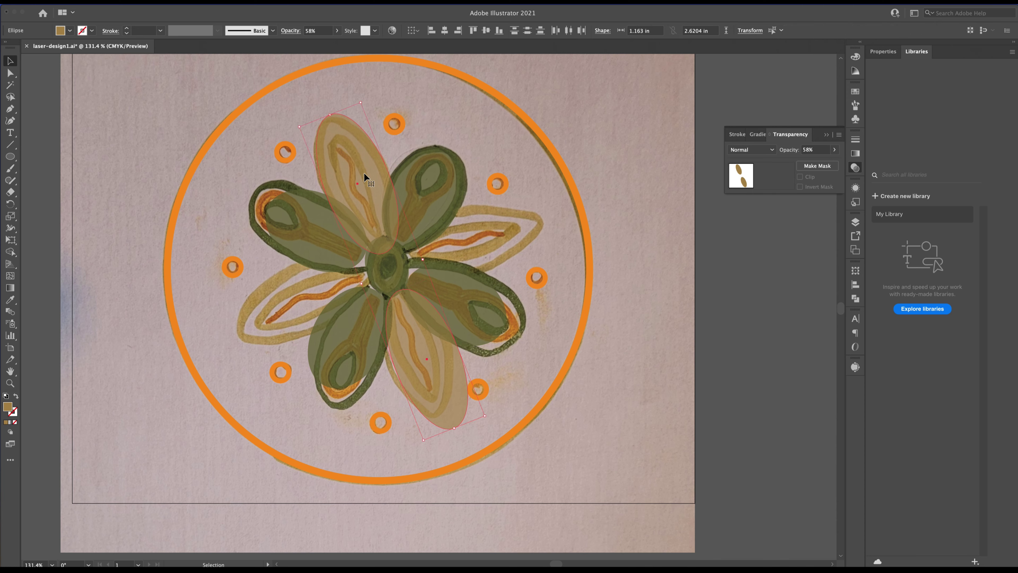
key(ctrl+d)
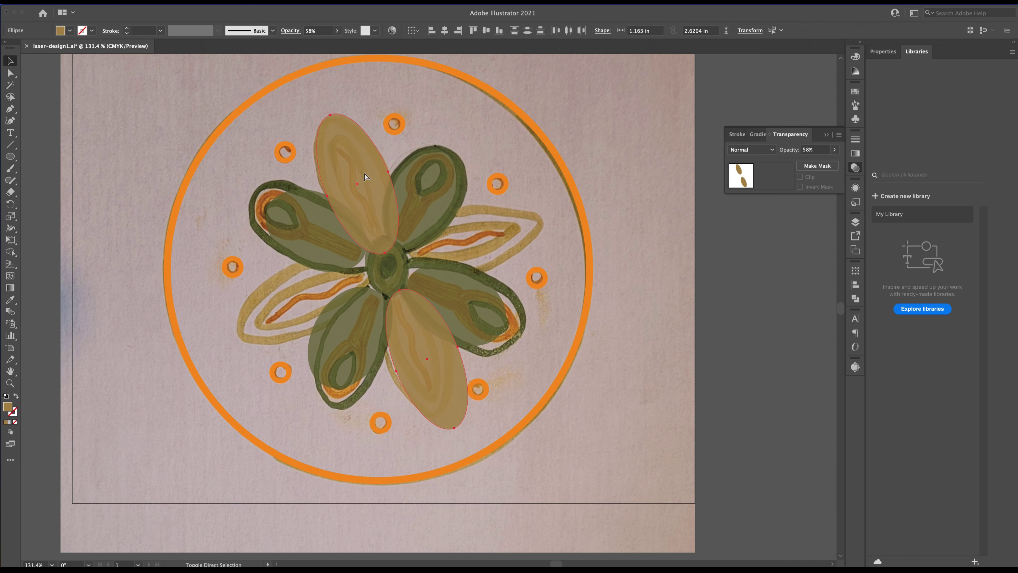
drag(490, 418, 525, 197)
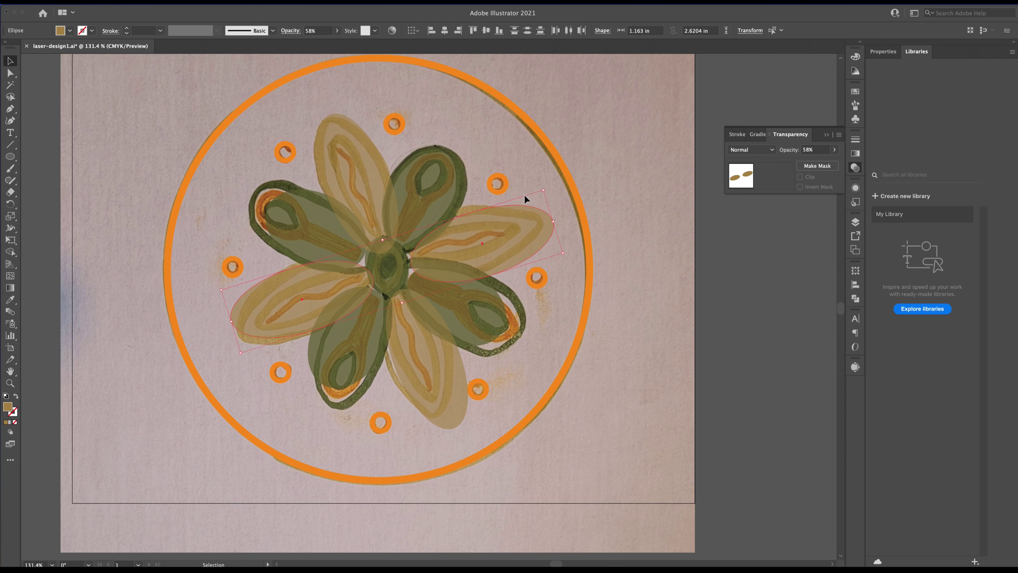
drag(473, 257, 469, 255)
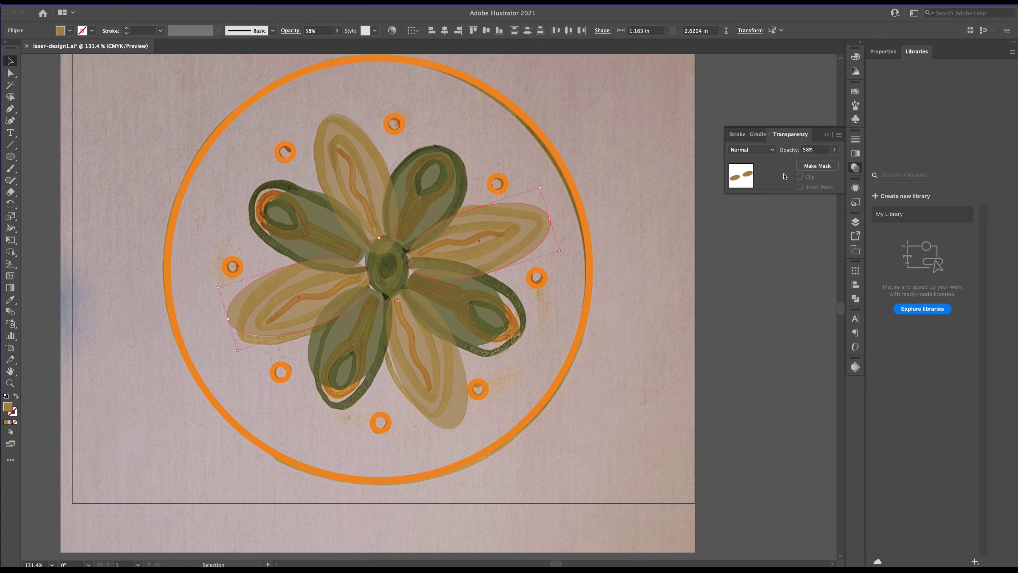
Hide Layer 1, and slightly rotate and shift the upper and lower tan petals together to even out the flower's spacing
click(855, 221)
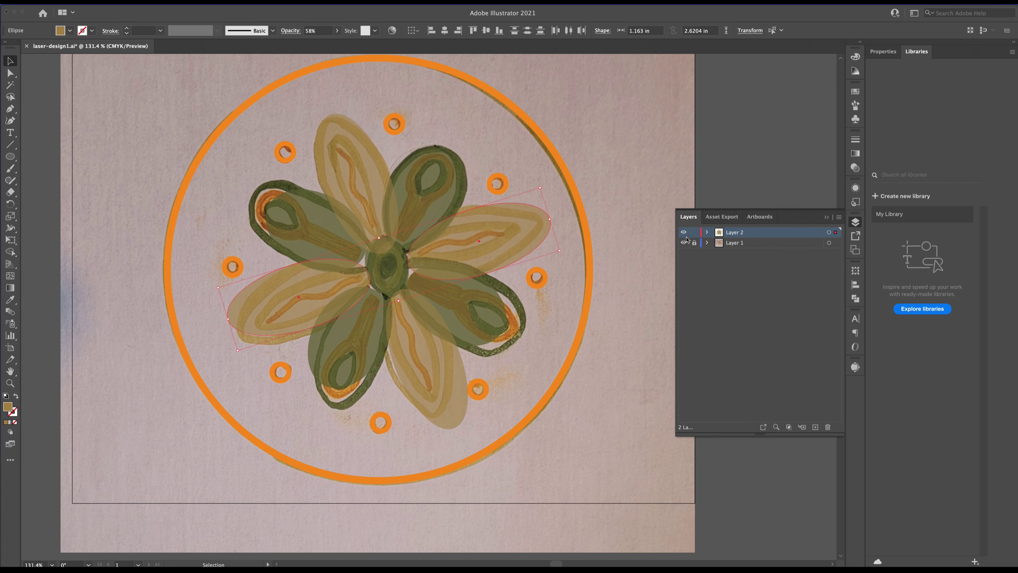
click(684, 242)
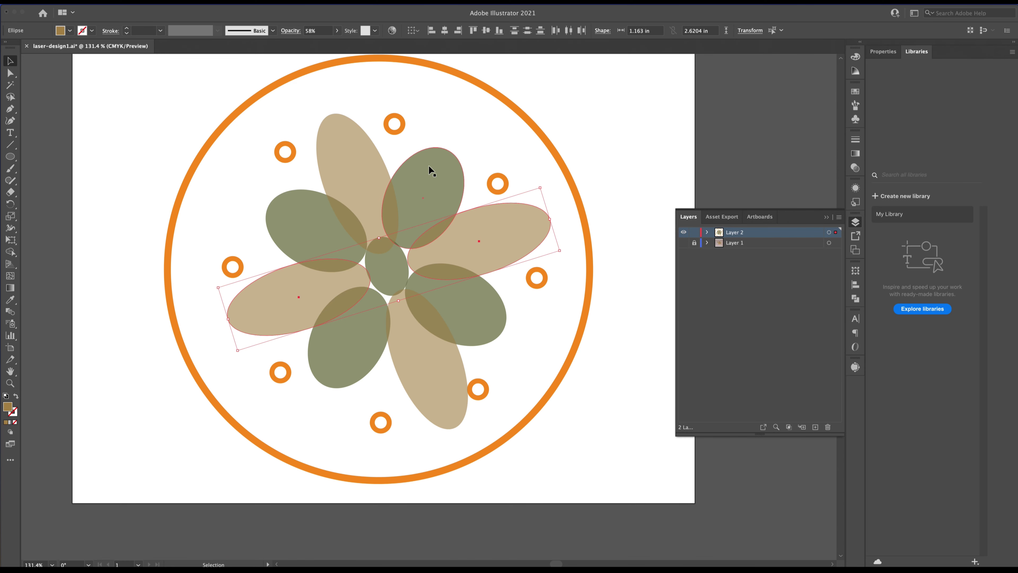
click(414, 375)
shift+click(354, 160)
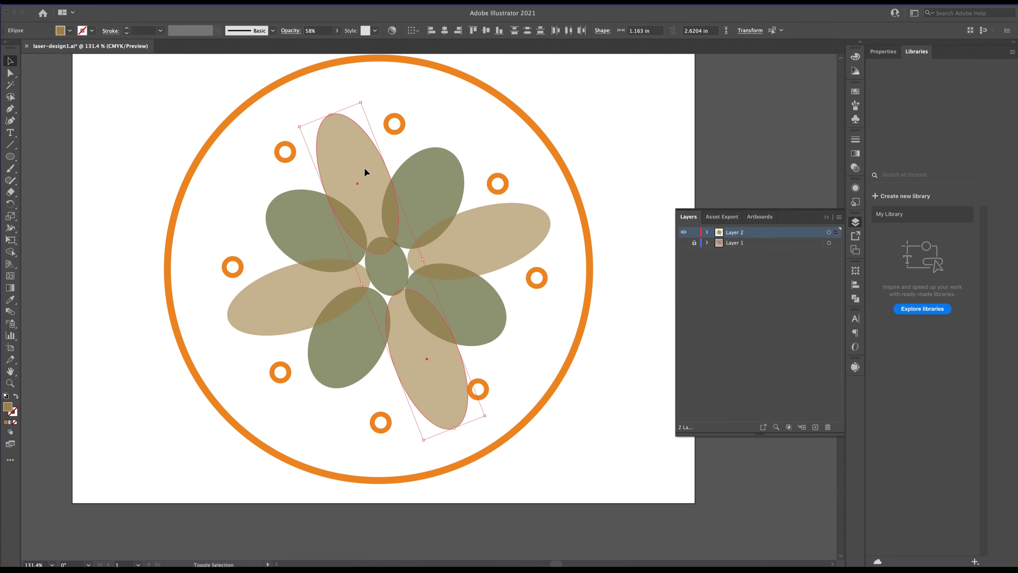
drag(489, 416, 482, 428)
drag(419, 375, 415, 379)
Show the sketch on Layer 1 again
click(483, 245)
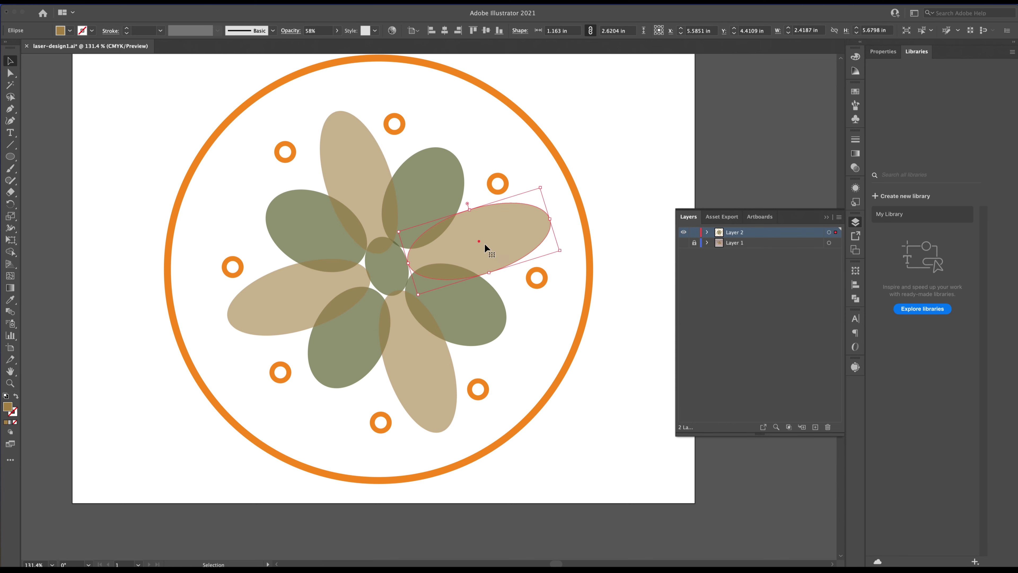
click(475, 318)
click(565, 357)
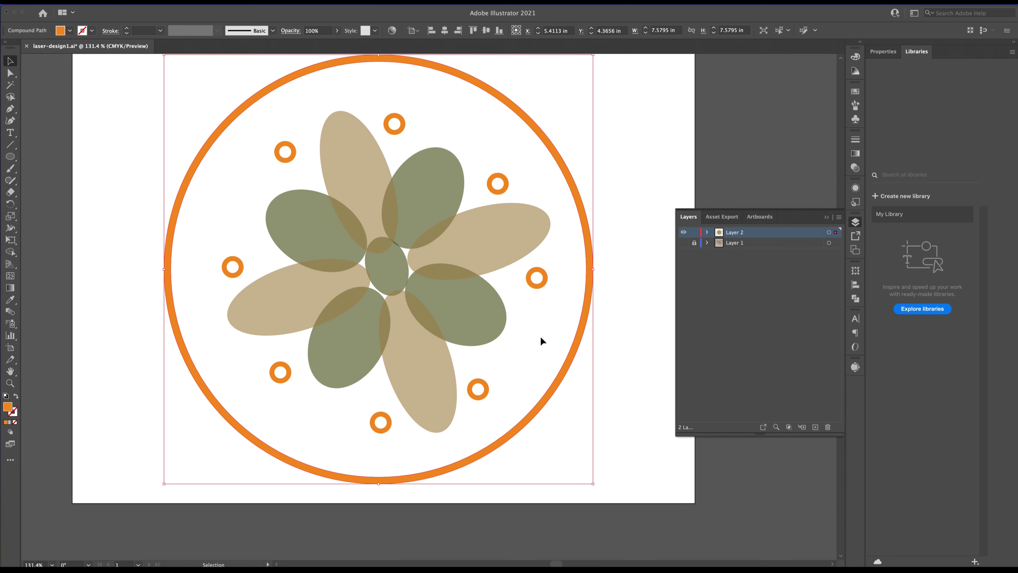
click(684, 243)
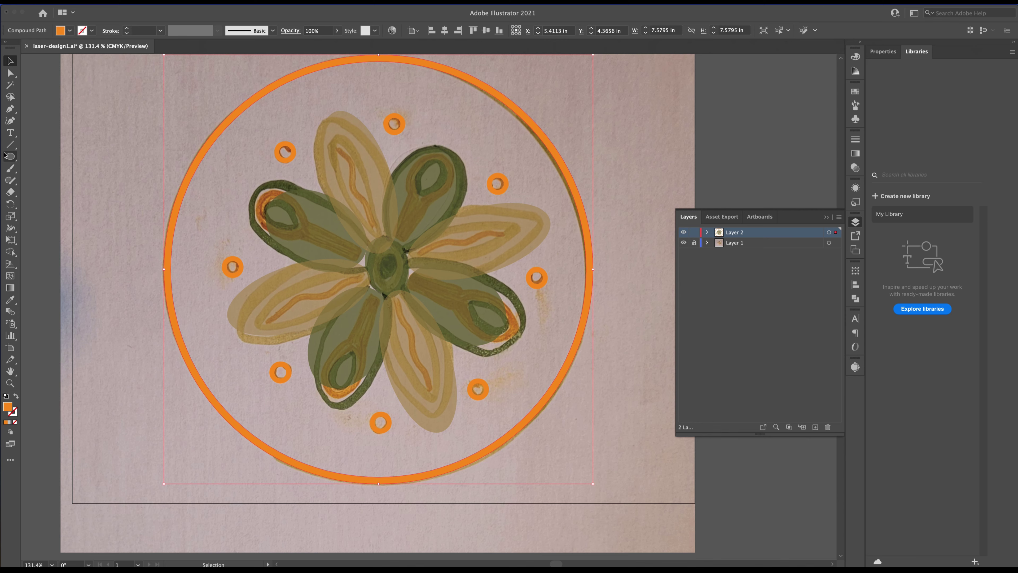
Add a smaller copy of the centre oval inside it, about 0.33 by 0.47 in, and fill it with dark green
click(401, 280)
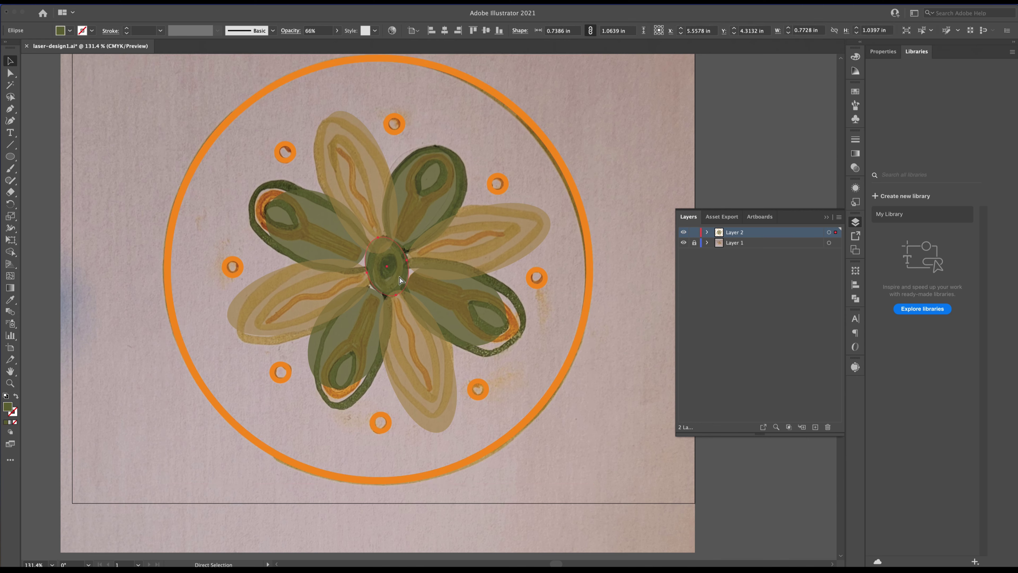
key(ctrl+shift+bracketright)
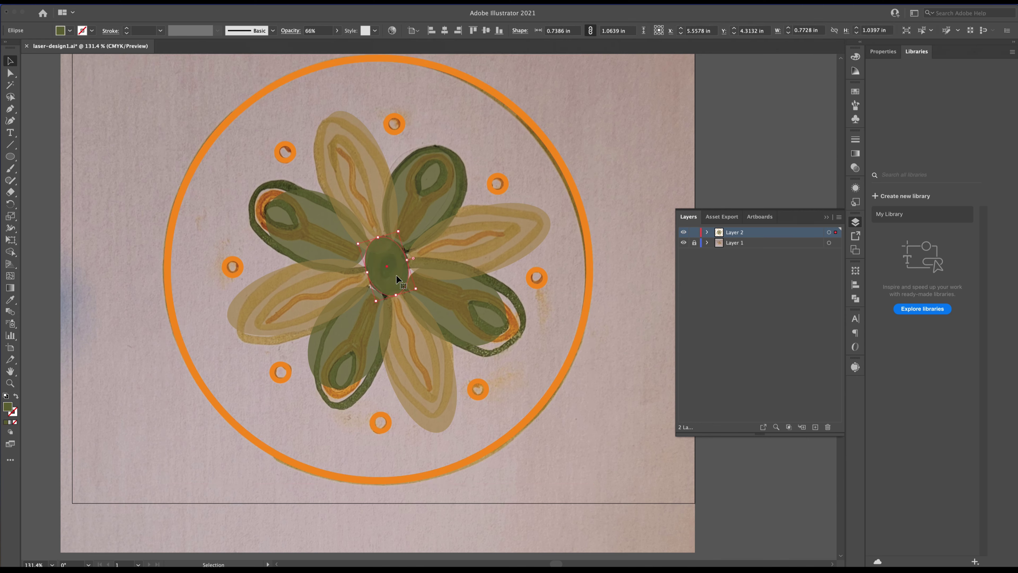
drag(398, 233, 397, 251)
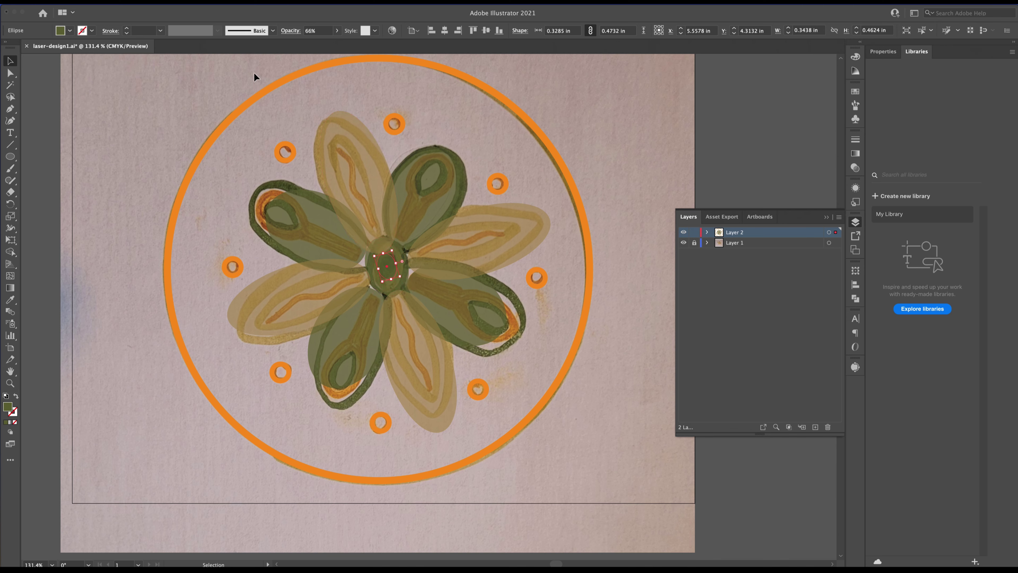
click(61, 31)
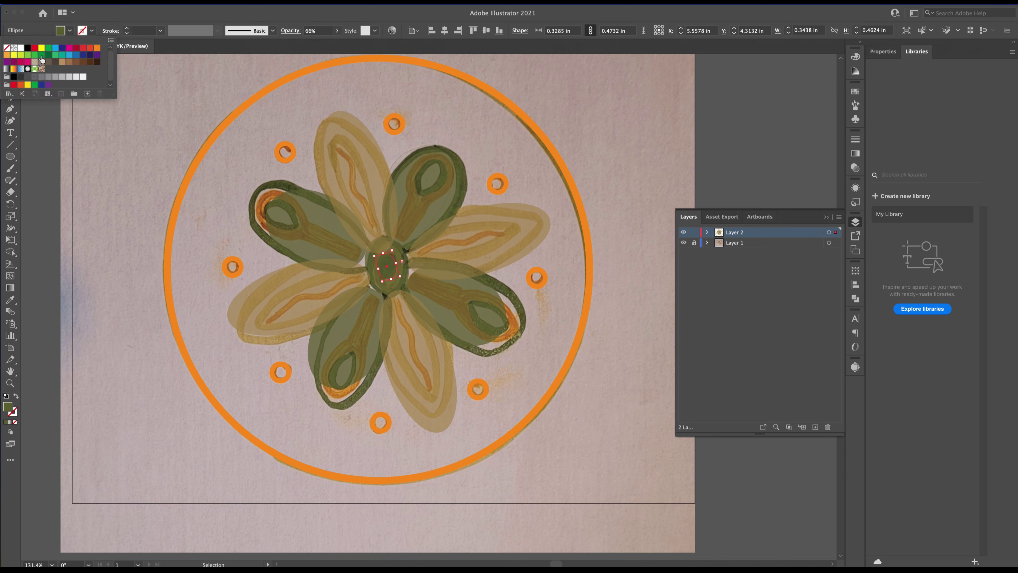
click(51, 55)
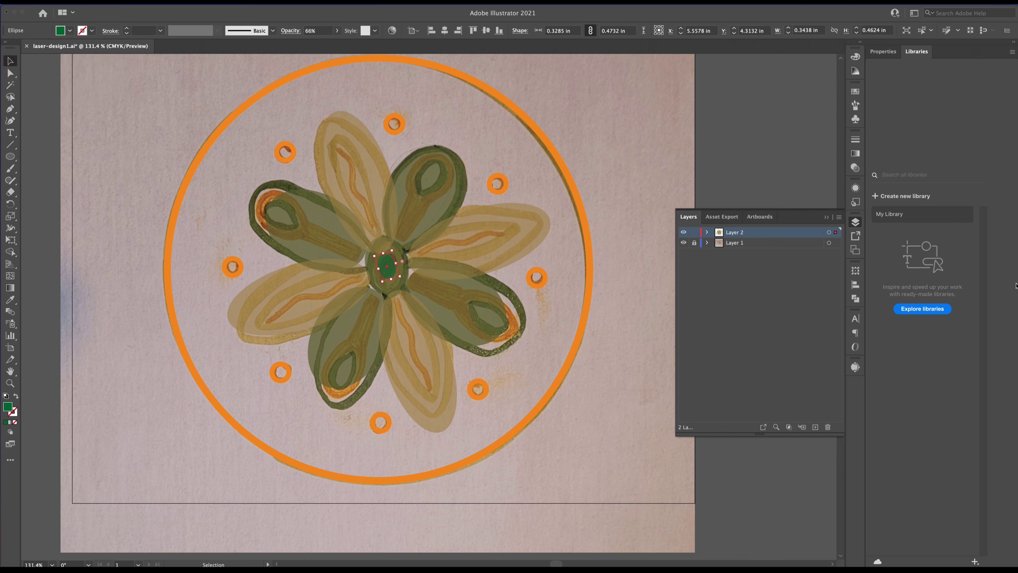
Set the small green centre oval's opacity to 100% and deselect it
click(855, 167)
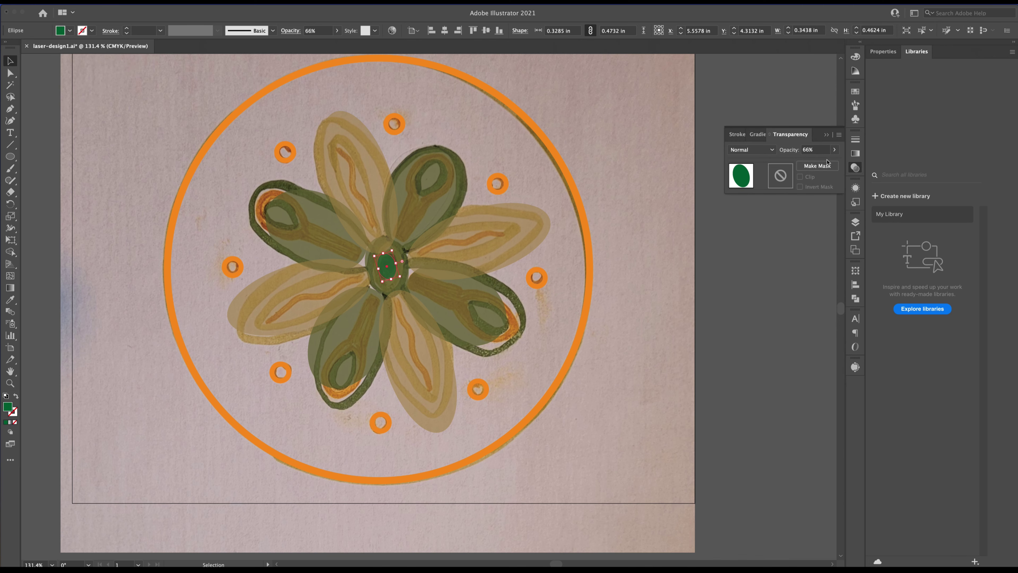
click(835, 150)
drag(819, 162, 834, 161)
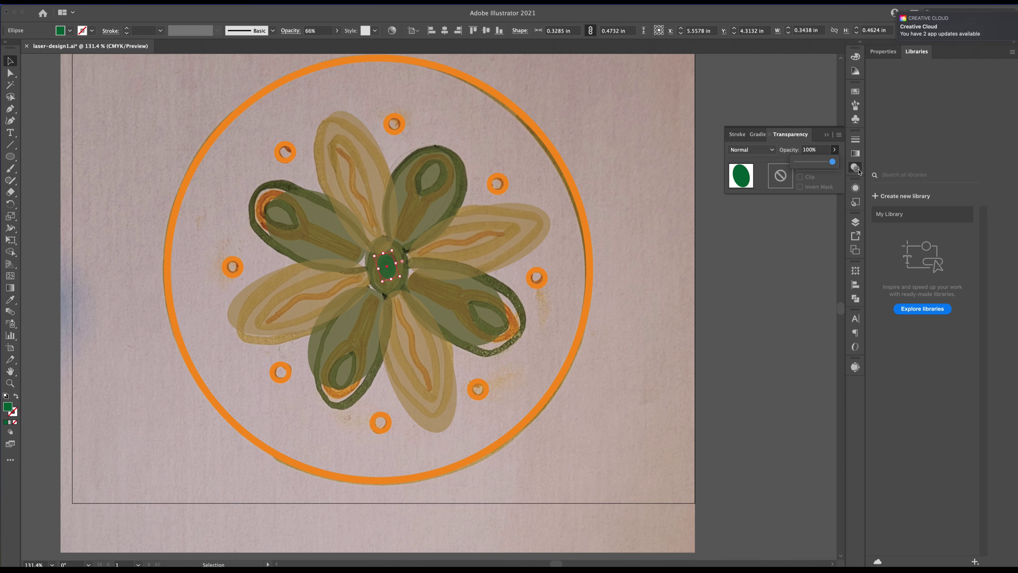
click(569, 154)
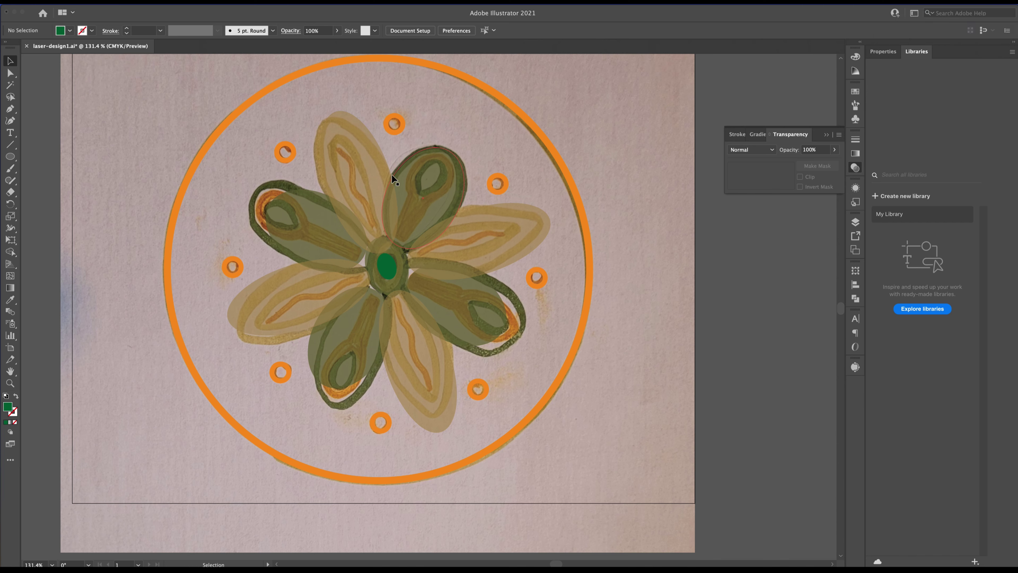
click(364, 181)
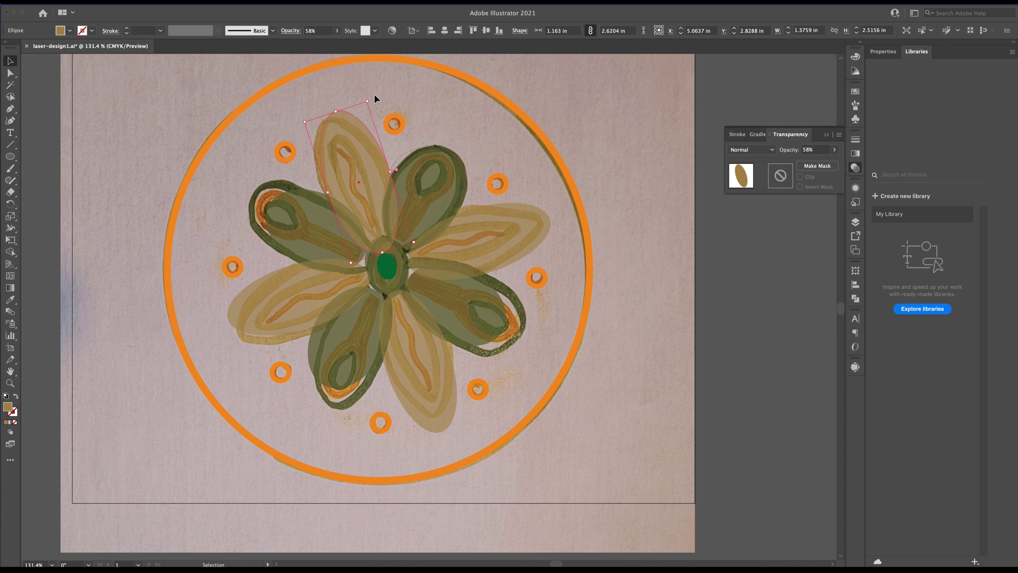
shift+click(410, 356)
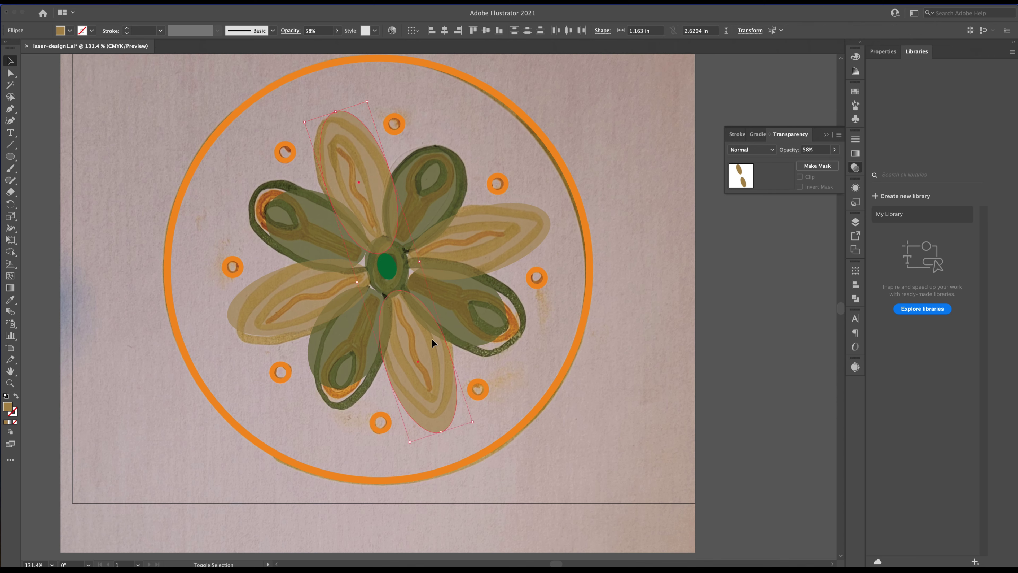
shift+click(470, 253)
shift+click(296, 303)
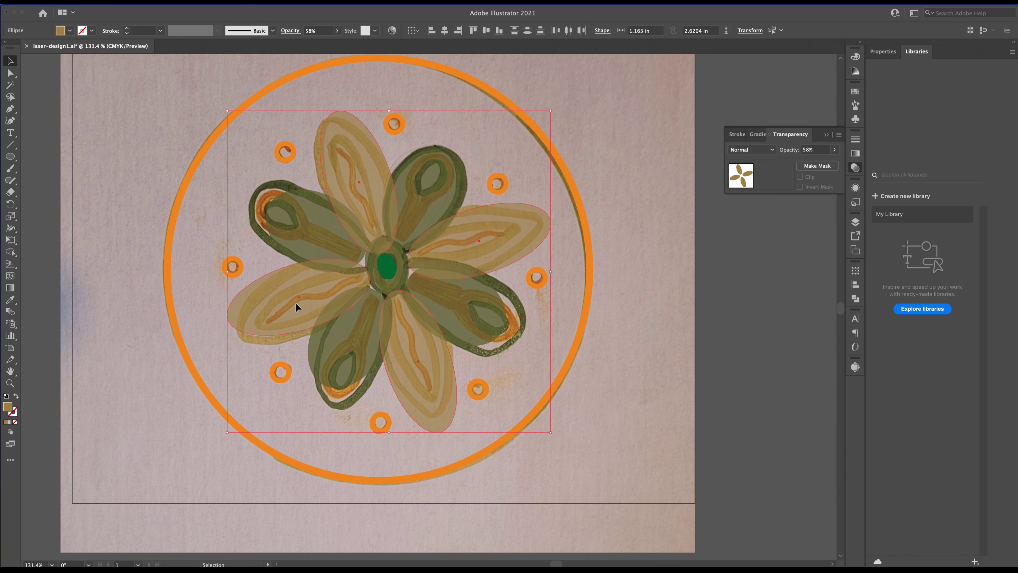
key(a)
key(v)
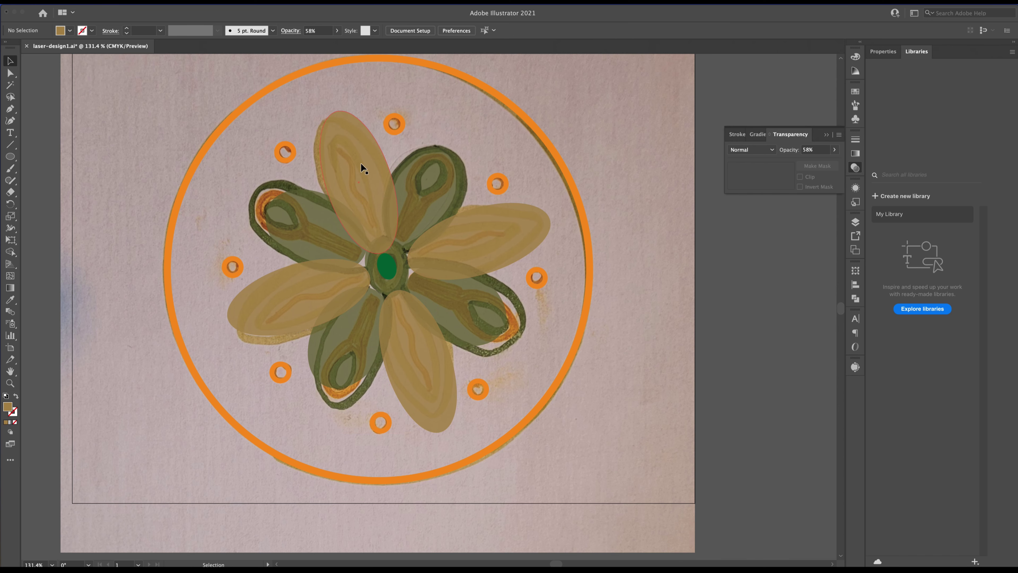
key(a)
key(super+z)
key(super+z)
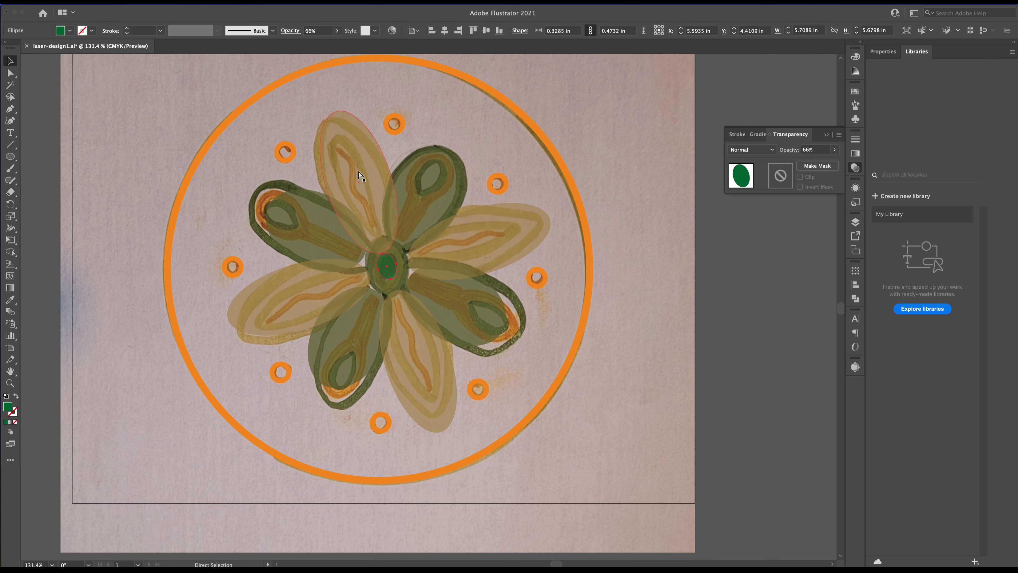
Add a smaller copy, about 0.92 by 2.08 in, inside the upper tan petal and set its opacity to 100%
click(358, 172)
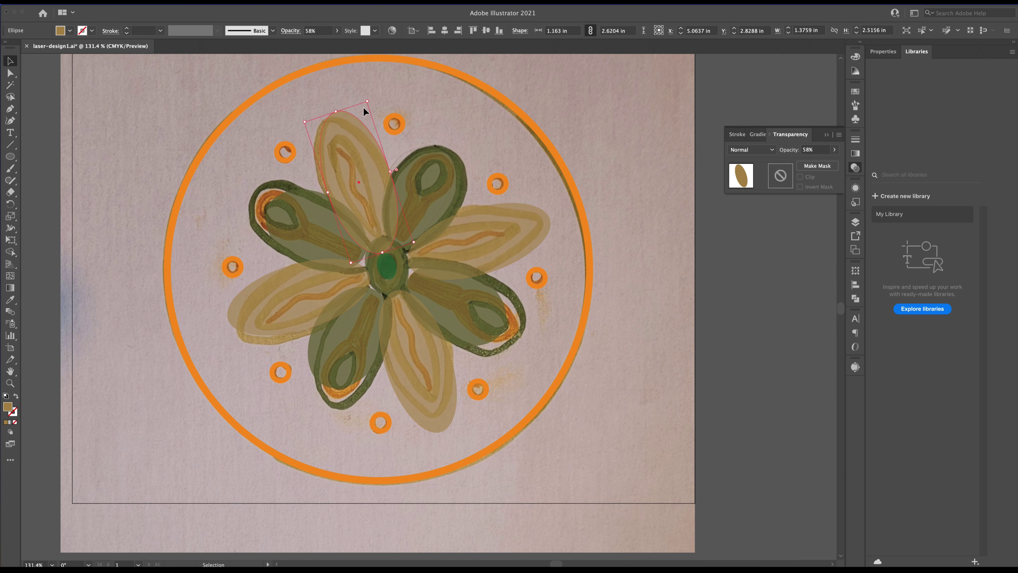
key(super+shift+bracketright)
drag(368, 103, 366, 117)
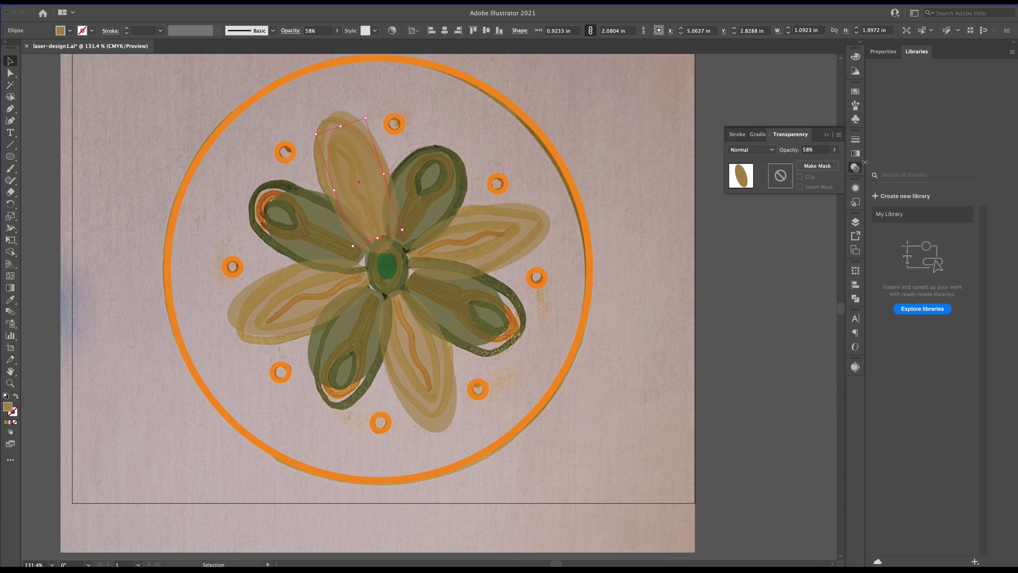
click(834, 149)
drag(817, 162, 845, 169)
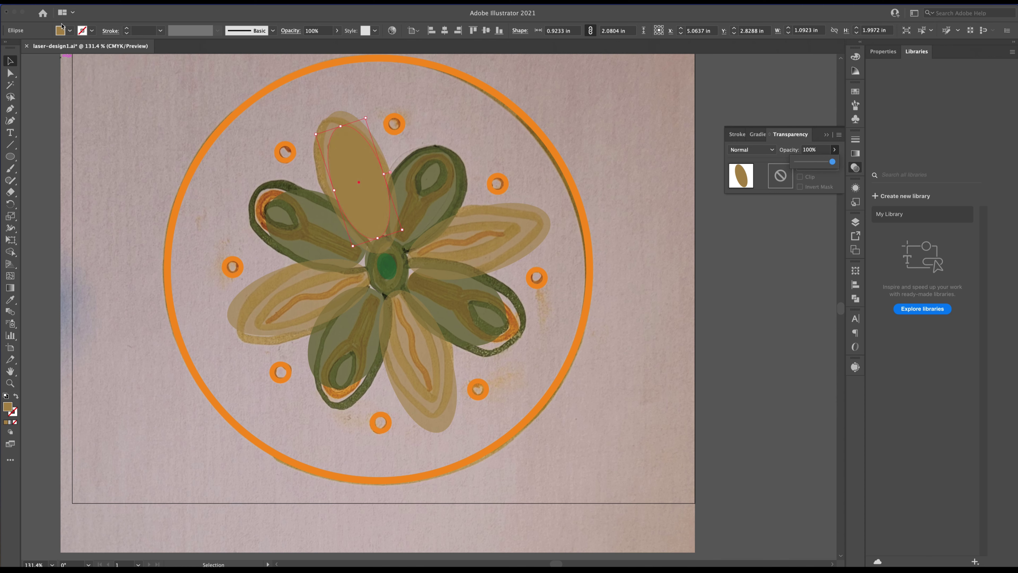
Fill the inner ellipse of the upper tan petal with light beige and stretch it to about 2.28 in long
click(70, 31)
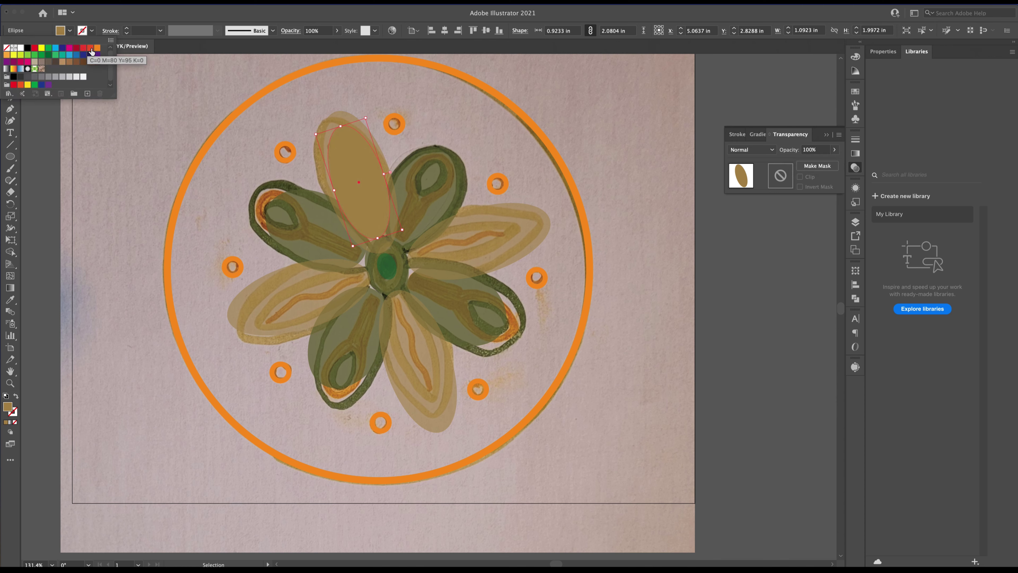
click(35, 62)
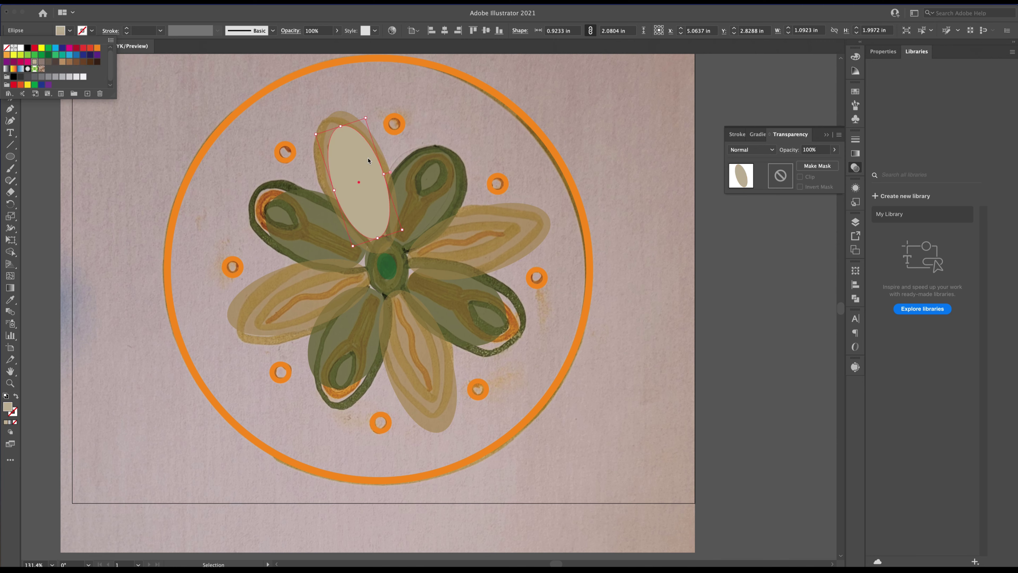
click(341, 128)
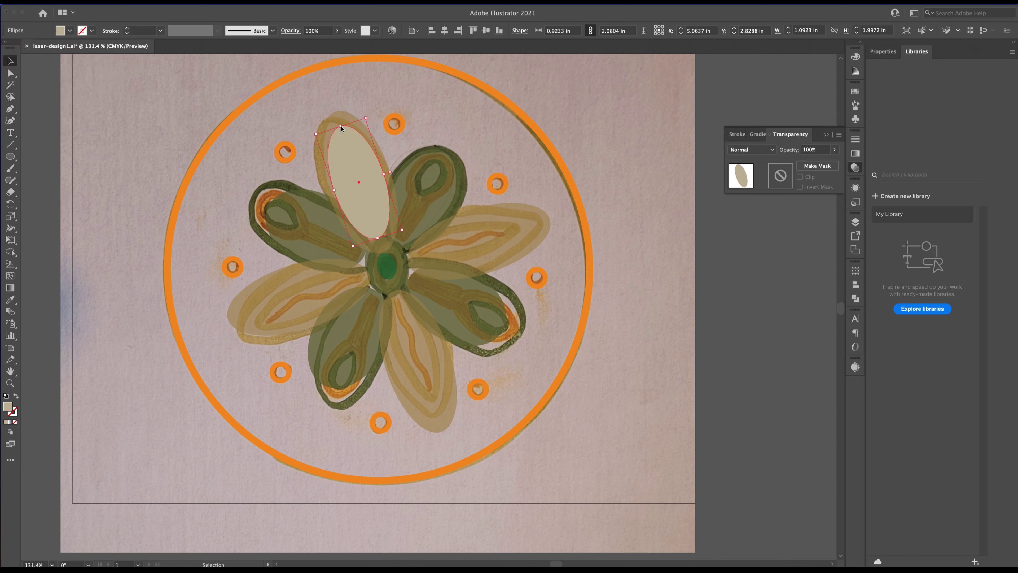
drag(342, 127, 341, 121)
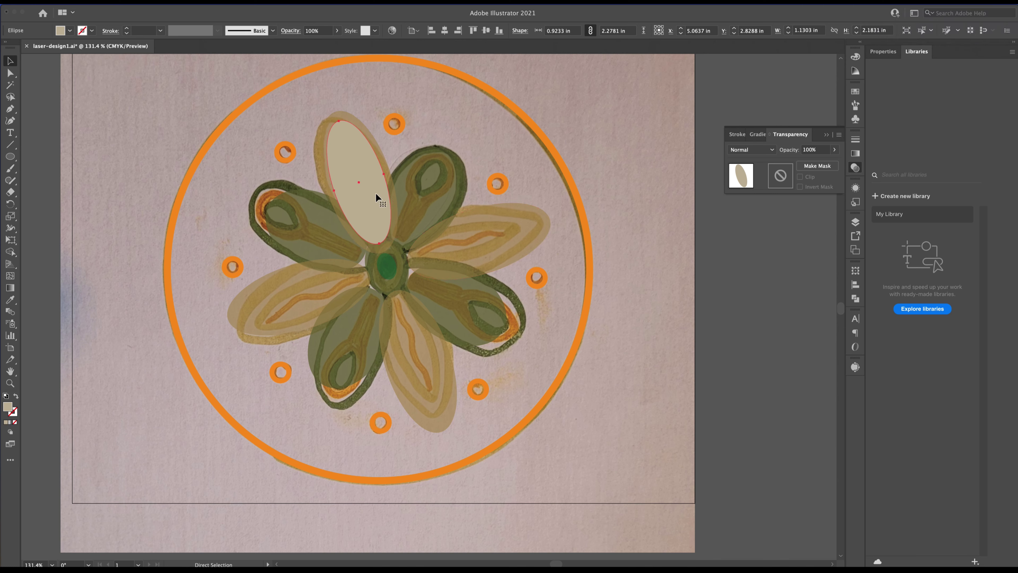
Set the beige ellipse's opacity to 46% and add a smaller copy inside it, about 0.59 by 1.46 in
click(834, 150)
drag(833, 161, 814, 162)
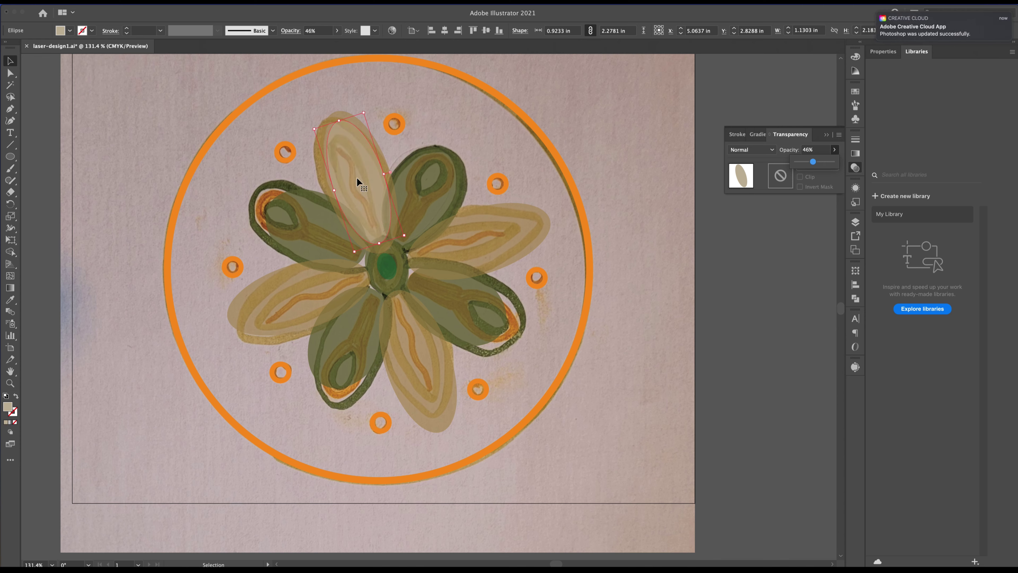
key(a)
key(v)
drag(363, 115, 362, 137)
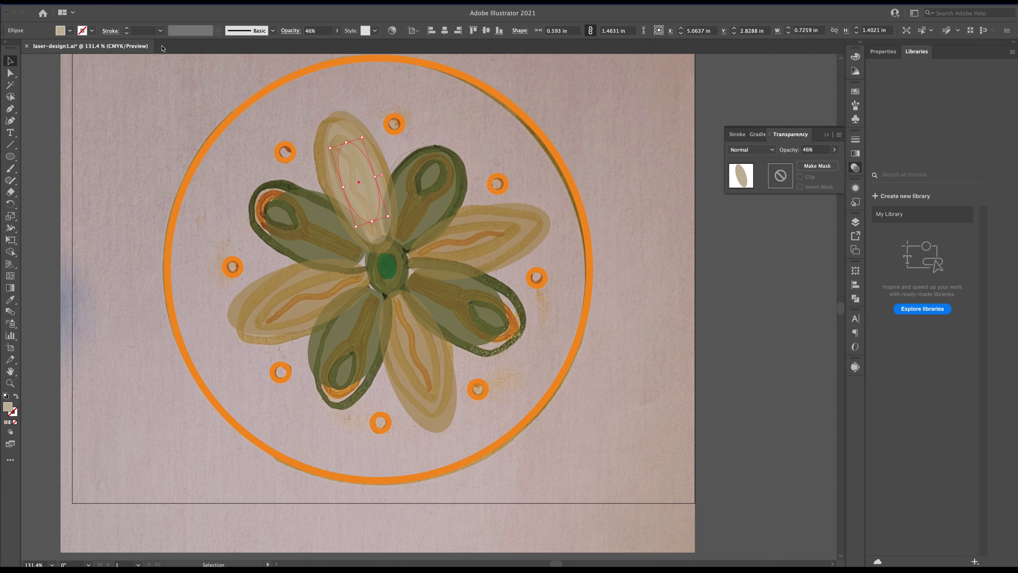
Fill the smallest ellipse inside the upper petal with red-orange
click(71, 32)
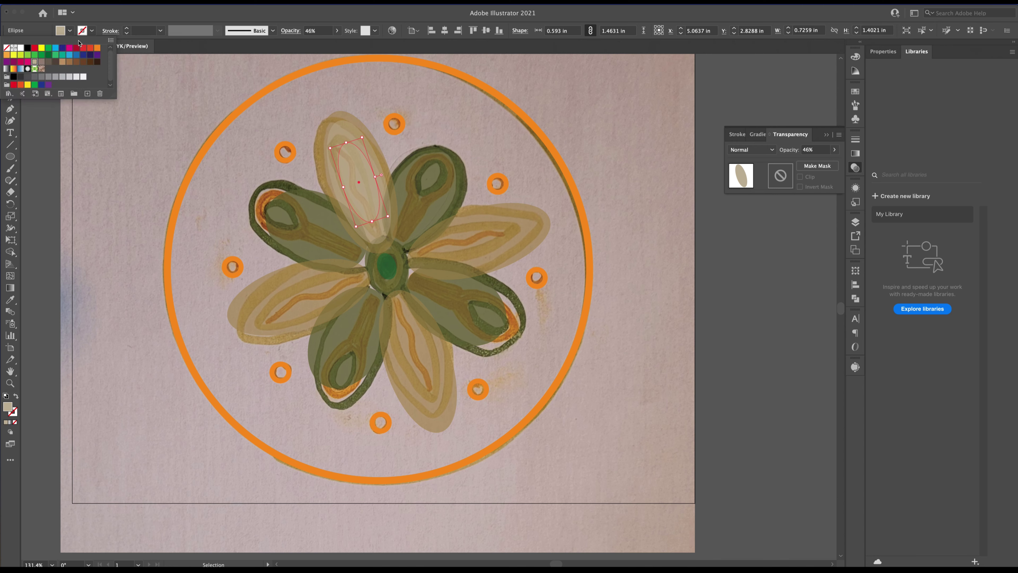
click(89, 48)
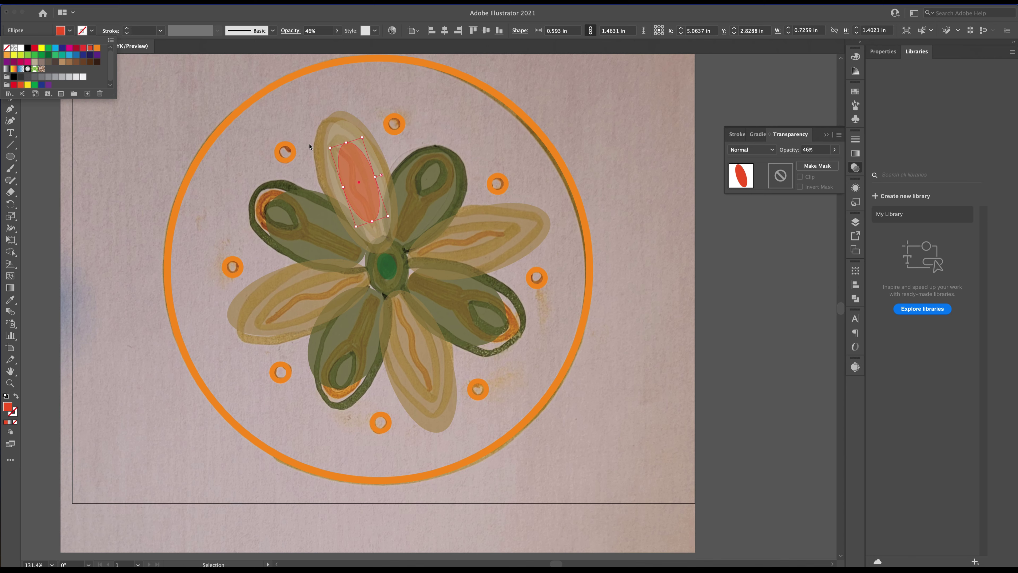
click(93, 193)
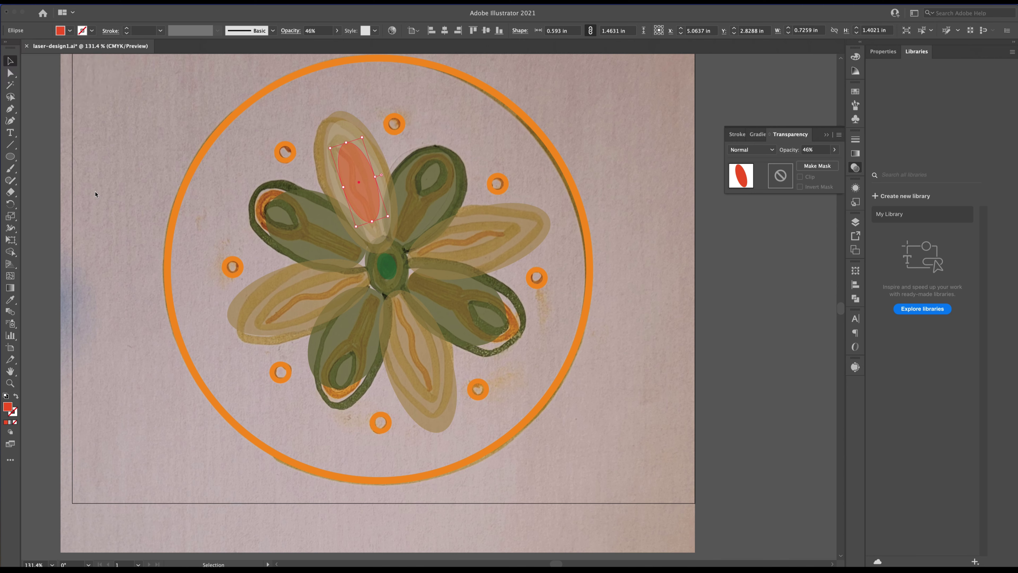
Draw a closed curved band with the Pen tool lengthwise across the red-orange ellipse, about 0.72 by 1.55 in
click(12, 122)
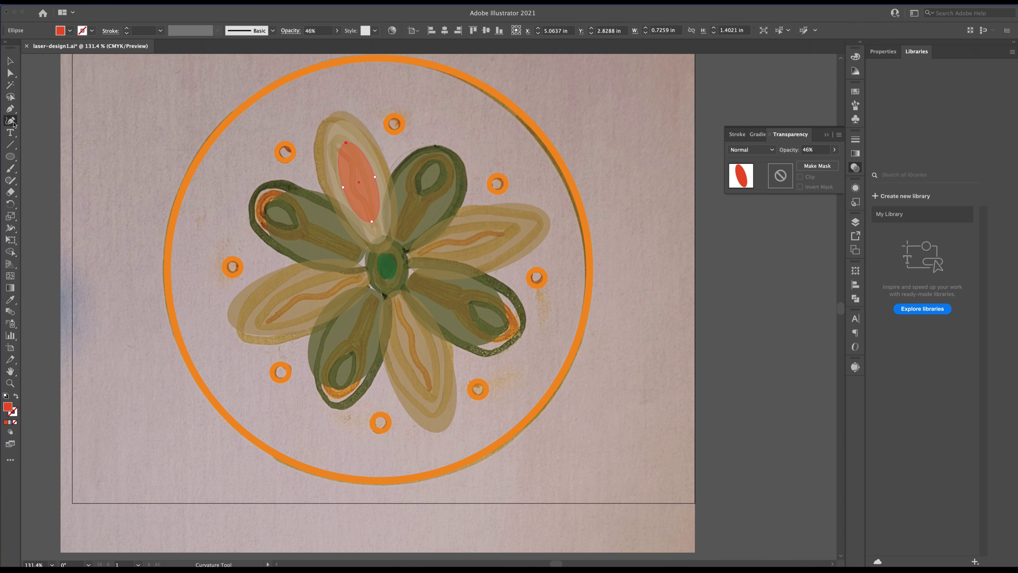
click(10, 108)
mouse_move(334, 149)
mouse_down()
mouse_move(363, 192)
mouse_move(365, 228)
mouse_move(372, 192)
mouse_move(356, 157)
mouse_up()
click(335, 149)
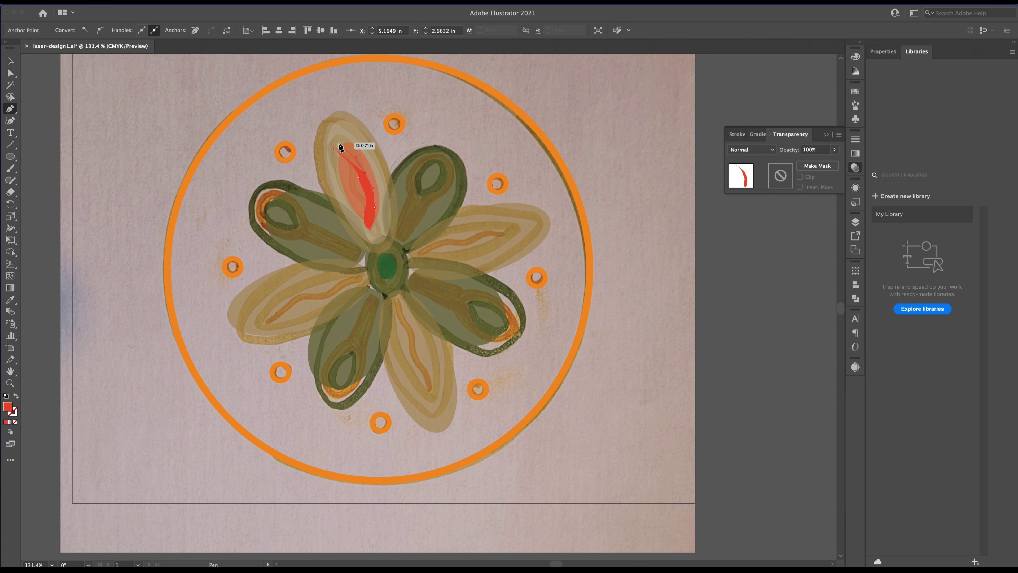
click(337, 141)
click(335, 150)
scroll(366, 216, up, 3)
scroll(366, 219, up, 3)
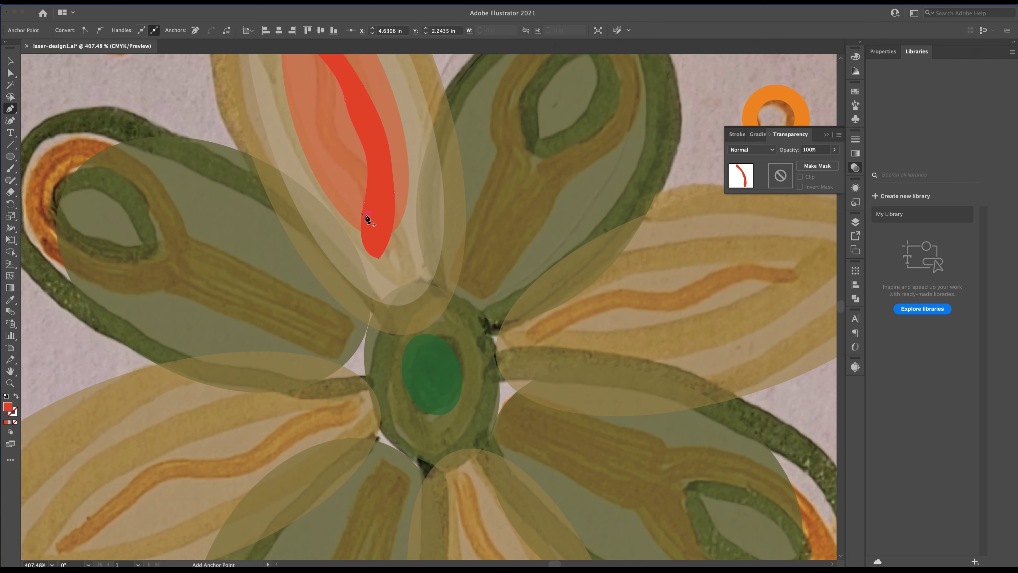
drag(375, 211, 367, 353)
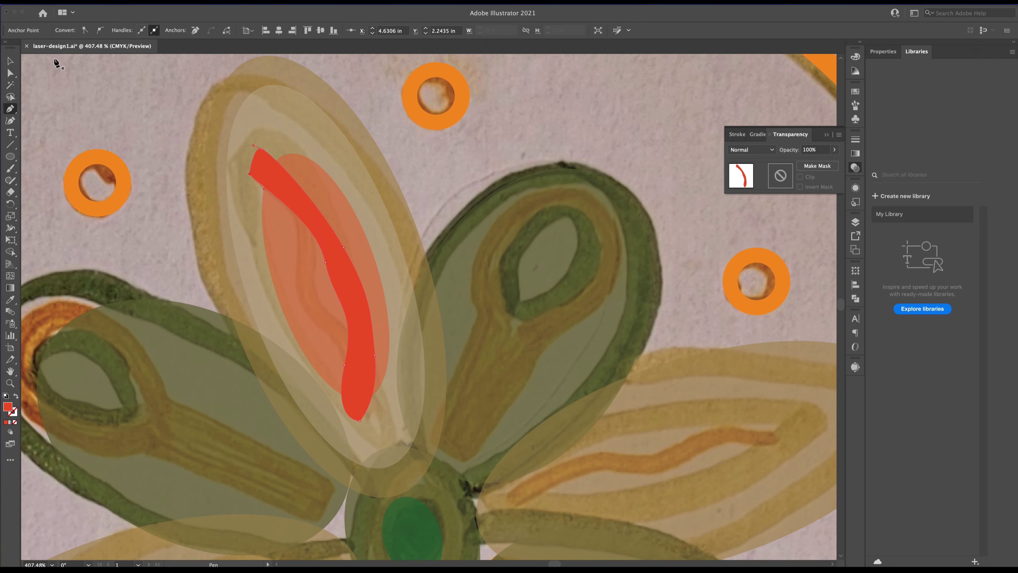
Smooth the left edge of the curved band by adjusting its anchor points and handles
click(10, 73)
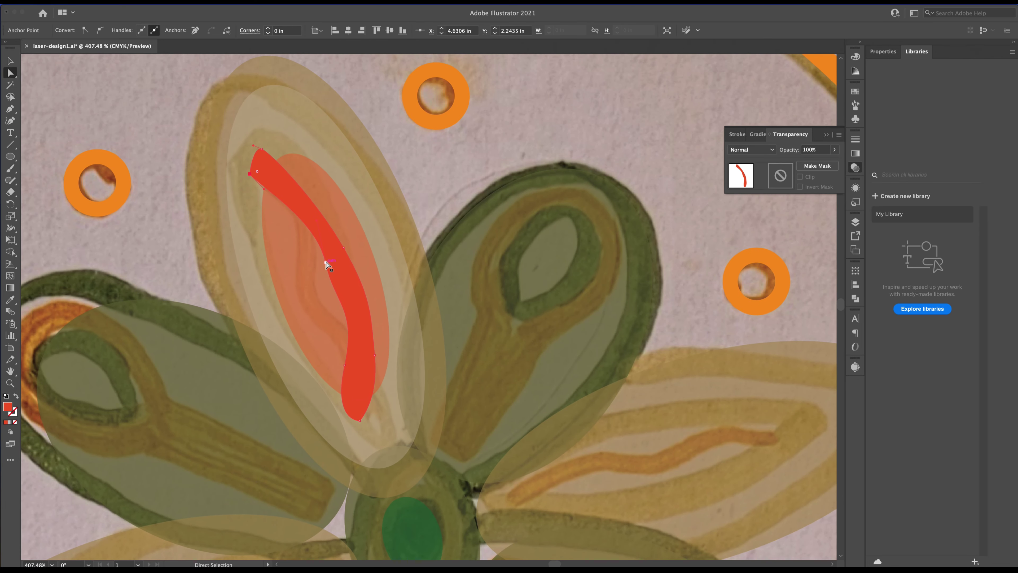
click(326, 262)
drag(335, 306, 348, 305)
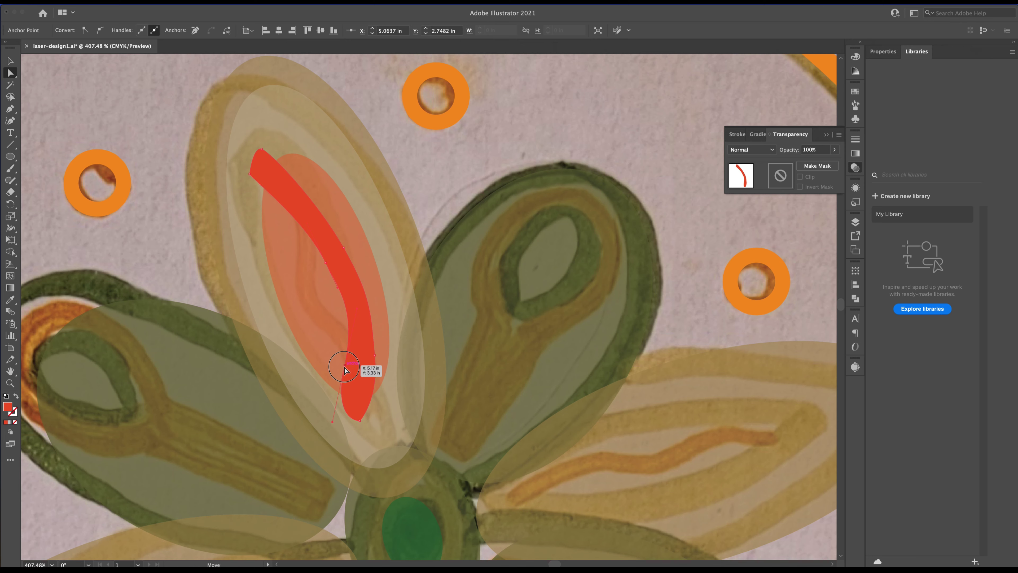
drag(345, 368, 340, 428)
Fill the curved band with dark purple so it contrasts with the red-orange ellipse
click(10, 60)
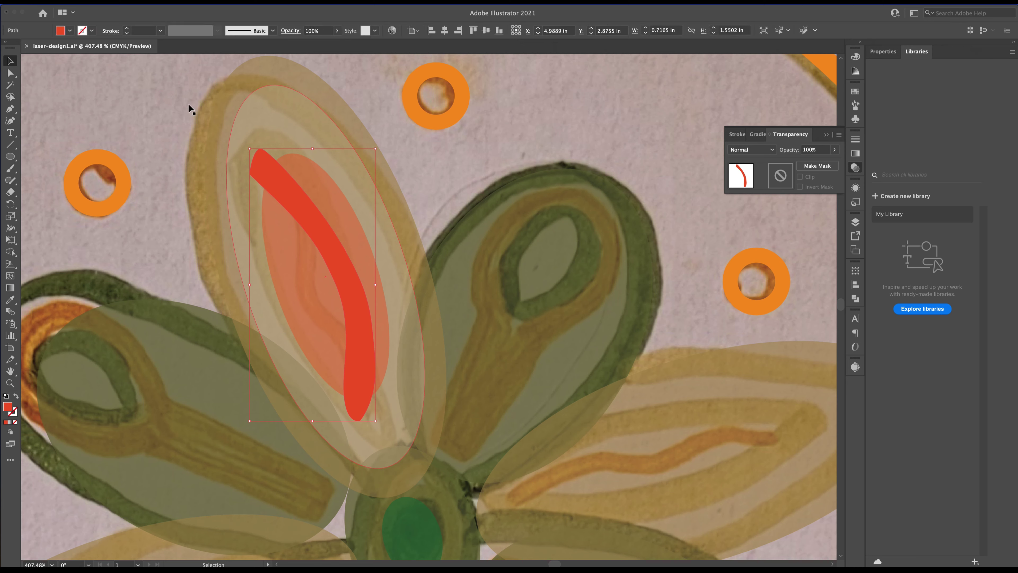
click(70, 31)
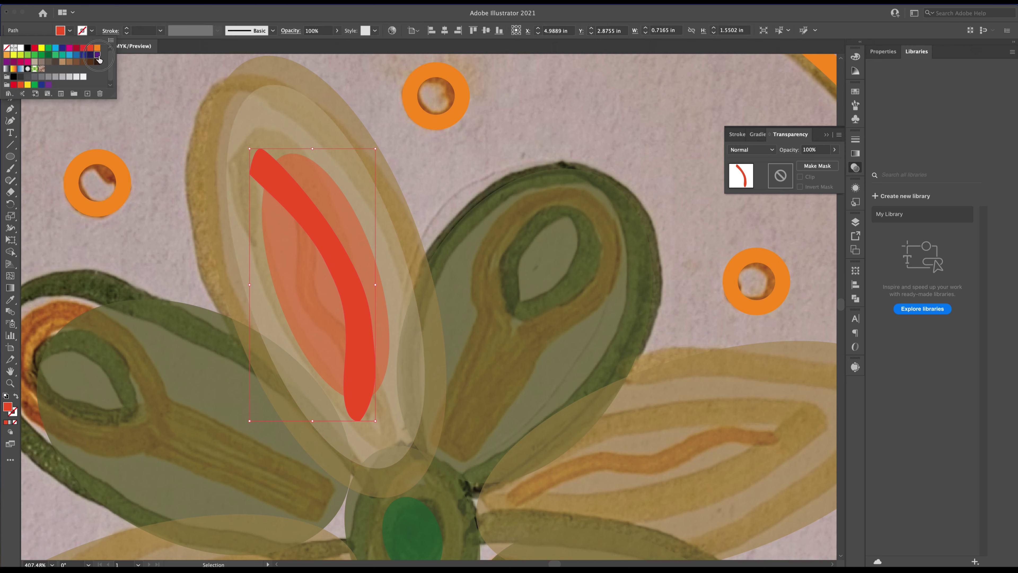
click(97, 54)
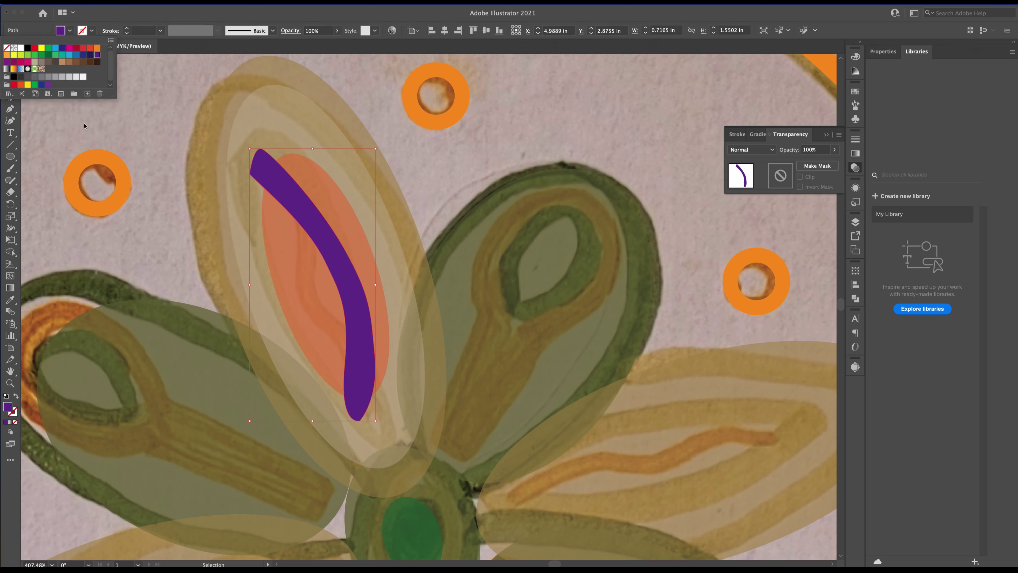
key(Escape)
Reshape the purple band's ends and sides by its anchor points, squaring the upper end and lengthening it to about 0.68 by 1.68 in
key(a)
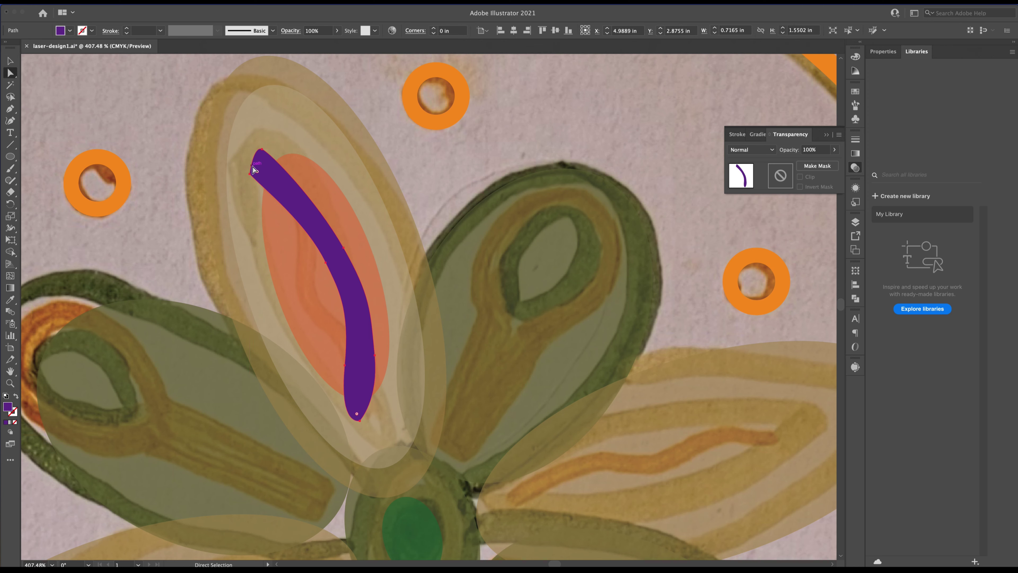
click(260, 151)
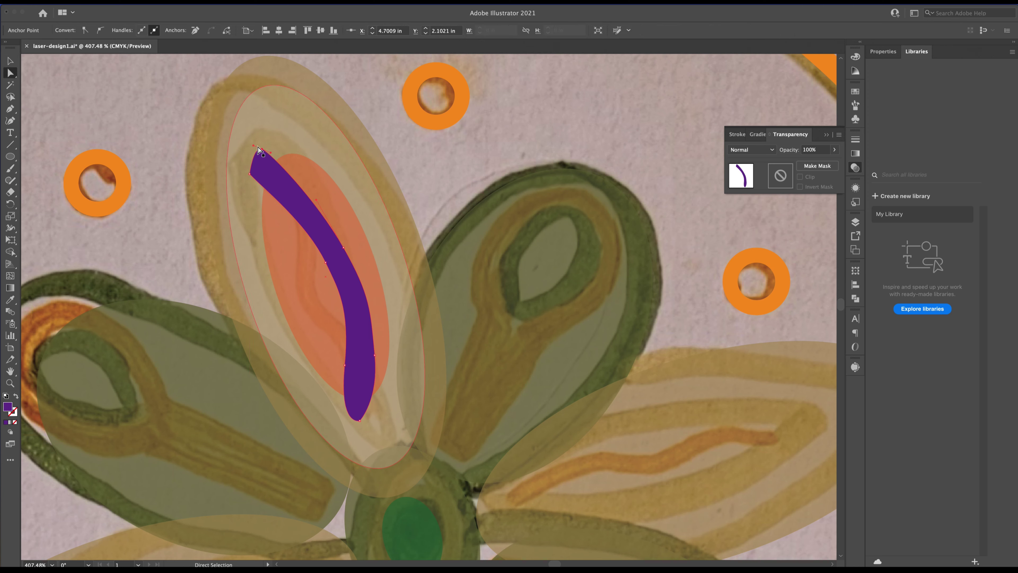
drag(259, 150, 257, 172)
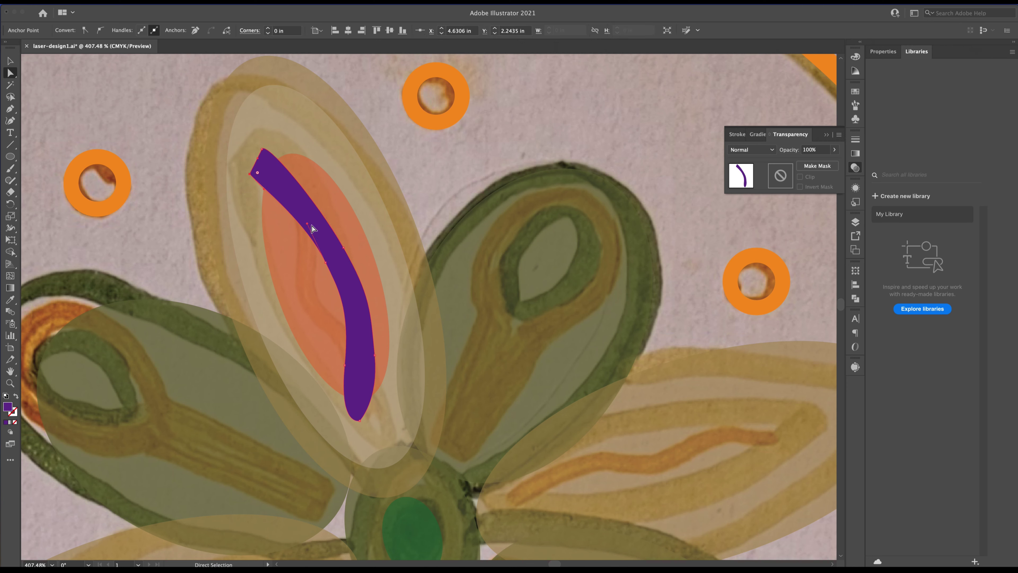
drag(307, 223, 305, 226)
click(360, 420)
drag(360, 420, 363, 441)
drag(379, 400, 354, 440)
drag(344, 364, 365, 363)
drag(362, 321, 368, 321)
drag(342, 247, 348, 248)
drag(348, 341, 343, 342)
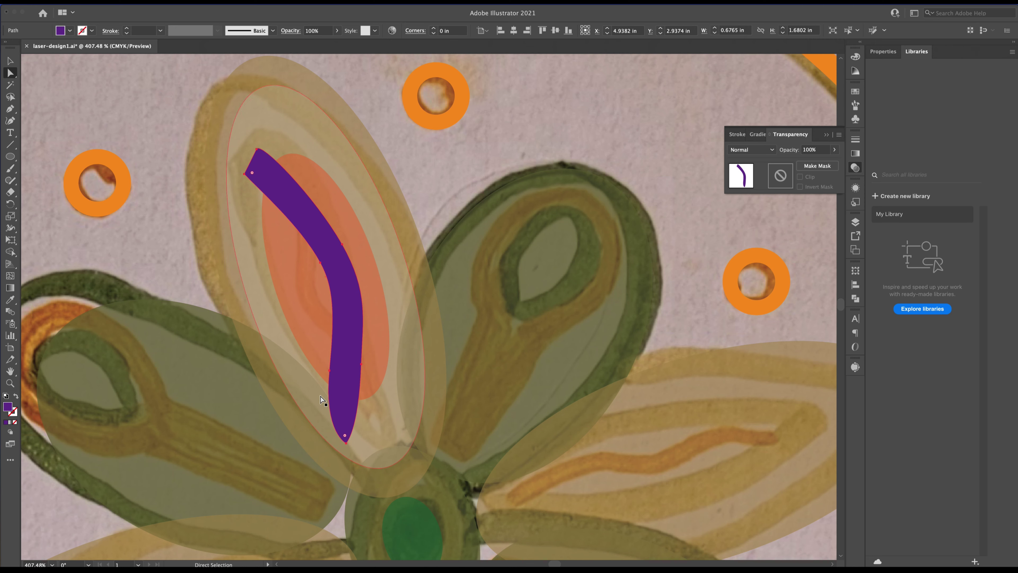
Subtract the purple band from the red-orange ellipse with Minus Front and deselect the result
click(10, 61)
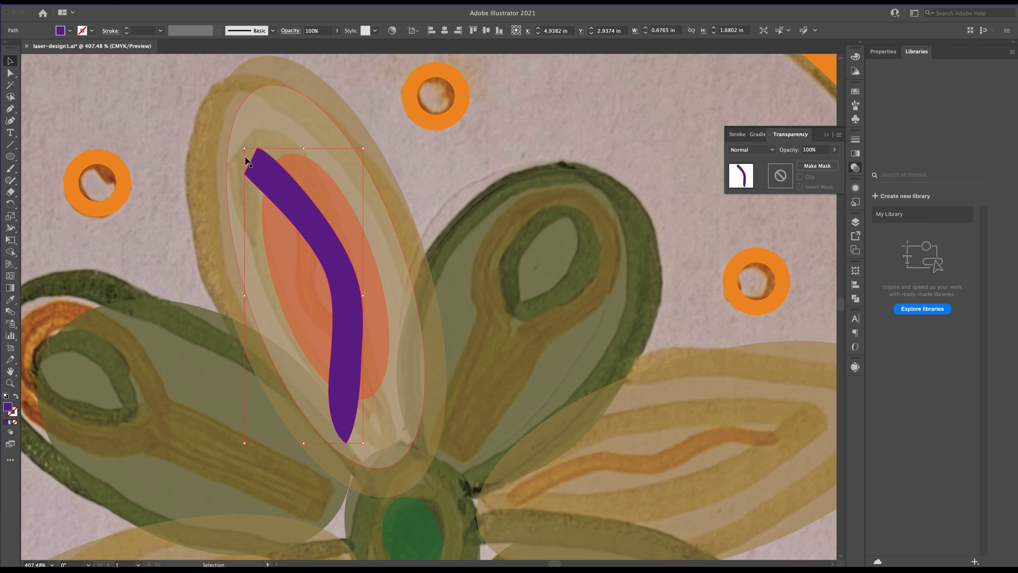
shift+click(383, 336)
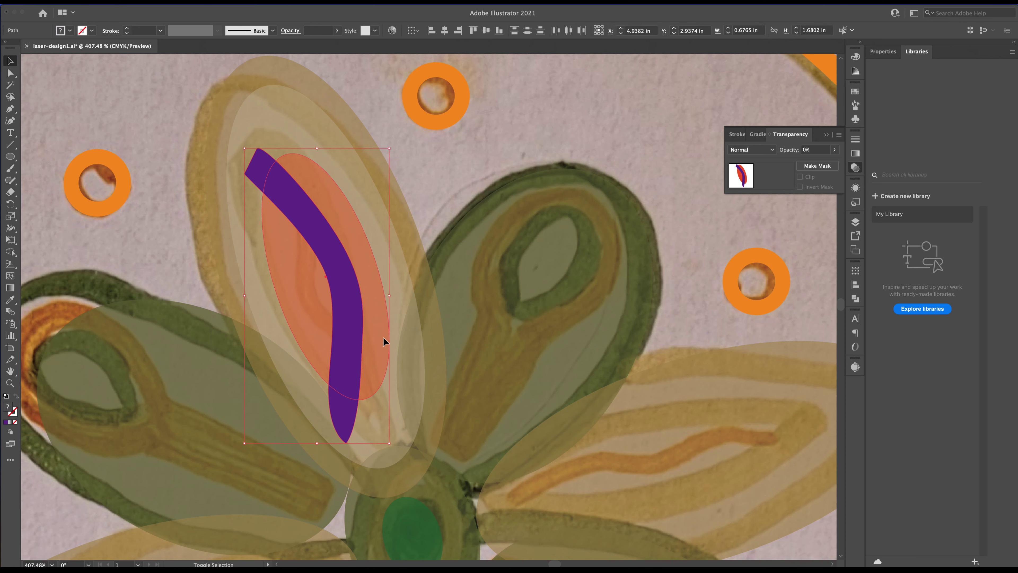
click(854, 298)
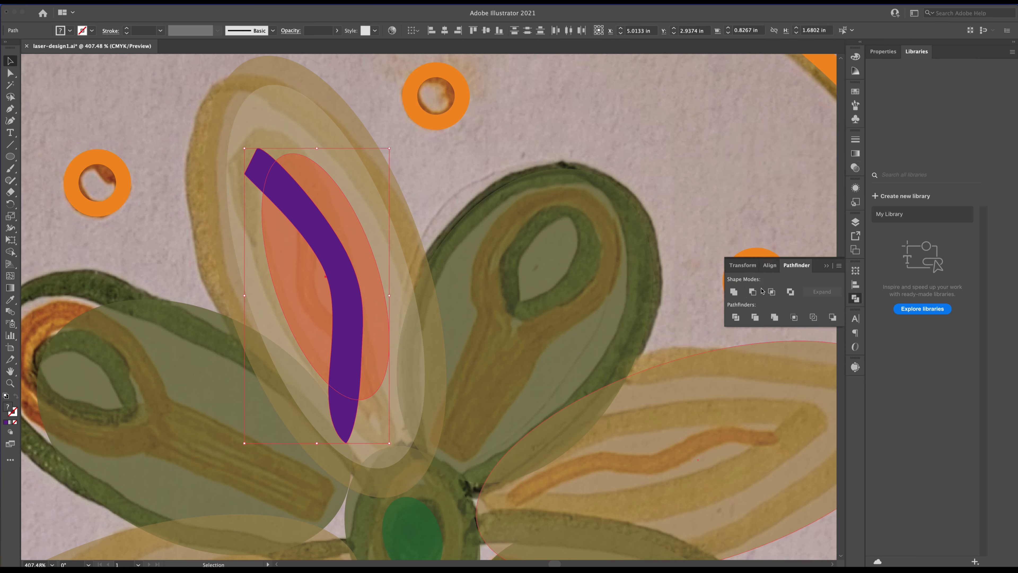
click(757, 291)
click(595, 148)
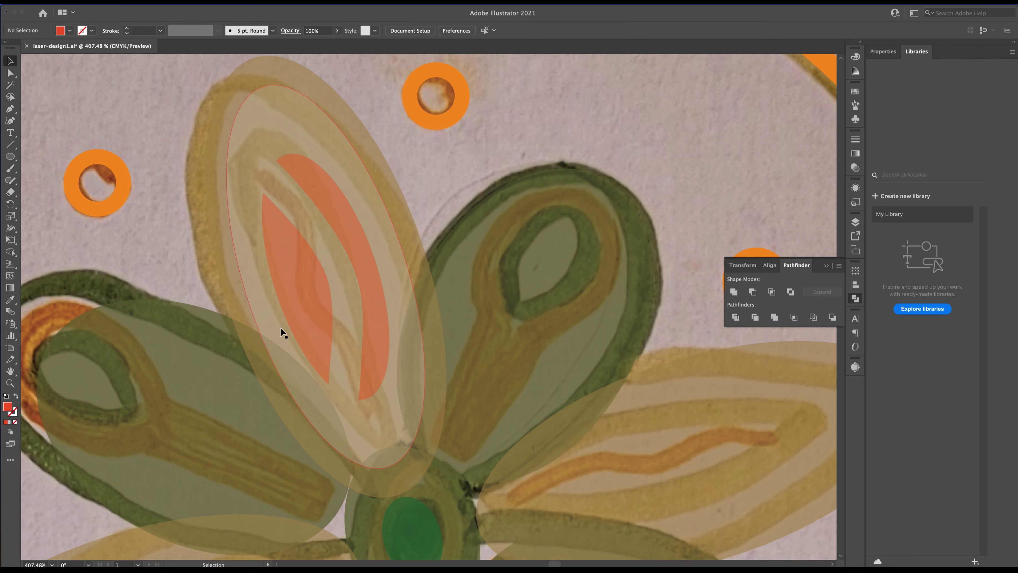
Group the two red-orange pieces with the beige ellipse in the upper petal
click(310, 179)
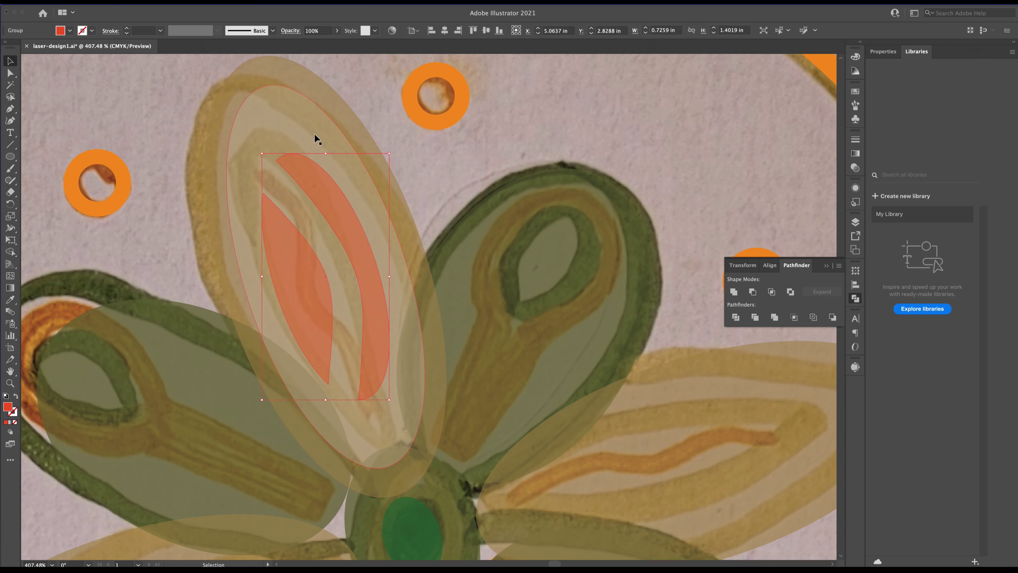
click(309, 125)
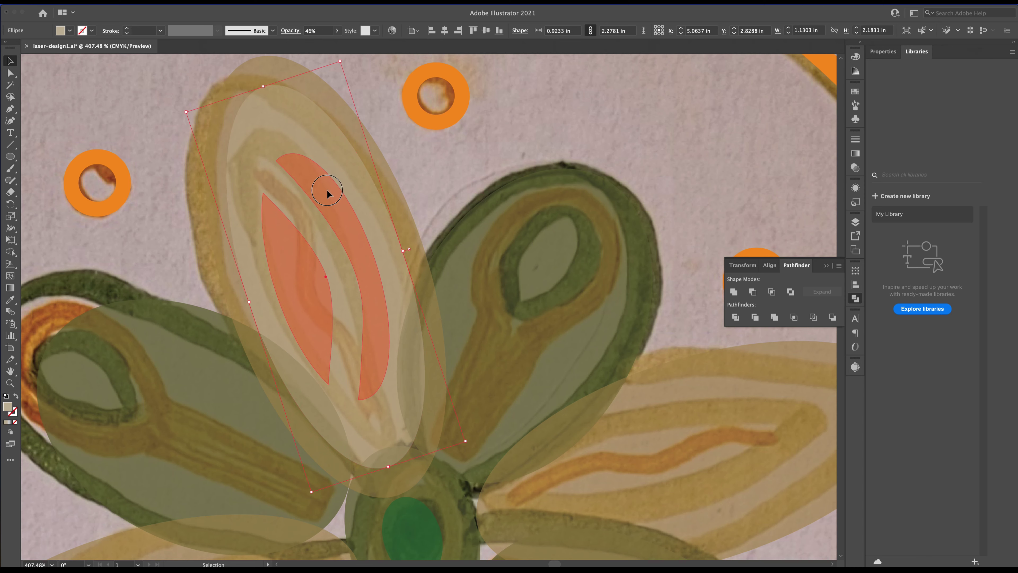
shift+click(305, 131)
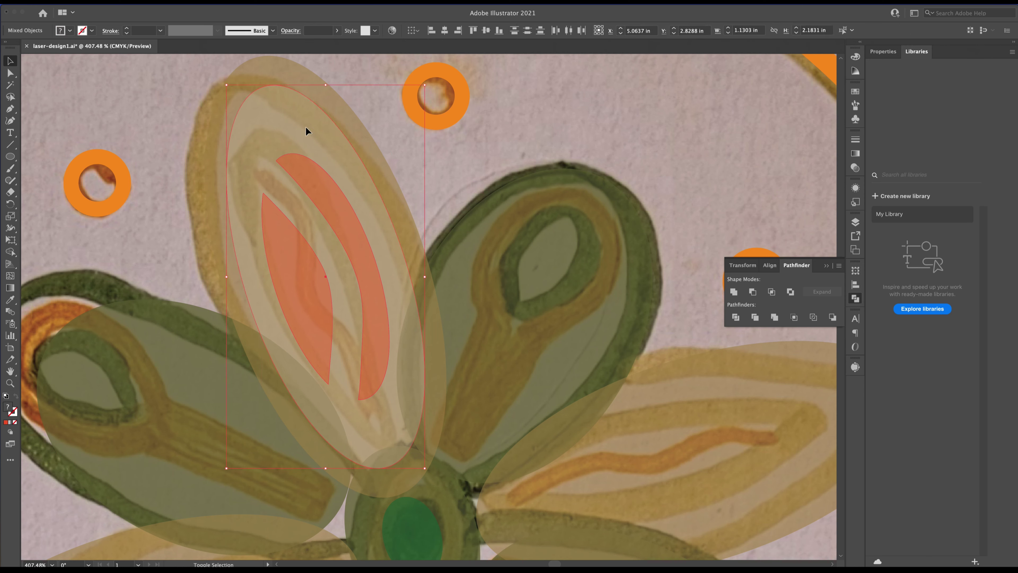
key(a)
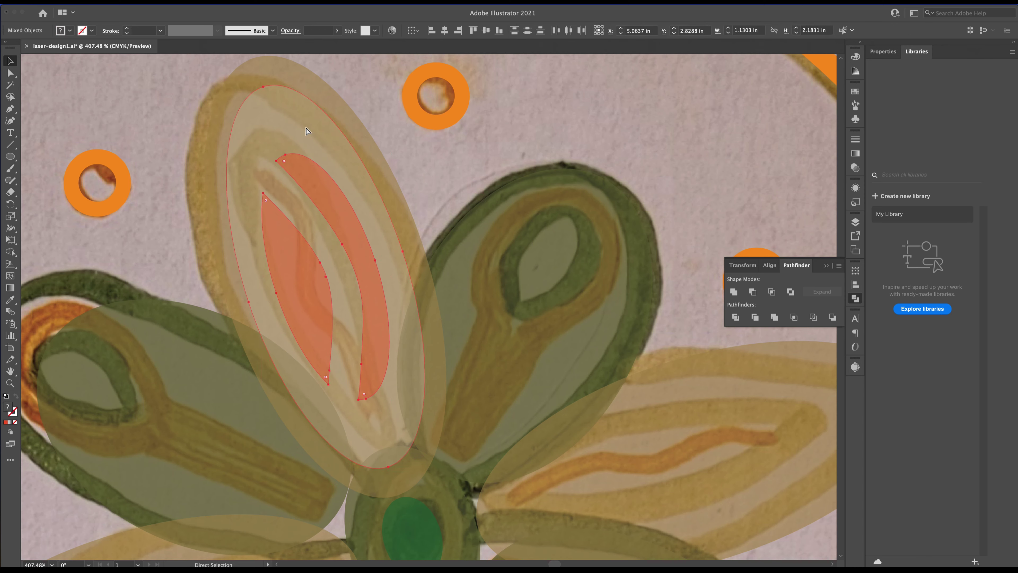
key(v)
click(91, 2)
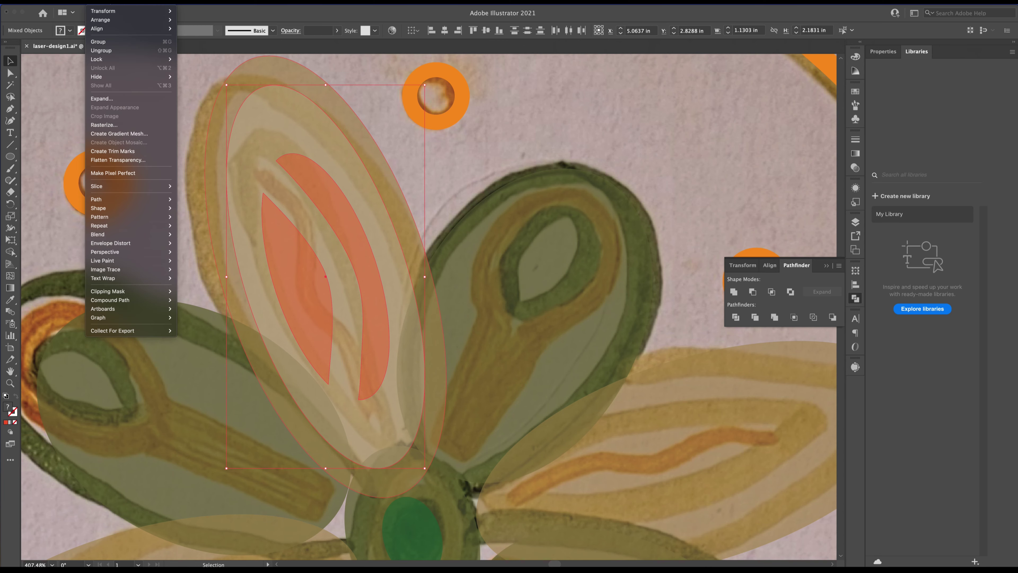
click(98, 41)
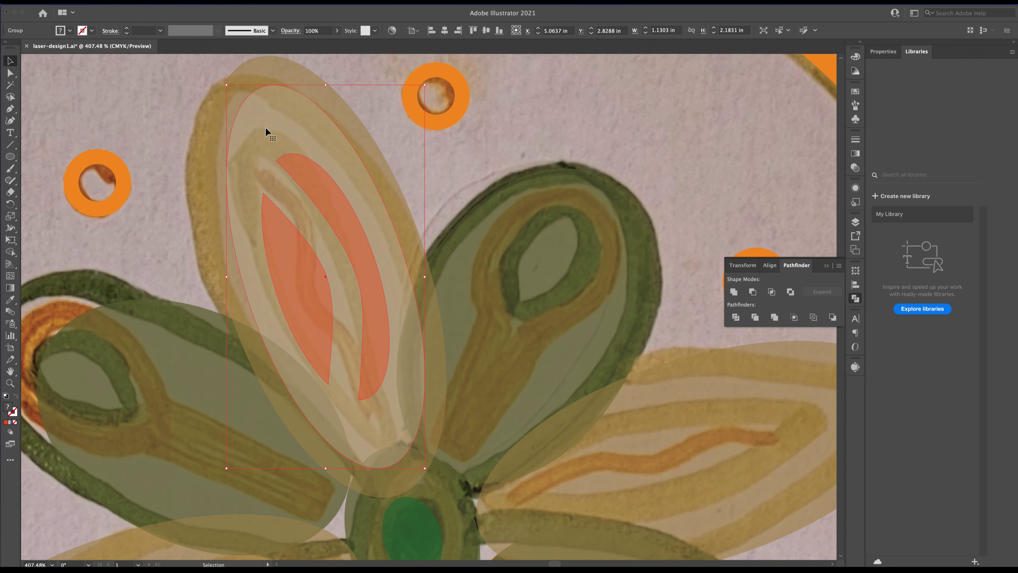
Duplicate the upper petal's inner-detail group into the opposite lower petal, rotated 180°, and nudge the copy into place
scroll(398, 318, down, 5)
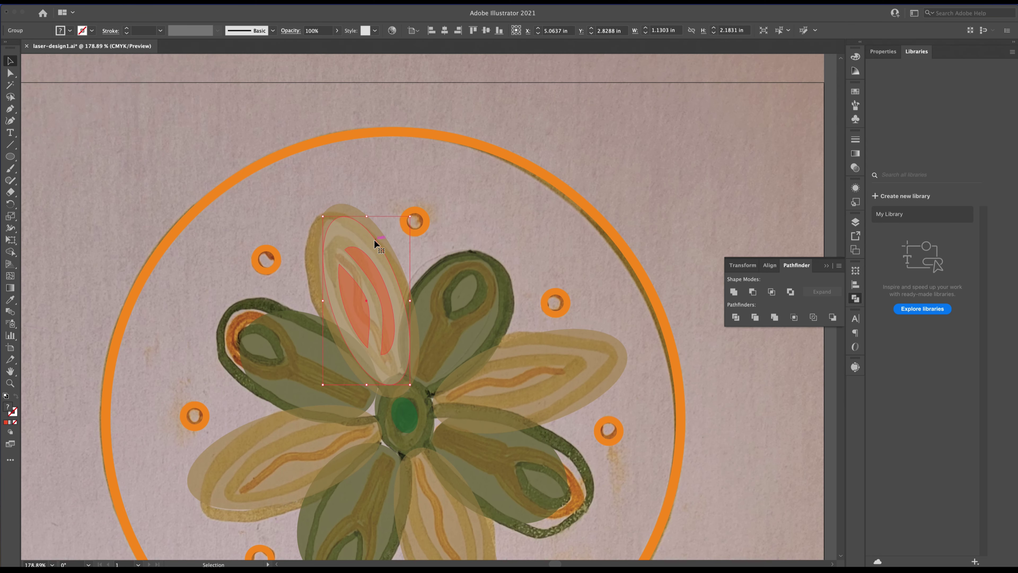
scroll(374, 238, down, 3)
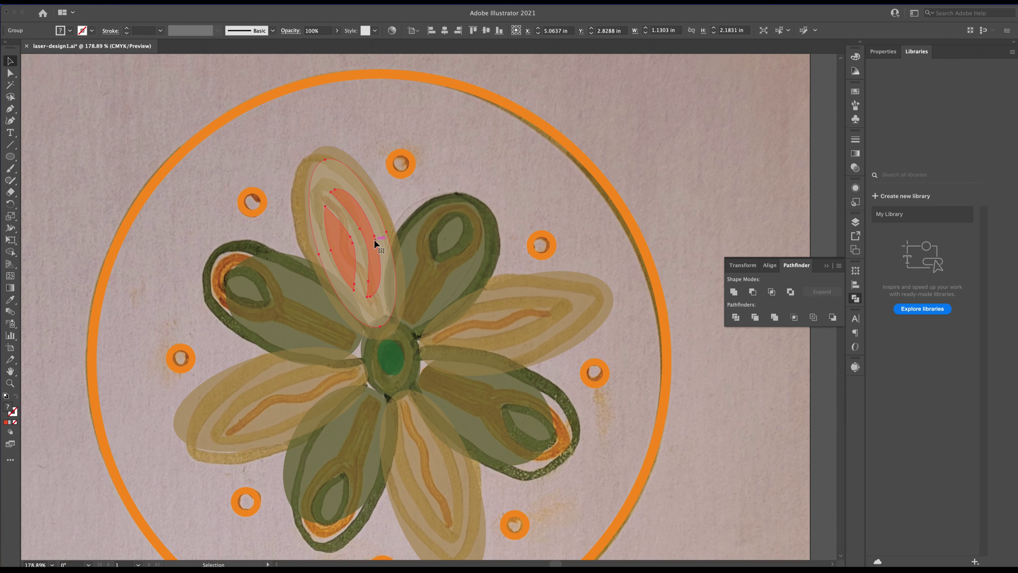
click(378, 239)
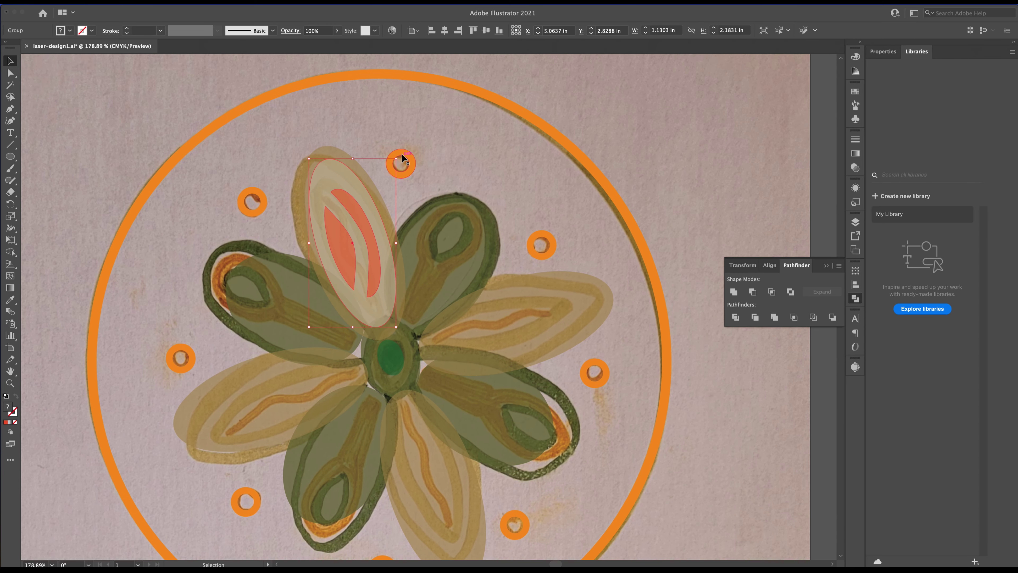
drag(401, 159, 316, 352)
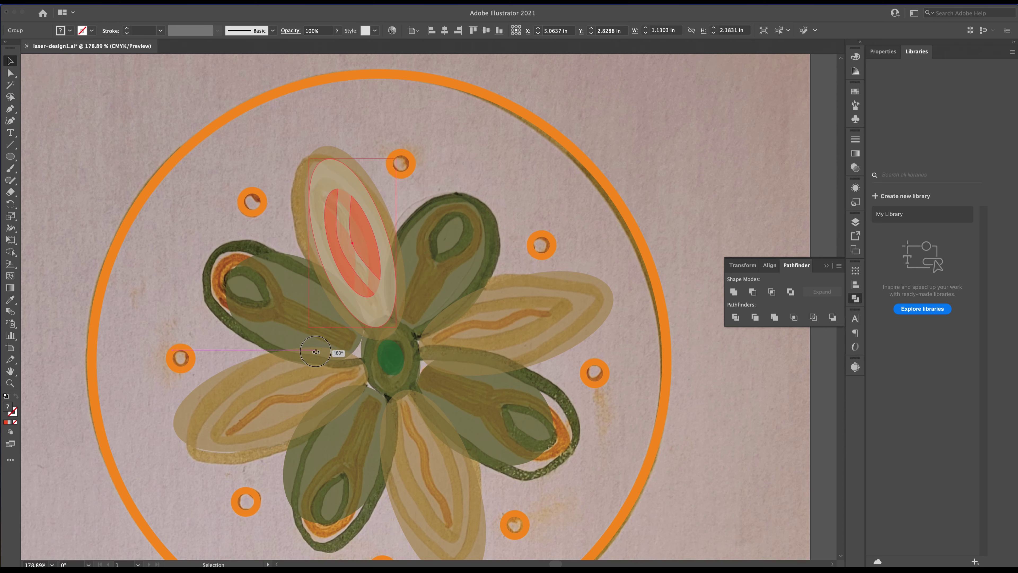
drag(375, 242, 454, 485)
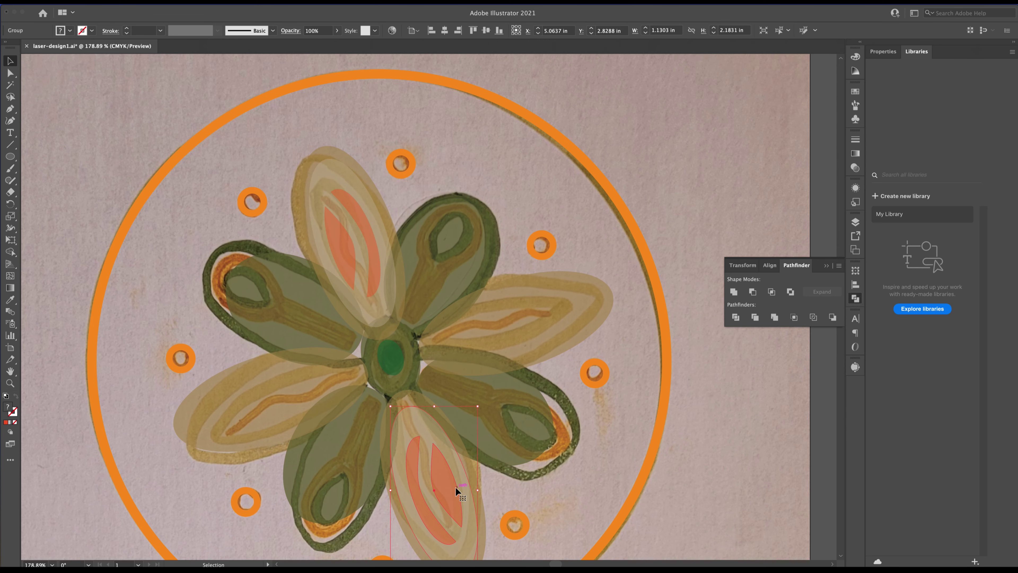
scroll(455, 485, down, 3)
key(Up)
key(Up)
key(Up)
key(Left)
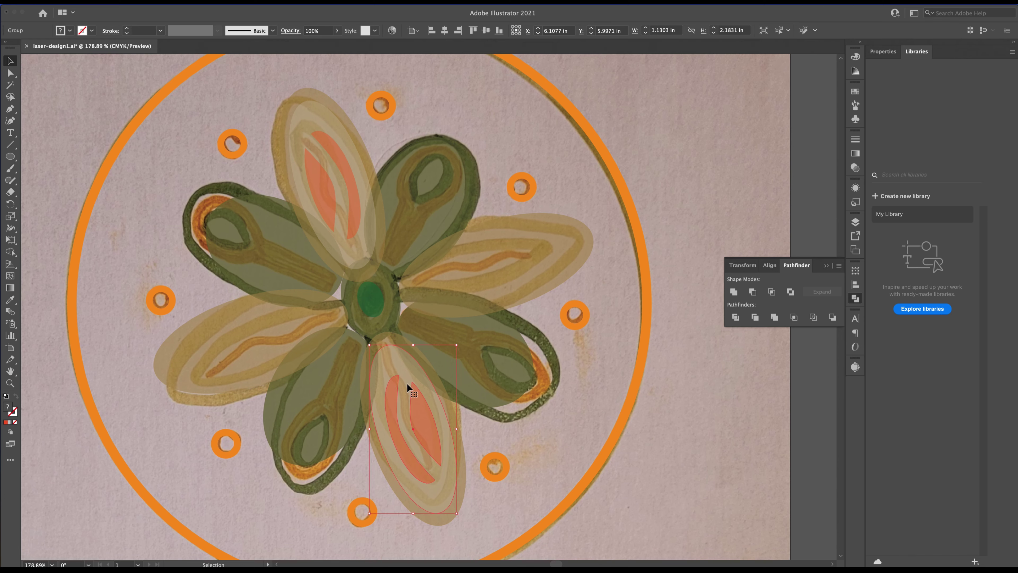
Duplicate the upper and lower detail groups rotated 90° and fit the copies into the left and right beige petals
shift+click(337, 136)
key(a)
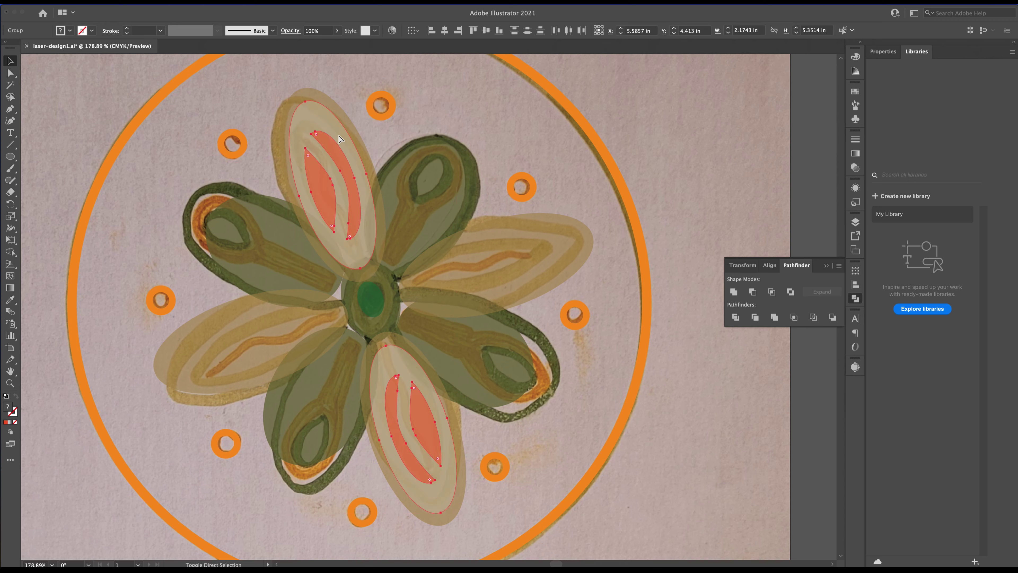
drag(460, 516, 529, 245)
click(197, 427)
drag(216, 381, 215, 348)
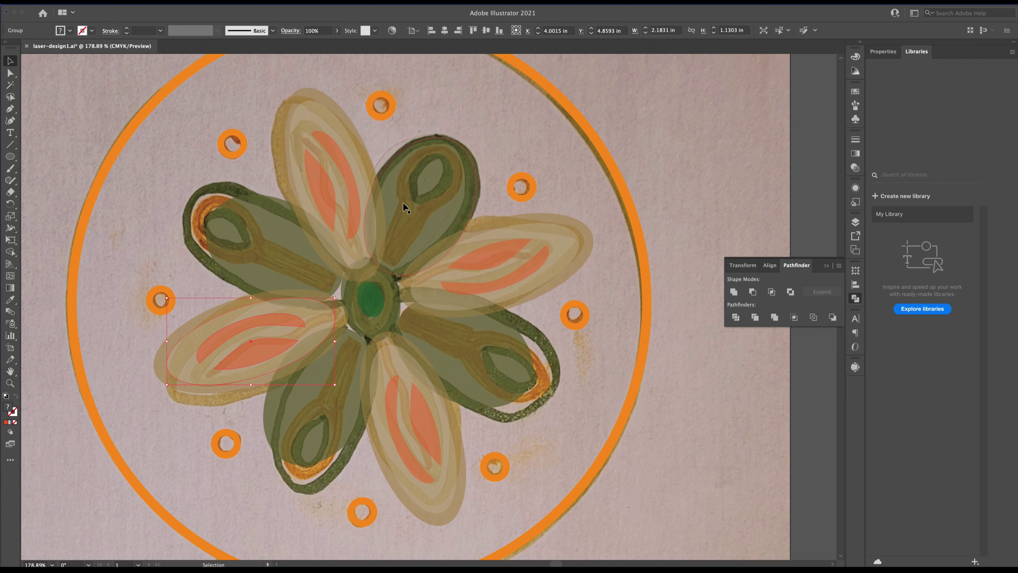
Trace the base corner, right side and rounded top of the teardrop inside the upper-right green petal with the Pen tool
scroll(428, 191, up, 3)
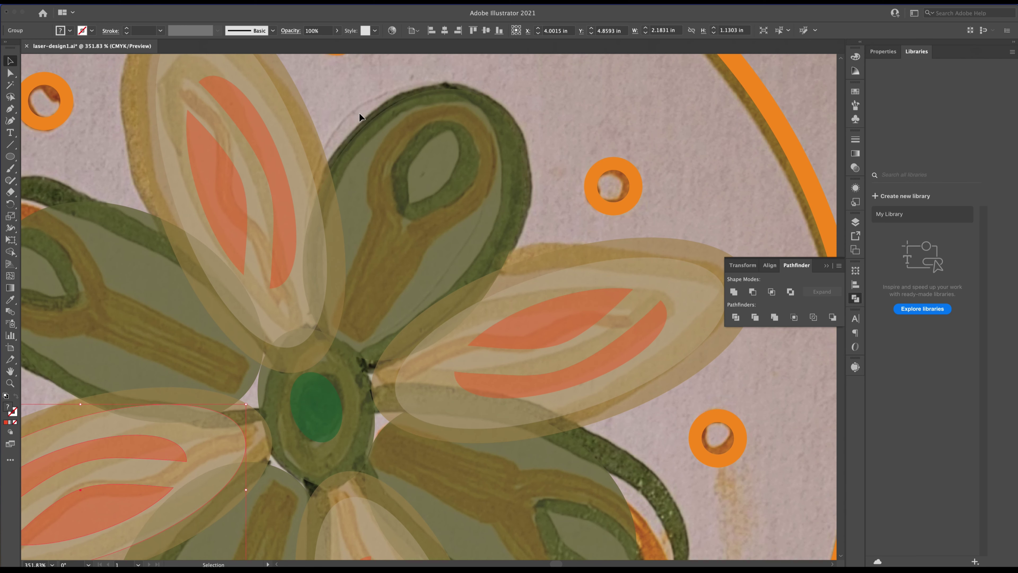
click(10, 108)
click(343, 334)
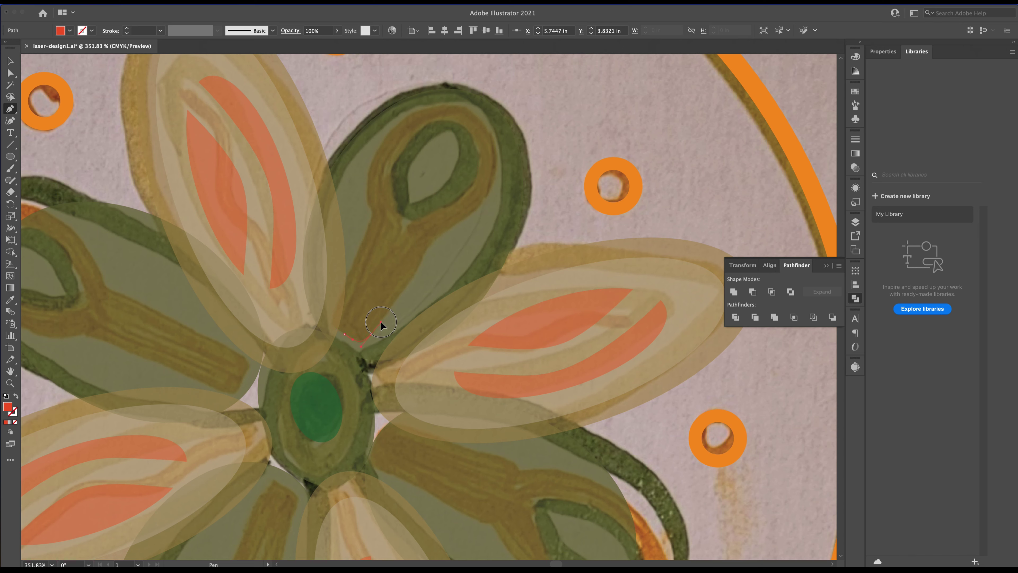
click(380, 324)
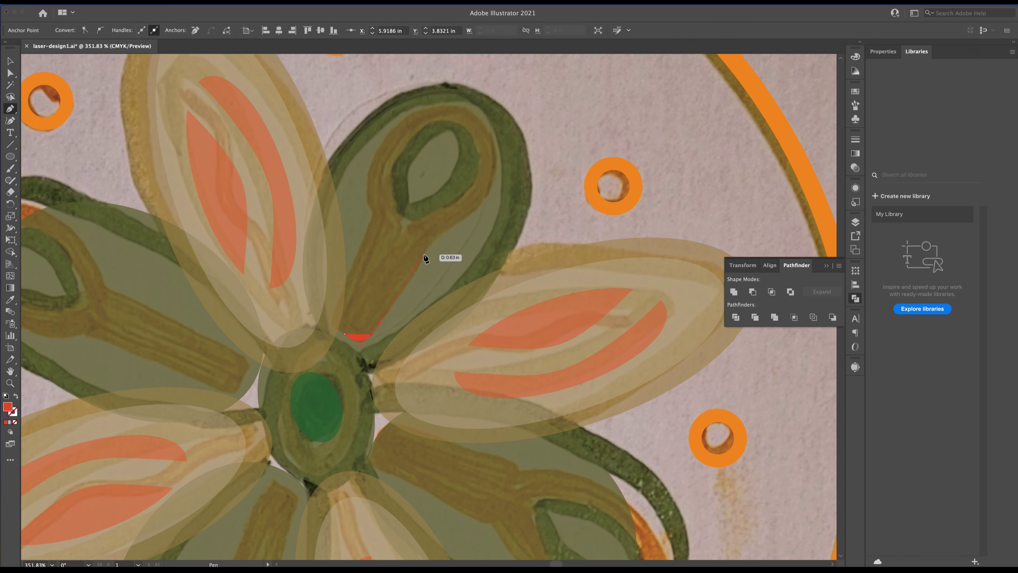
drag(425, 252, 432, 243)
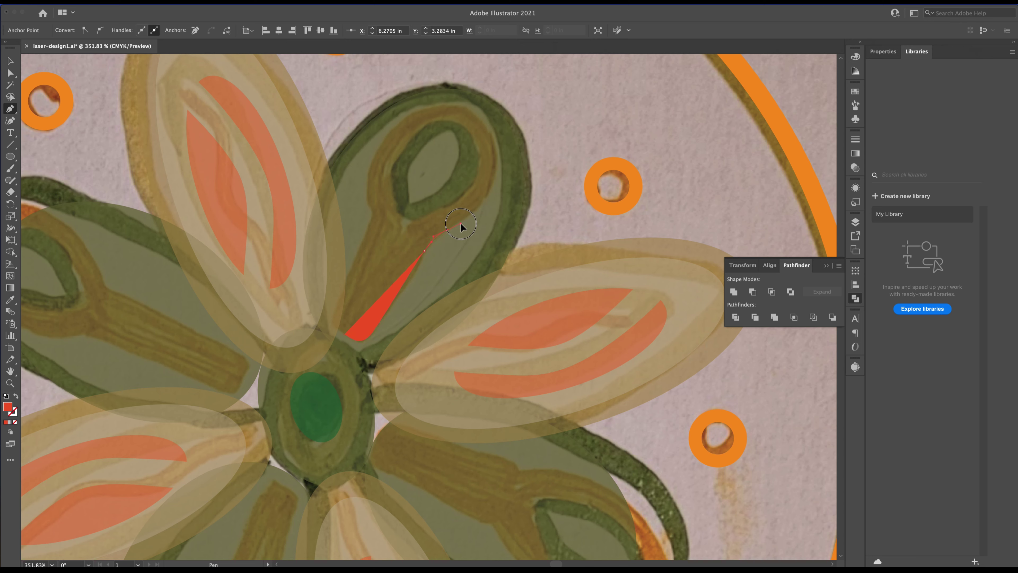
click(480, 206)
click(490, 188)
drag(465, 110, 418, 82)
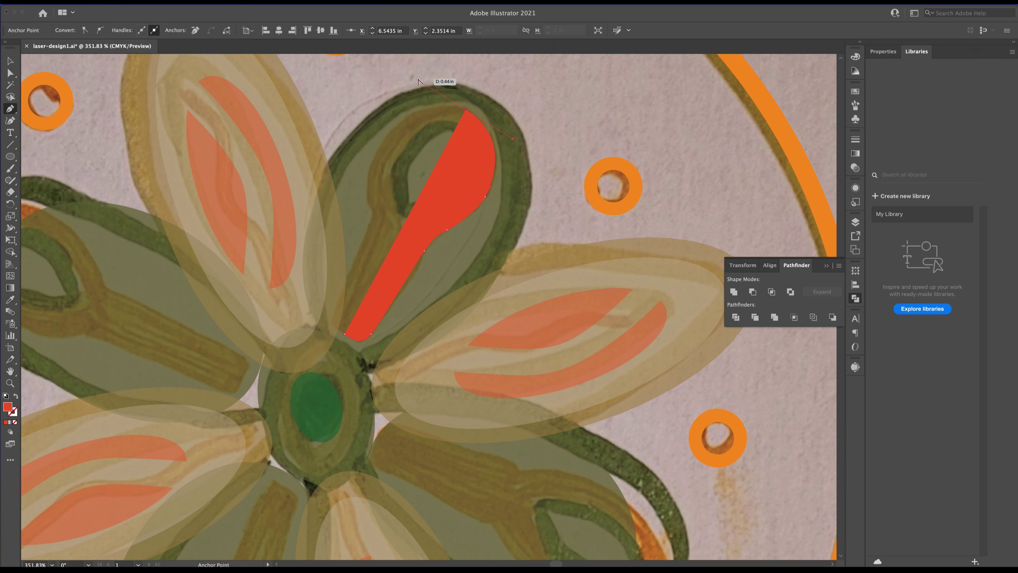
drag(418, 82, 427, 88)
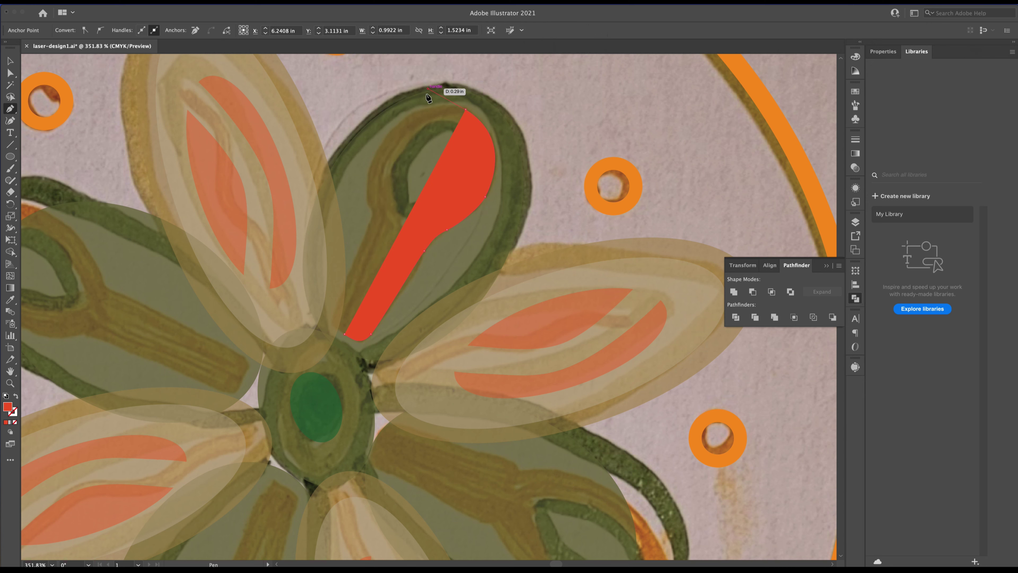
click(386, 138)
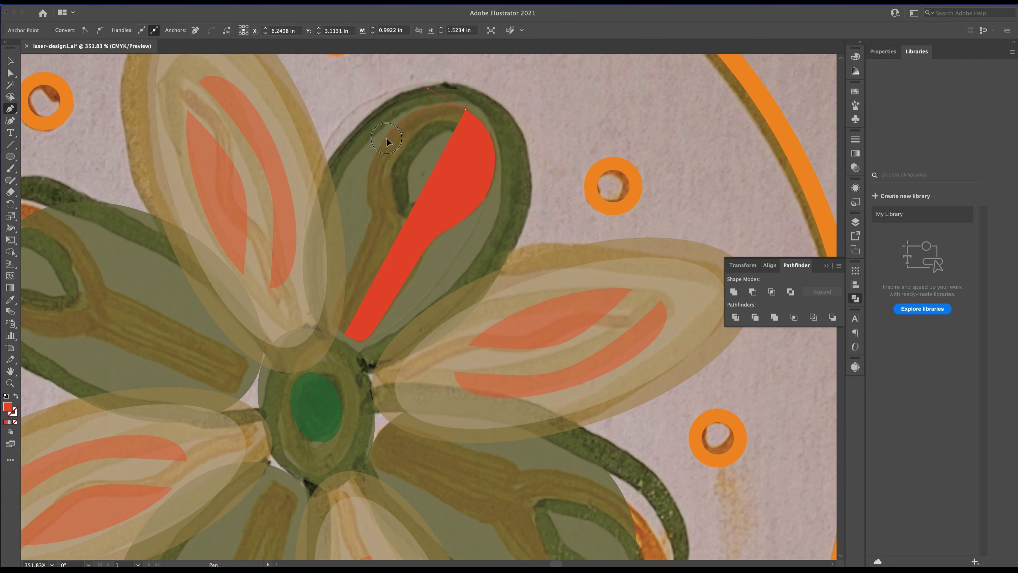
click(375, 156)
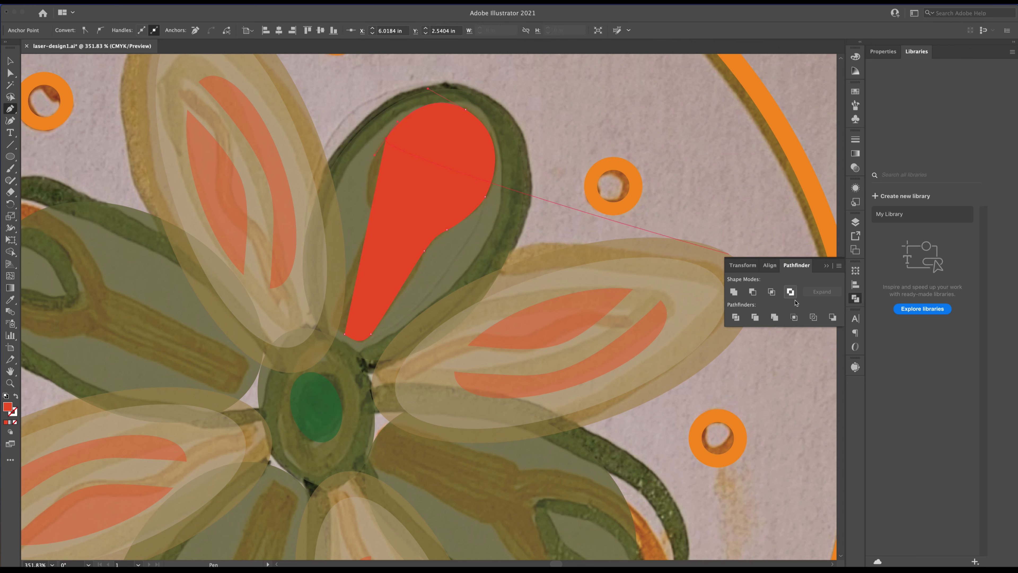
Lower the opacity of the unfinished red-orange teardrop to 53% so the painted sketch can be followed
click(855, 168)
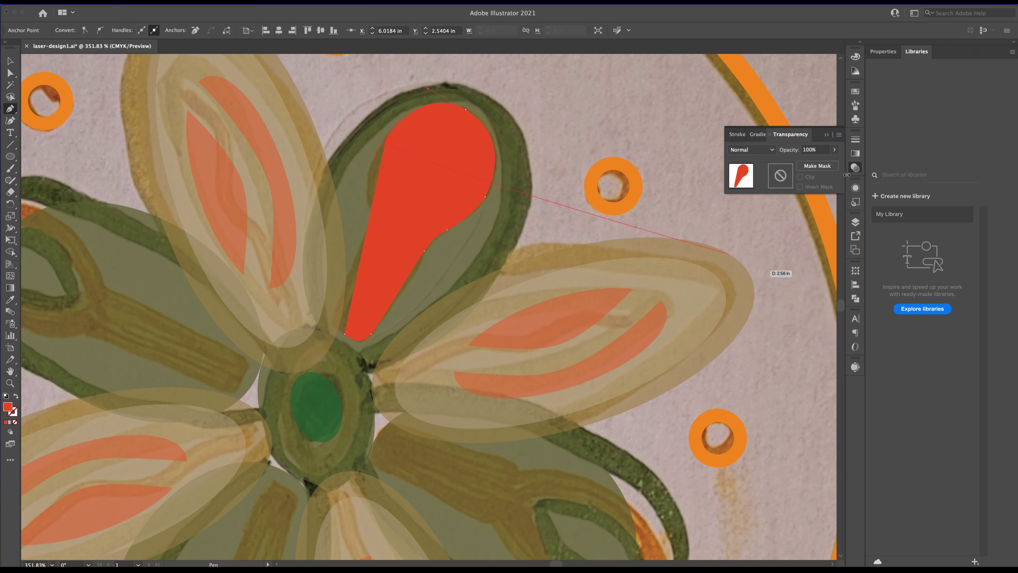
click(834, 149)
drag(829, 166, 816, 162)
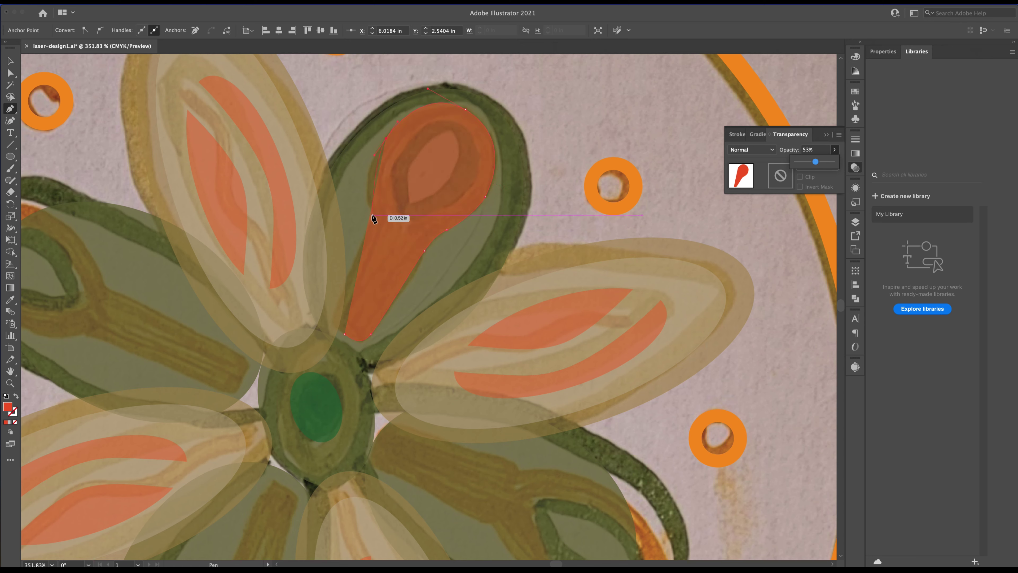
Trace the teardrop's left side down its stem and close the path at the base
click(371, 198)
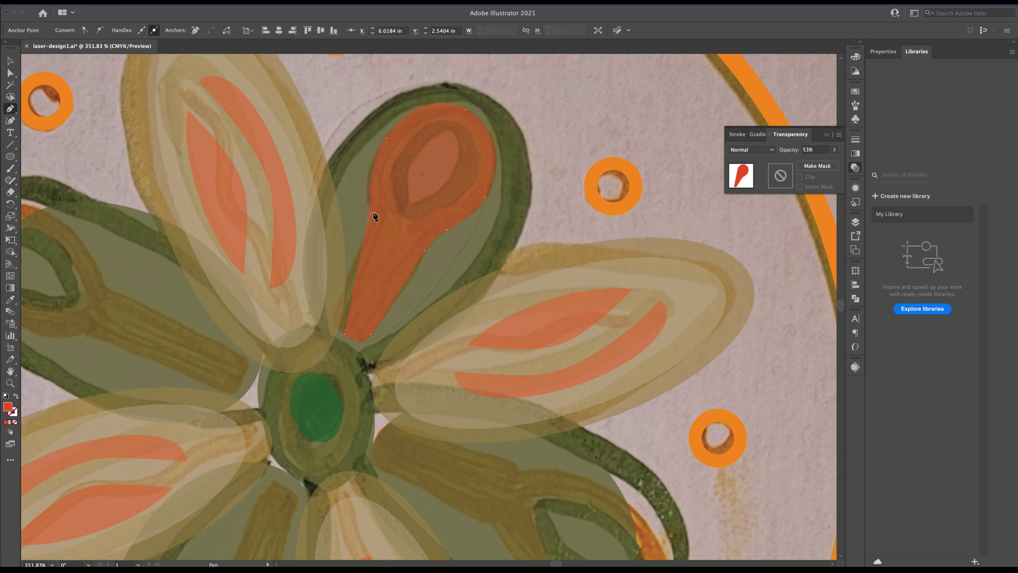
click(365, 240)
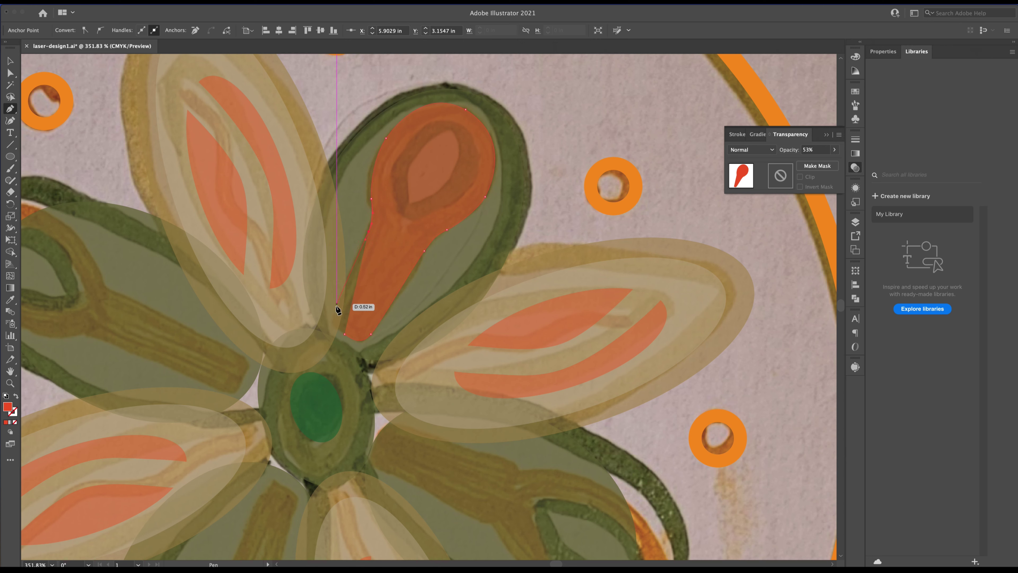
key(super)
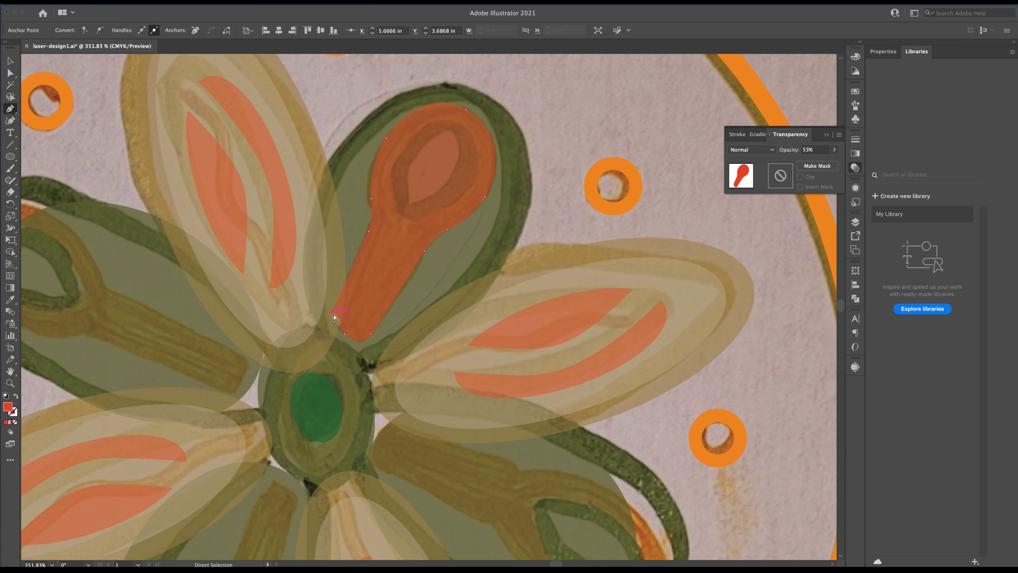
drag(334, 309, 331, 317)
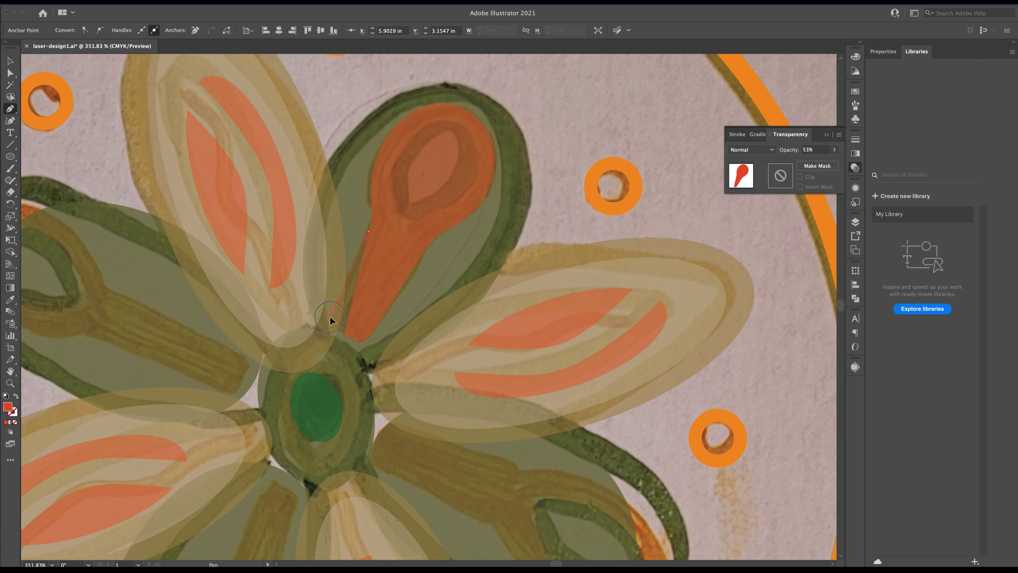
click(345, 335)
ctrl+click(358, 342)
key(alt)
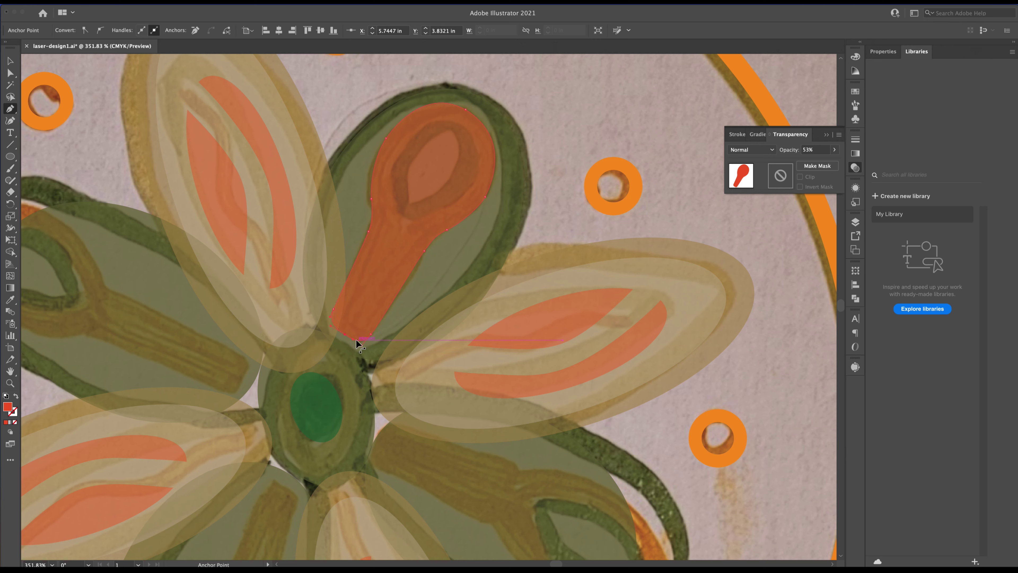
Refine the teardrop's anchor points and handles at the base, neck and left side to match the painted outline
drag(355, 342, 372, 332)
key(super)
click(424, 252)
click(423, 253)
key(super)
drag(446, 230, 453, 227)
click(370, 193)
drag(370, 183, 371, 191)
click(8, 61)
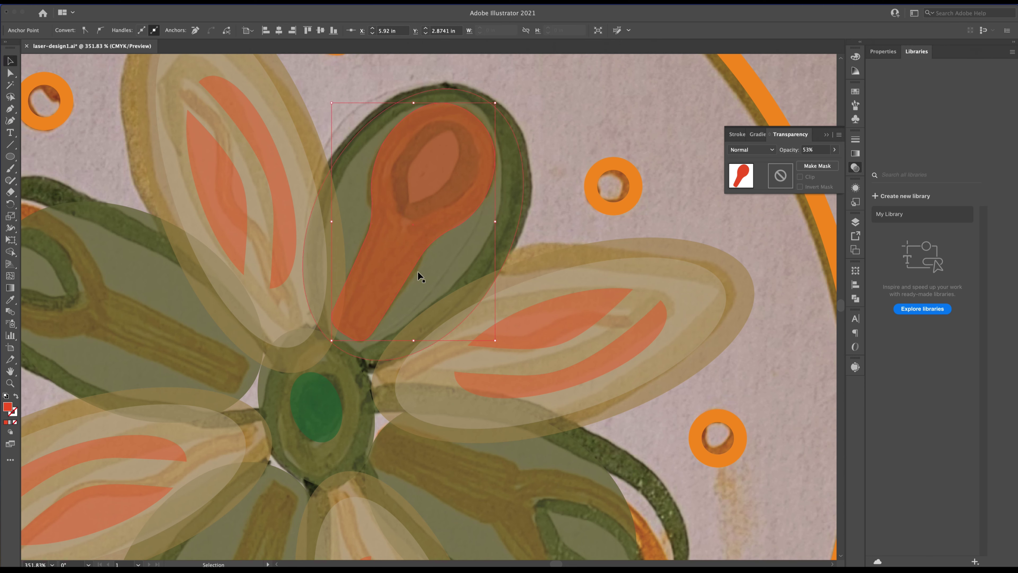
Draw an ellipse about 0.45 by 0.72 in, and tilt and place it over the painted loop in the teardrop's head
click(11, 159)
mouse_move(434, 120)
mouse_down()
mouse_move(487, 225)
mouse_move(513, 231)
mouse_move(501, 229)
mouse_up()
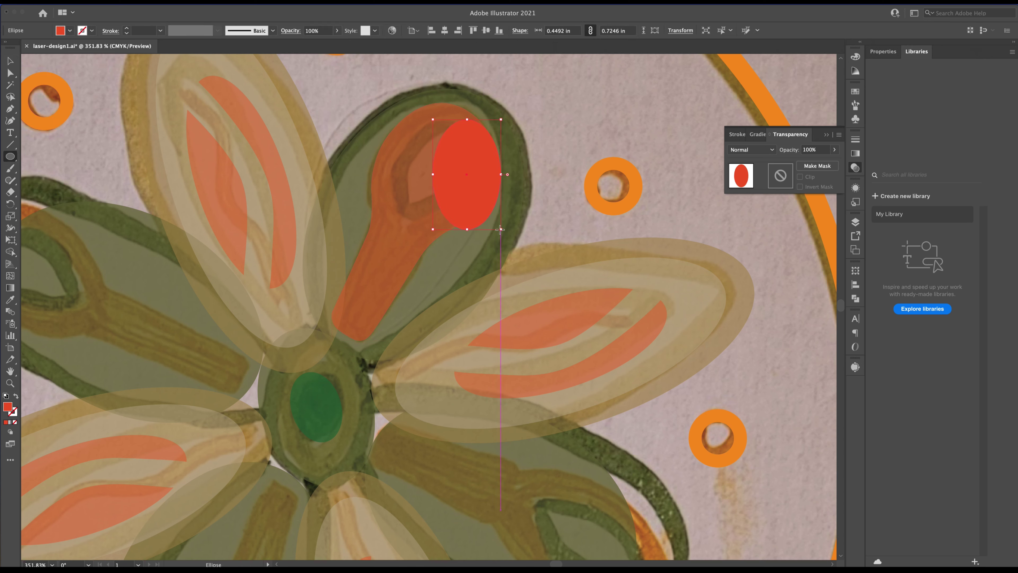
key(v)
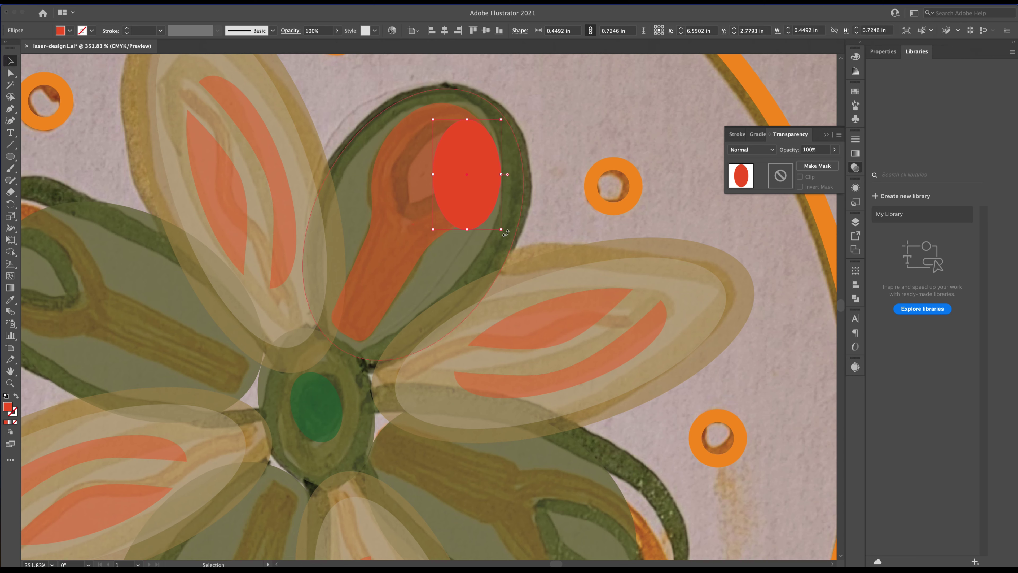
drag(505, 230, 473, 239)
drag(466, 180, 430, 177)
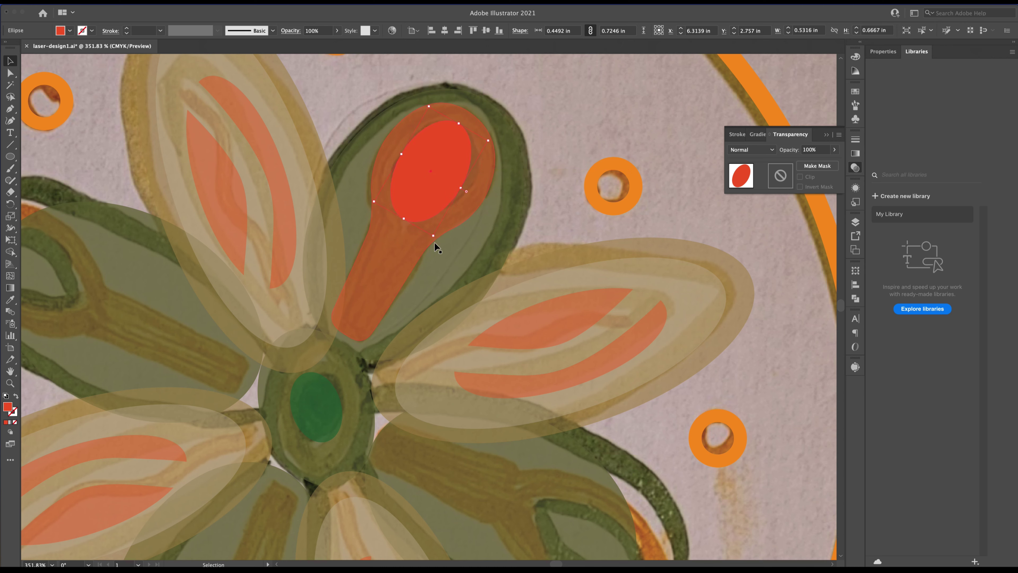
drag(434, 239, 419, 209)
Set the ellipse's opacity to 43% and make a smaller, concentric copy inside it
click(834, 150)
drag(816, 162, 812, 162)
click(429, 157)
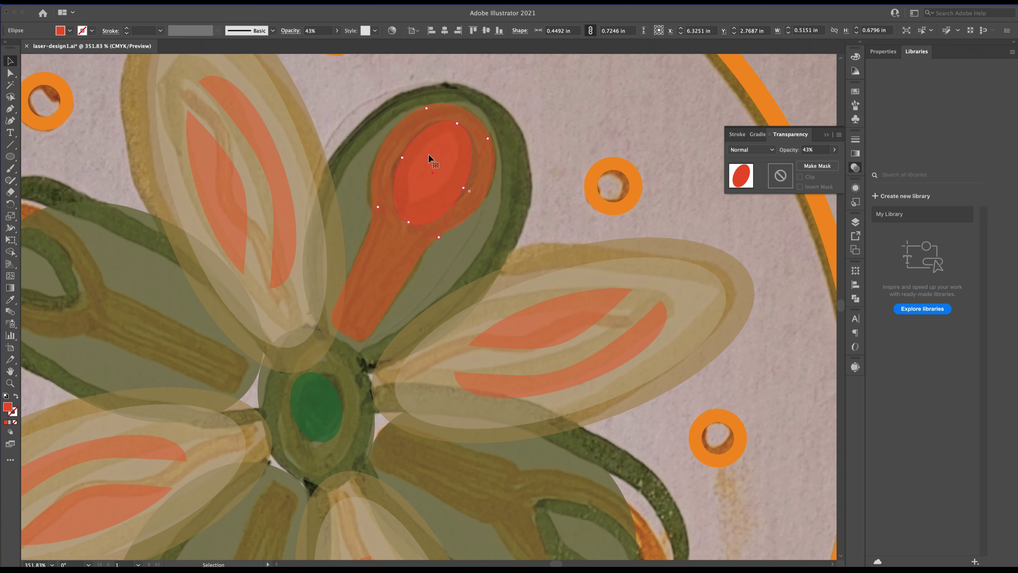
drag(488, 139, 467, 153)
Recolor the red-orange teardrop olive by sampling the flower center's outer shape with the Eyedropper
click(383, 260)
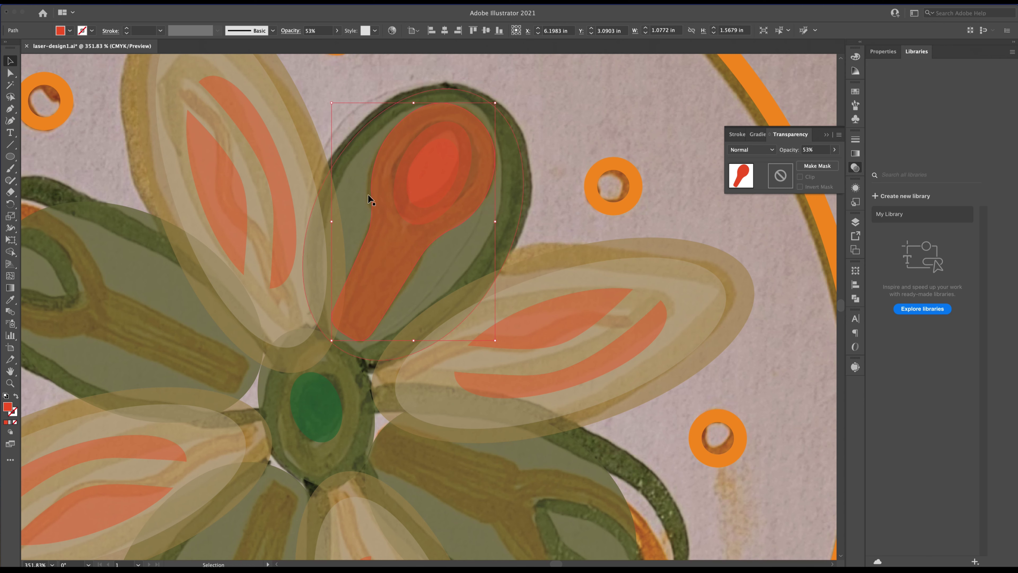
click(10, 299)
click(343, 363)
key(v)
Recolor the larger ellipse dark green by sampling the flower's central ellipse with the Eyedropper
click(432, 211)
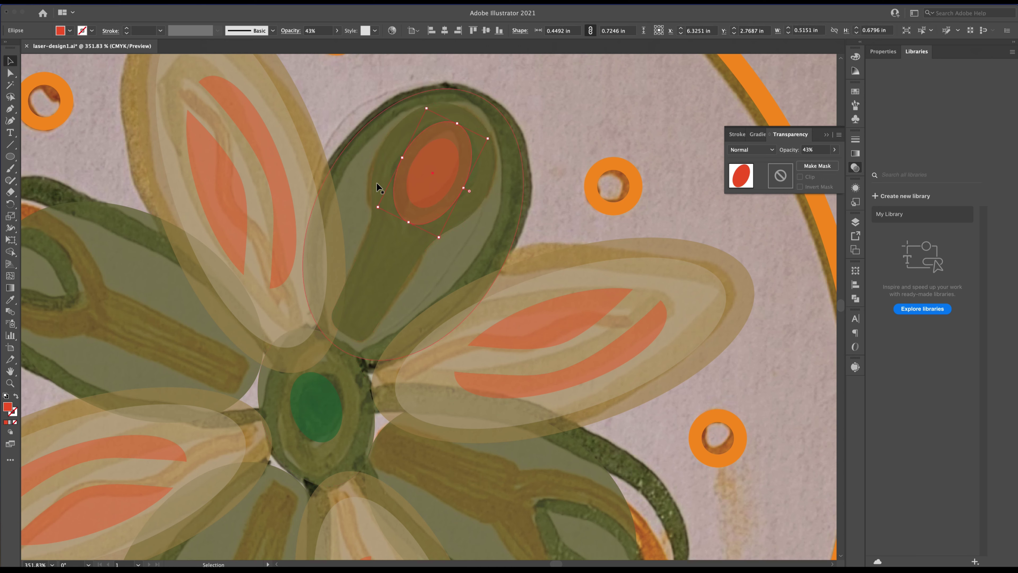
click(10, 299)
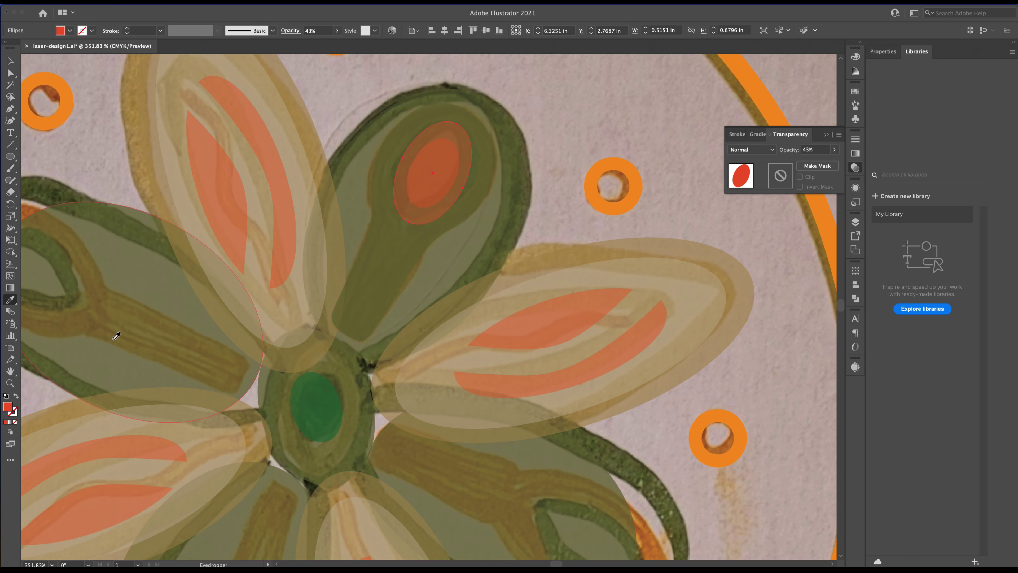
click(325, 408)
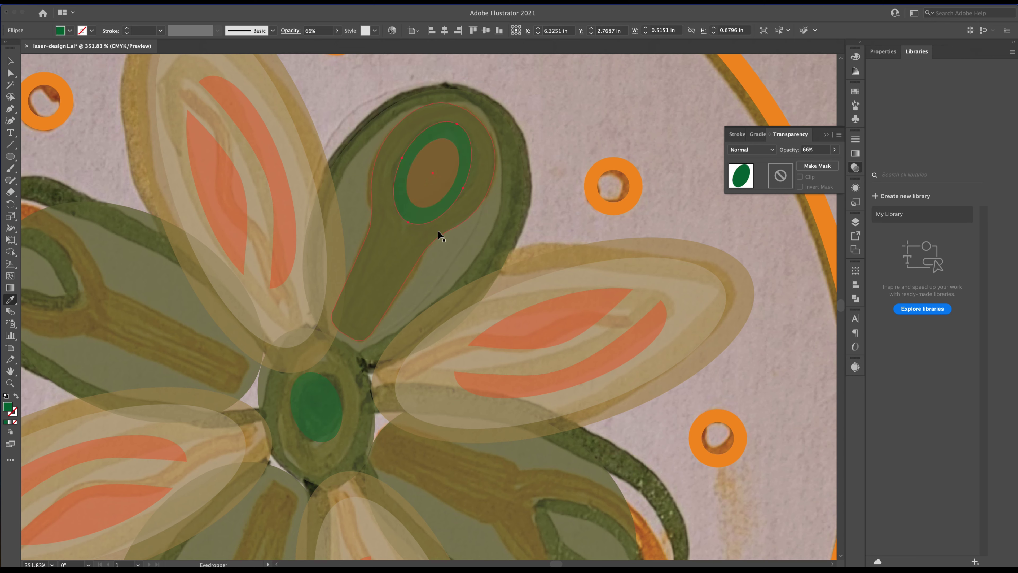
key(v)
Subtract the small inner ellipse from the dark green one with Minus Front to form a ring, and deselect it
shift+click(435, 198)
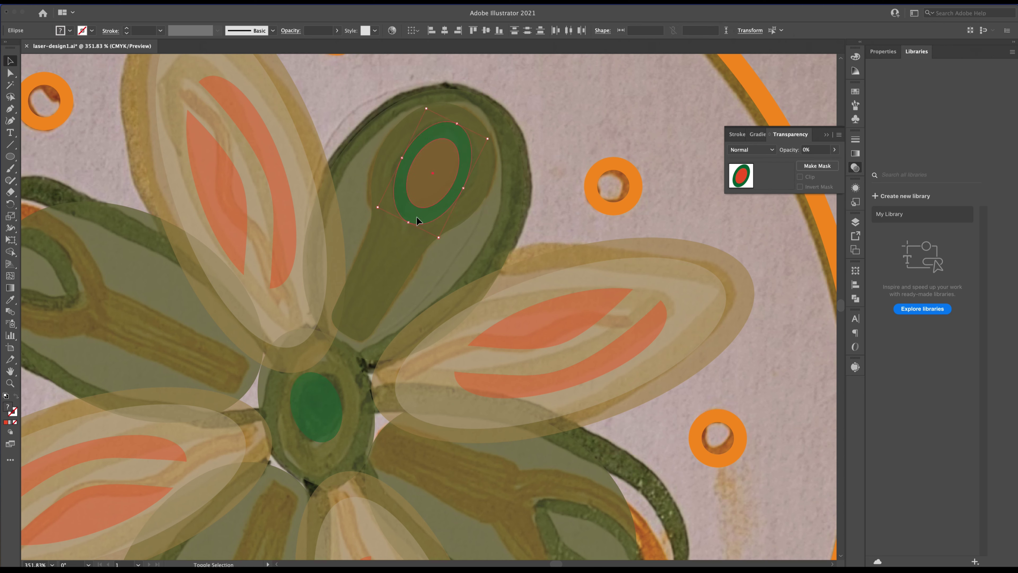
click(855, 298)
click(753, 291)
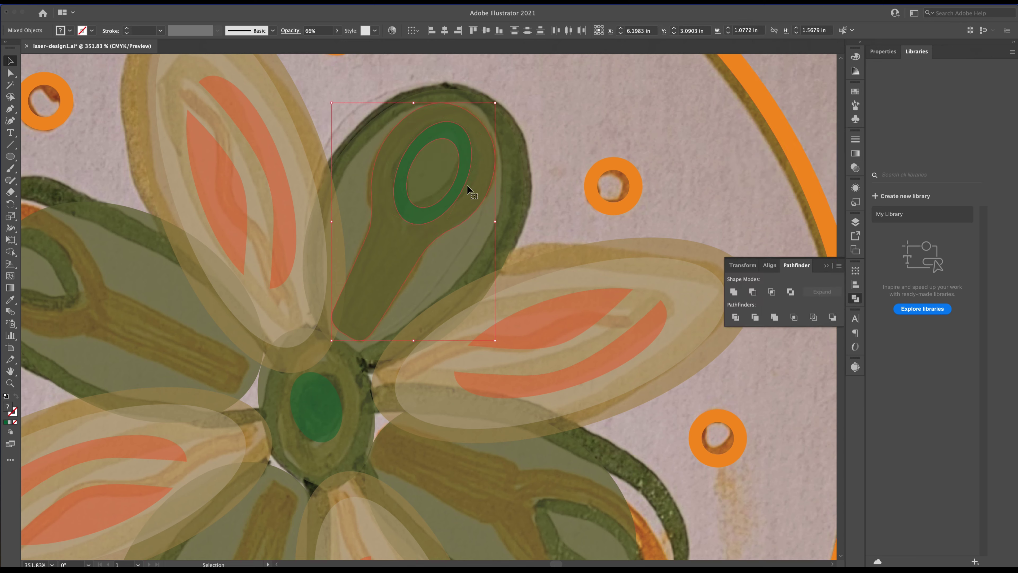
click(631, 159)
Refine the olive teardrop's outline where its rounded head narrows into the stem by adjusting the anchor points along its right side
click(414, 248)
key(a)
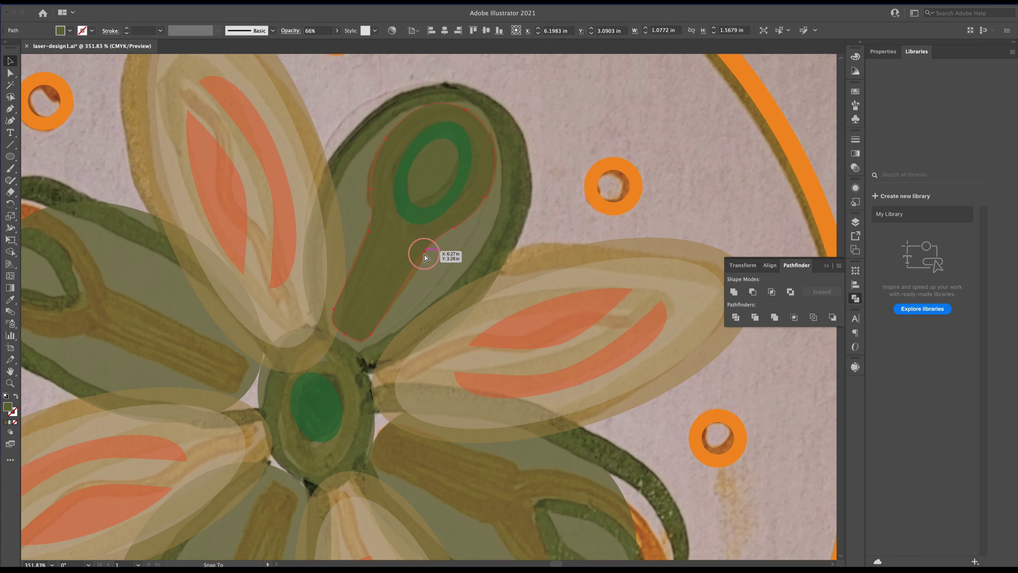
key(v)
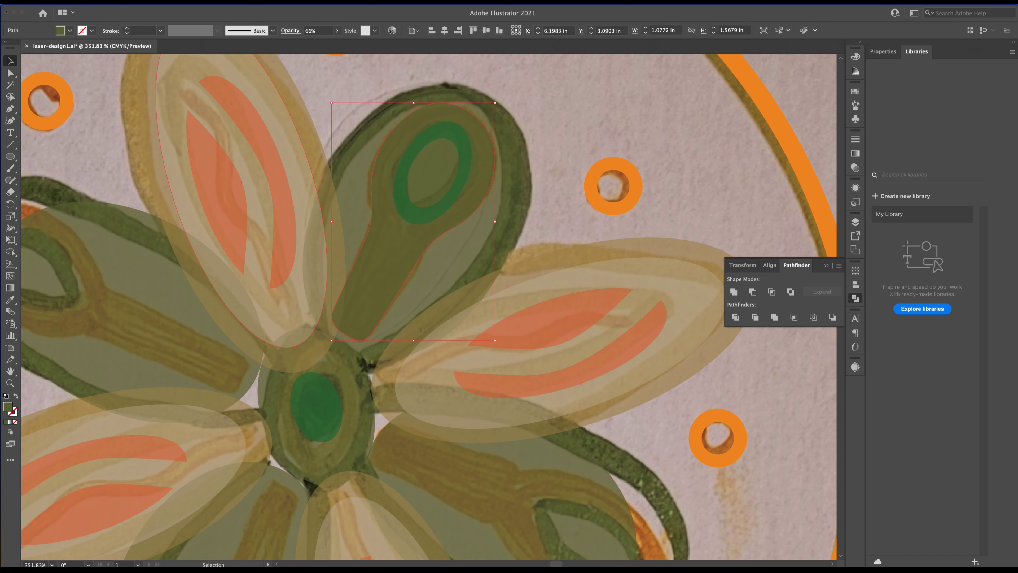
click(12, 76)
drag(426, 254, 422, 254)
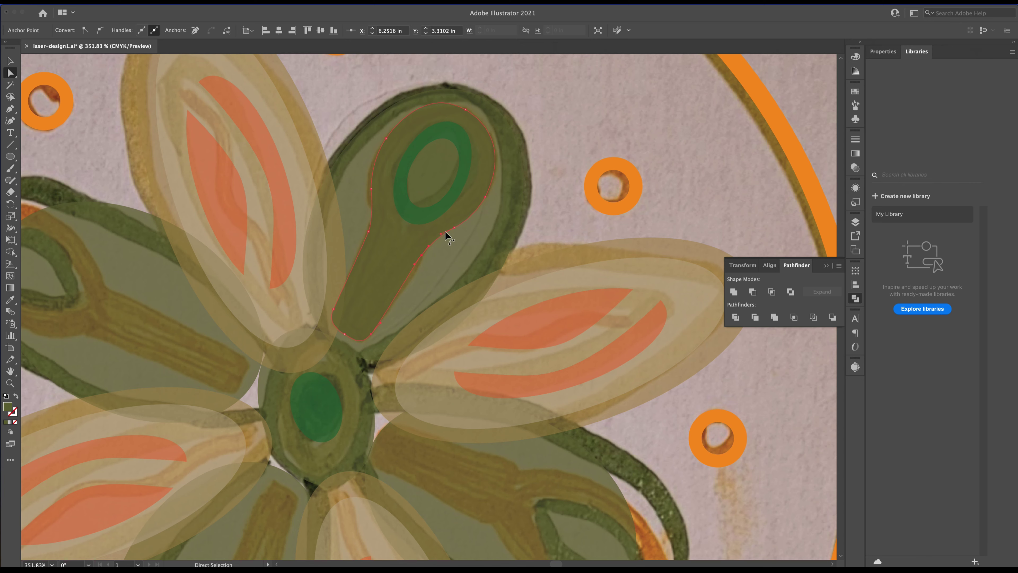
drag(454, 229, 460, 226)
click(473, 217)
key(v)
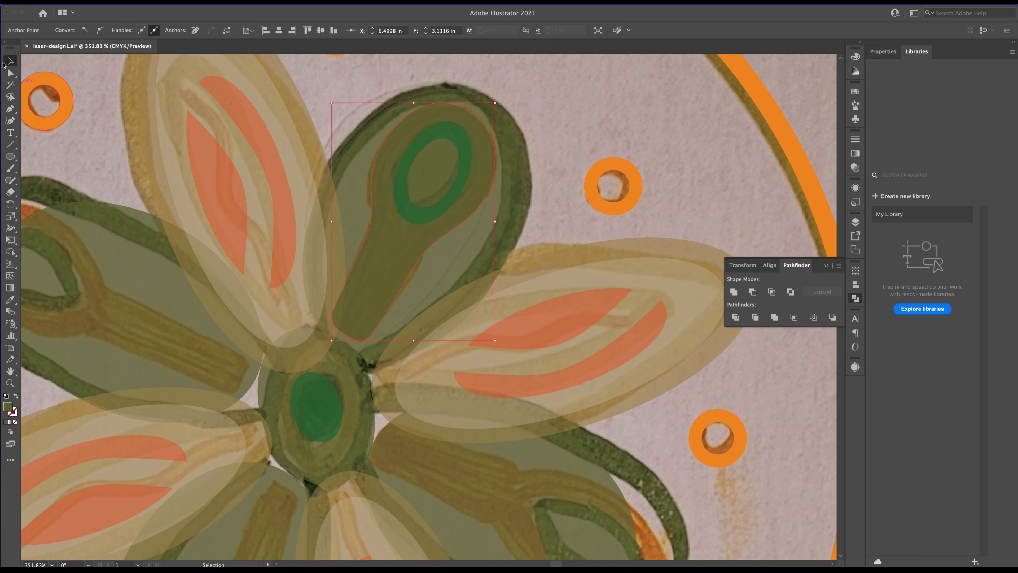
Group the teardrop with its ring and place rotated copies of the group on the other three green petals
shift+click(418, 220)
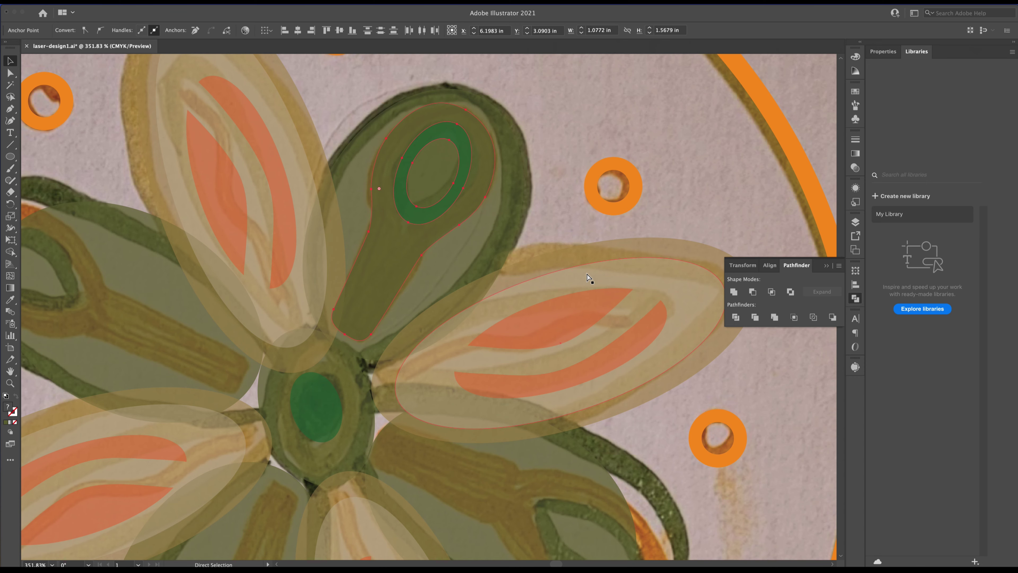
scroll(519, 222, down, 4)
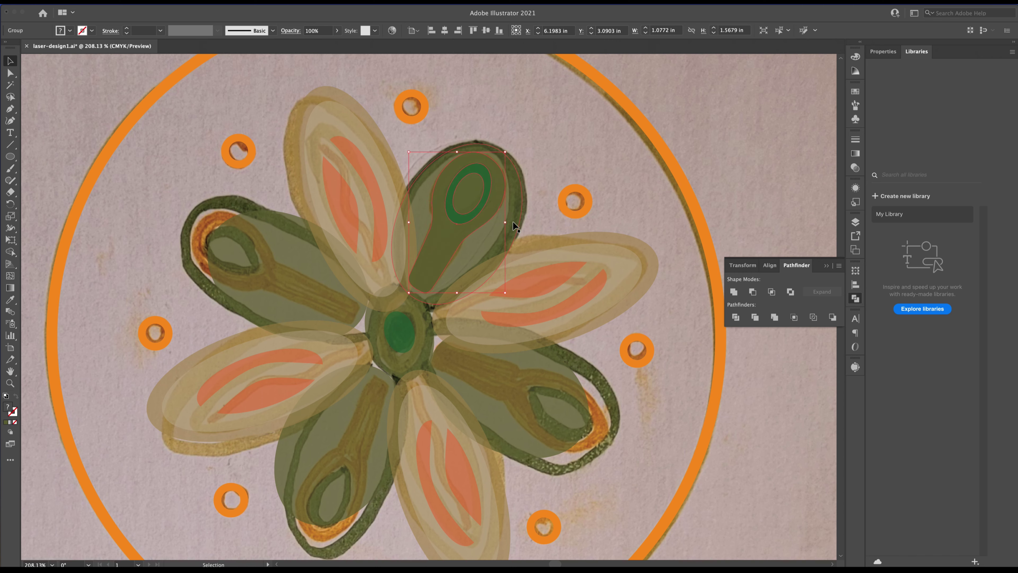
drag(506, 148, 401, 335)
drag(477, 218, 354, 427)
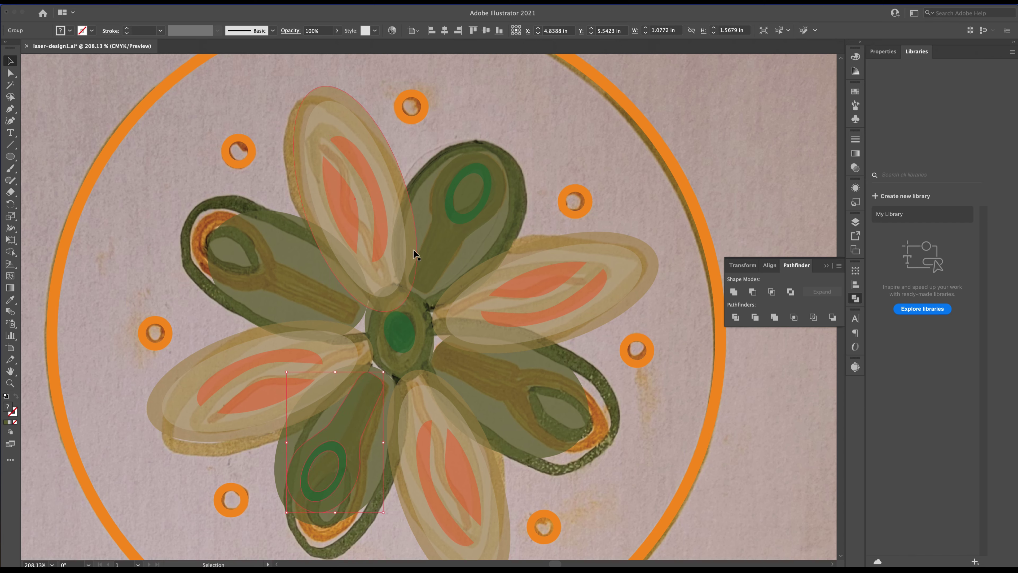
shift+click(426, 253)
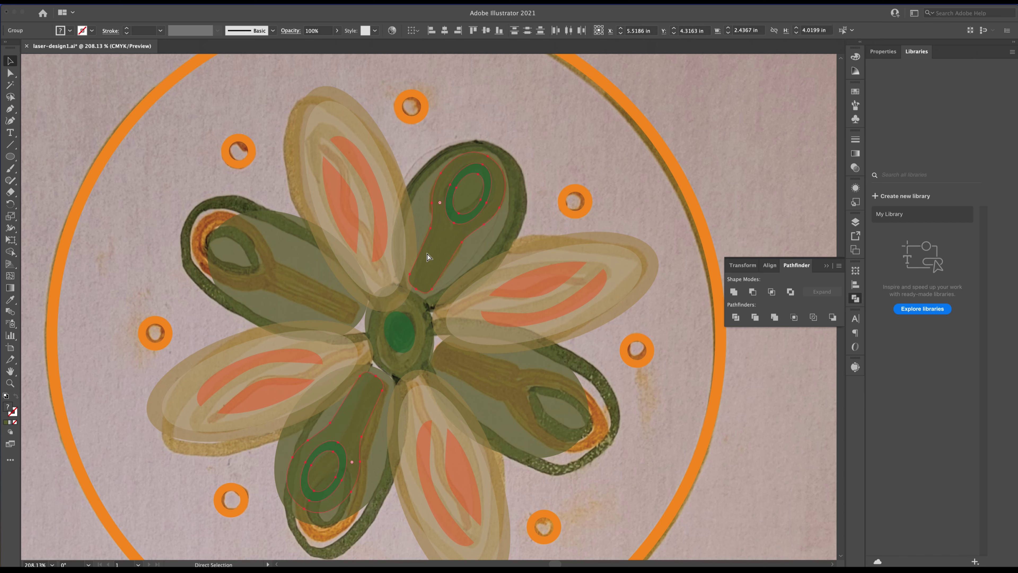
drag(512, 152, 231, 219)
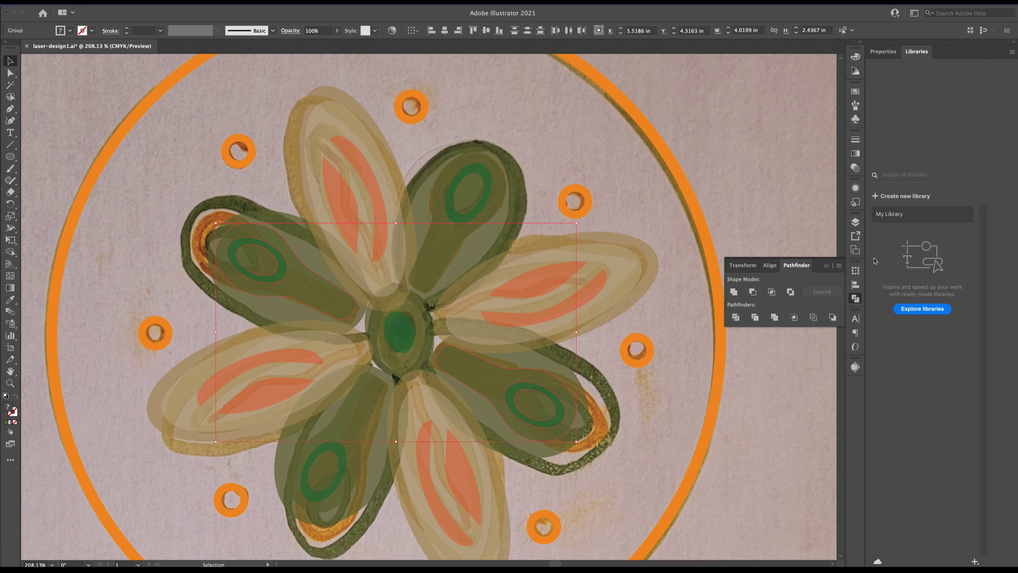
Hide Layer 1 with the painted sketch and deselect the artwork
click(858, 224)
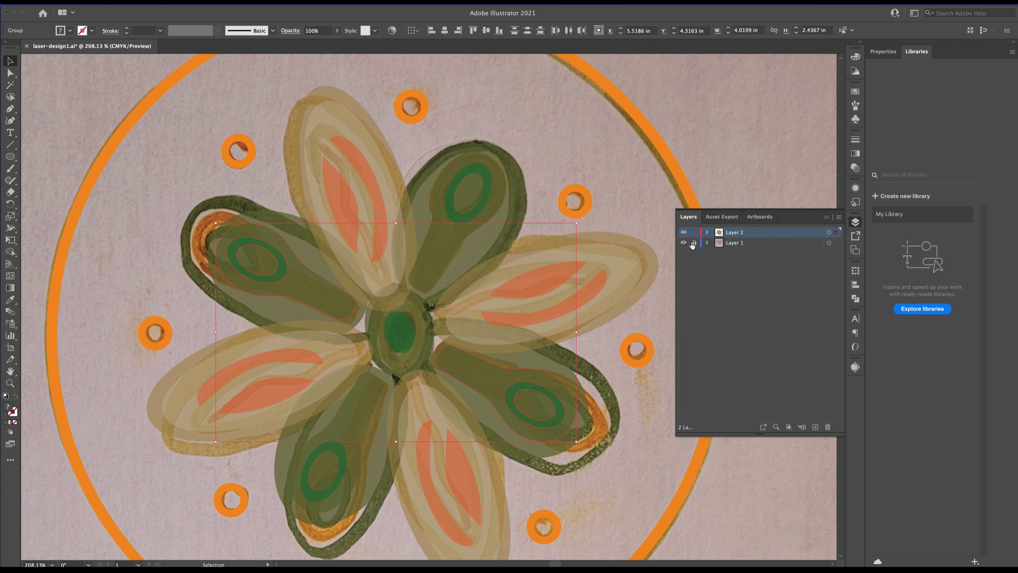
click(683, 242)
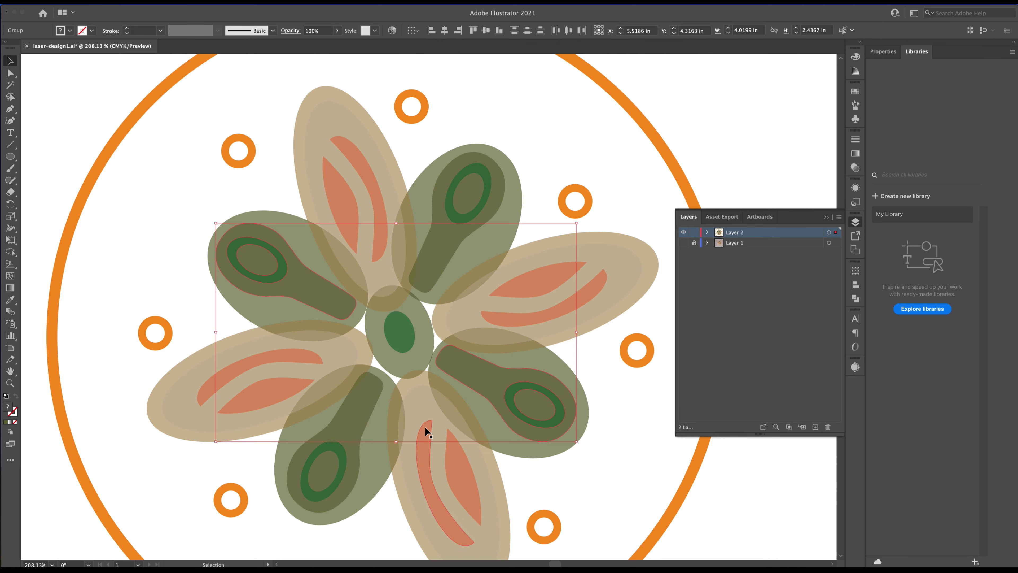
click(603, 501)
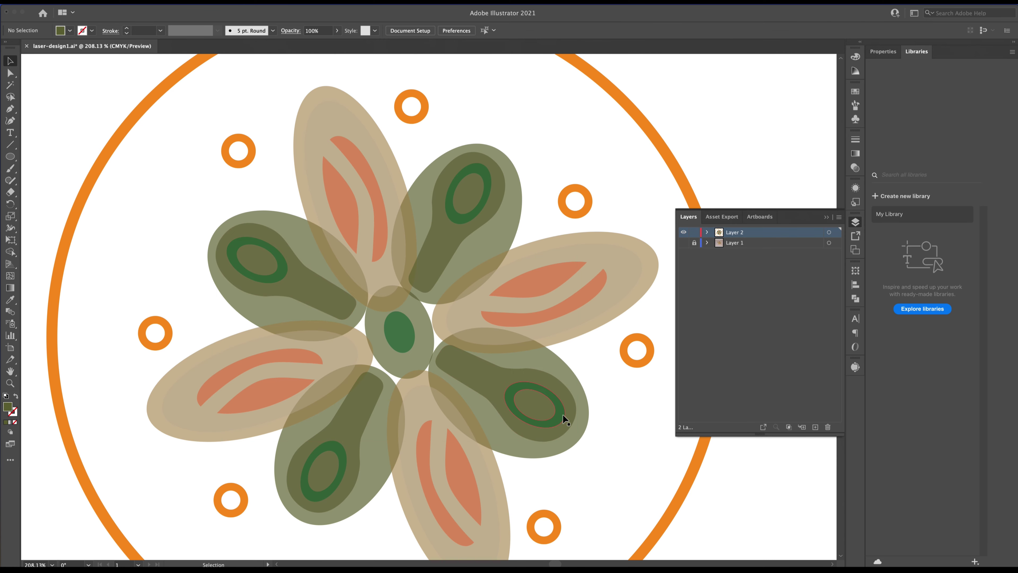
scroll(568, 395, down, 5)
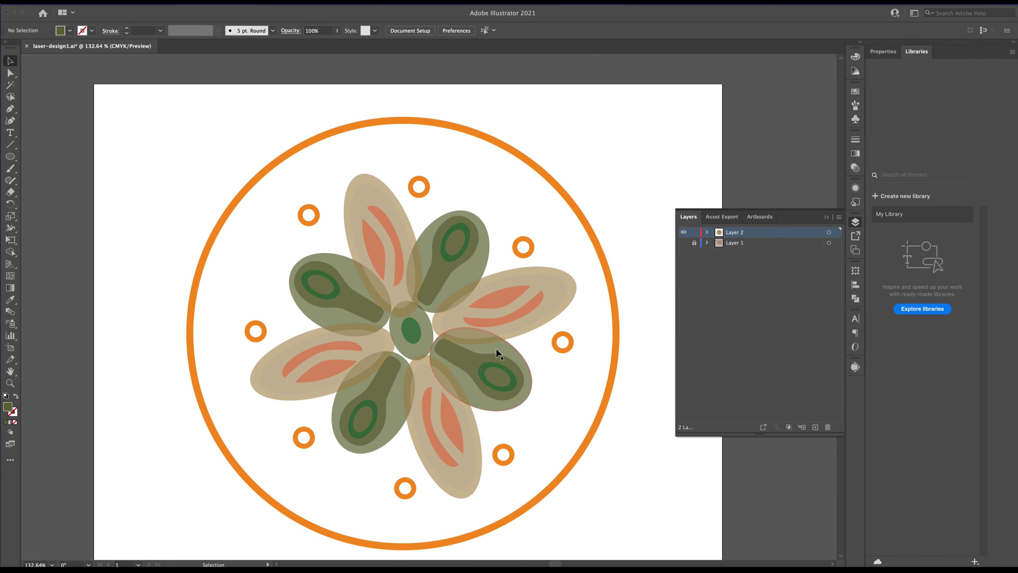
Set the opacity of all the flower and border artwork to 100% and deselect it
key(ctrl+a)
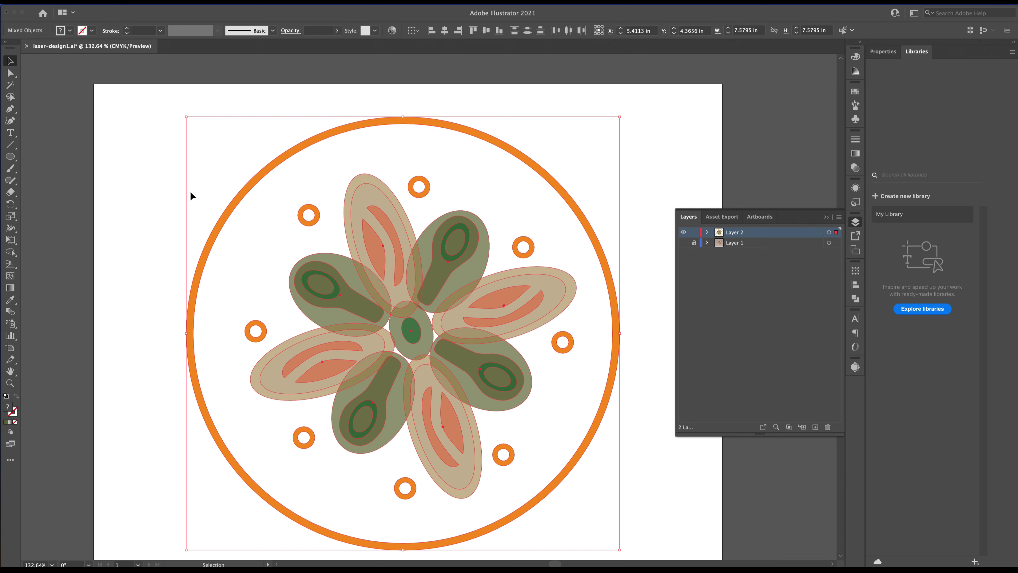
click(120, 177)
drag(120, 96, 643, 355)
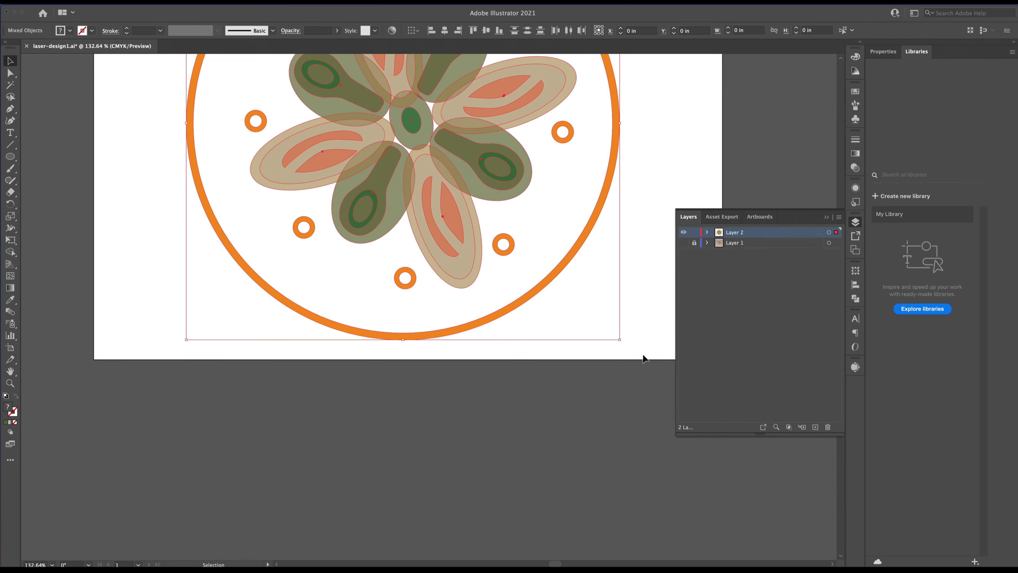
click(855, 168)
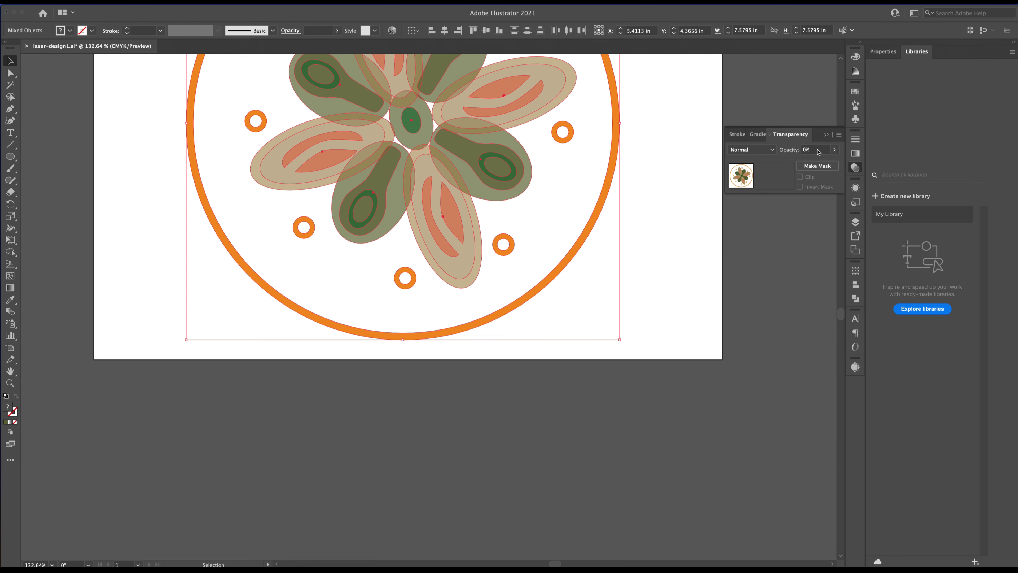
click(834, 149)
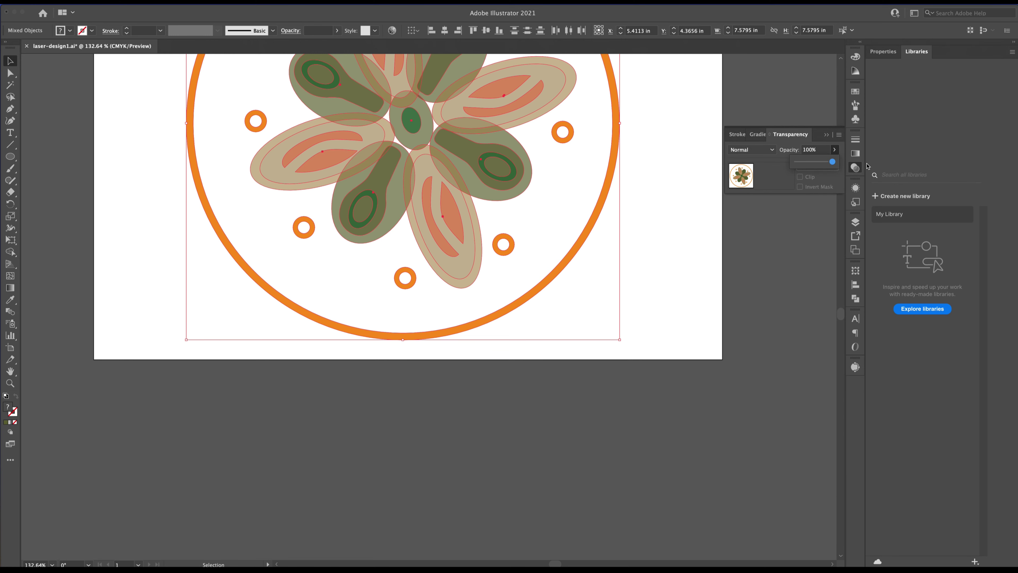
click(658, 198)
scroll(638, 200, down, 2)
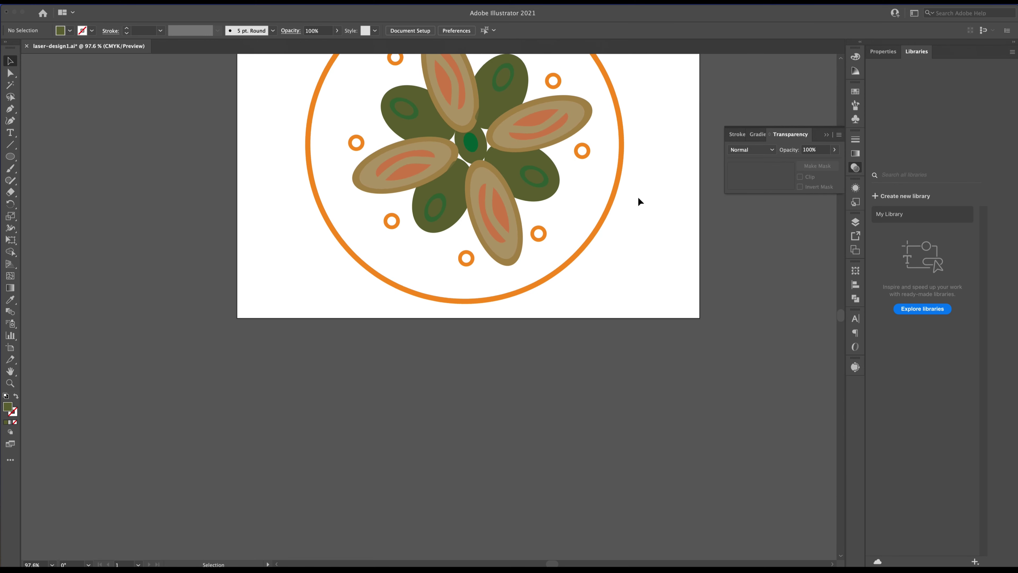
scroll(638, 200, up, 5)
scroll(638, 200, left, 2)
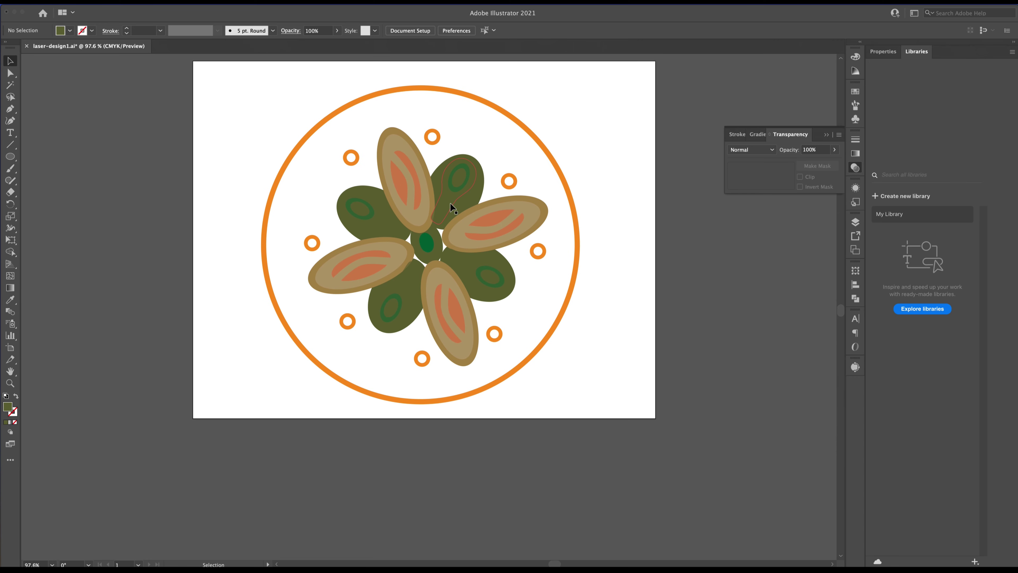
Fill only the teardrop inside the upper-left green petal with the bright green swatch
click(451, 207)
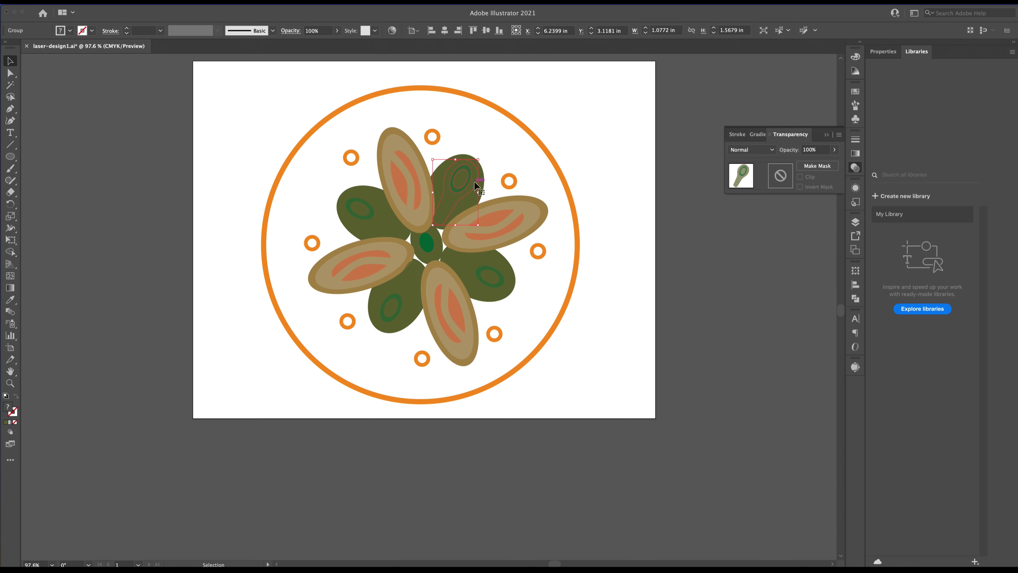
click(379, 226)
key(a)
click(317, 206)
key(v)
click(387, 228)
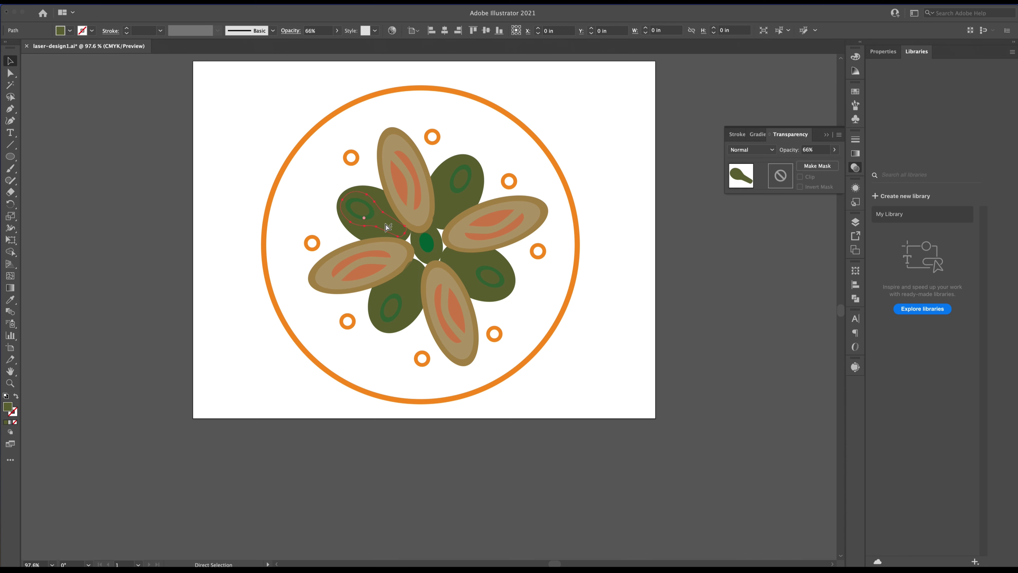
click(70, 30)
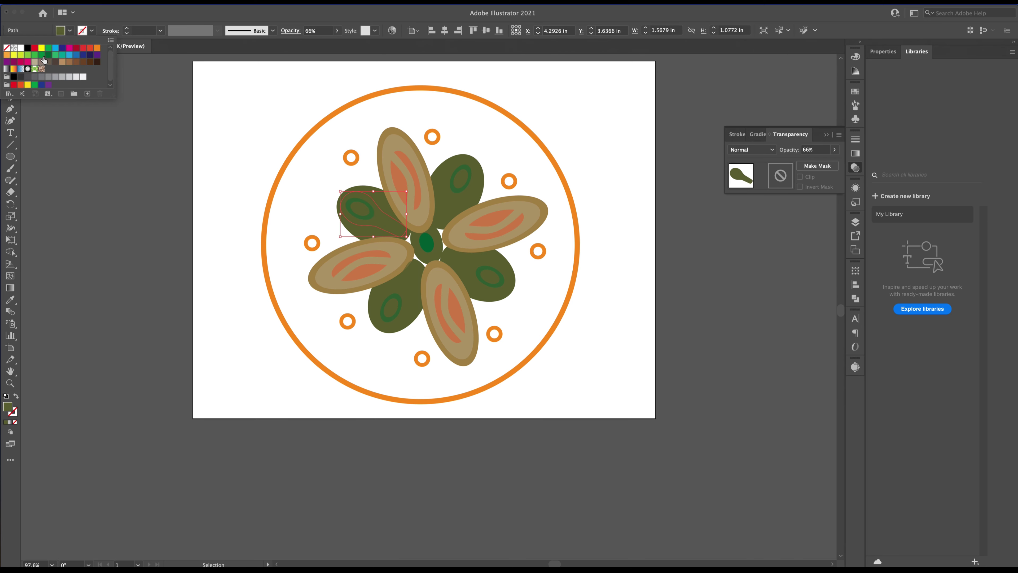
click(28, 55)
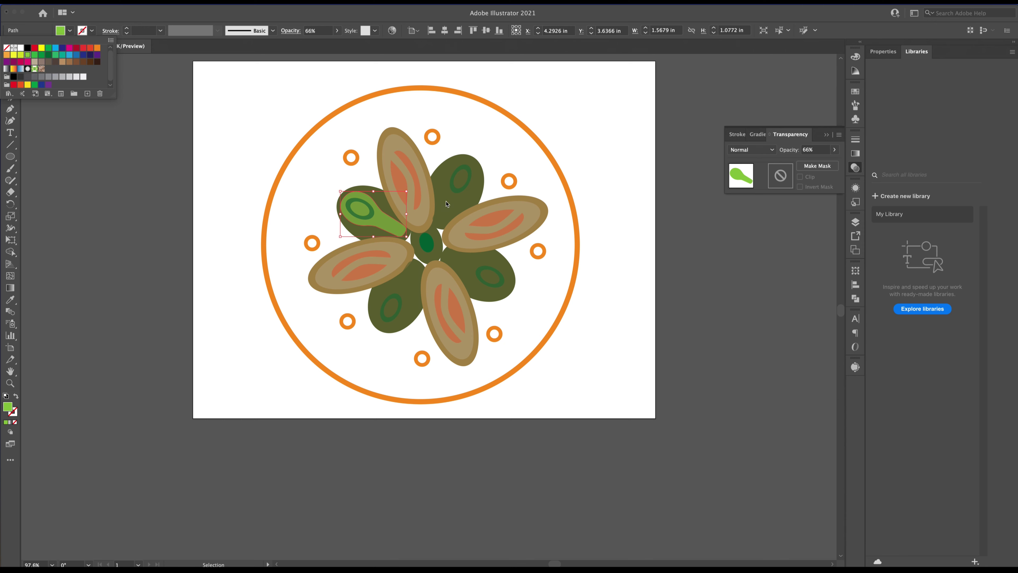
Recolor the upper-right petal's teardrop by sampling the bright green teardrop with the Eyedropper
click(449, 212)
click(451, 200)
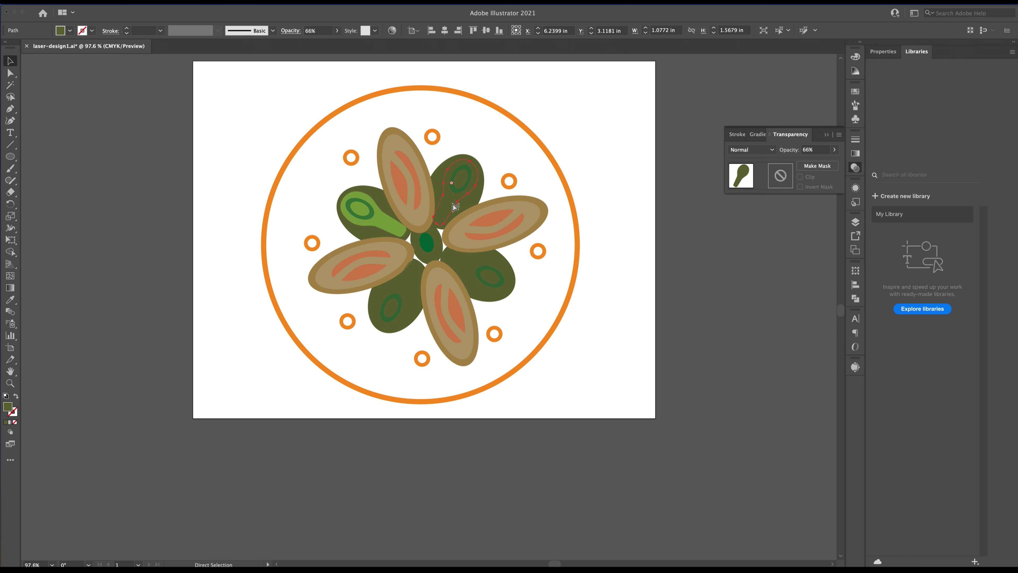
click(10, 300)
click(380, 221)
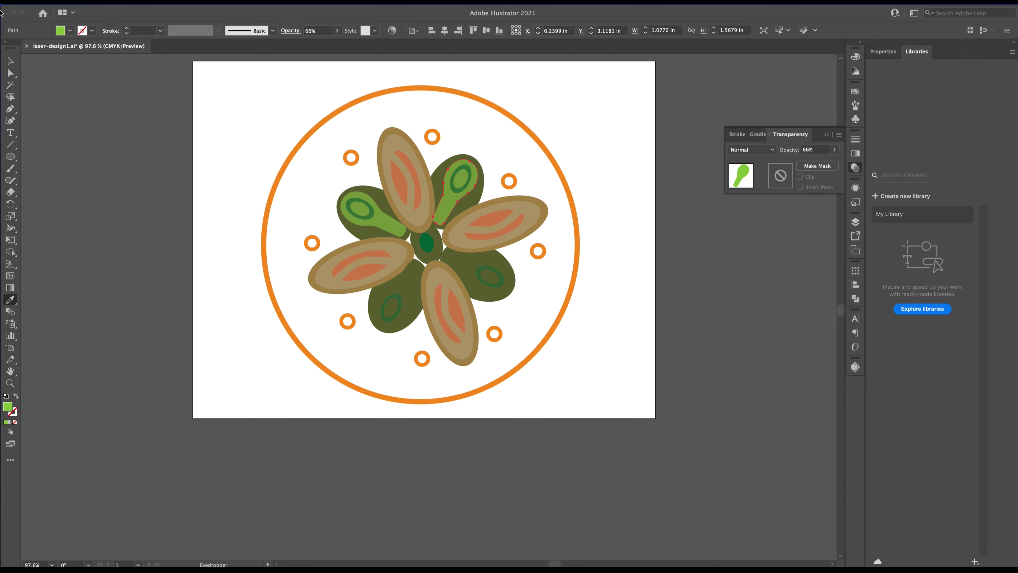
Recolor the teardrops in both lower green petals by sampling the bright green one with the Eyedropper, and deselect them
click(10, 61)
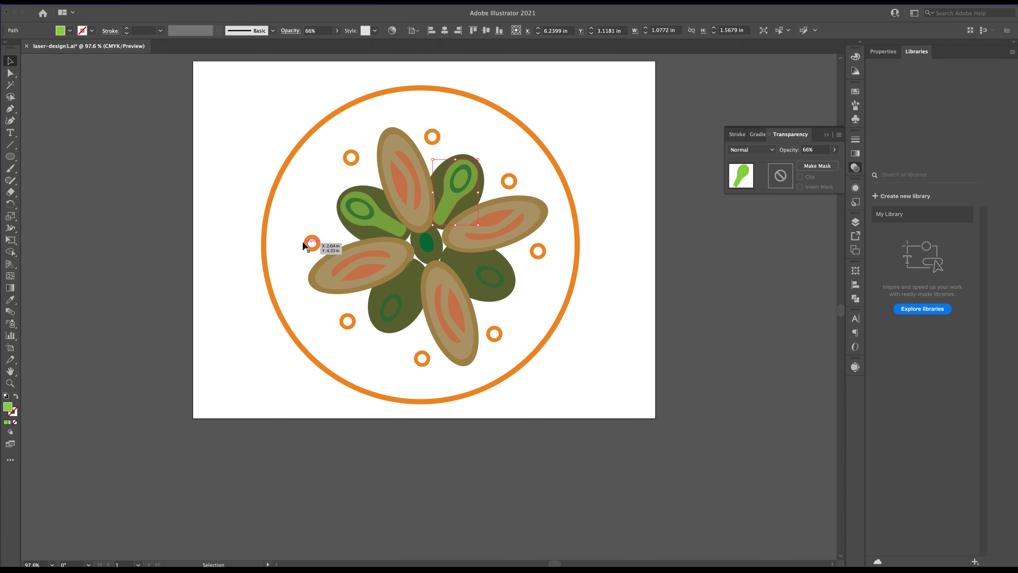
click(409, 287)
shift+click(468, 264)
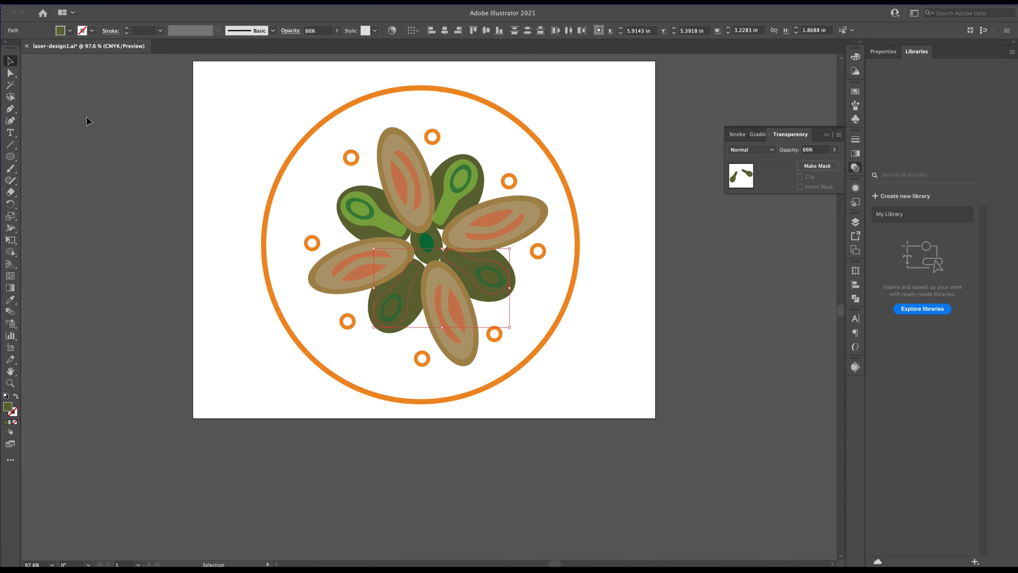
click(10, 300)
click(380, 216)
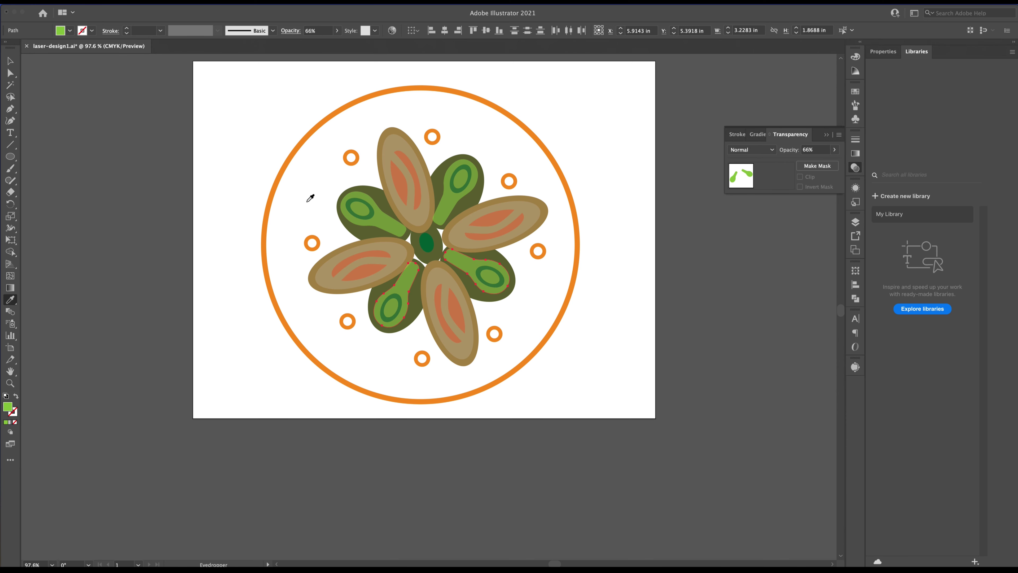
key(v)
click(182, 220)
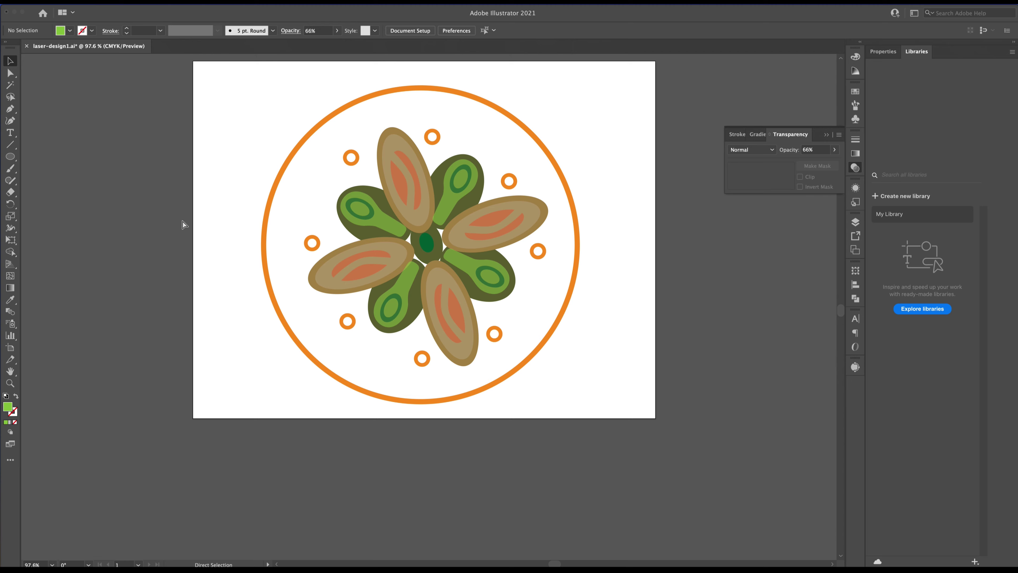
Group the flower center's outer olive ellipse with its inner dark green ellipse
key(super+y)
key(super+y)
click(436, 252)
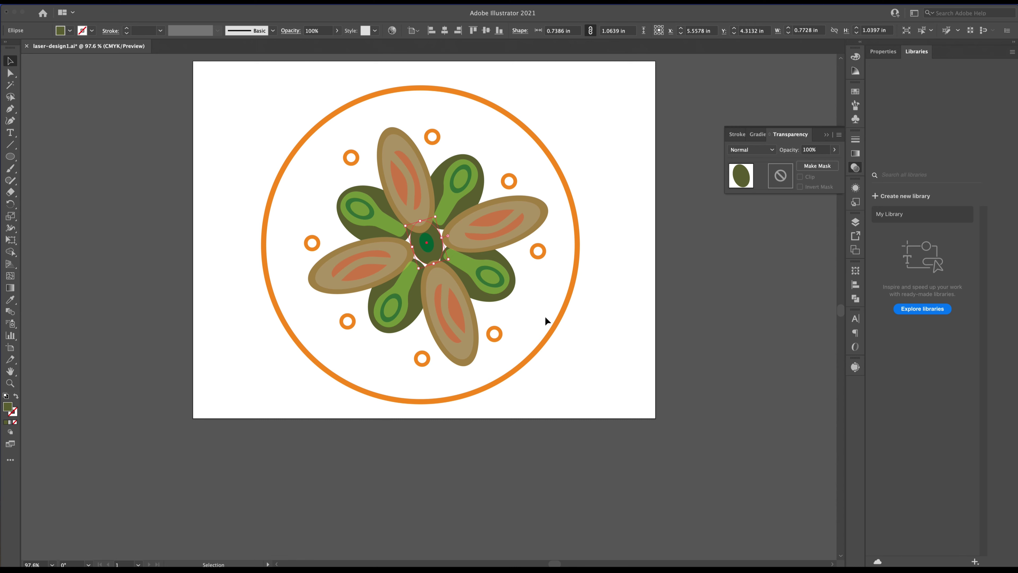
key(Delete)
key(ctrl+z)
shift+click(430, 247)
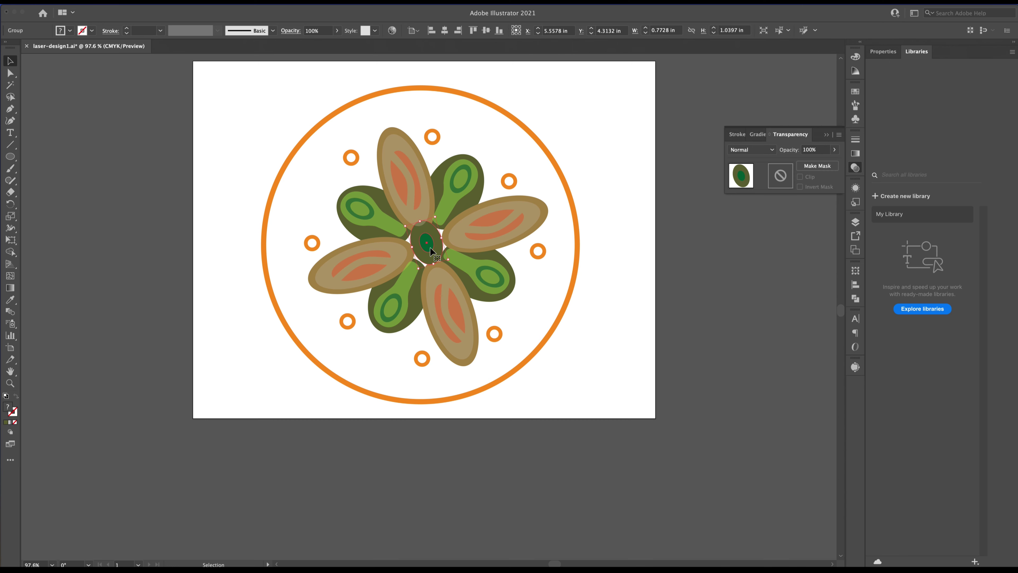
Remove the grouped flower center from the artwork and show the document's layers
key(Delete)
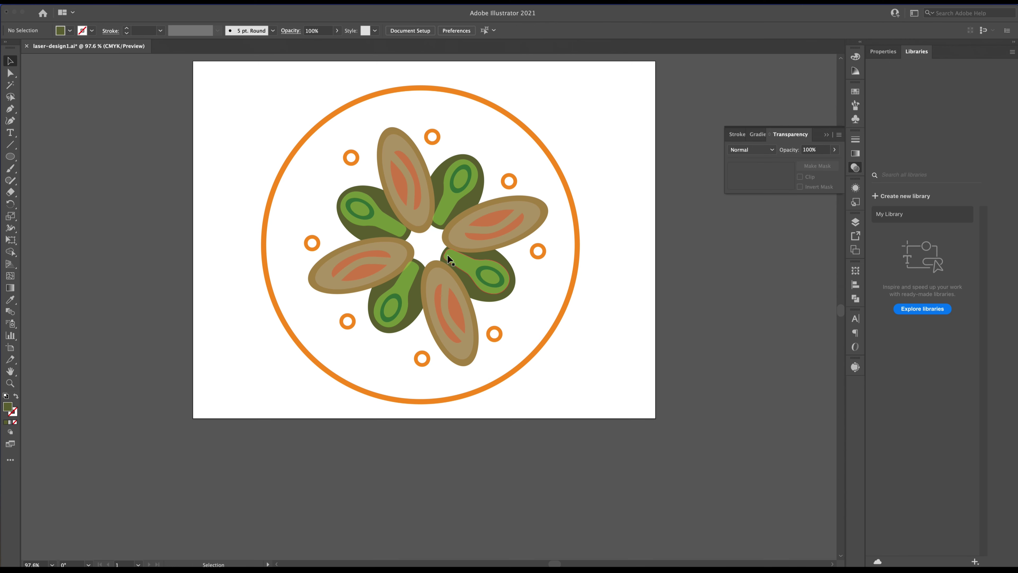
key(ctrl+z)
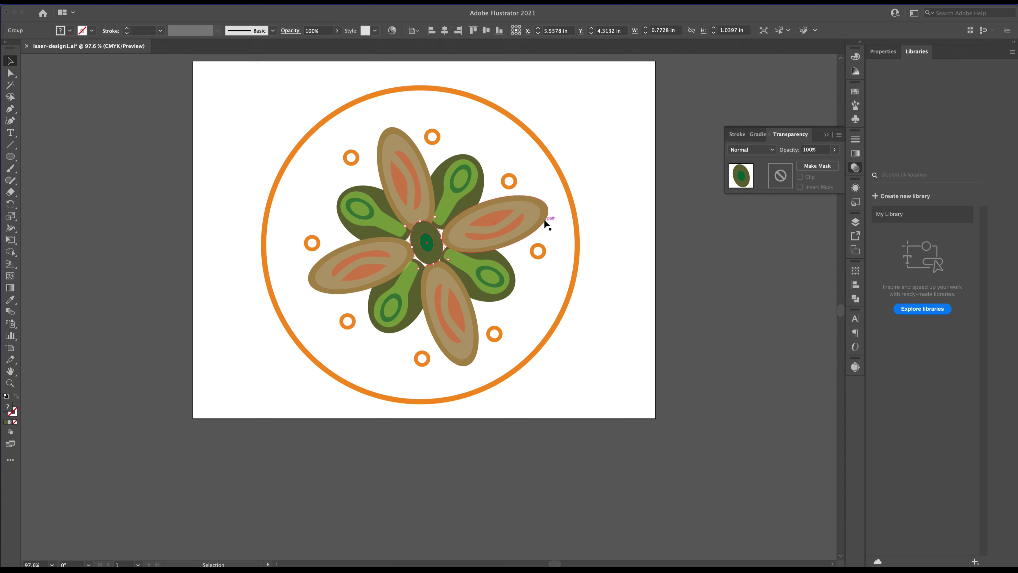
key(Down)
key(Down)
key(Right)
key(Down)
key(Down)
key(Right)
key(Delete)
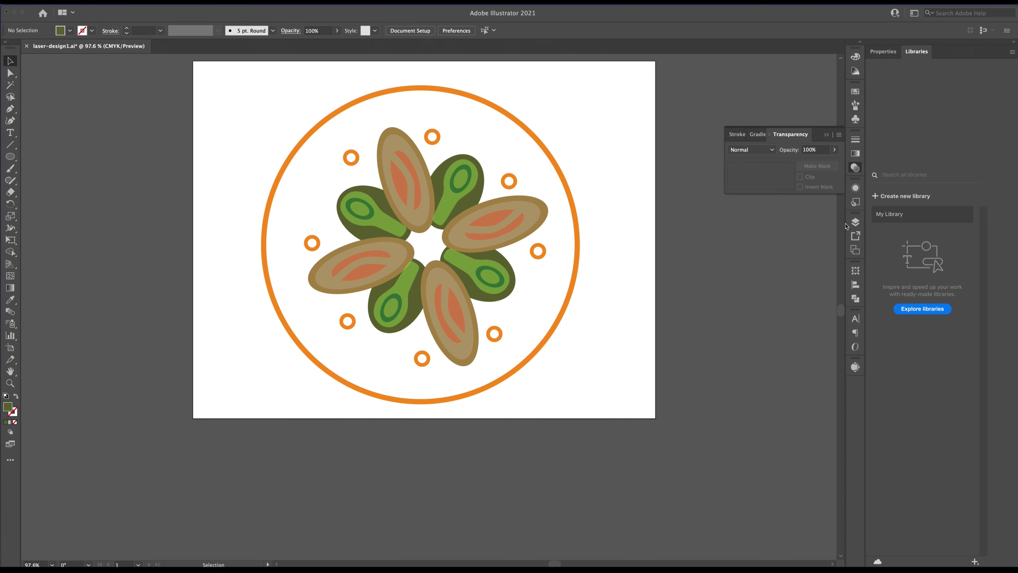
click(856, 222)
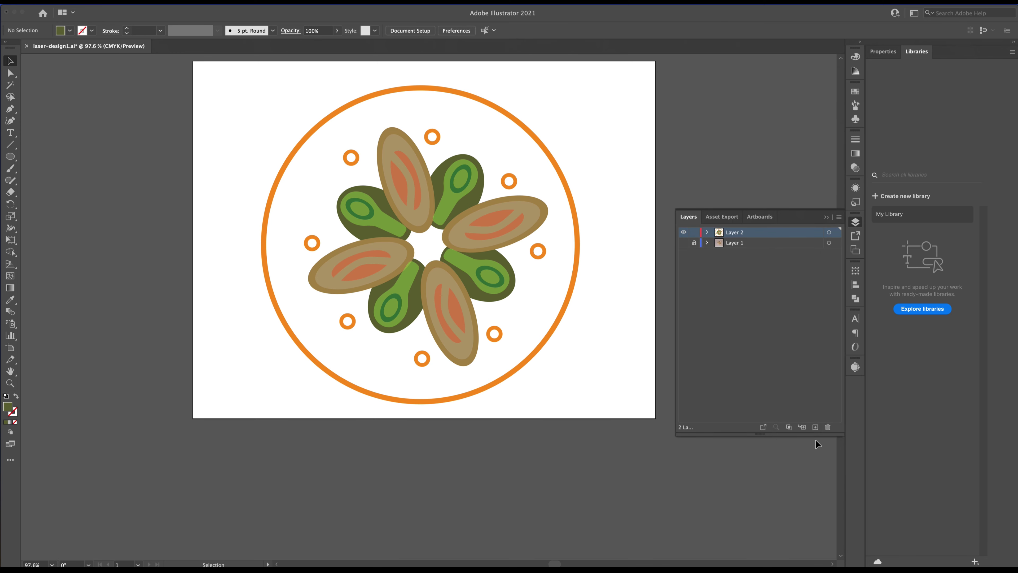
Create a new layer, paste the flower center in front on it, and deselect it
click(815, 426)
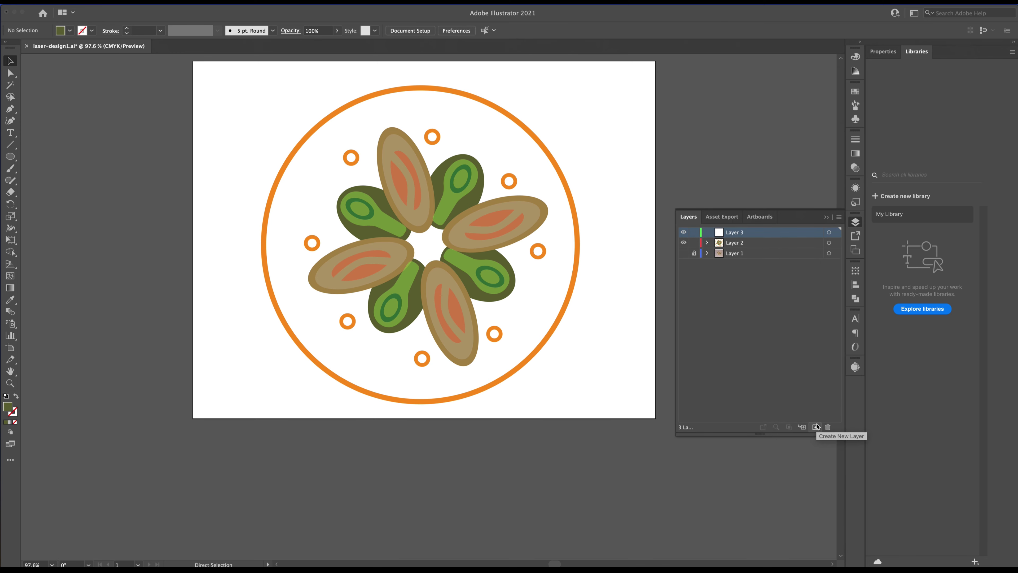
key(ctrl+f)
click(612, 323)
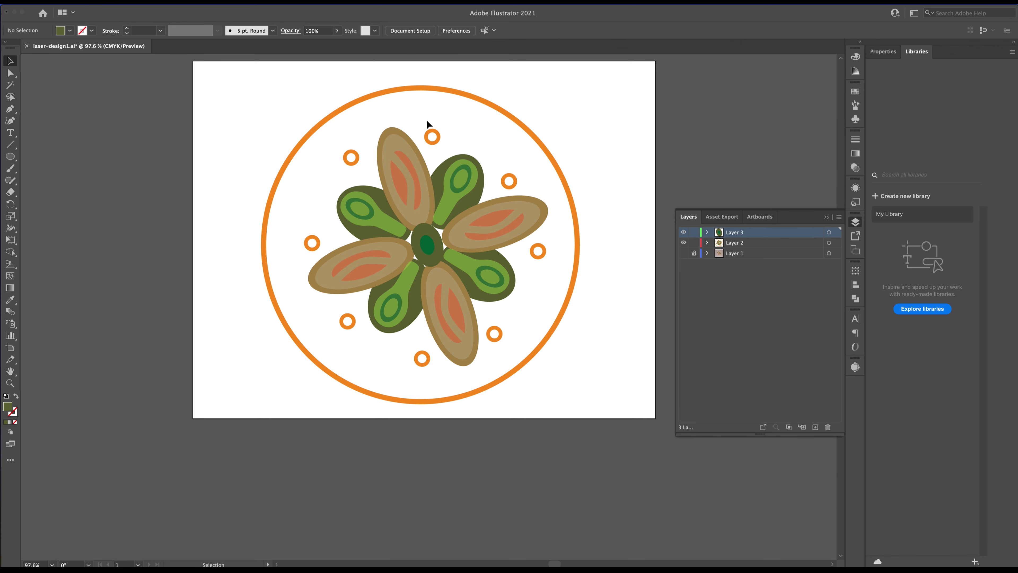
Nudge the large outer orange ring rightward to X 5.564 in so it surrounds the flower evenly
click(455, 93)
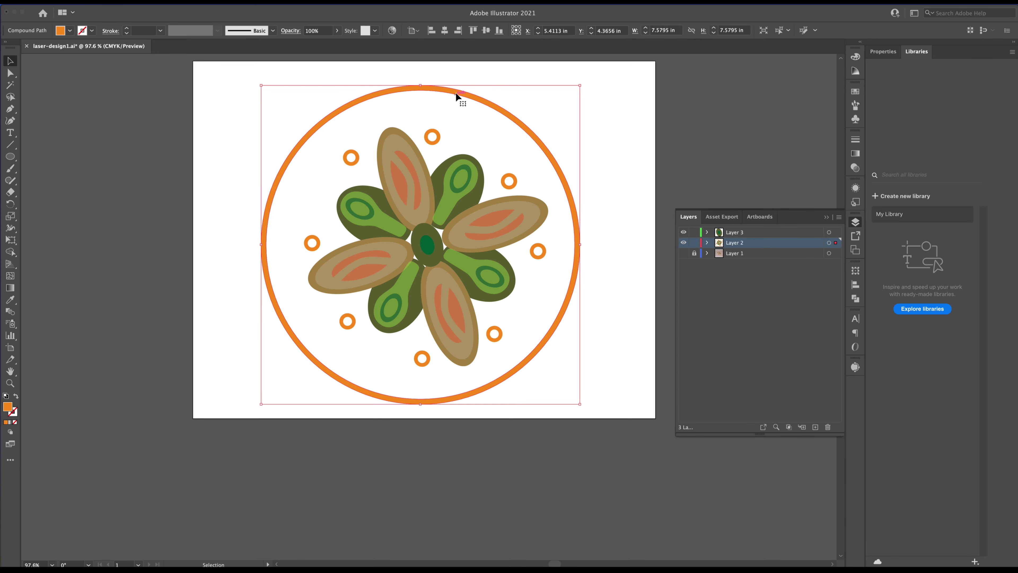
key(Right)
key(Right)
key(Right)
key(Right)
key(Right)
key(Right)
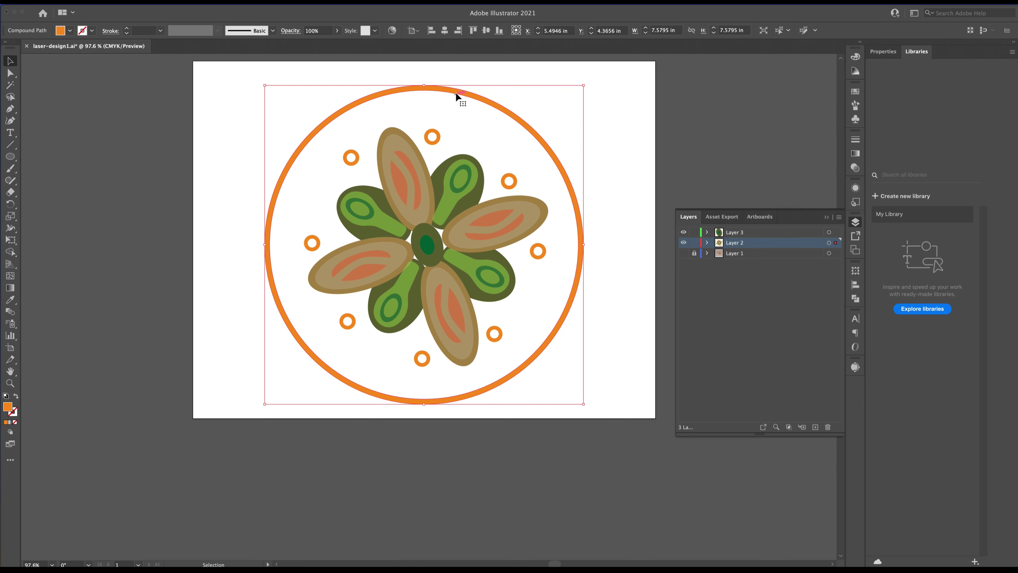
key(Right)
key(Right)
key(Right)
key(Right)
key(Right)
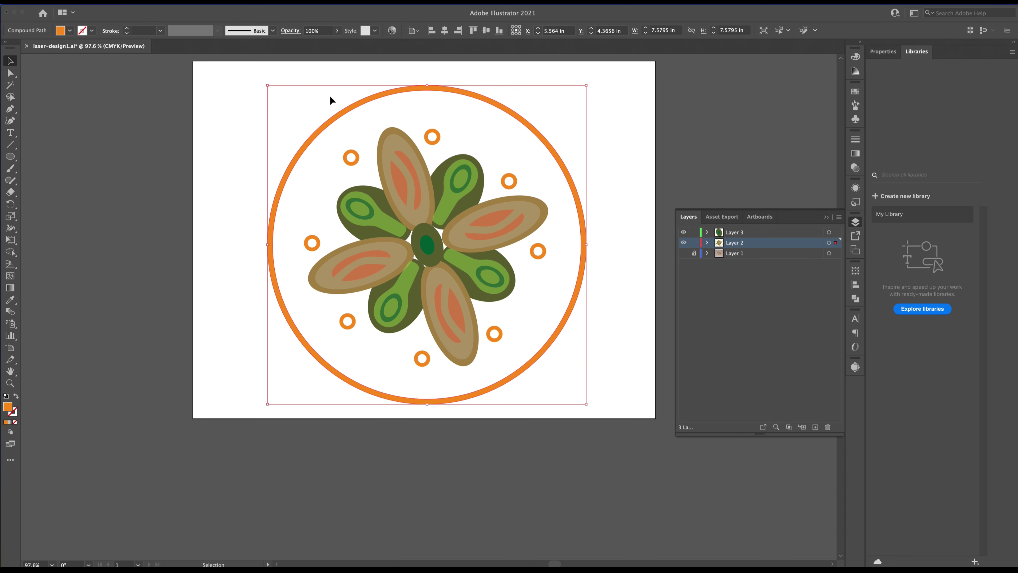
Show the rulers and add a vertical guide at X 5.5 in and a horizontal guide at Y about 4.26 in
key(super+r)
click(182, 3)
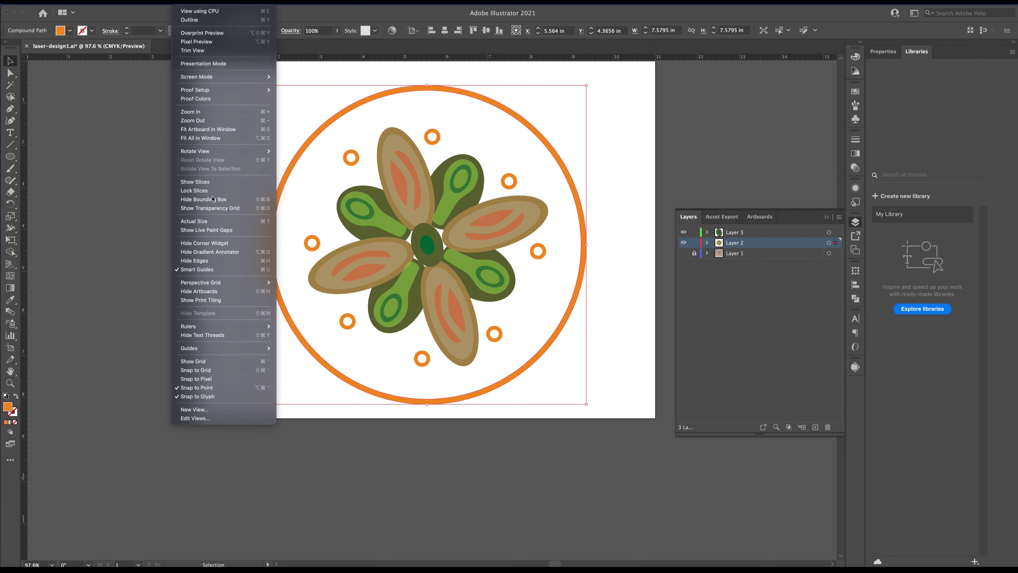
mouse_move(209, 327)
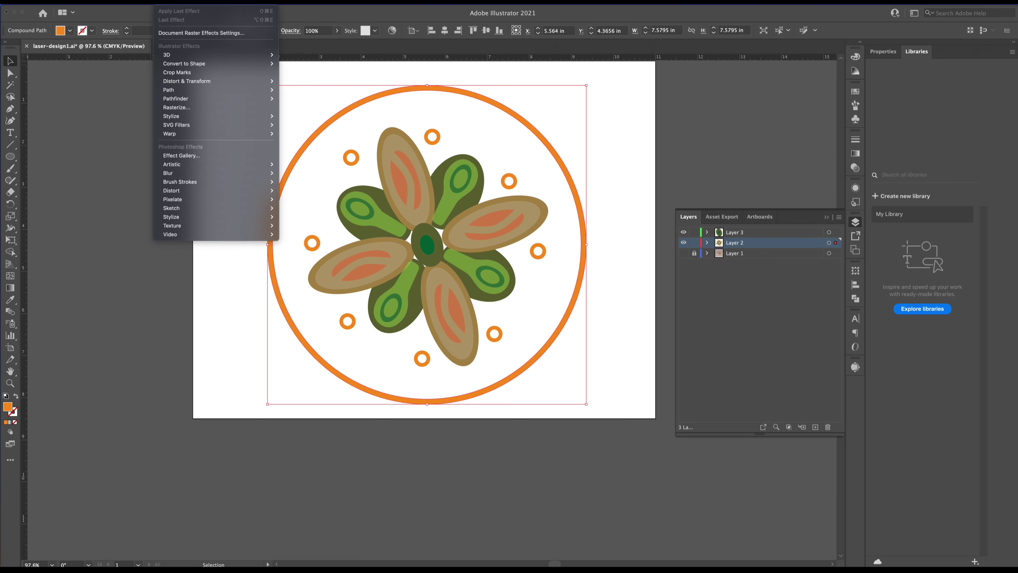
click(229, 39)
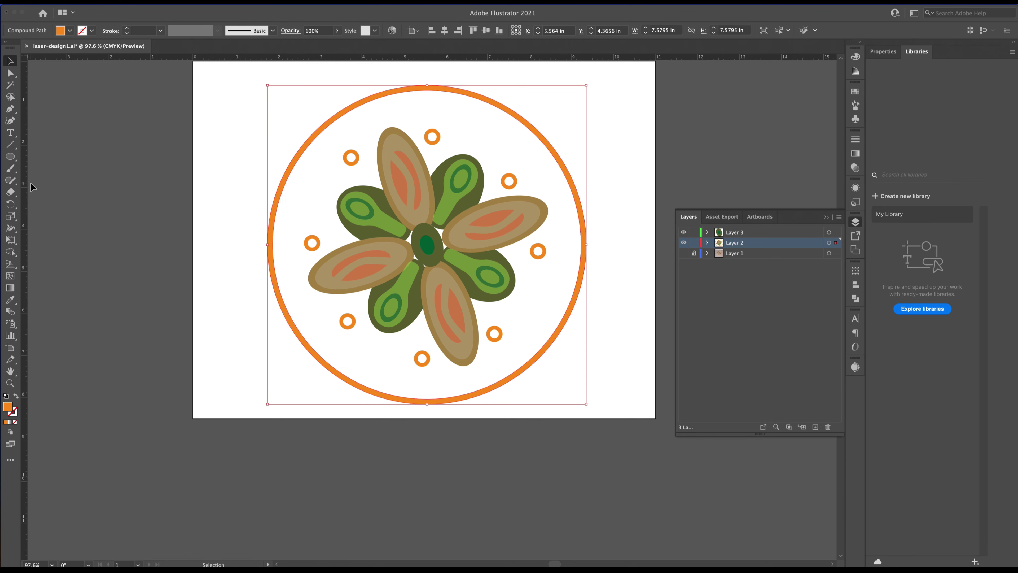
drag(24, 187, 425, 211)
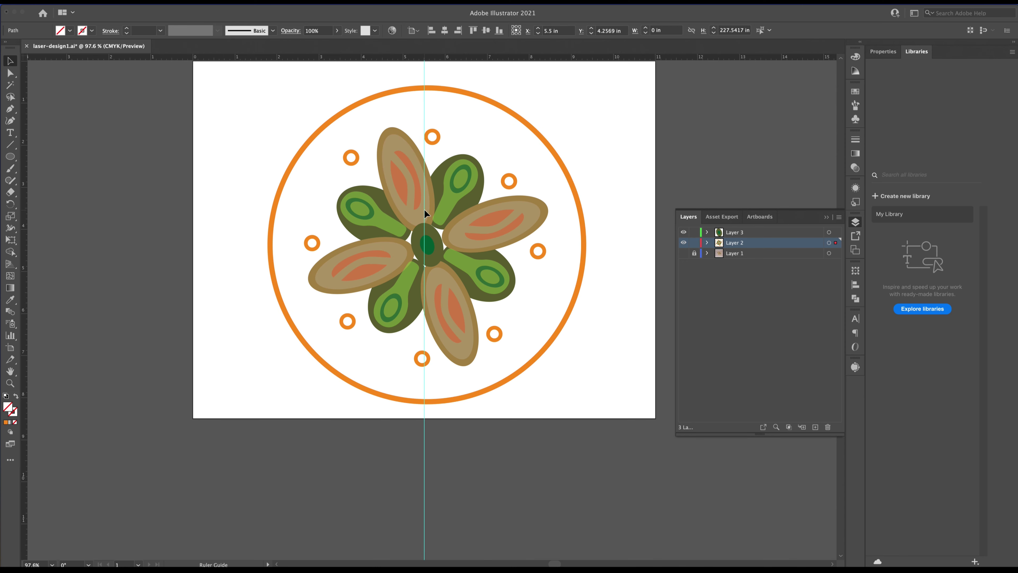
drag(457, 58, 443, 240)
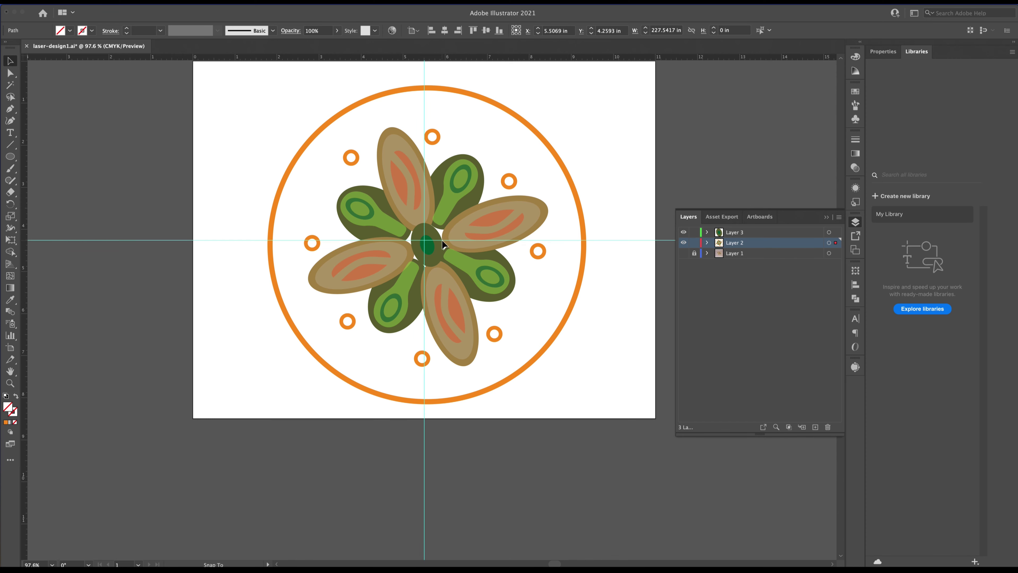
Group all the artwork and rotate it so the tan petals line up with the guides, checking the alignment in Outline view
click(547, 142)
drag(590, 83, 621, 144)
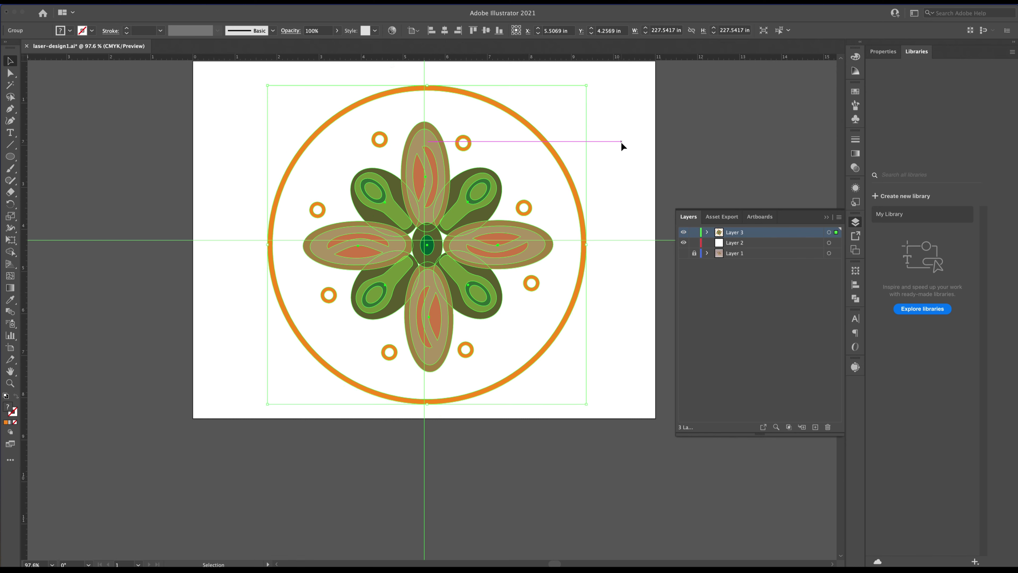
key(a)
key(ctrl+y)
key(v)
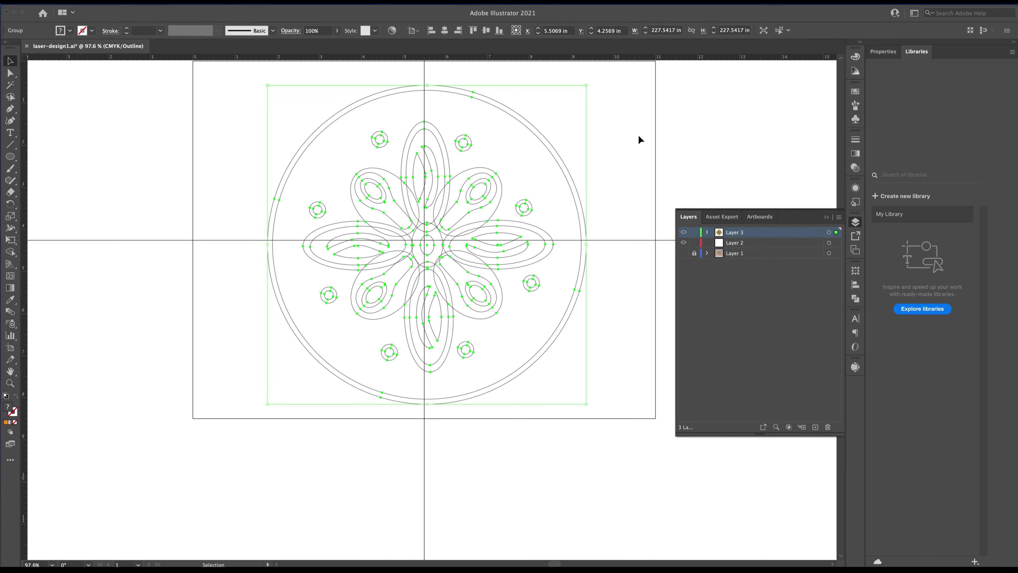
drag(591, 84, 592, 84)
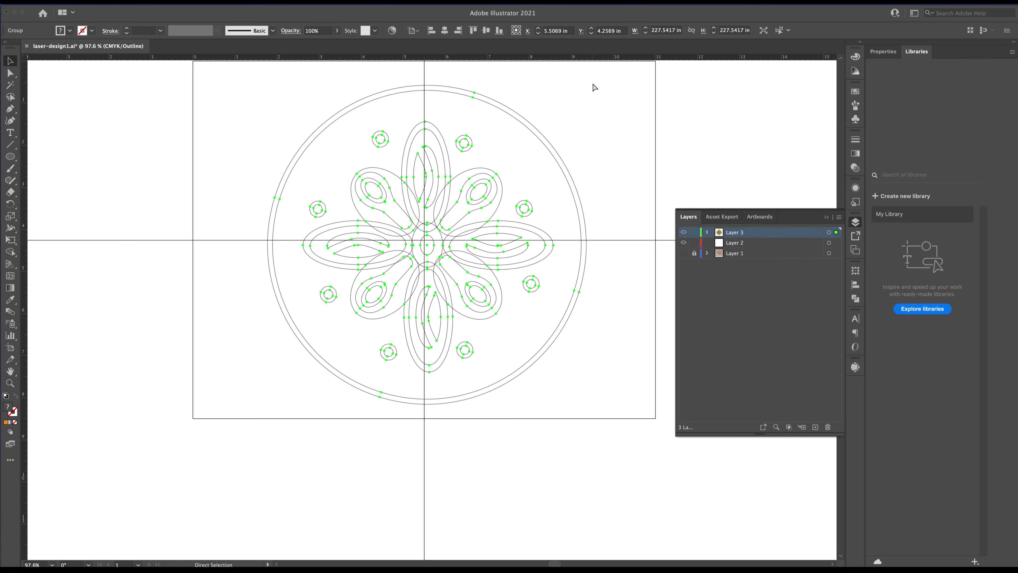
key(ctrl+y)
key(Left)
key(Left)
key(Left)
key(Left)
key(Left)
key(Left)
key(Left)
key(Left)
key(Left)
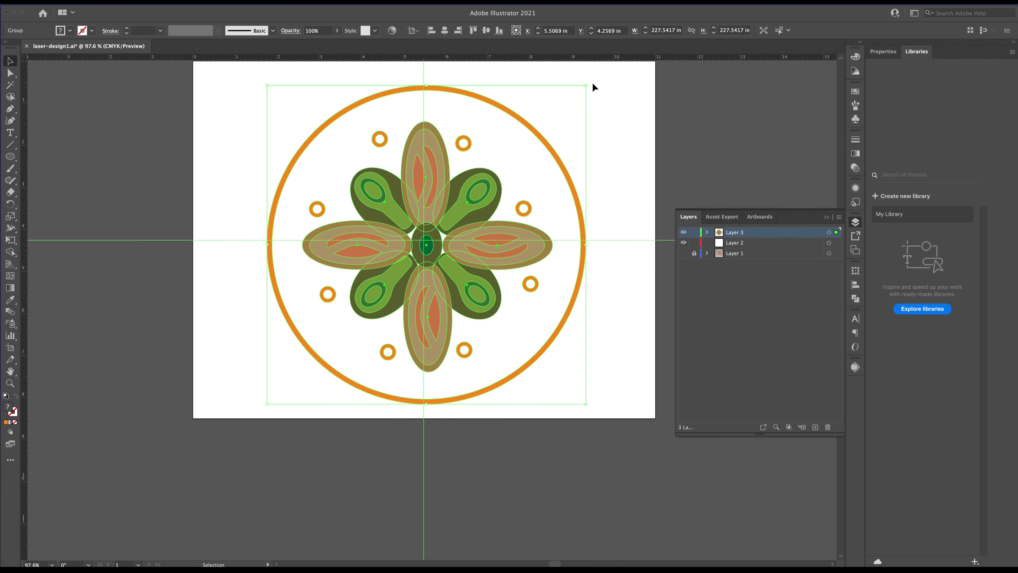
key(Right)
key(Right)
key(Right)
key(Right)
key(Right)
key(Right)
key(Right)
key(Right)
key(Right)
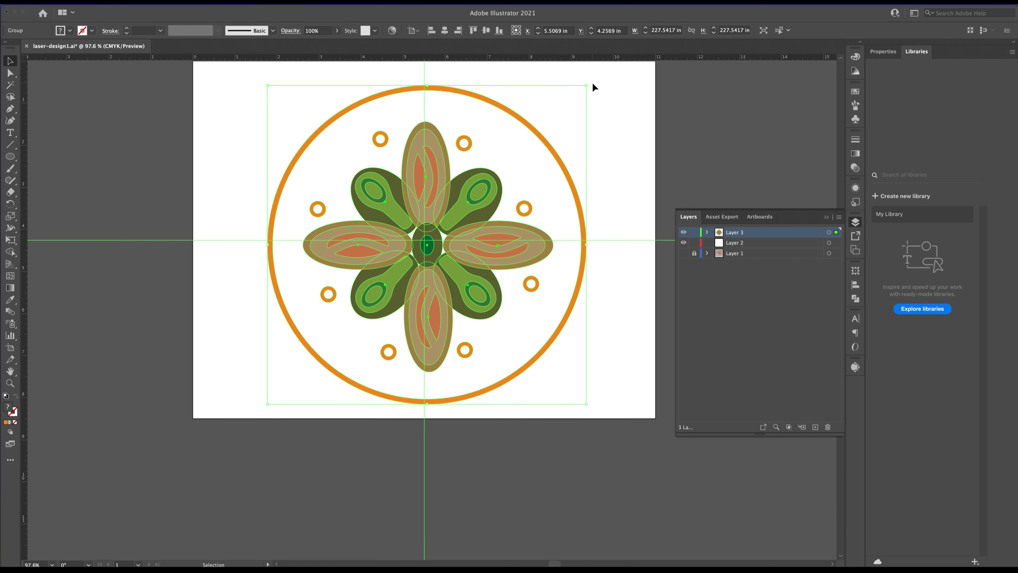
click(551, 149)
click(552, 149)
key(Left)
key(Left)
key(Left)
key(Right)
key(Right)
key(Right)
Lock the guides so they stay in place when the artwork is moved
click(184, 1)
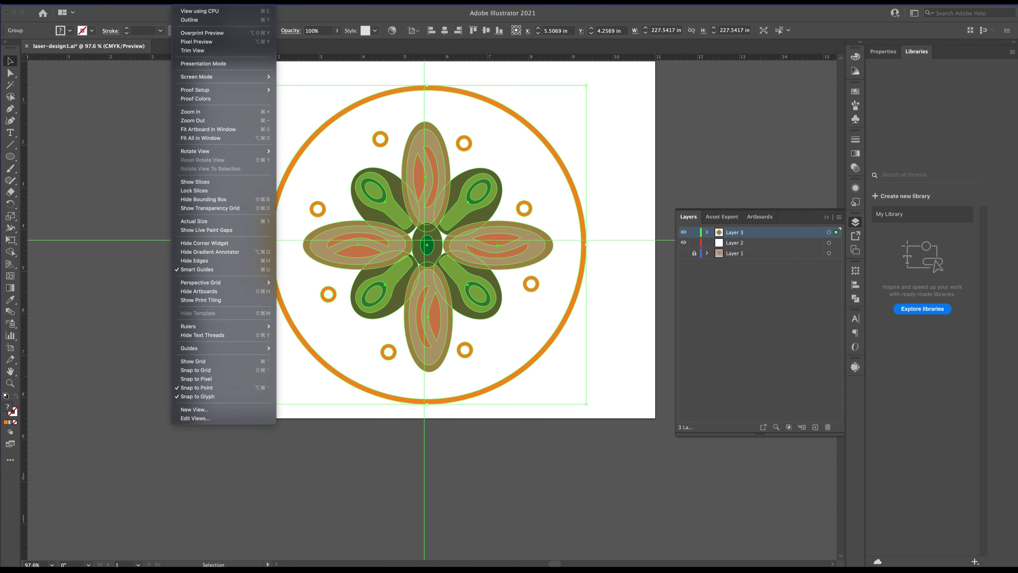
mouse_move(210, 348)
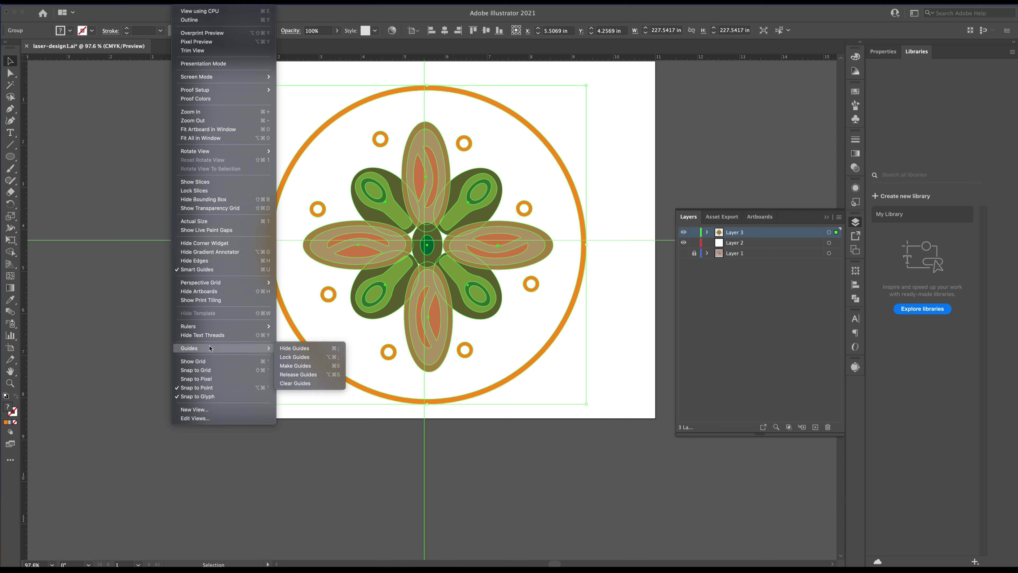
click(304, 357)
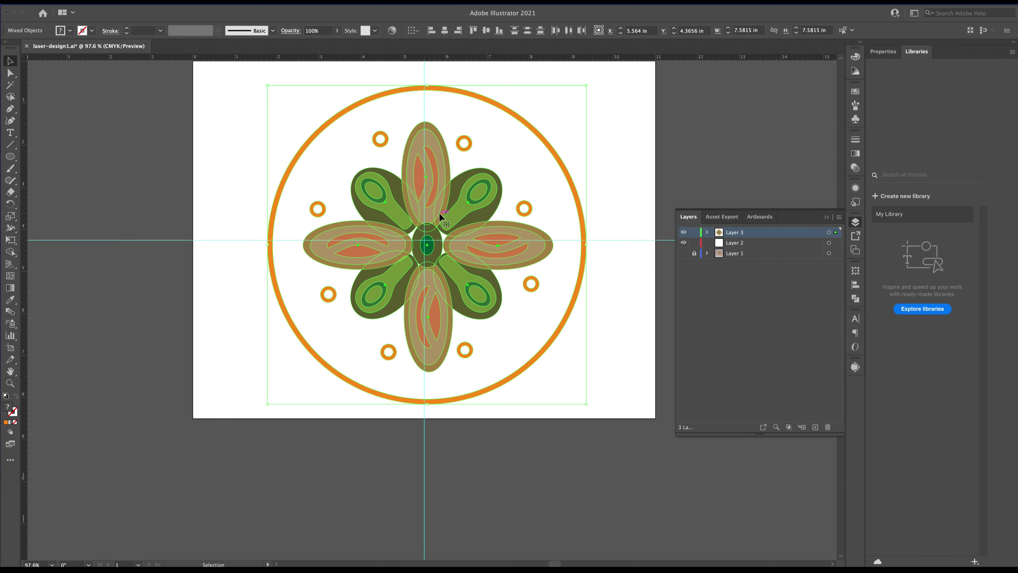
Nudge the whole artwork left and up to X 5.4946 in, Y 4.2406 in, centering the flower on the guide crossing, and deselect it
key(Left)
key(Left)
key(Left)
key(Left)
key(Up)
key(Up)
key(Up)
key(Up)
key(Up)
key(Up)
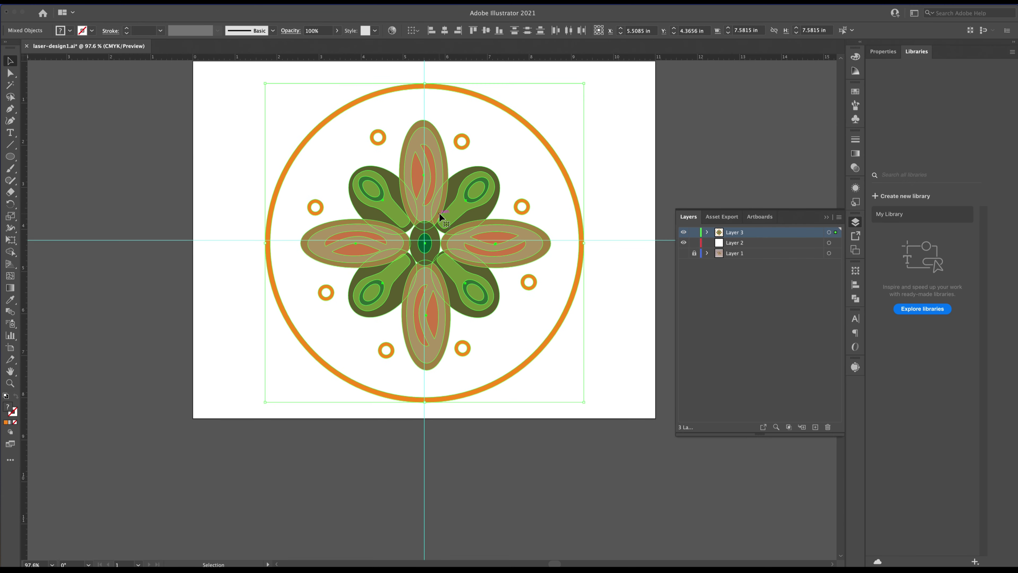
key(Up)
key(Up)
key(Up)
key(Up)
key(Up)
key(Up)
key(Left)
key(Up)
key(Up)
key(Up)
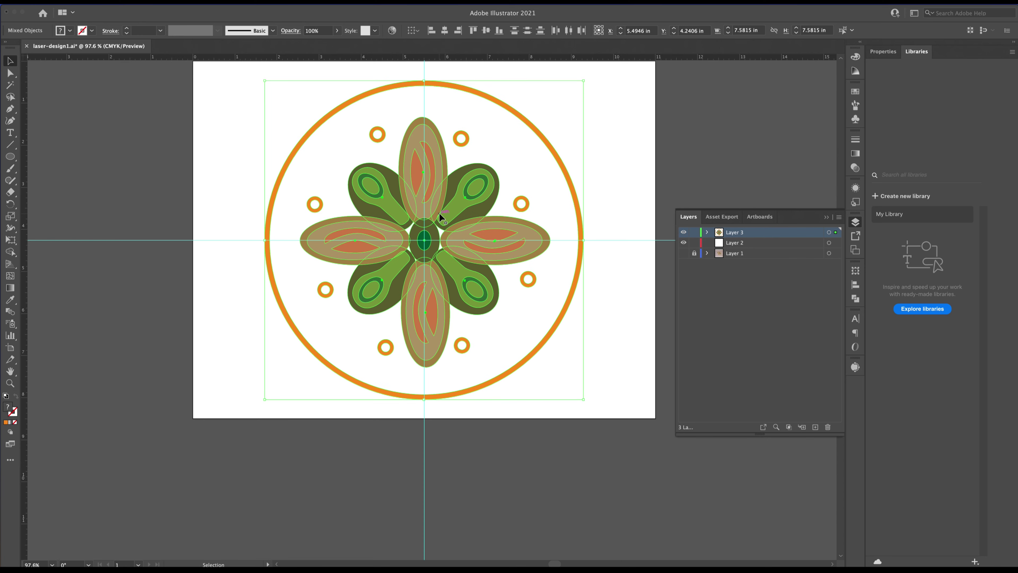
click(655, 180)
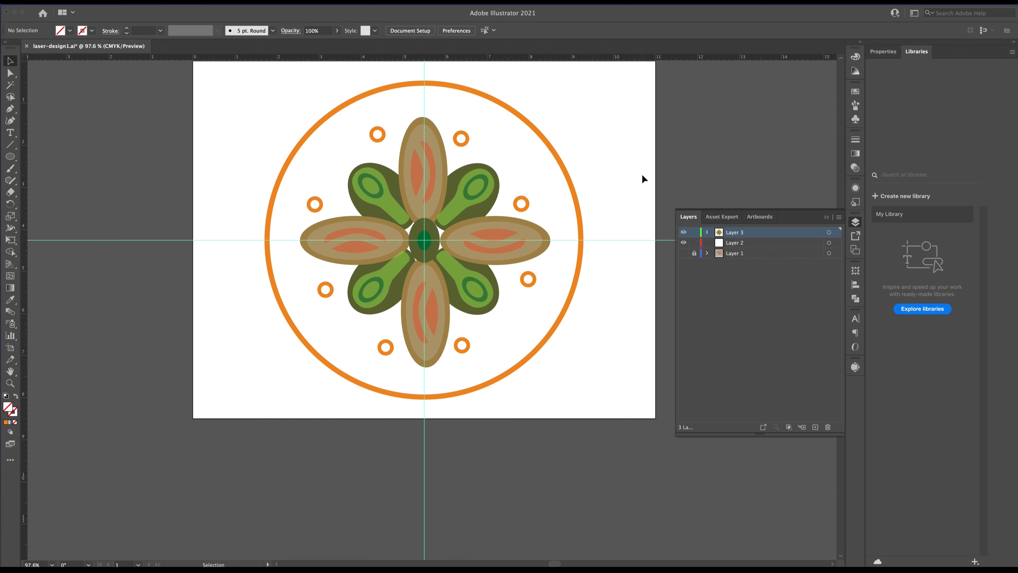
Save the document under its current file name
key(super+s)
click(60, 2)
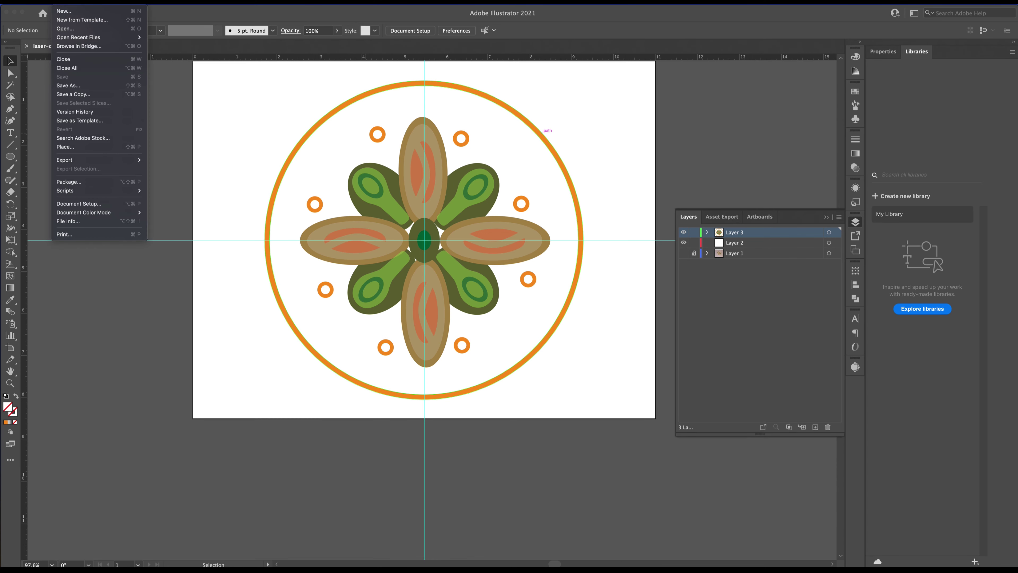
click(375, 134)
drag(553, 141, 469, 206)
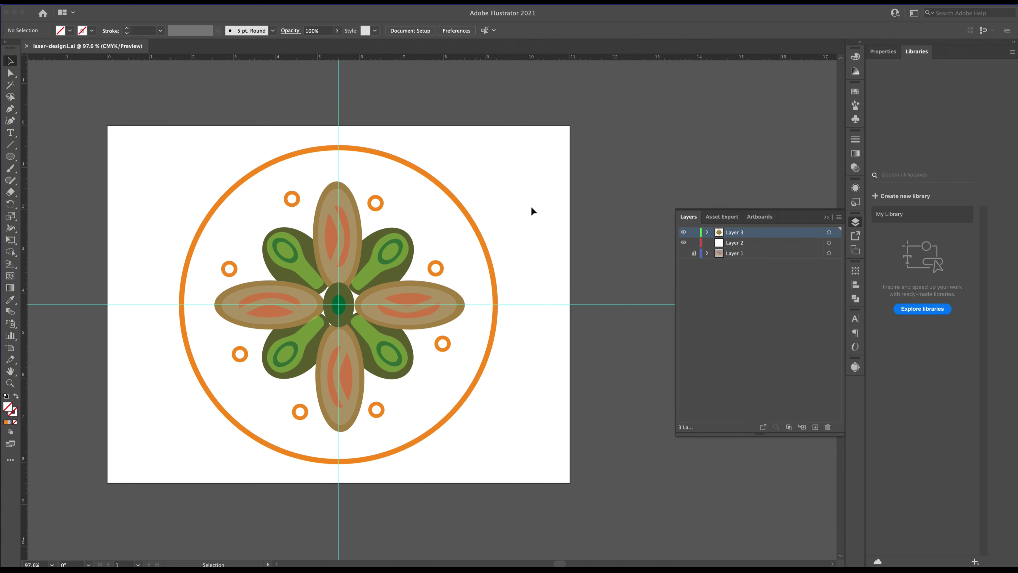
Hide and show the three layers to check what each one contains
click(683, 232)
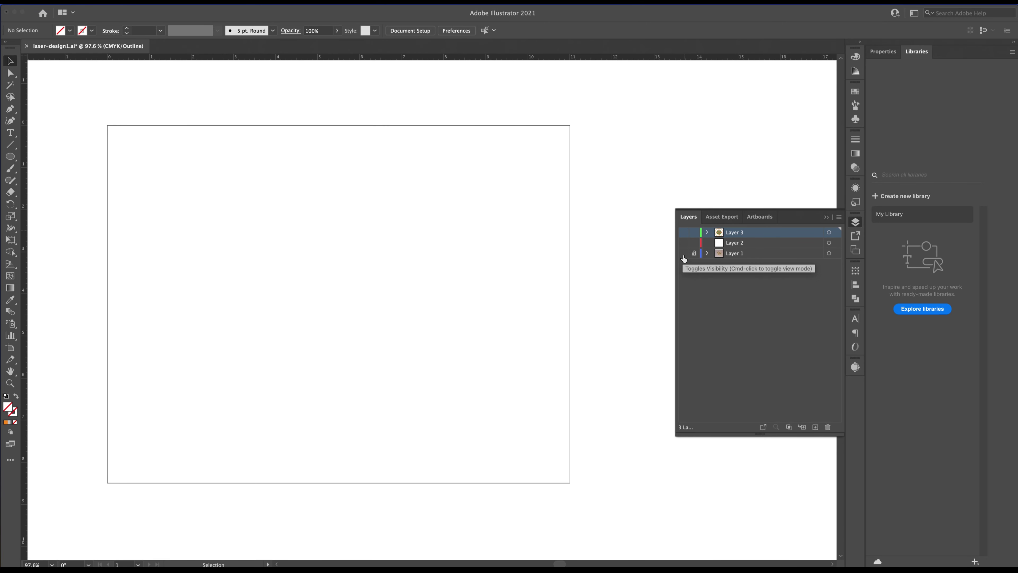
click(683, 254)
click(683, 253)
click(683, 243)
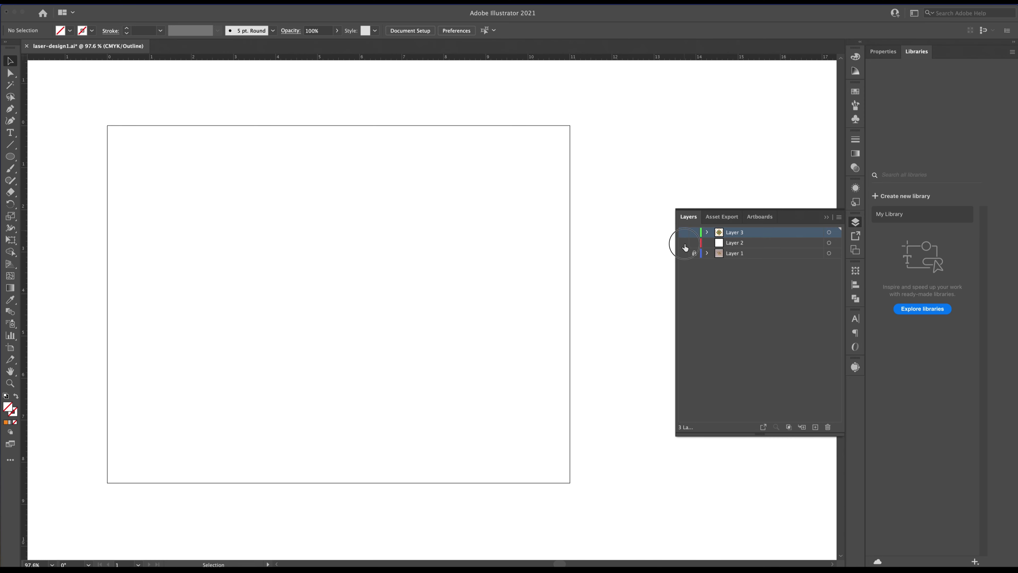
click(683, 233)
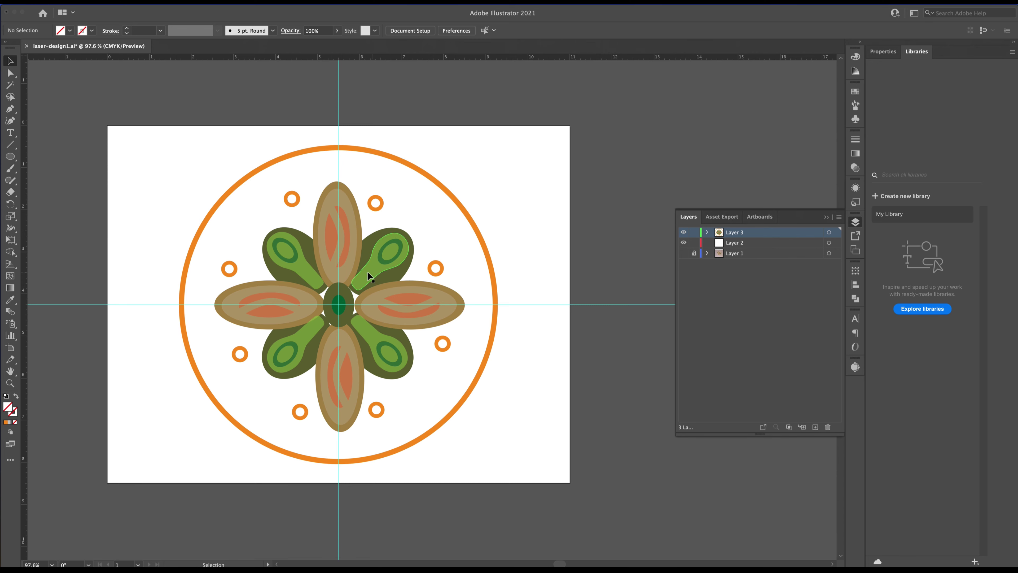
Ungroup the whole flower artwork and hide the empty Layer 2
click(349, 262)
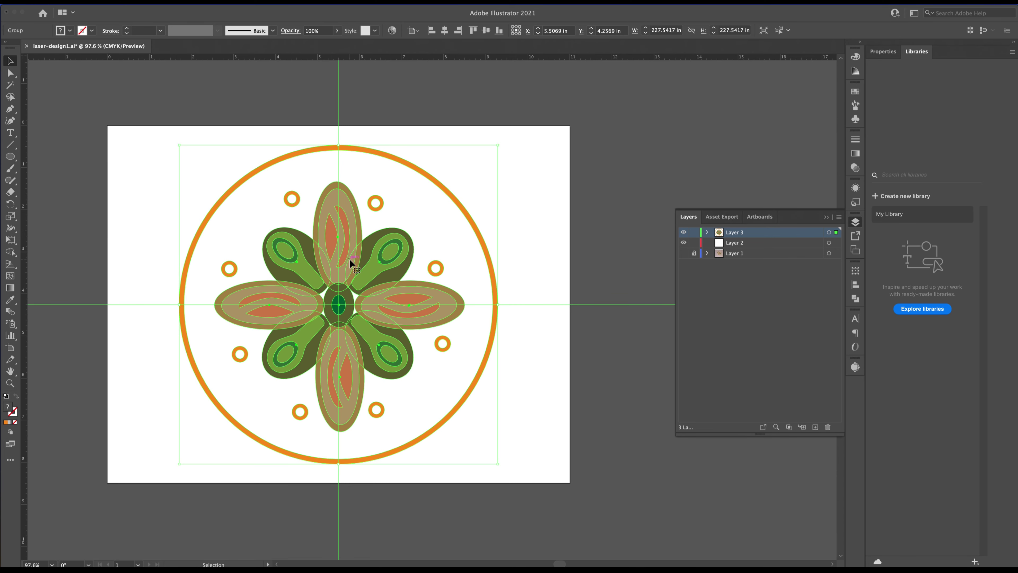
shift+click(417, 292)
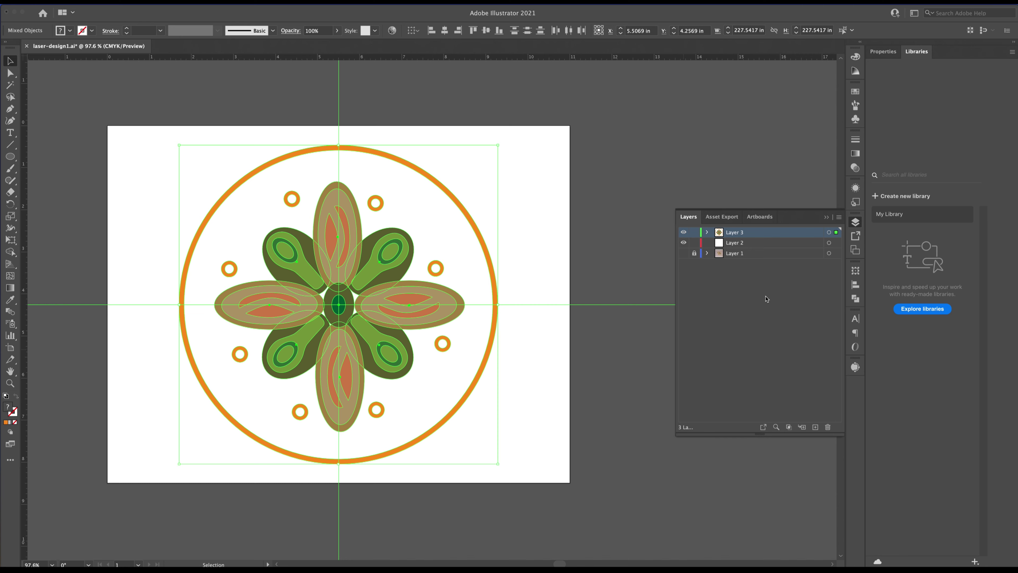
click(737, 243)
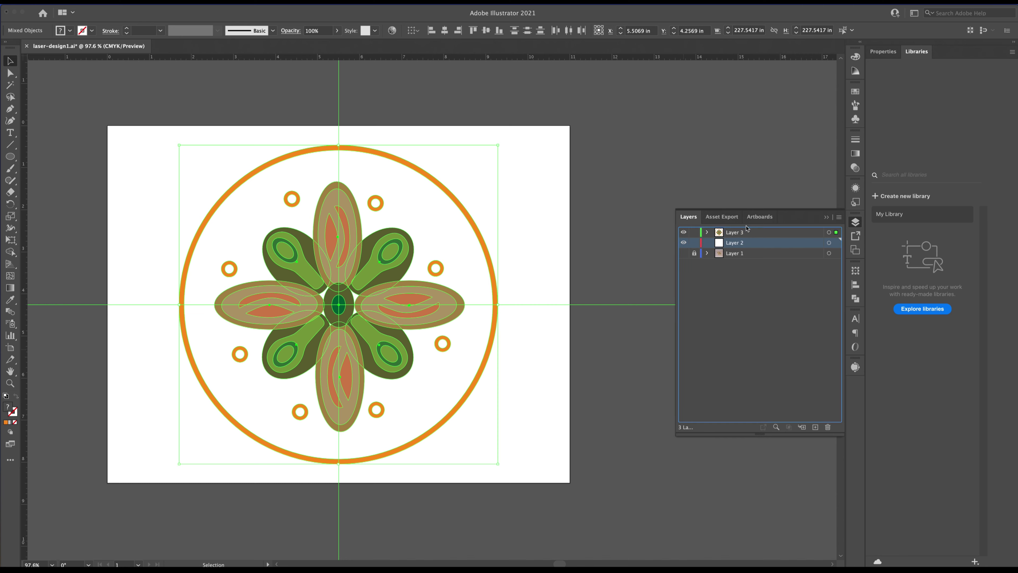
click(685, 243)
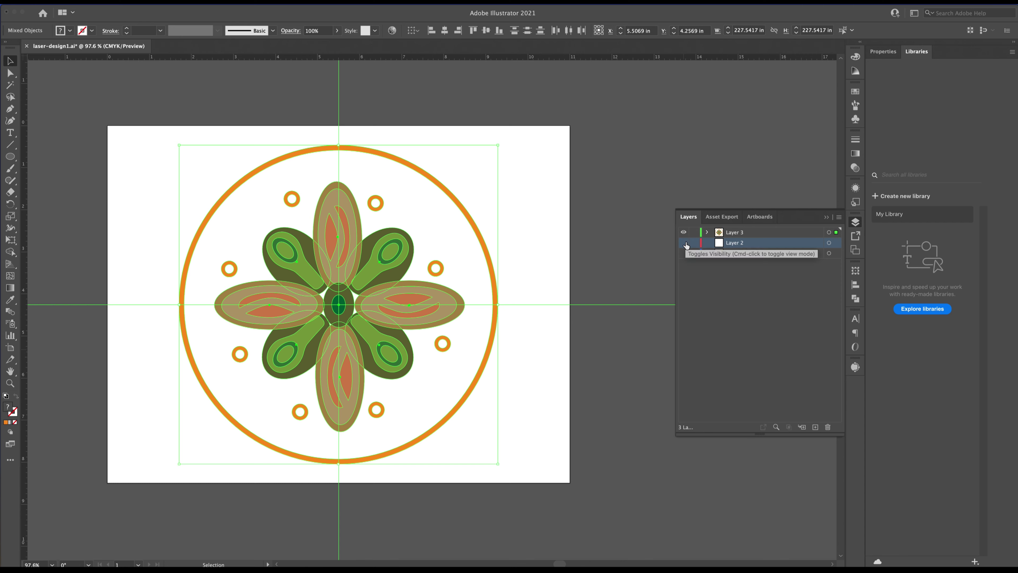
mouse_move(734, 244)
mouse_down()
mouse_move(735, 229)
mouse_move(721, 245)
mouse_move(734, 243)
mouse_move(730, 258)
mouse_up()
Add six new empty layers above Layer 3 for the separated laser-cutting parts
click(750, 233)
click(815, 426)
click(815, 426)
click(814, 427)
click(815, 427)
click(815, 426)
click(815, 427)
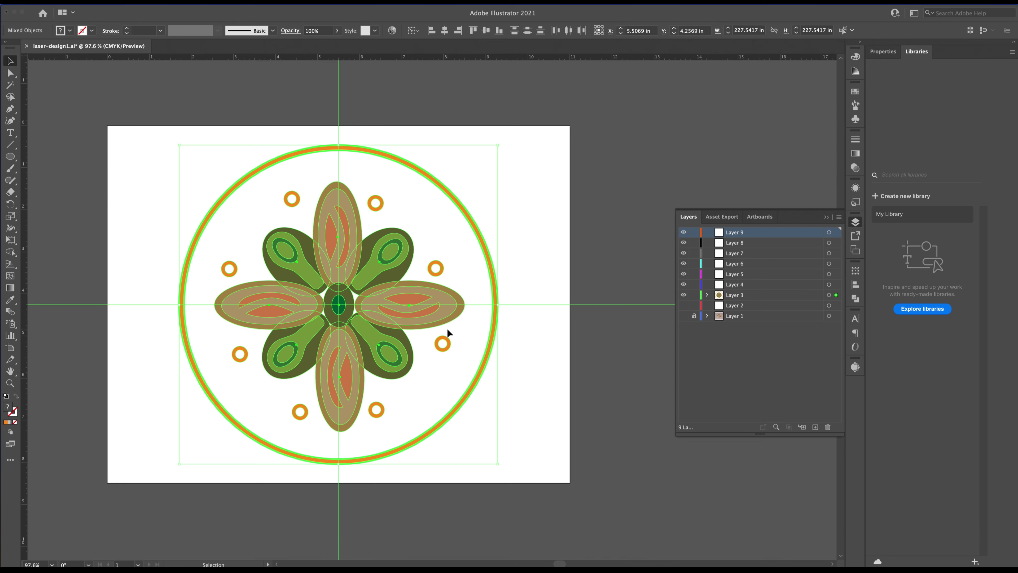
Move the large orange circle outline and the eight small orange rings from Layer 3 to Layer 4, keeping their positions
ctrl+click(449, 341)
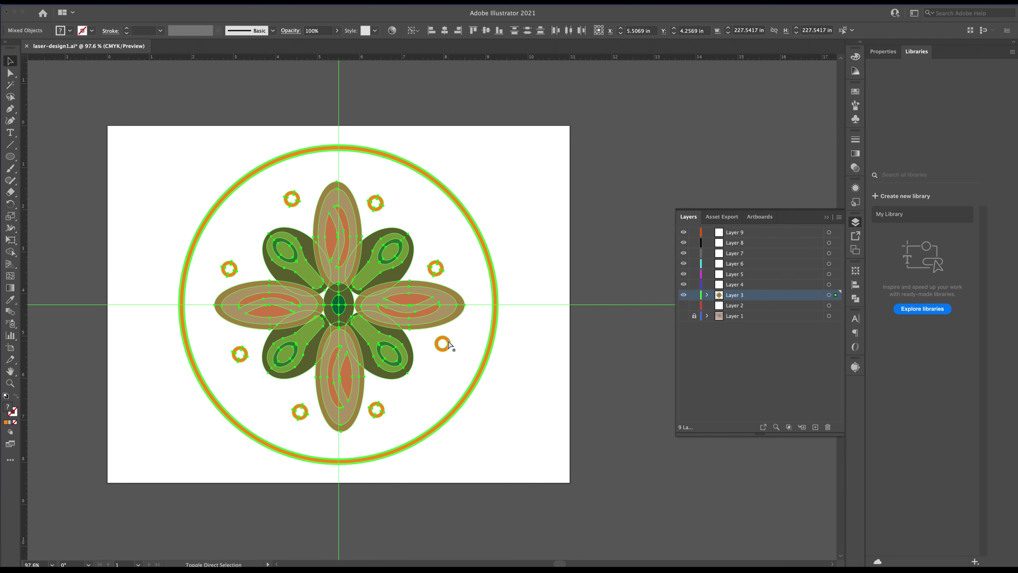
click(509, 350)
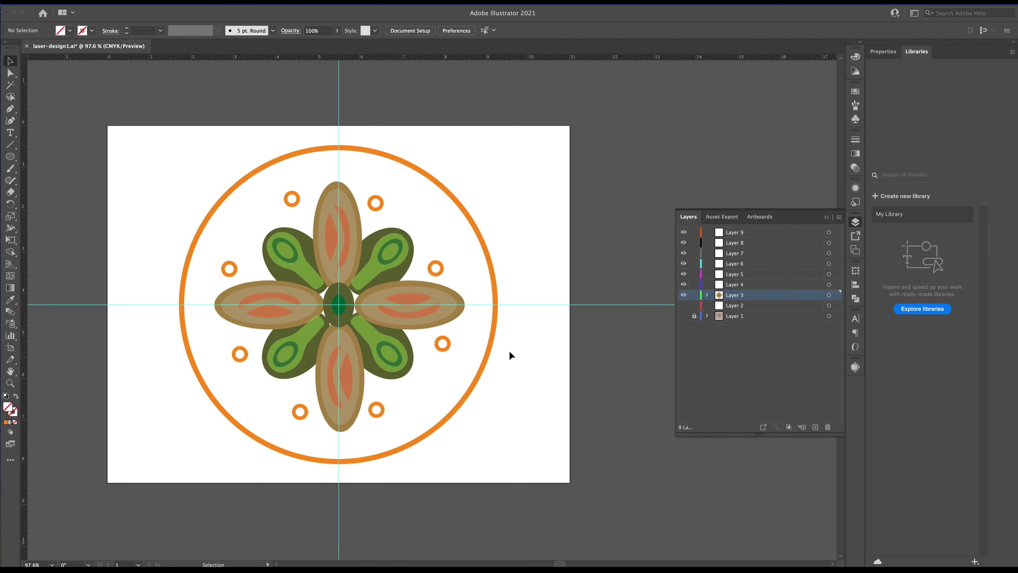
click(446, 345)
shift+click(440, 274)
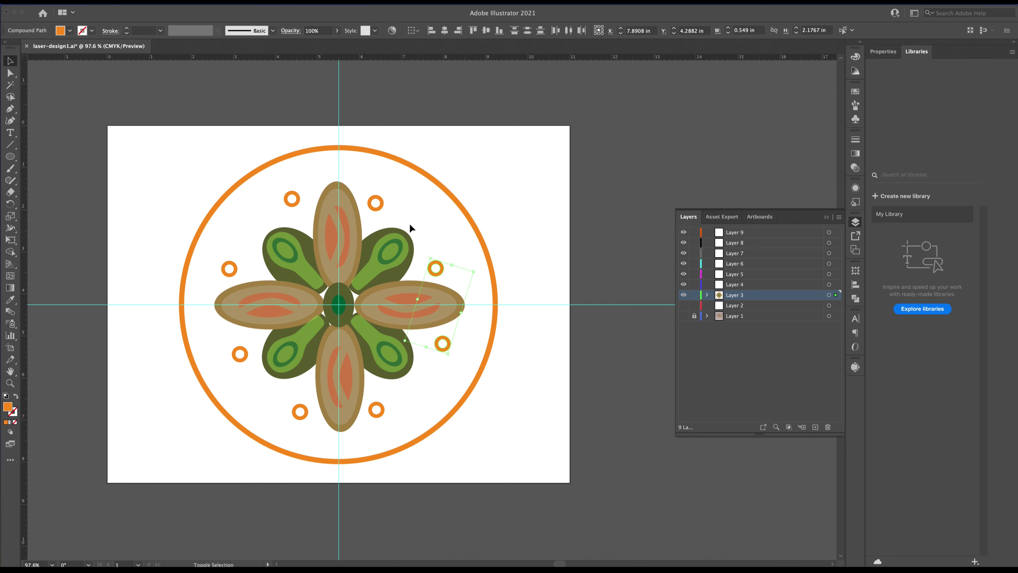
shift+click(376, 202)
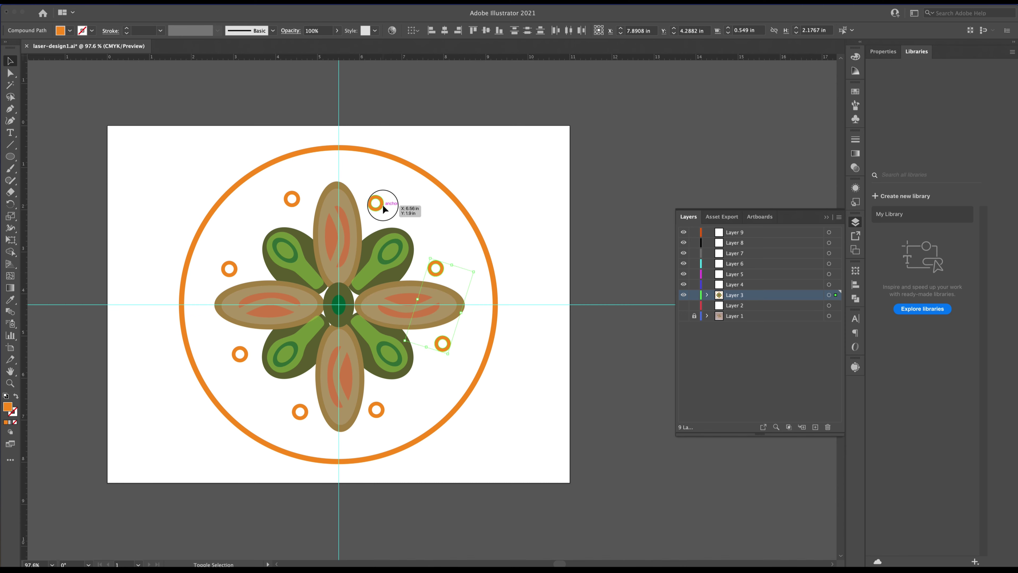
shift+click(298, 199)
shift+click(228, 265)
shift+click(245, 358)
shift+click(297, 416)
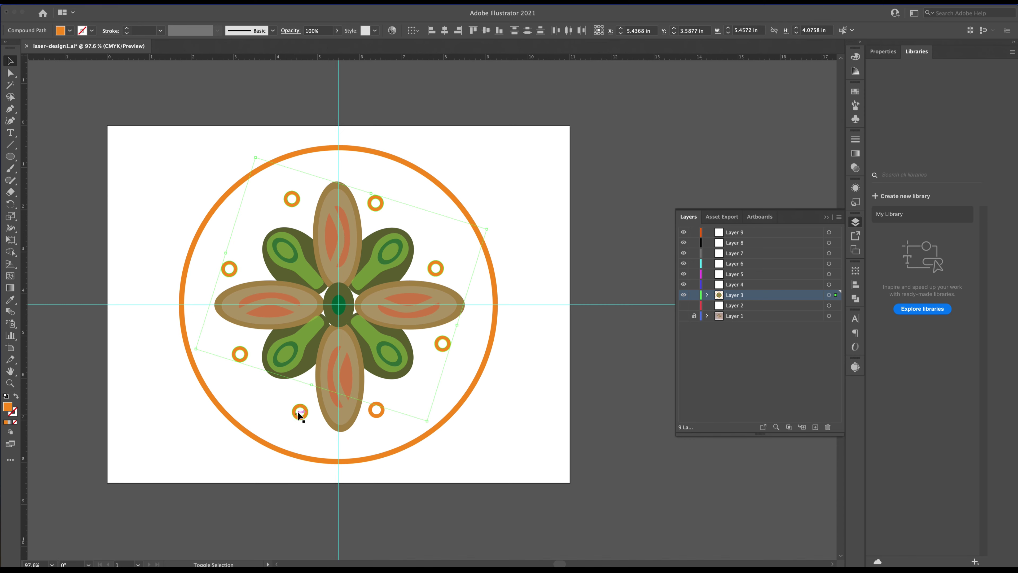
shift+click(297, 416)
shift+click(472, 388)
key(a)
key(Delete)
key(v)
click(739, 285)
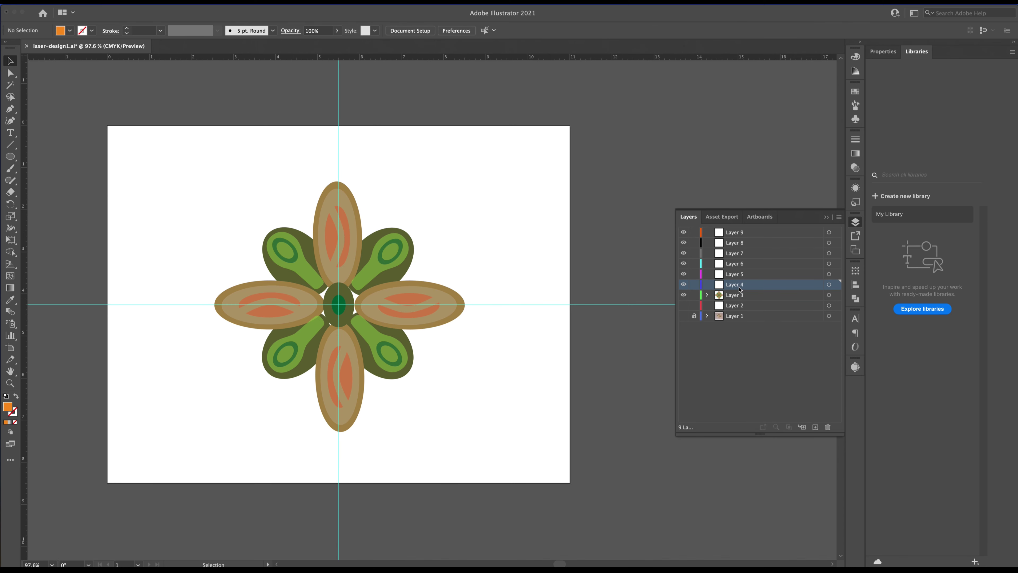
key(ctrl+z)
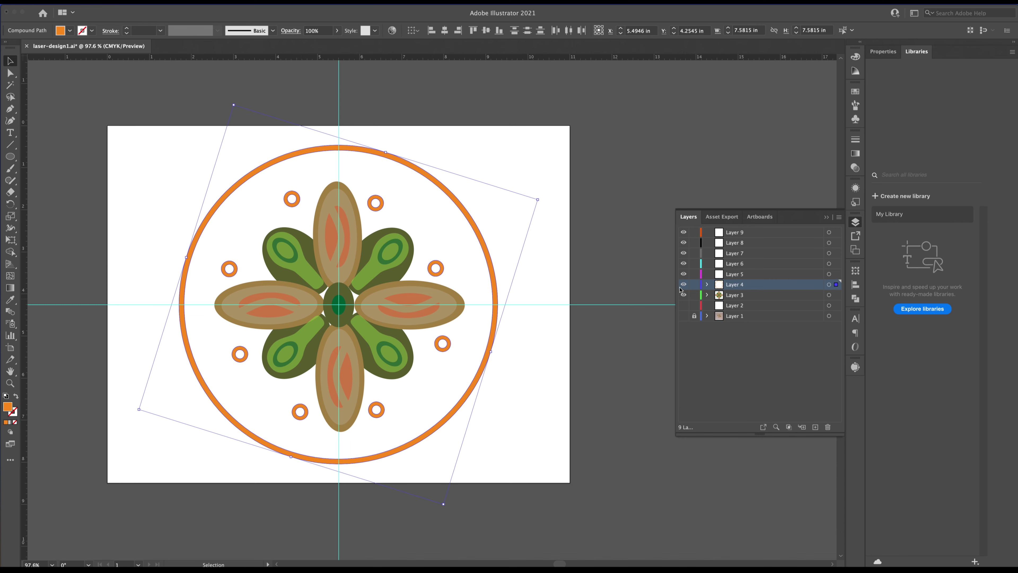
click(629, 270)
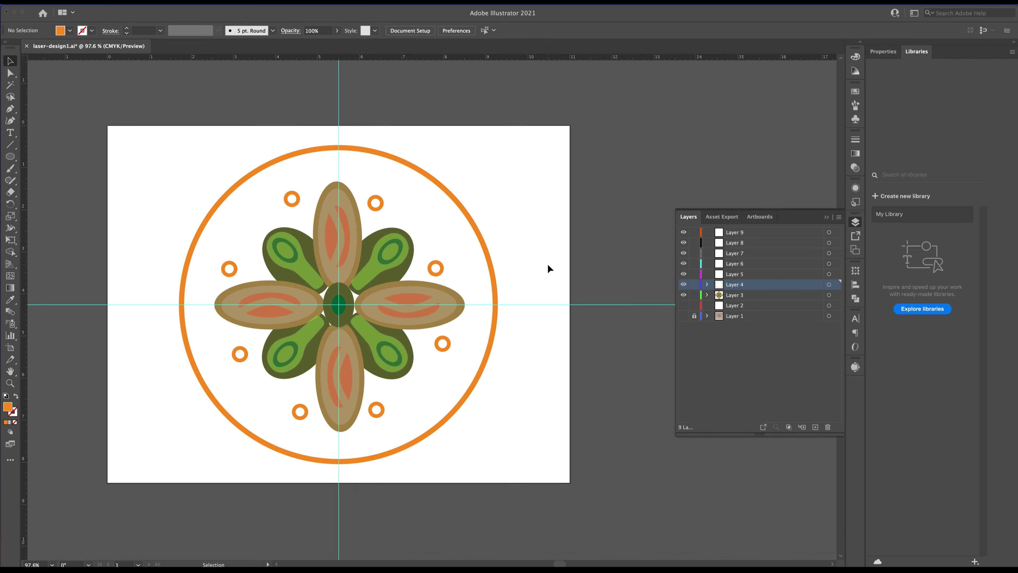
Move the four brown outer petal ellipses in place onto Layer 4, and bring Layer 3 to the top of the layer stack
click(287, 330)
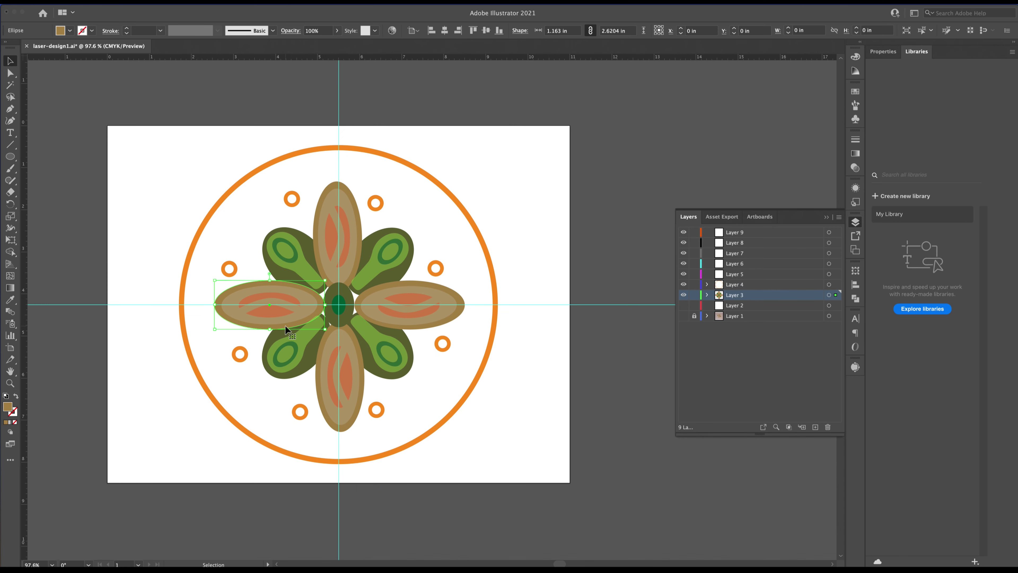
shift+click(380, 325)
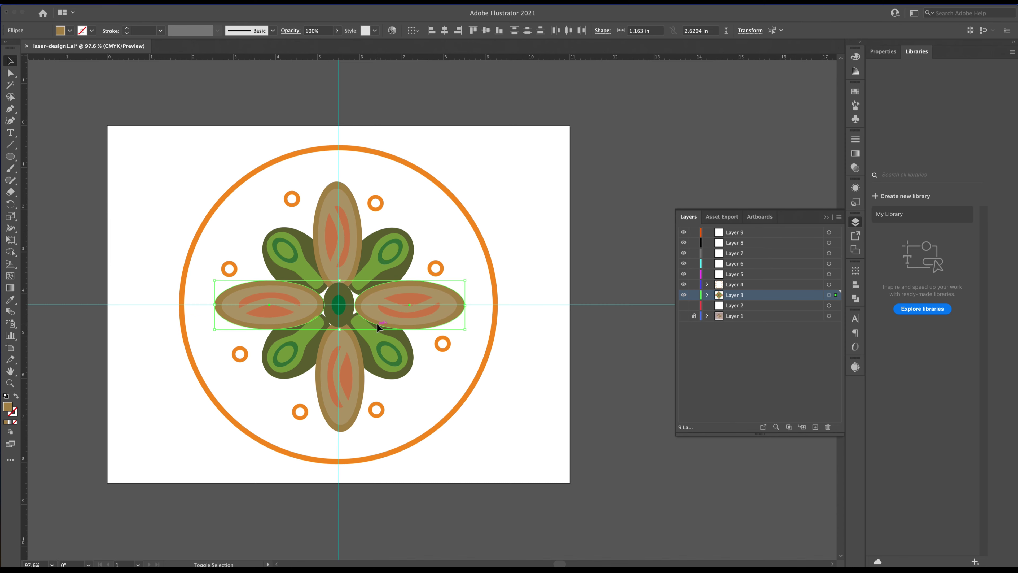
shift+click(346, 426)
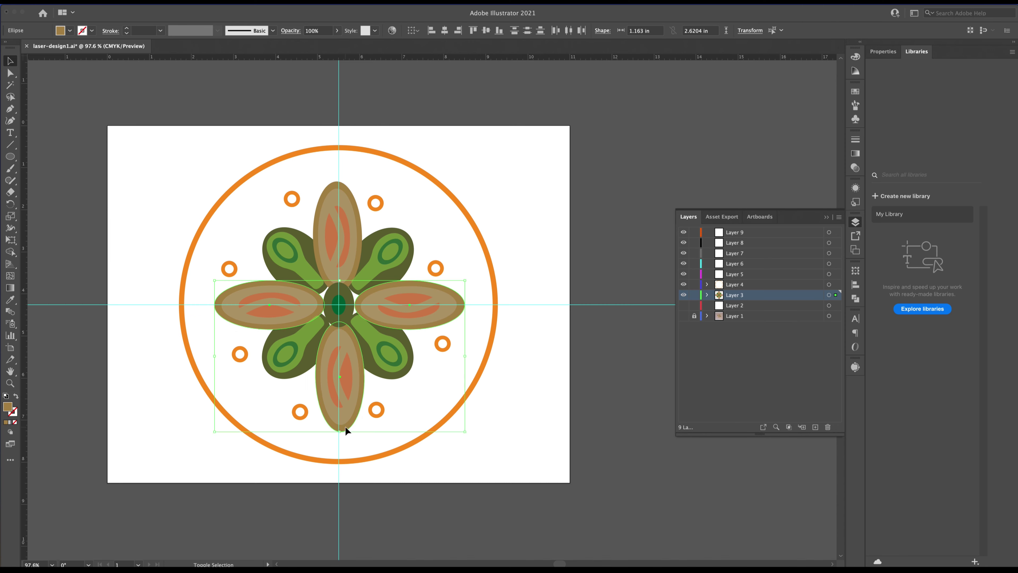
shift+click(359, 230)
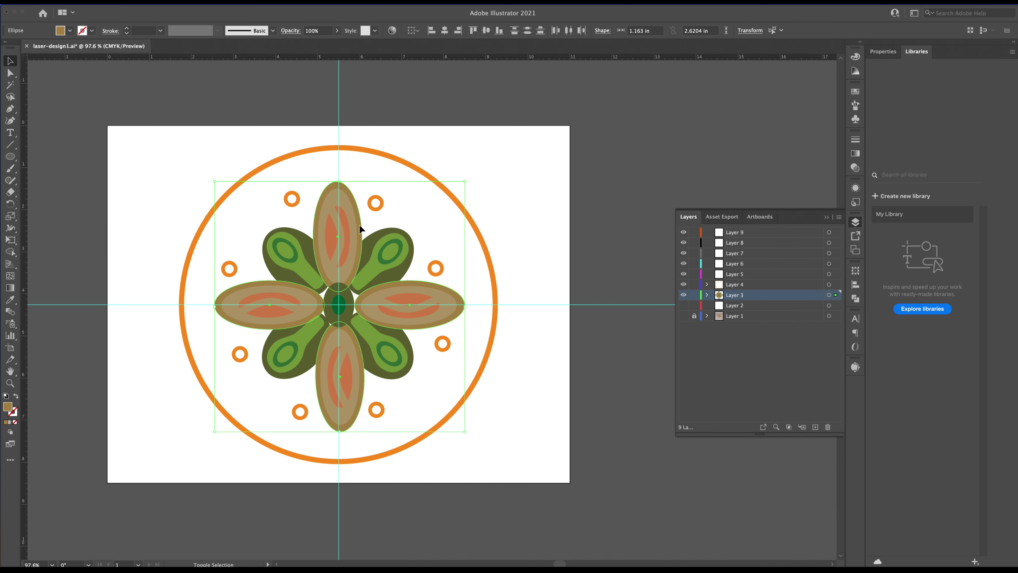
click(574, 204)
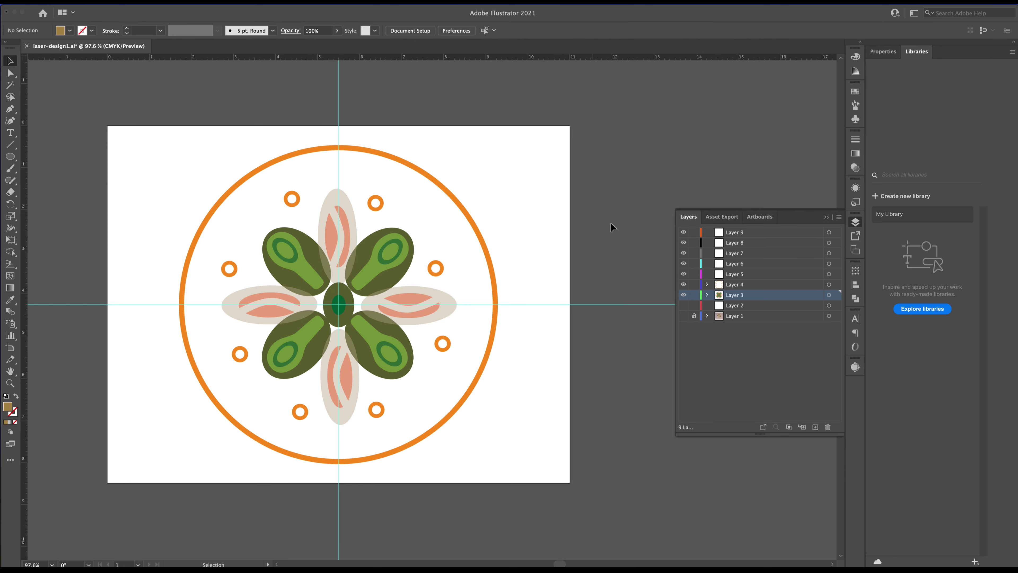
key(super+z)
key(a)
click(624, 255)
key(v)
key(super+z)
key(super+z)
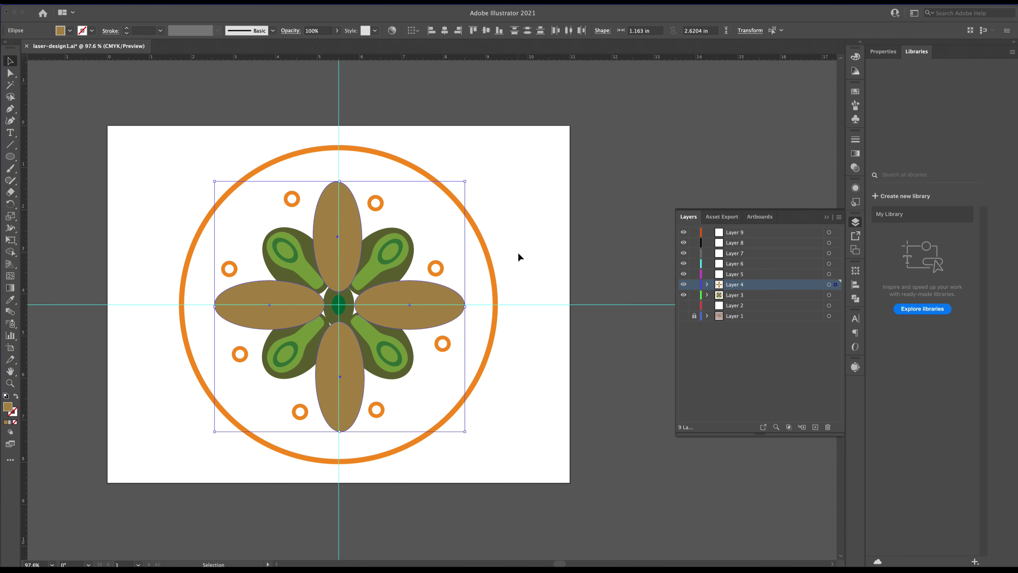
drag(754, 297, 750, 228)
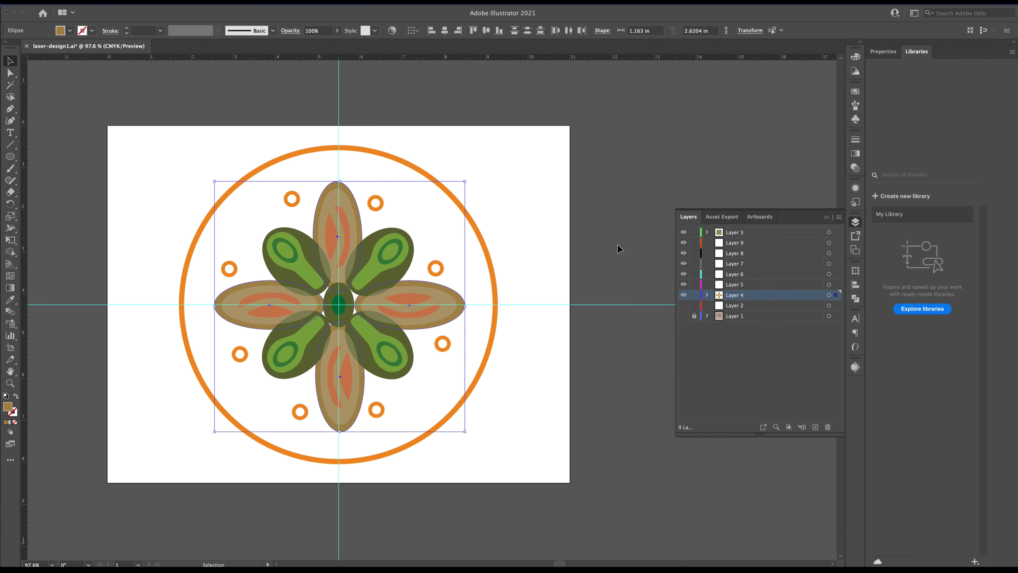
Set the opacity of the four beige inner petal ellipses to 100%
click(449, 299)
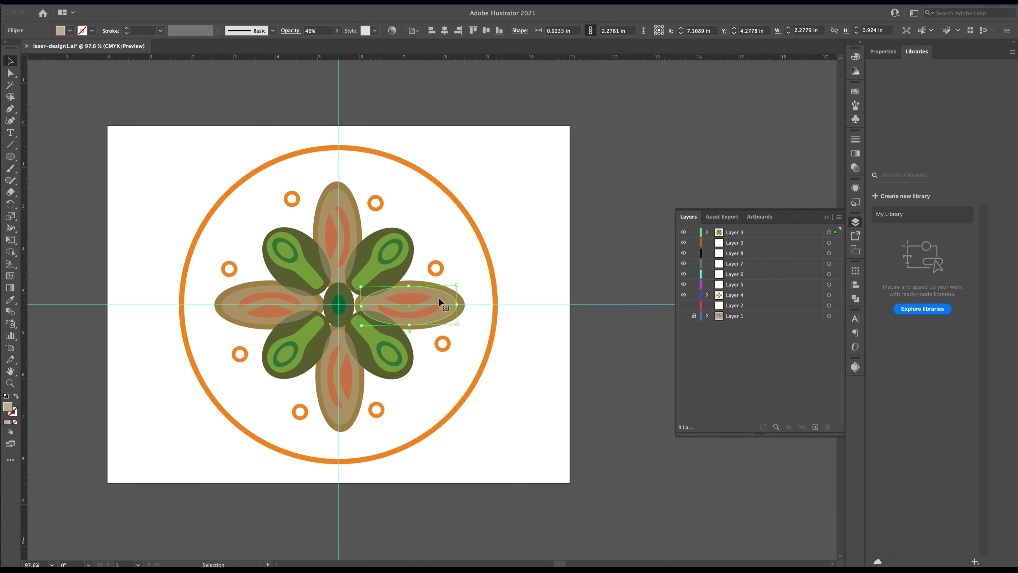
click(855, 167)
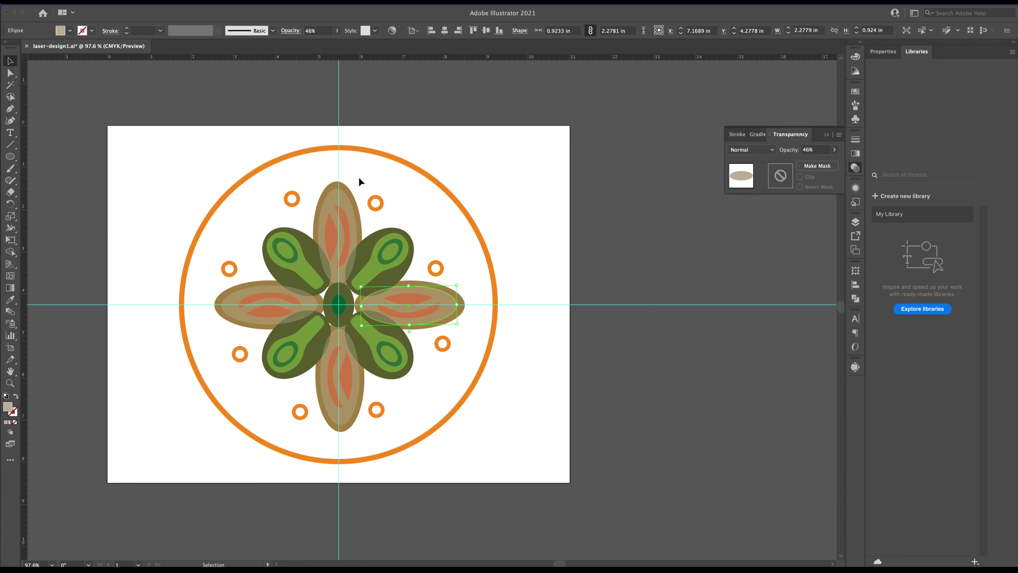
shift+click(343, 199)
shift+click(248, 290)
shift+click(326, 388)
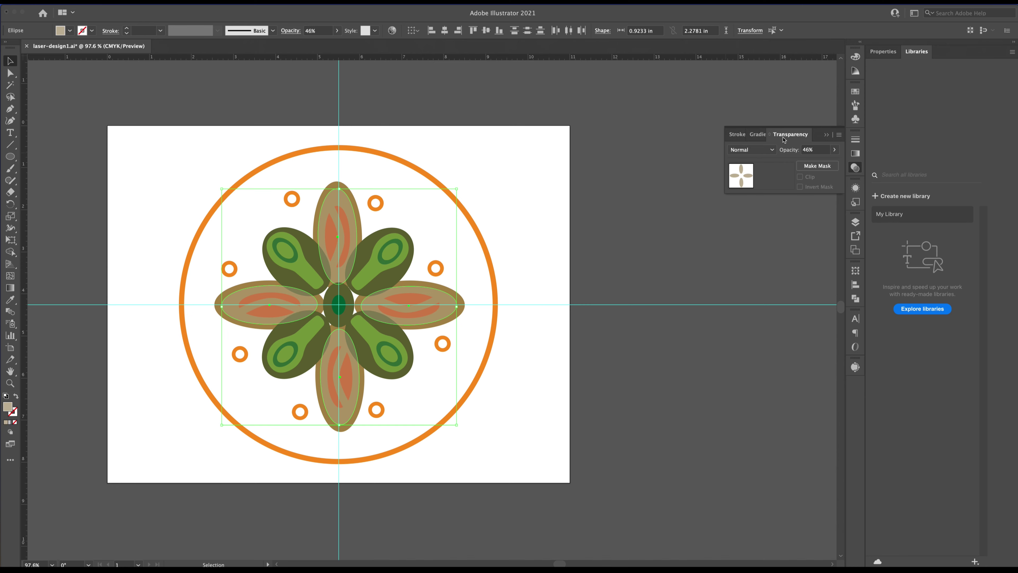
click(835, 149)
drag(829, 162, 846, 163)
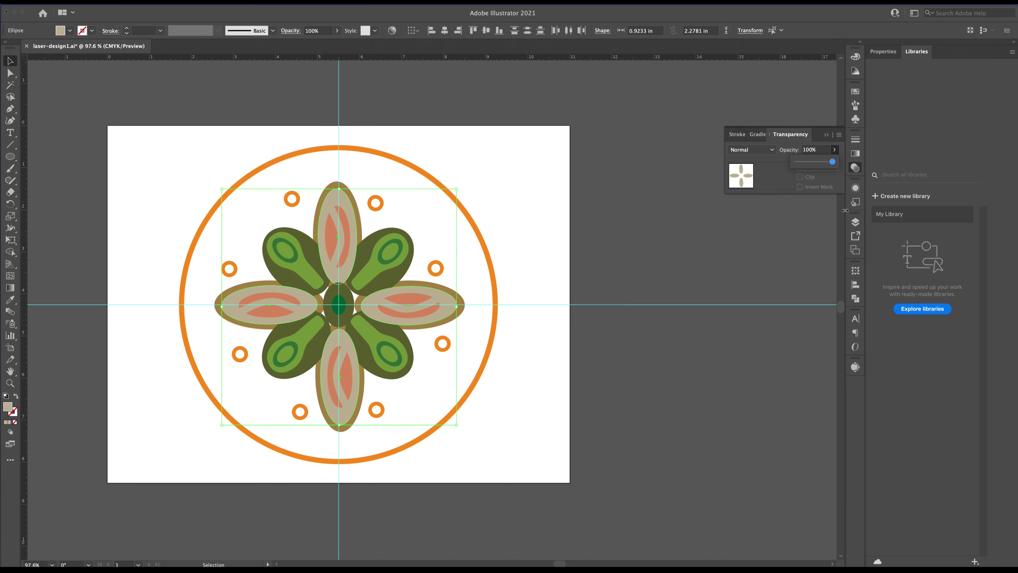
Move the four beige inner petal ellipses from Layer 3 to Layer 5, keeping their positions
click(855, 224)
key(a)
key(v)
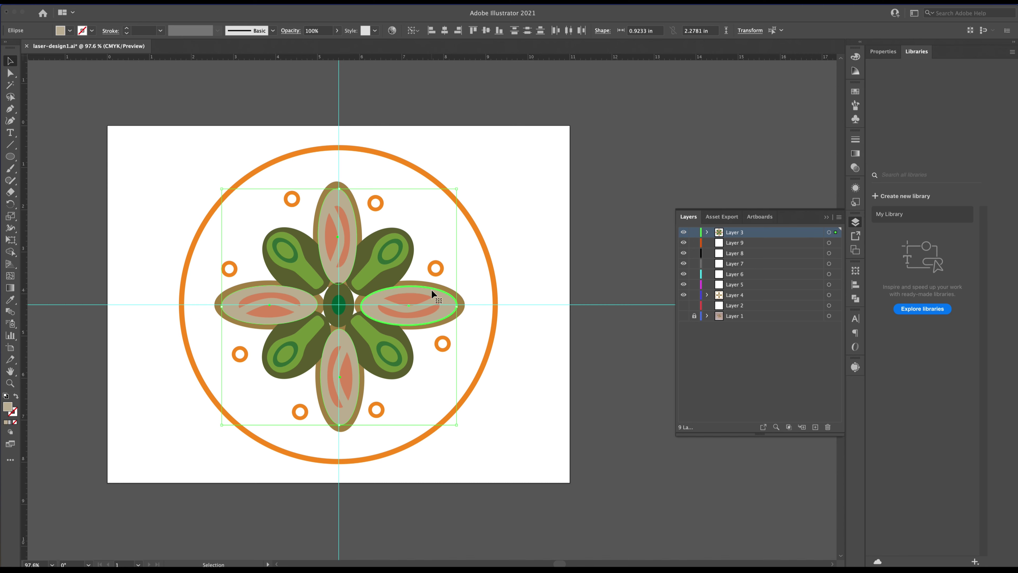
click(450, 306)
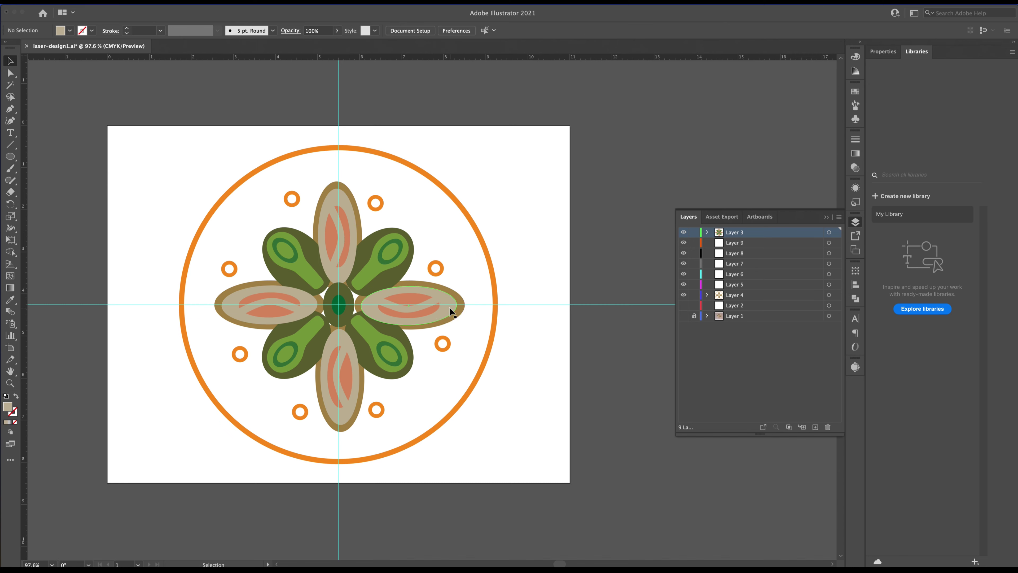
shift+click(351, 217)
shift+click(267, 290)
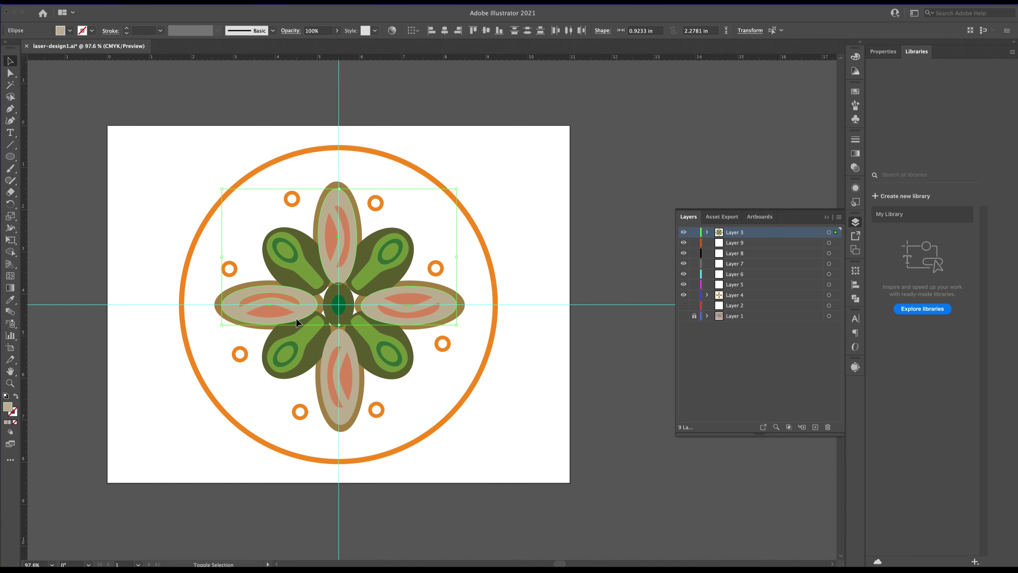
shift+click(329, 359)
key(Delete)
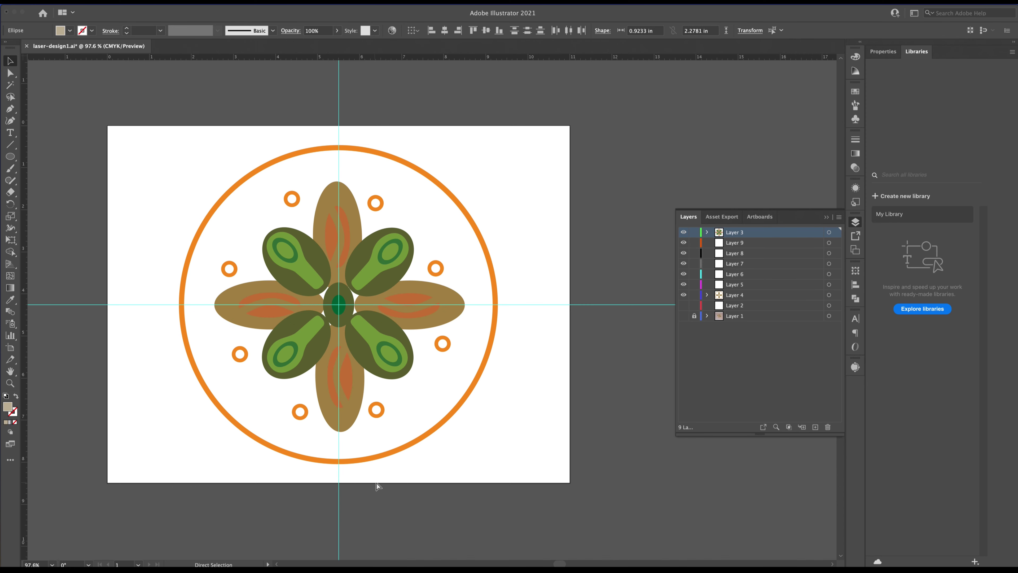
click(744, 286)
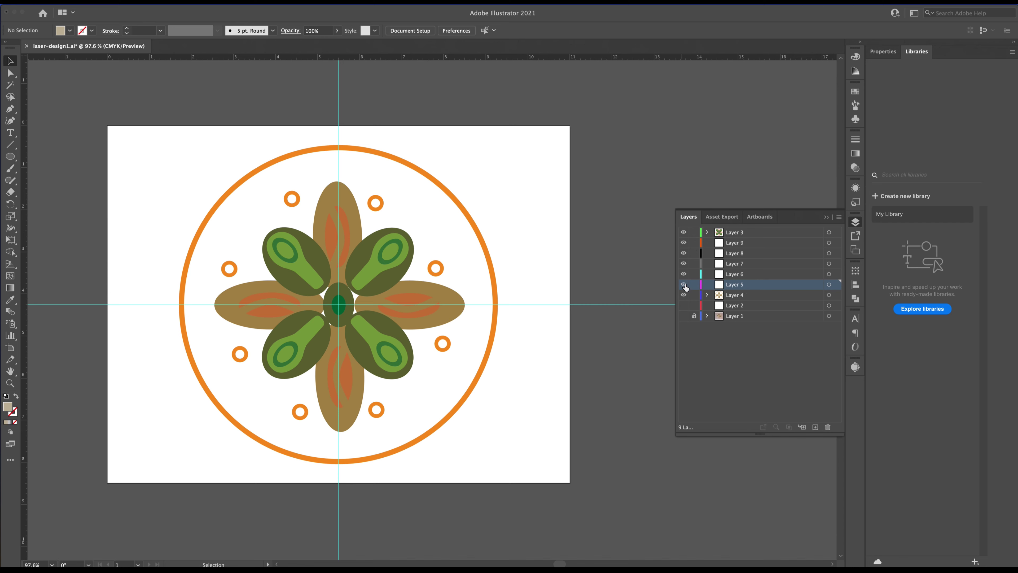
key(ctrl+f)
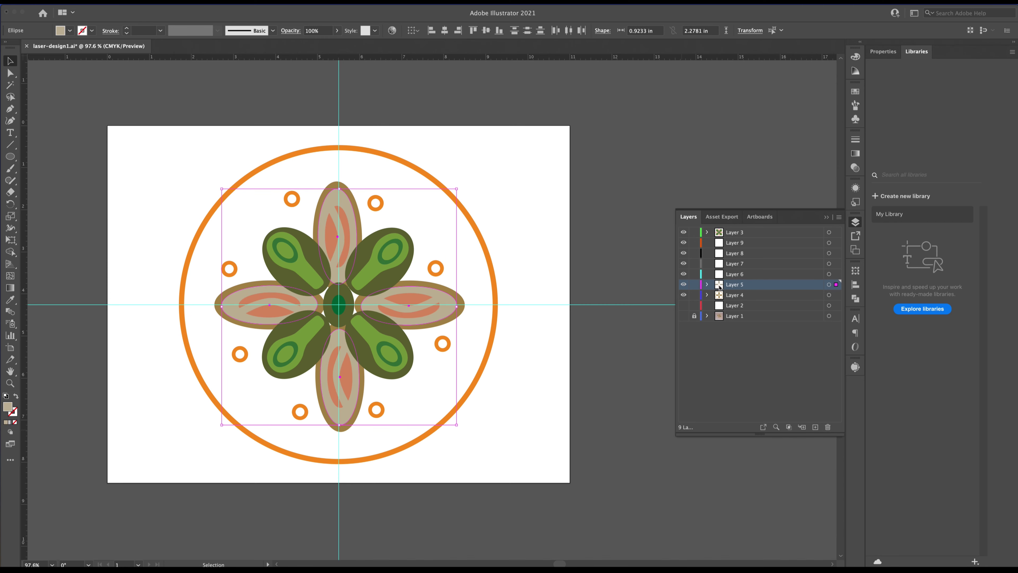
Move the four groups of red petal details from Layer 3 to Layer 6, pasted in place
click(408, 295)
shift+click(342, 227)
shift+click(258, 292)
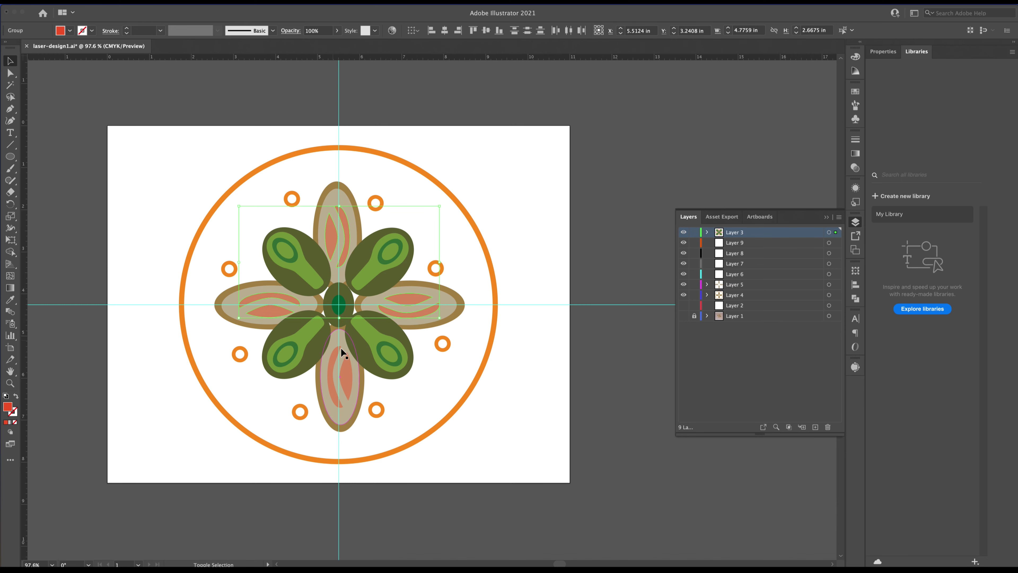
shift+click(346, 365)
key(Delete)
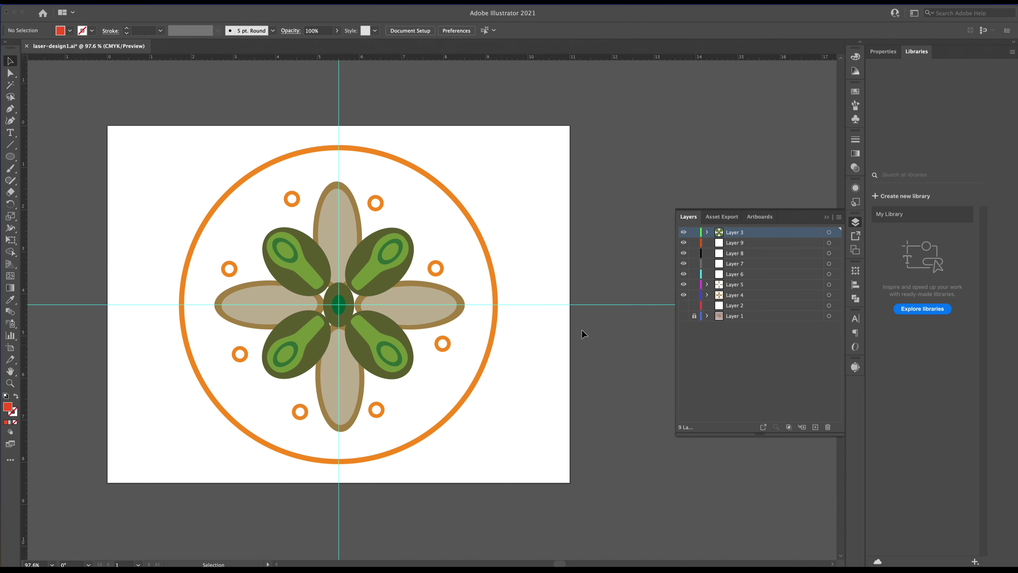
click(733, 274)
key(ctrl+f)
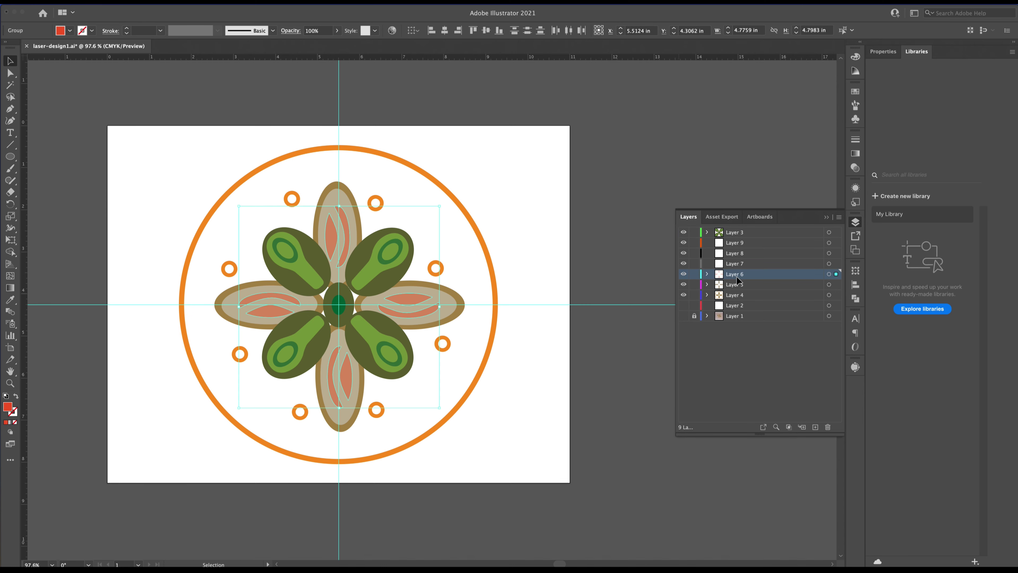
Try to move the four dark green diagonal petal ellipses from Layer 3 to Layer 7 in place
click(296, 281)
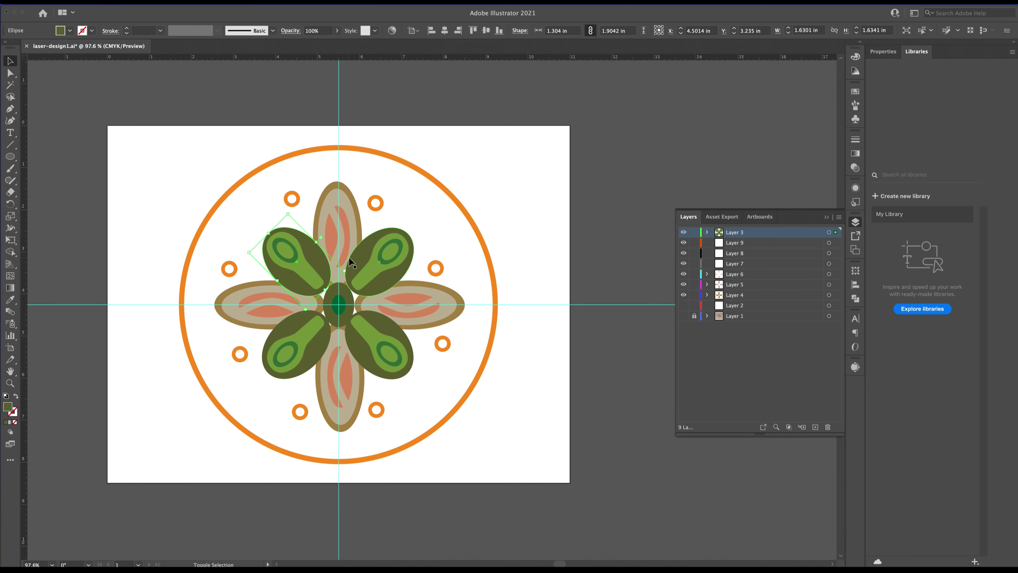
shift+click(360, 260)
shift+click(347, 322)
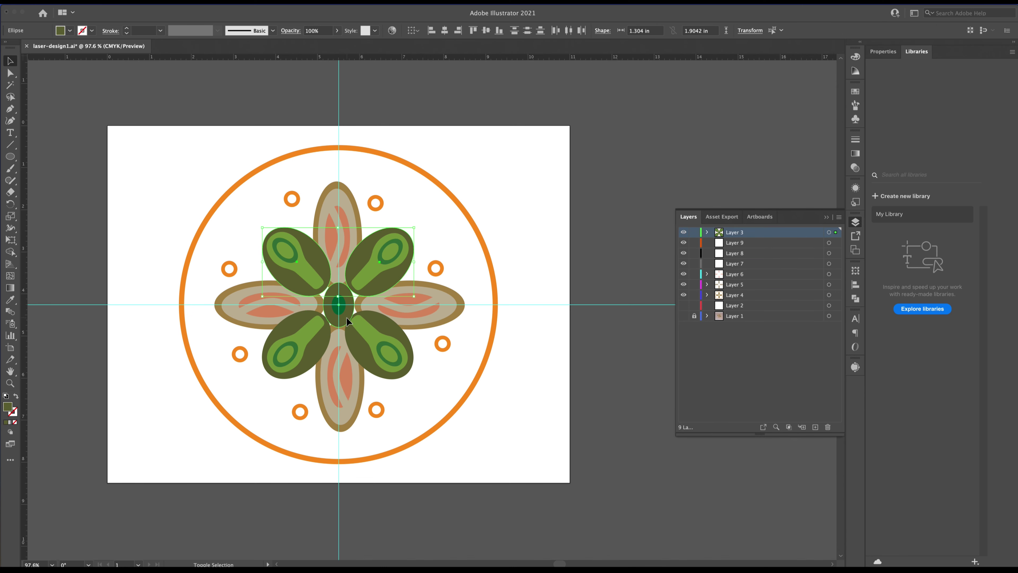
shift+click(348, 336)
shift+click(322, 341)
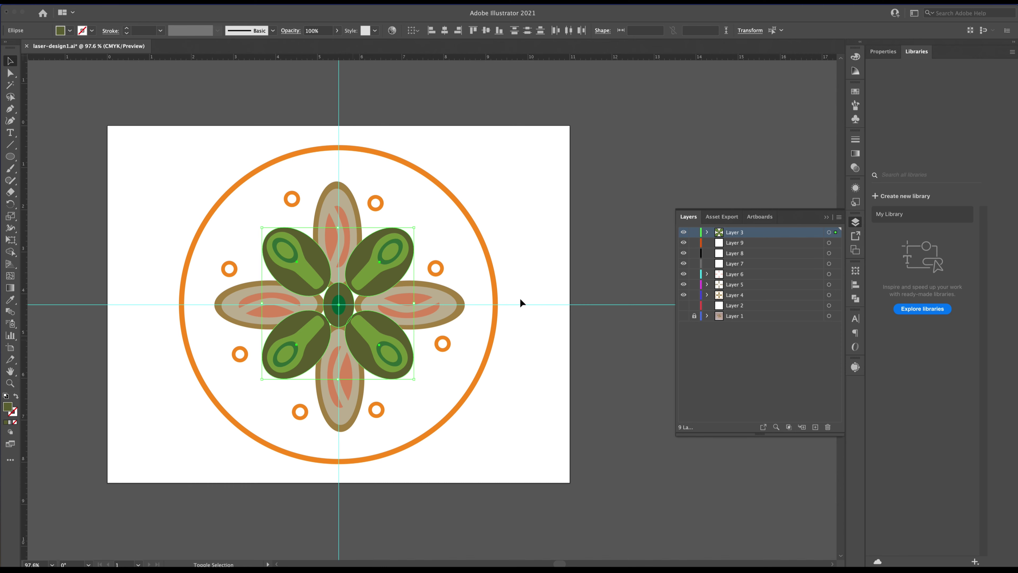
click(734, 263)
click(828, 263)
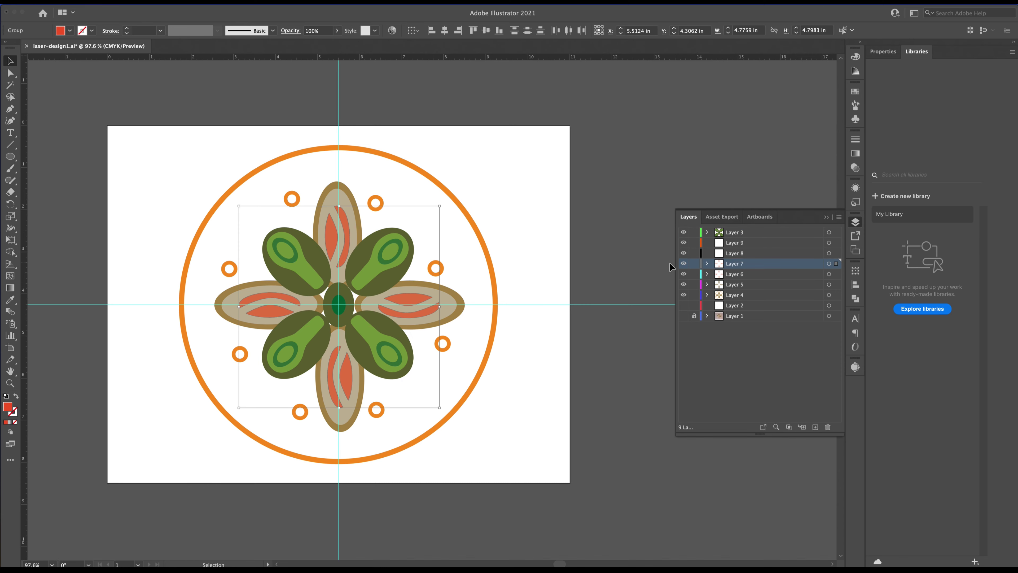
Move the four light green shapes inside the diagonal petals from Layer 3 to Layer 8, keeping their positions
click(304, 335)
shift+click(307, 269)
shift+click(370, 270)
shift+click(375, 347)
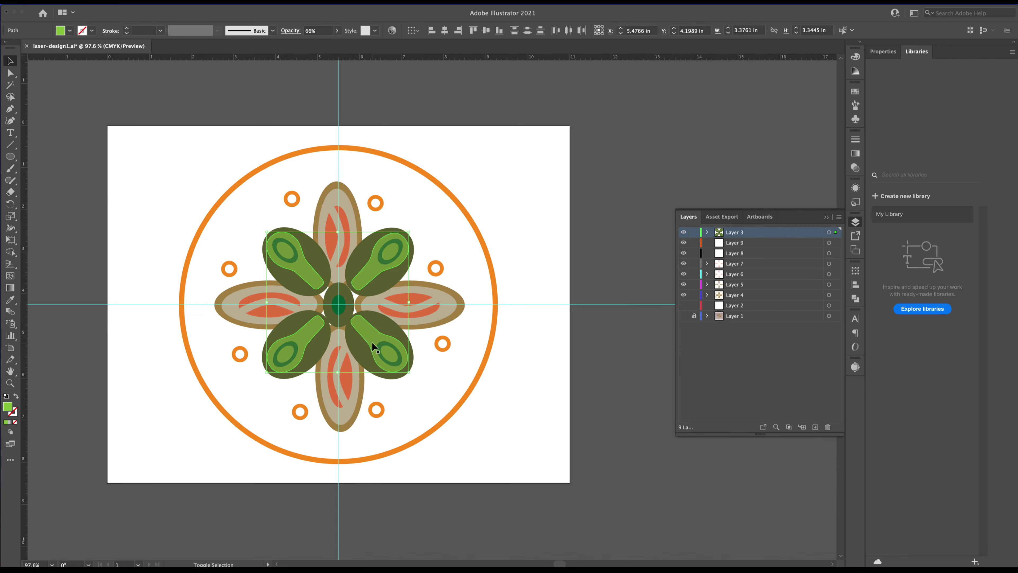
key(Delete)
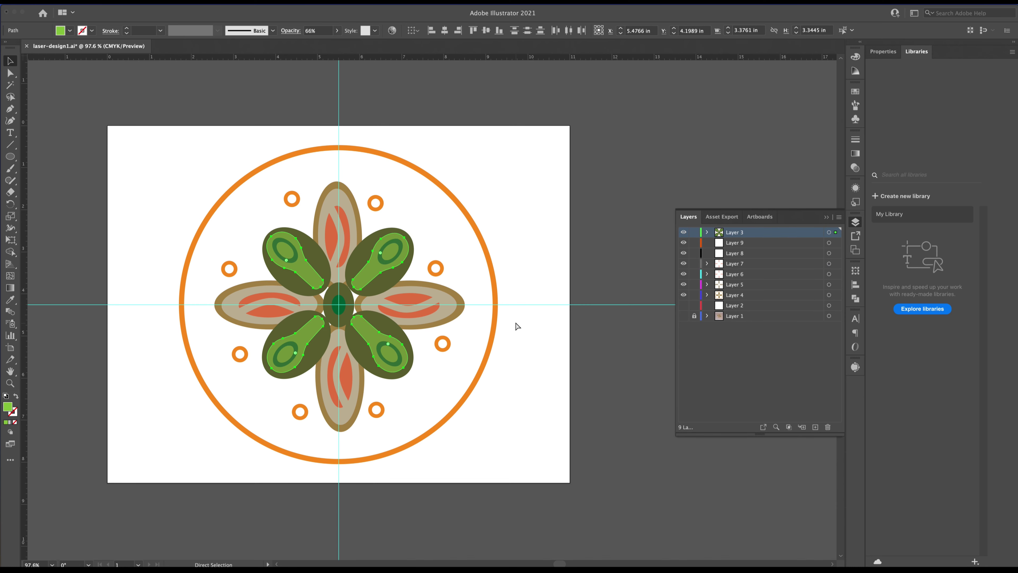
click(737, 255)
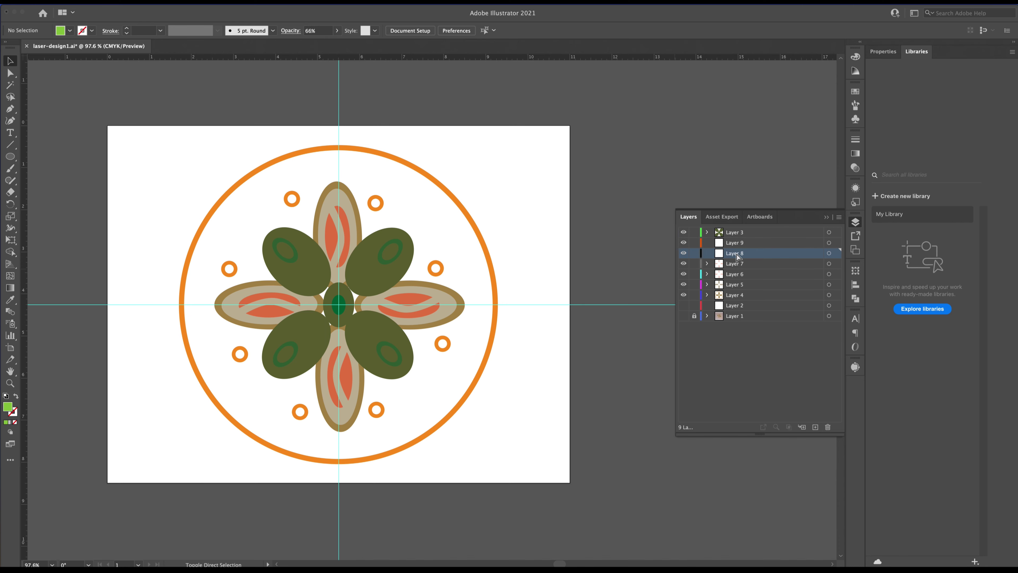
alt+click(737, 256)
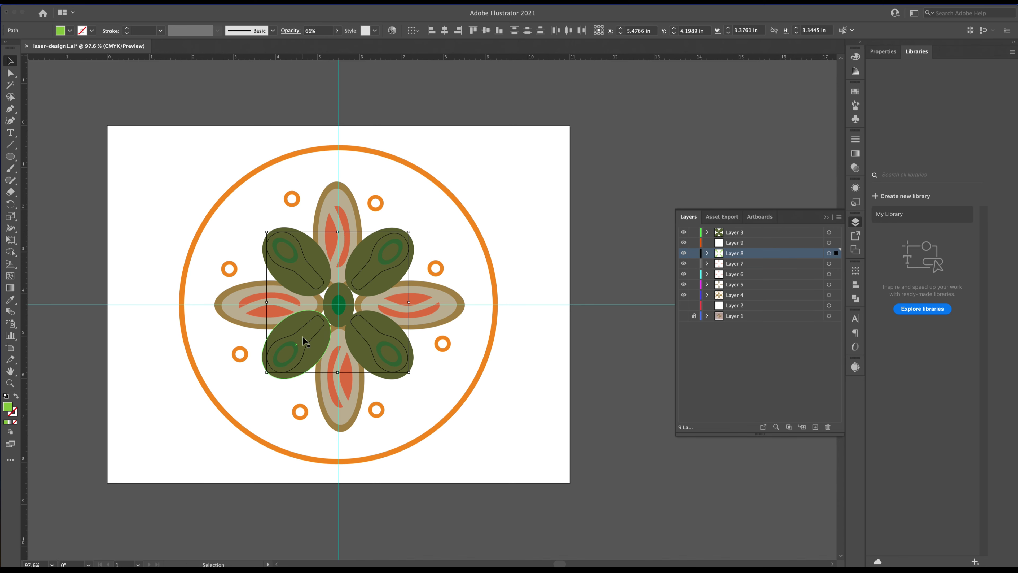
Move the four dark olive diagonal petal ellipses from Layer 3 to Layer 9 in place, and reorder Layer 9 below Layer 8
click(293, 353)
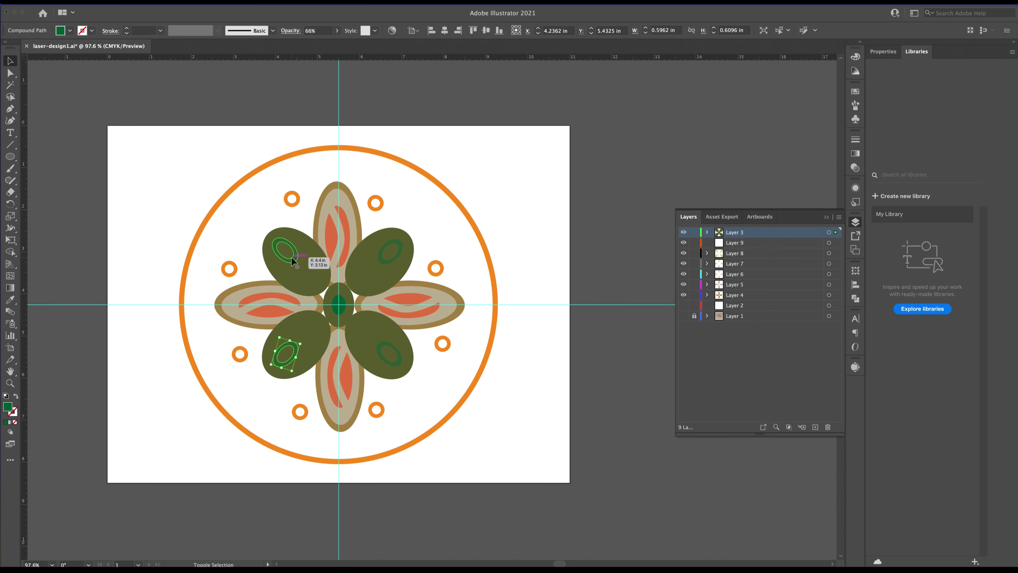
click(306, 282)
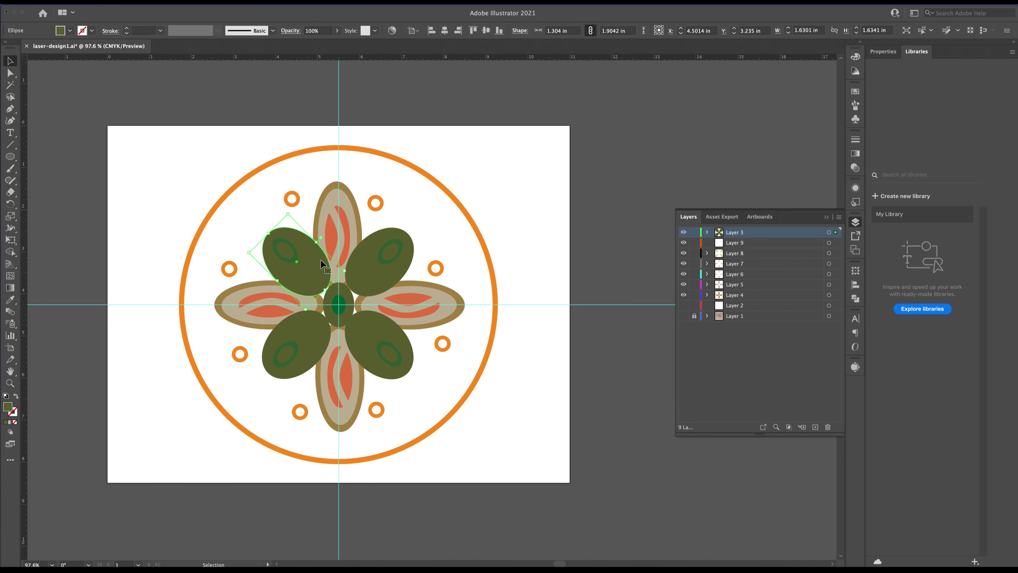
shift+click(371, 247)
shift+click(367, 351)
shift+click(299, 341)
key(Delete)
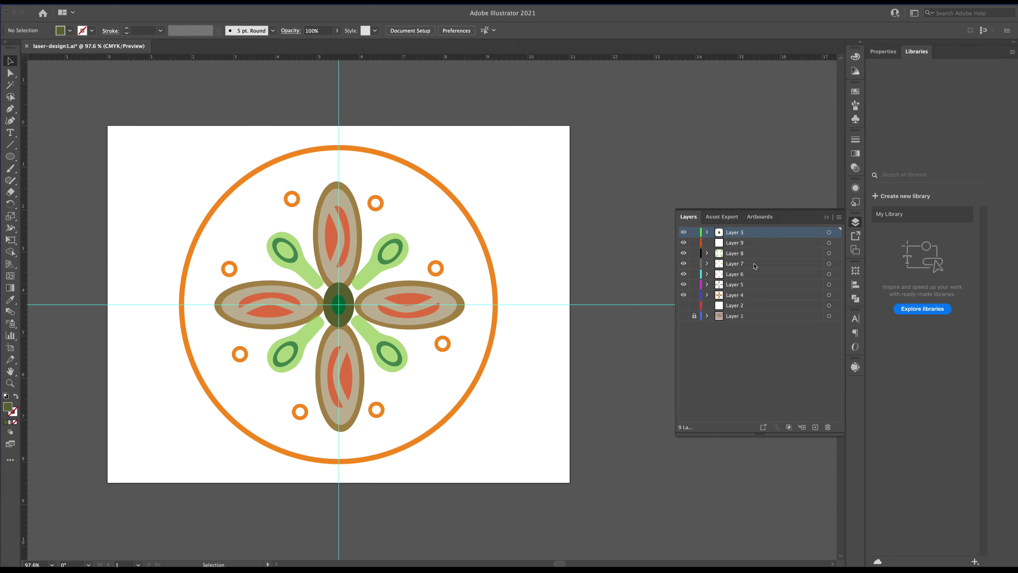
click(739, 243)
key(ctrl+z)
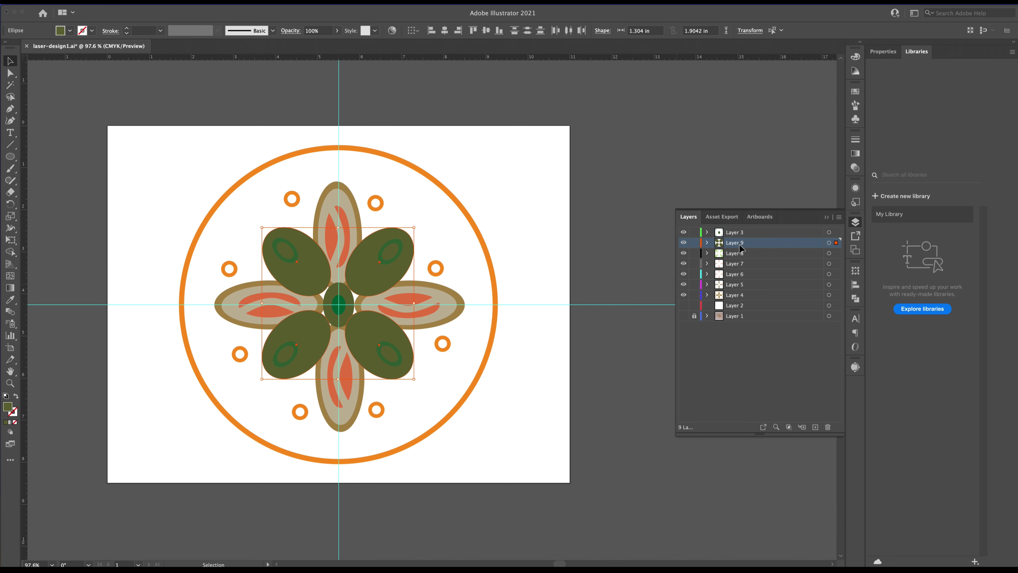
drag(756, 246, 756, 258)
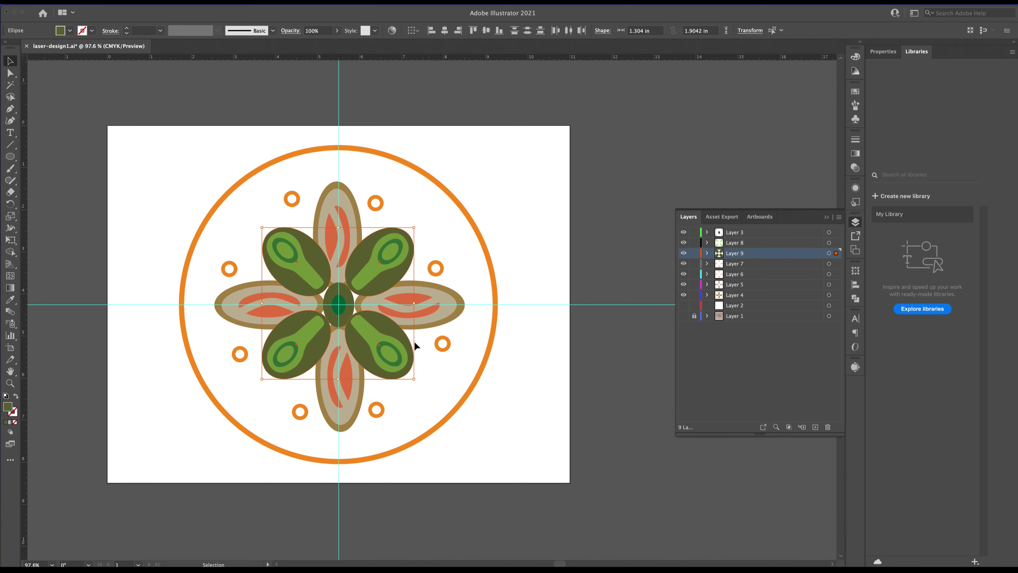
Set the opacity of the four dark green rings in the diagonal petals to 100%
click(398, 356)
click(392, 258)
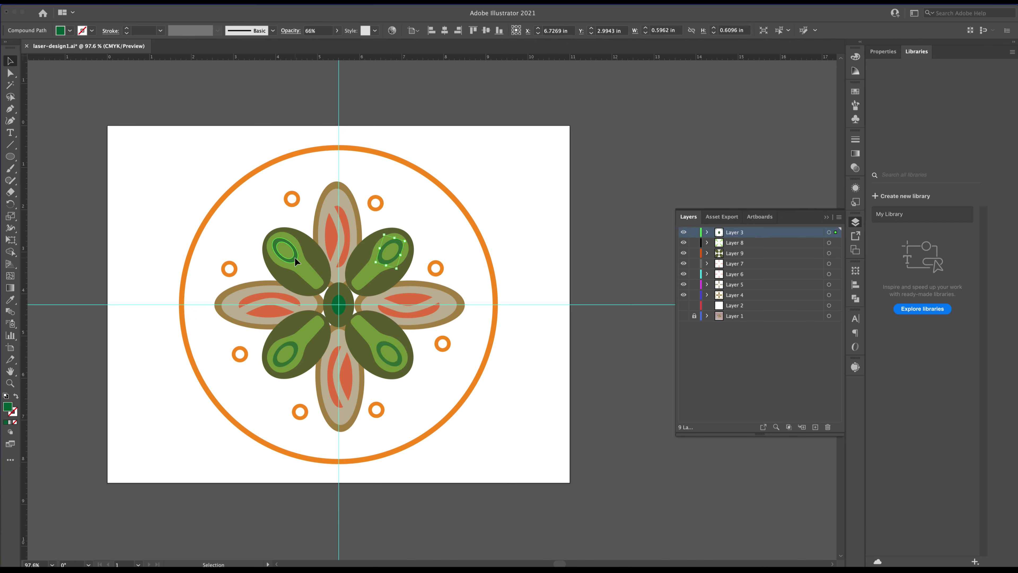
click(294, 346)
click(344, 309)
click(384, 258)
click(855, 168)
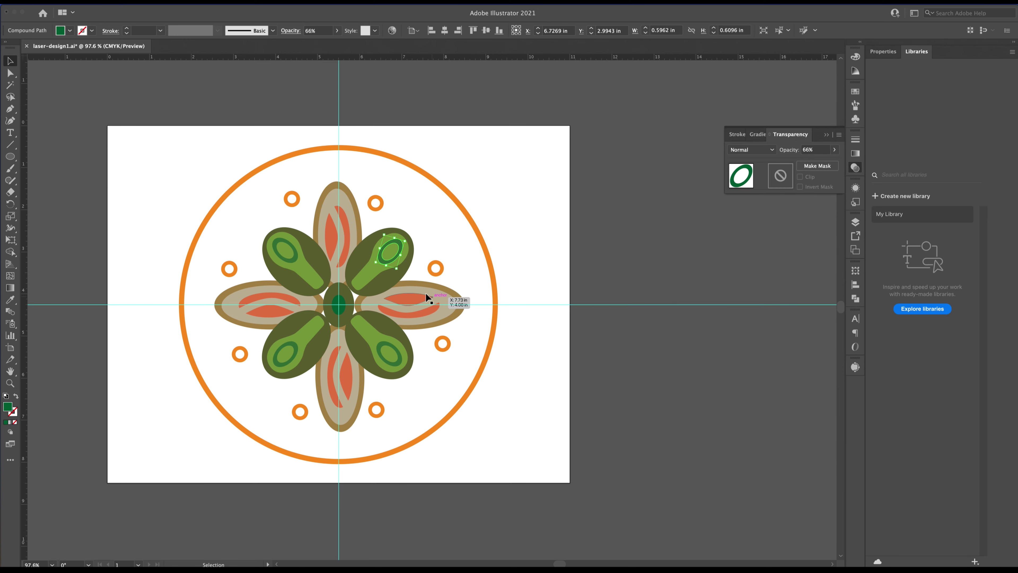
shift+click(295, 255)
shift+click(289, 356)
shift+click(380, 358)
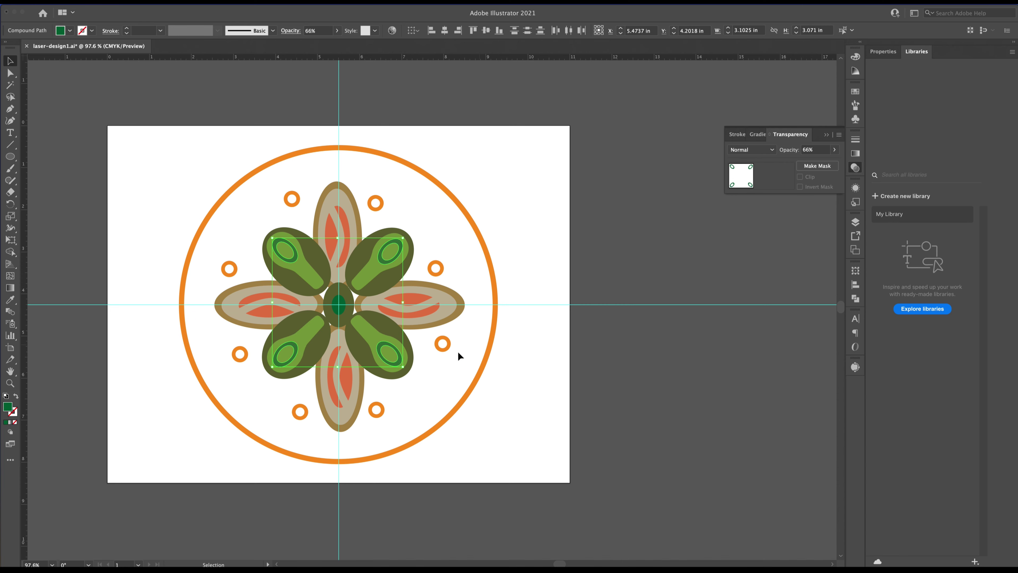
click(833, 150)
drag(820, 162, 843, 160)
click(658, 255)
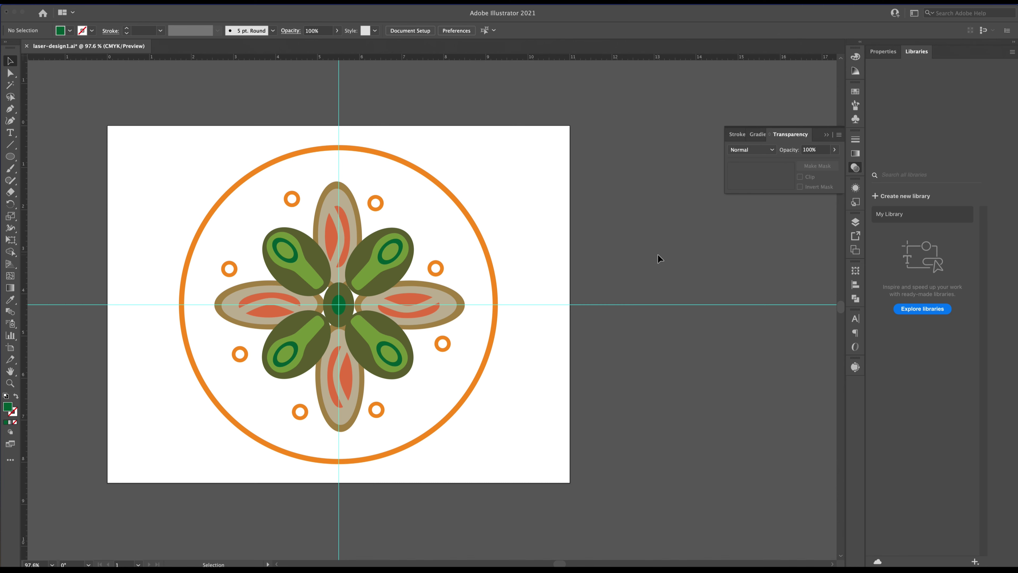
Bring the layer list back into view and save the document
click(855, 222)
key(super+s)
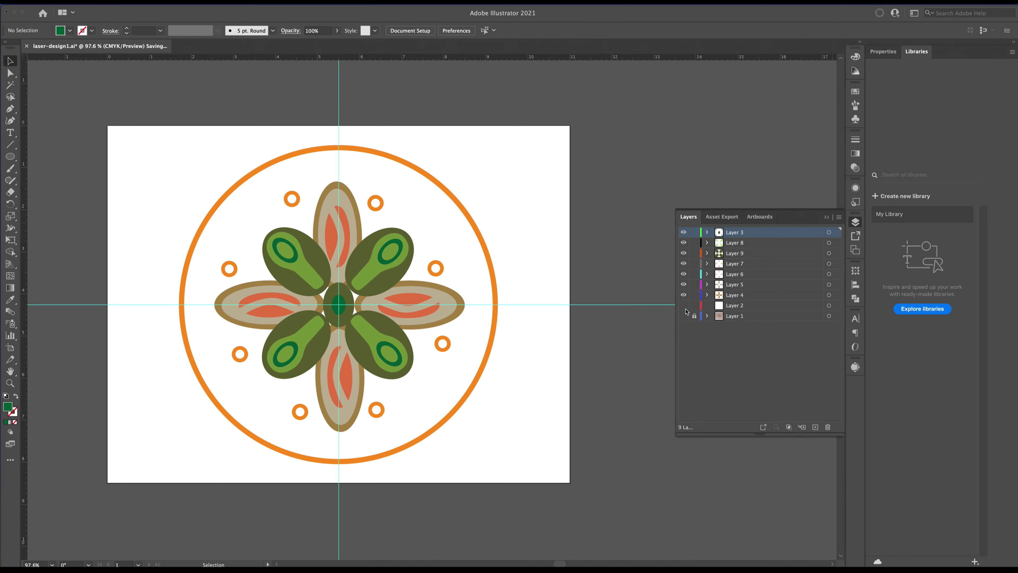